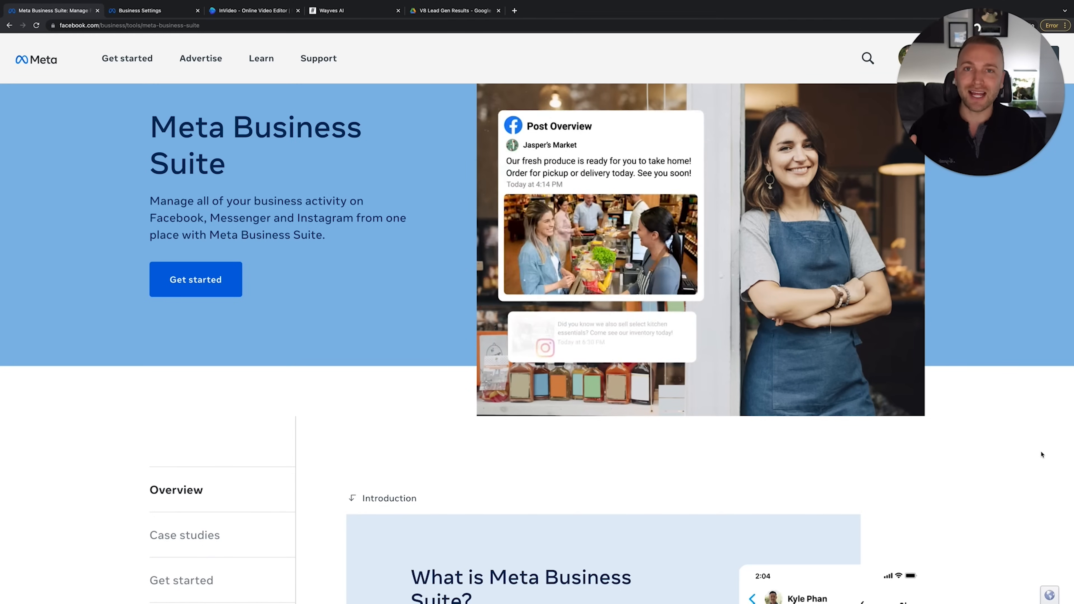
# Scroll the Business Suite overview, then switch to the Business settings People page
pyautogui.moveTo(126, 71)
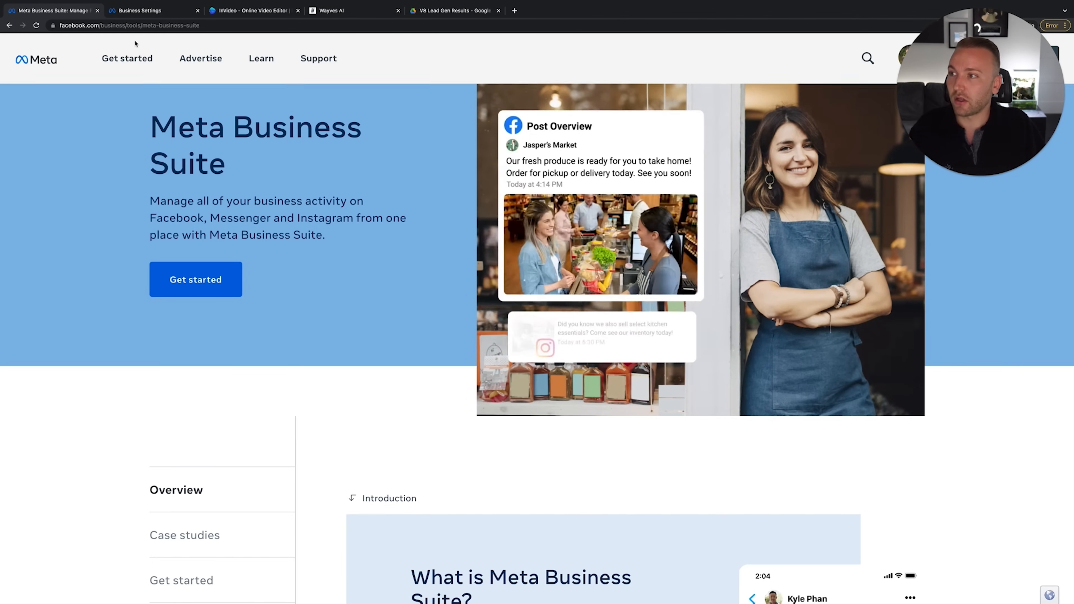
pyautogui.scroll(-2, 271, 313)
pyautogui.scroll(2, 263, 324)
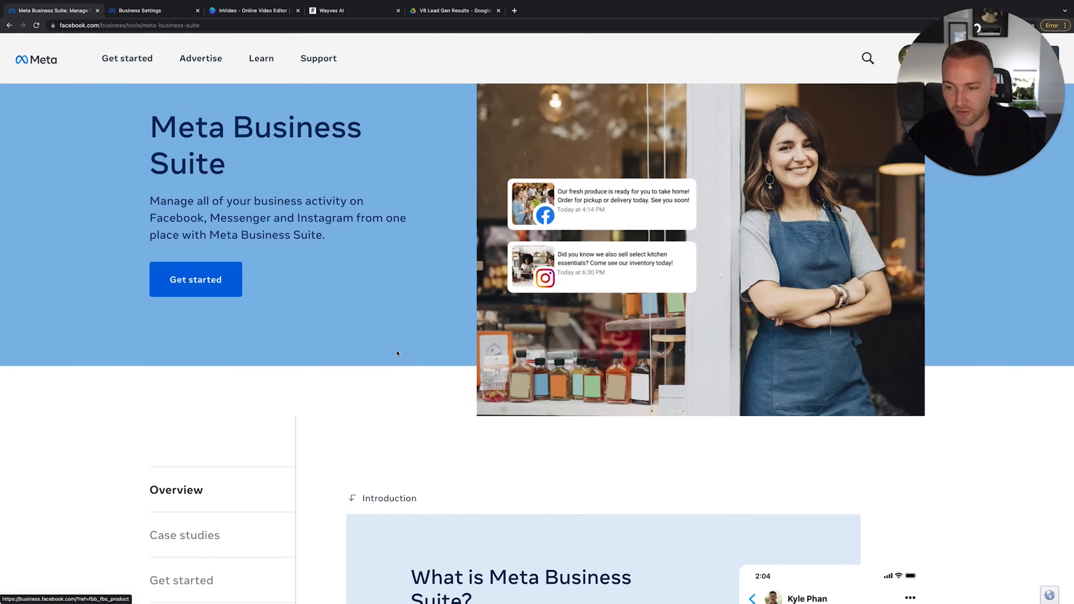
pyautogui.scroll(-6, 397, 353)
pyautogui.scroll(-10, 397, 353)
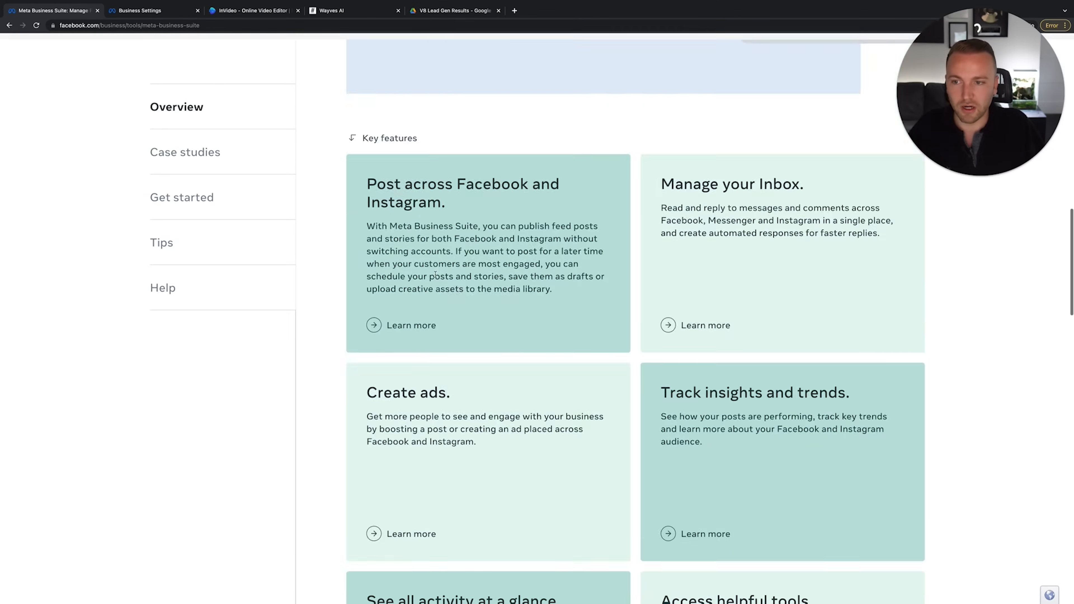
pyautogui.scroll(16, 437, 278)
pyautogui.scroll(-1, 436, 278)
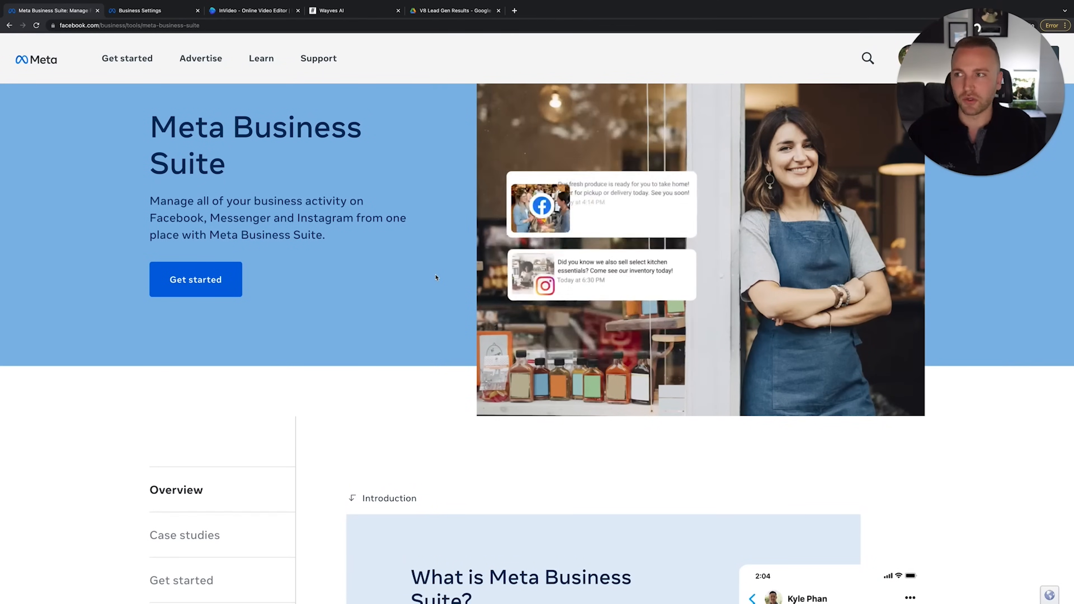
pyautogui.click(158, 10)
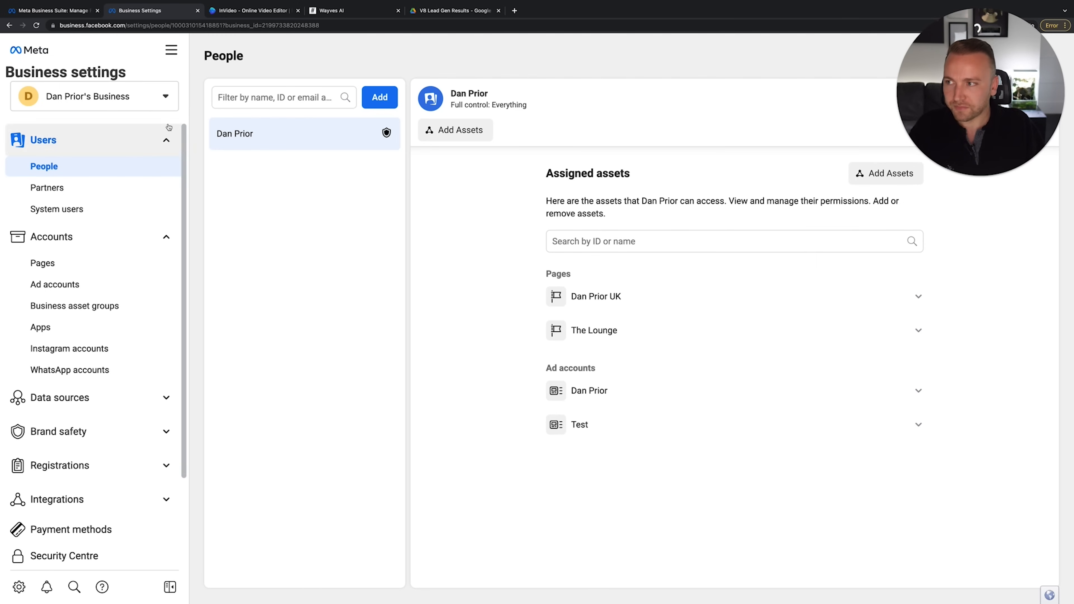
# Browse the All tools list and the Invite people dialog, closing both without changes
pyautogui.click(171, 49)
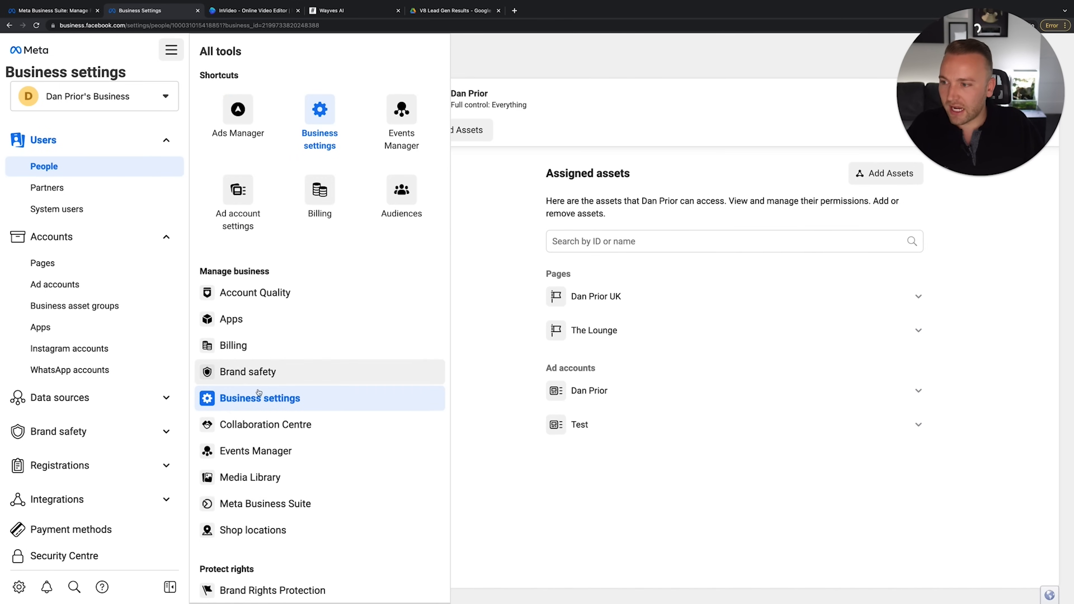
pyautogui.click(170, 46)
pyautogui.click(170, 46)
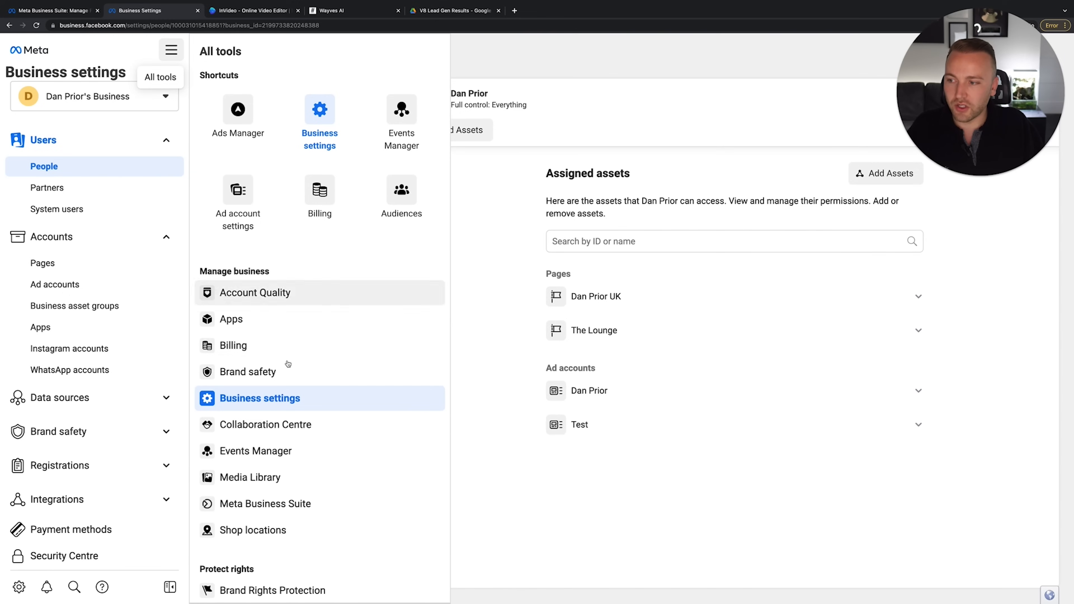
pyautogui.click(506, 358)
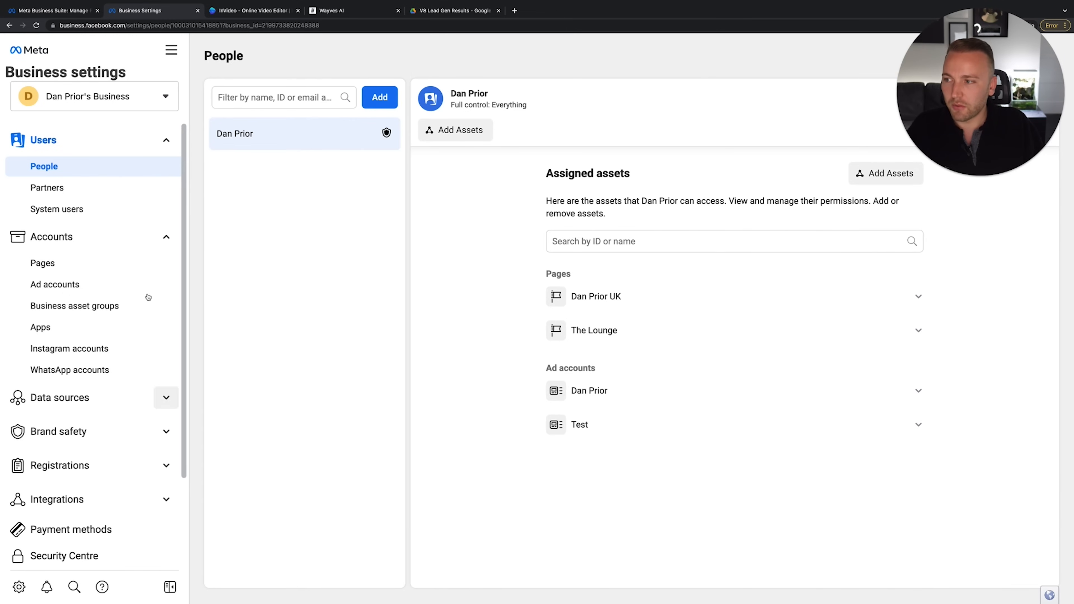
pyautogui.scroll(-2, 108, 376)
pyautogui.scroll(2, 100, 339)
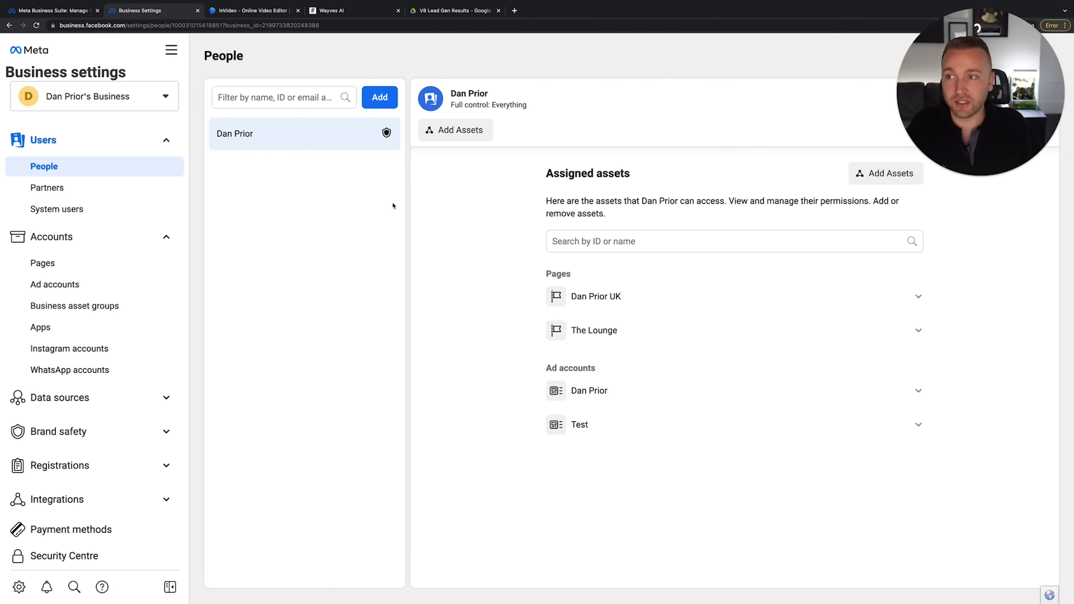
pyautogui.click(378, 106)
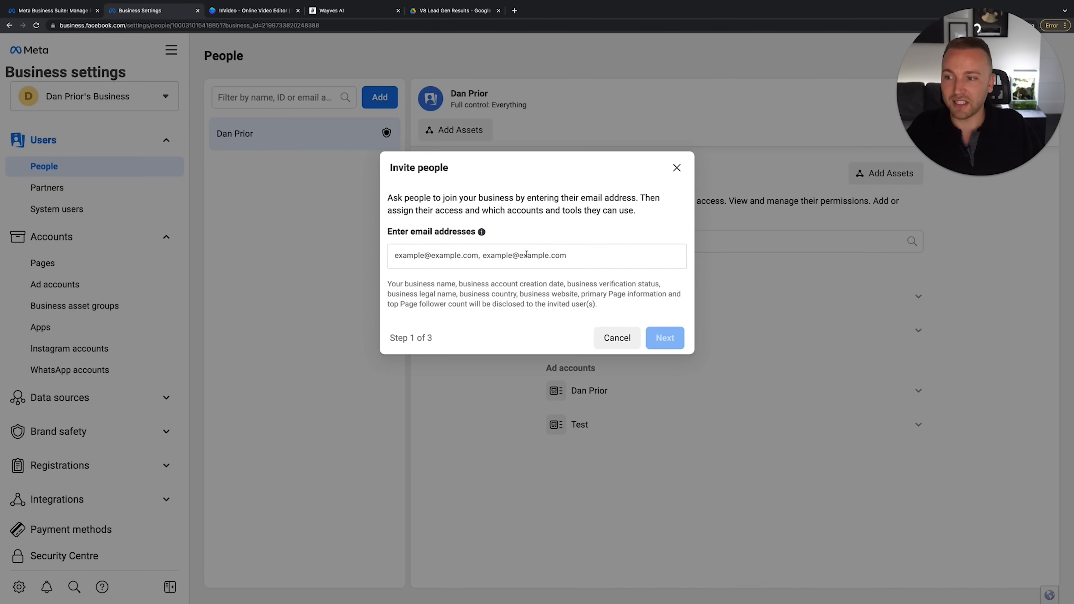
pyautogui.click(675, 169)
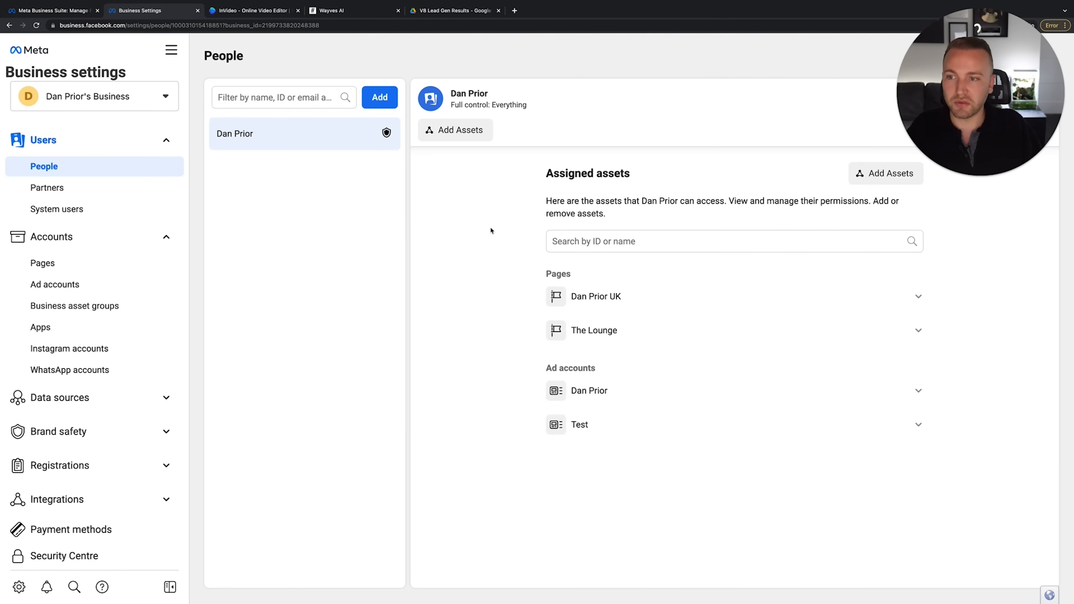
# Toggle The Lounge and main Page in Add Assets, cancel, then open the Pages section
pyautogui.click(886, 173)
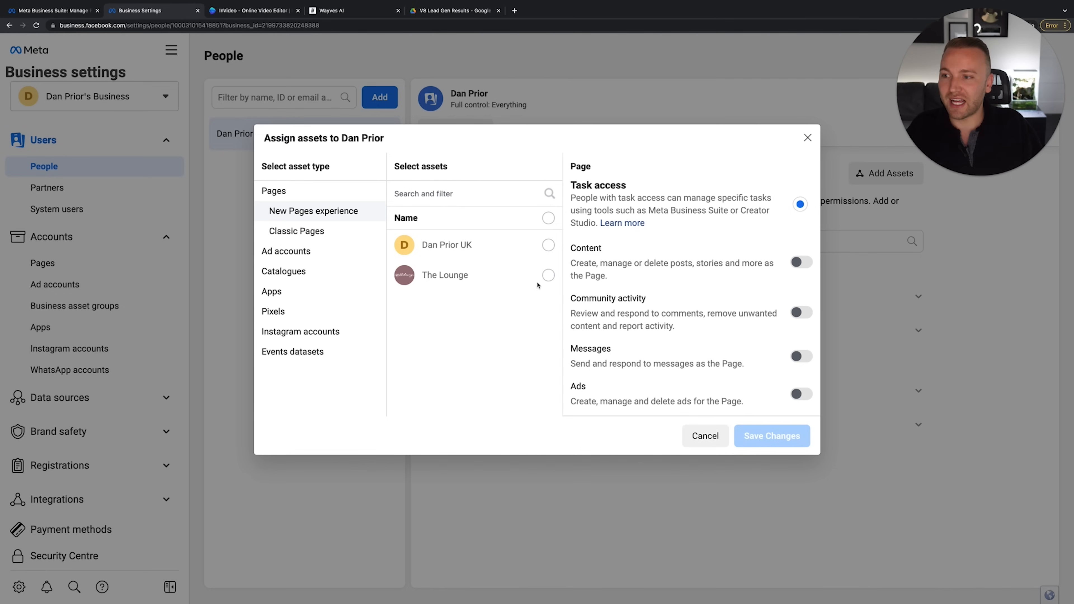
pyautogui.click(549, 275)
pyautogui.click(548, 245)
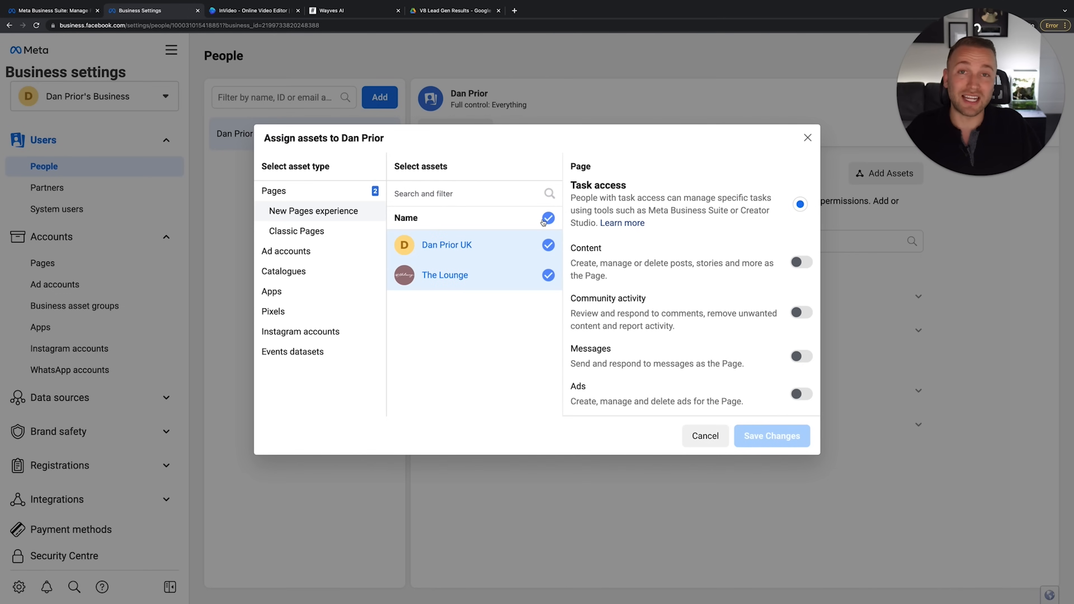
pyautogui.click(549, 246)
pyautogui.click(550, 248)
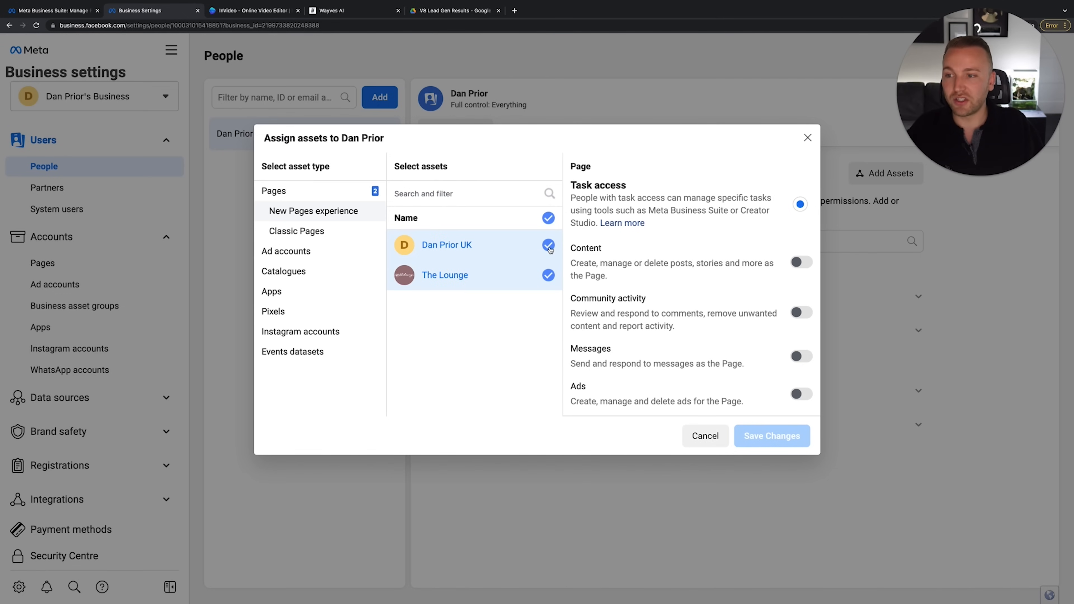
pyautogui.click(548, 218)
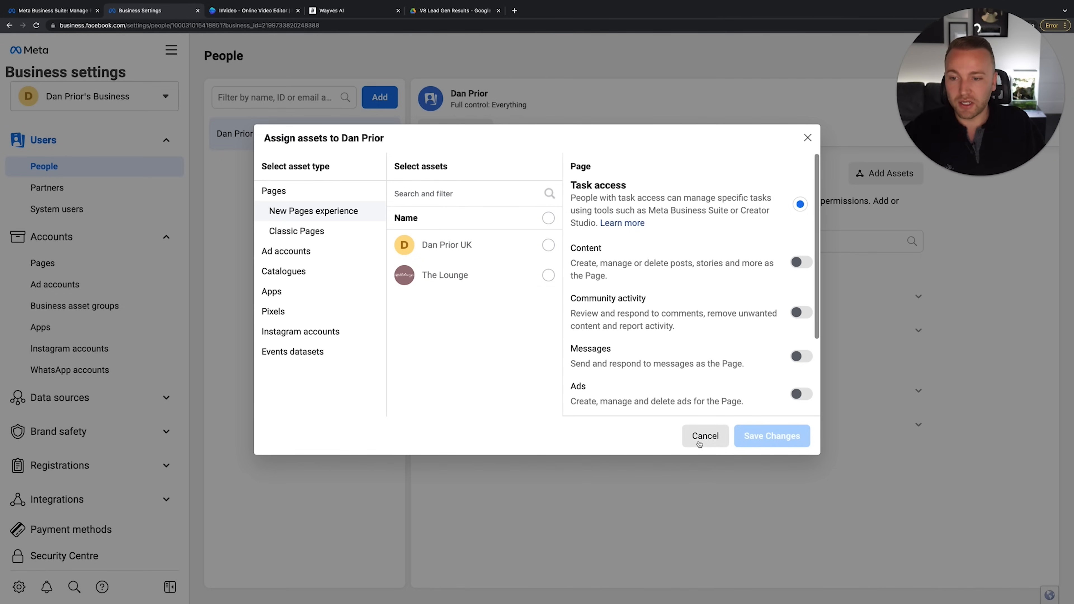
pyautogui.click(706, 436)
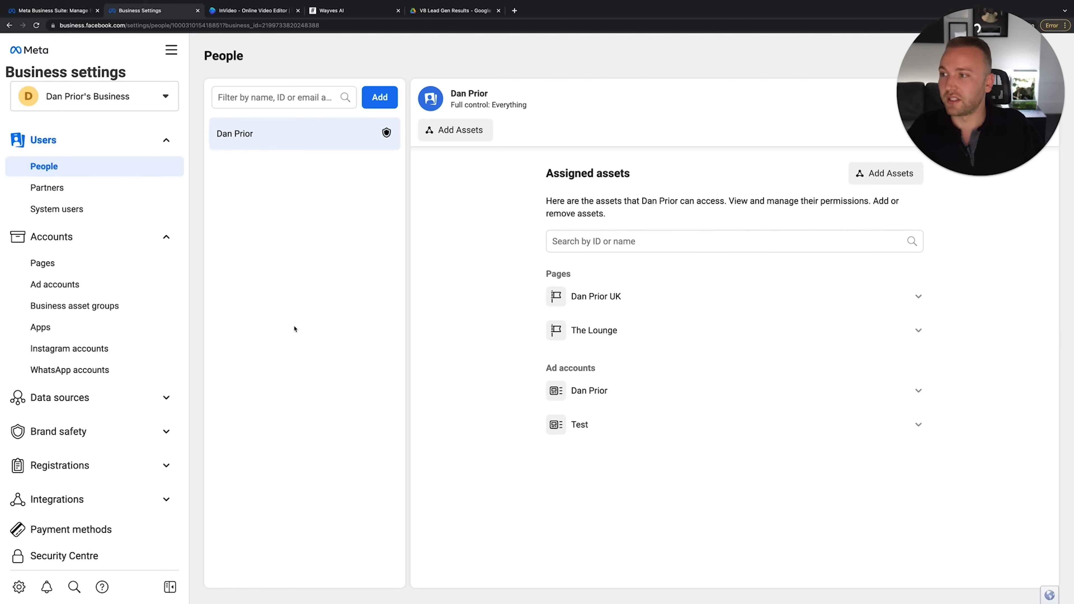
pyautogui.click(88, 264)
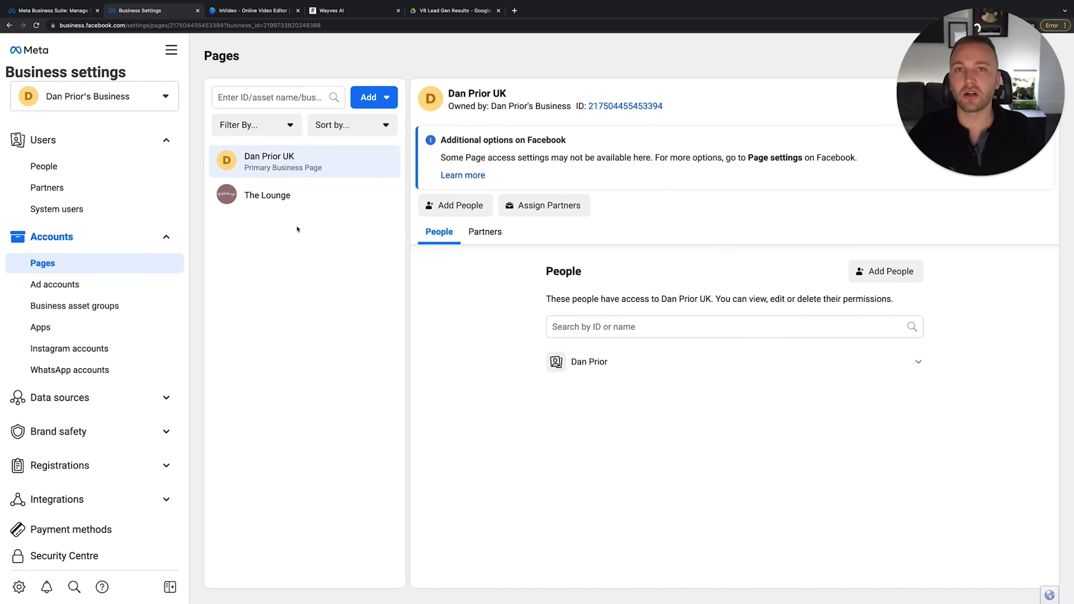
# Preview the Request Access and Add a Page forms, closing both without submitting
pyautogui.click(370, 102)
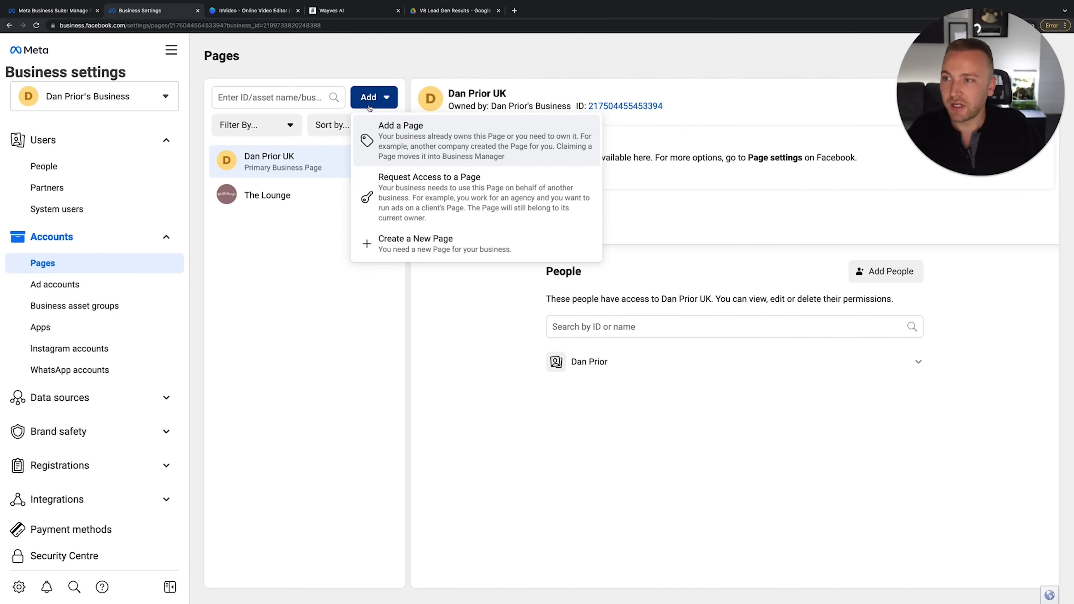
pyautogui.click(418, 212)
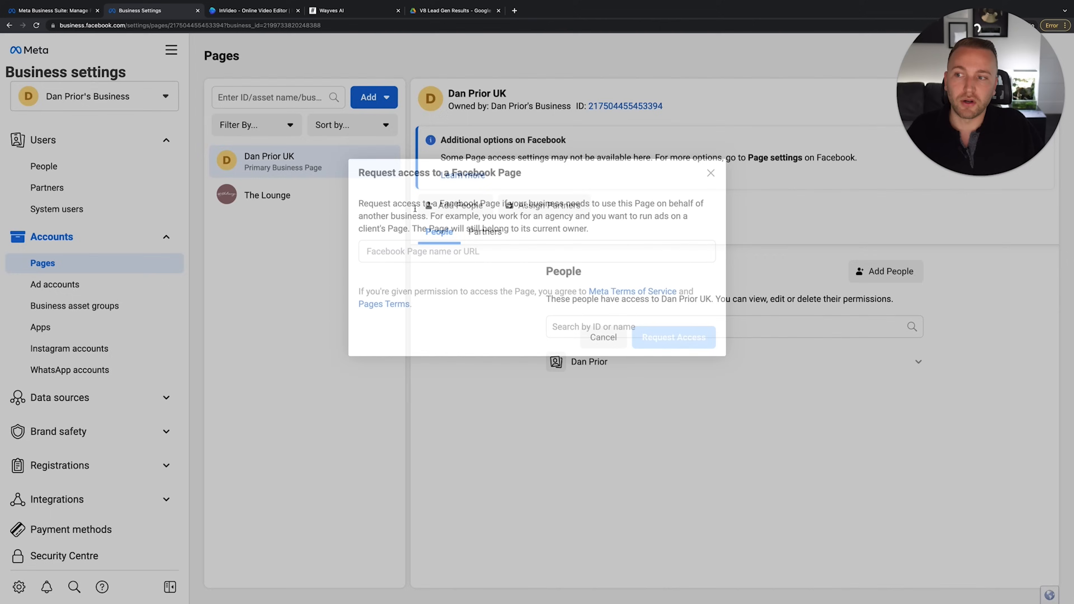
pyautogui.click(392, 252)
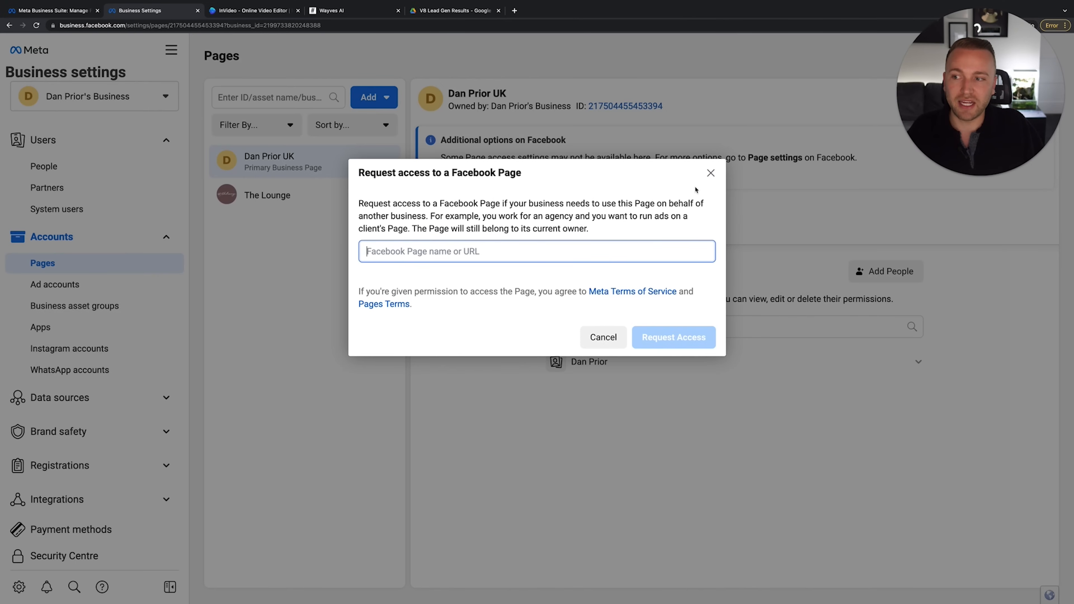
pyautogui.click(710, 172)
pyautogui.click(374, 97)
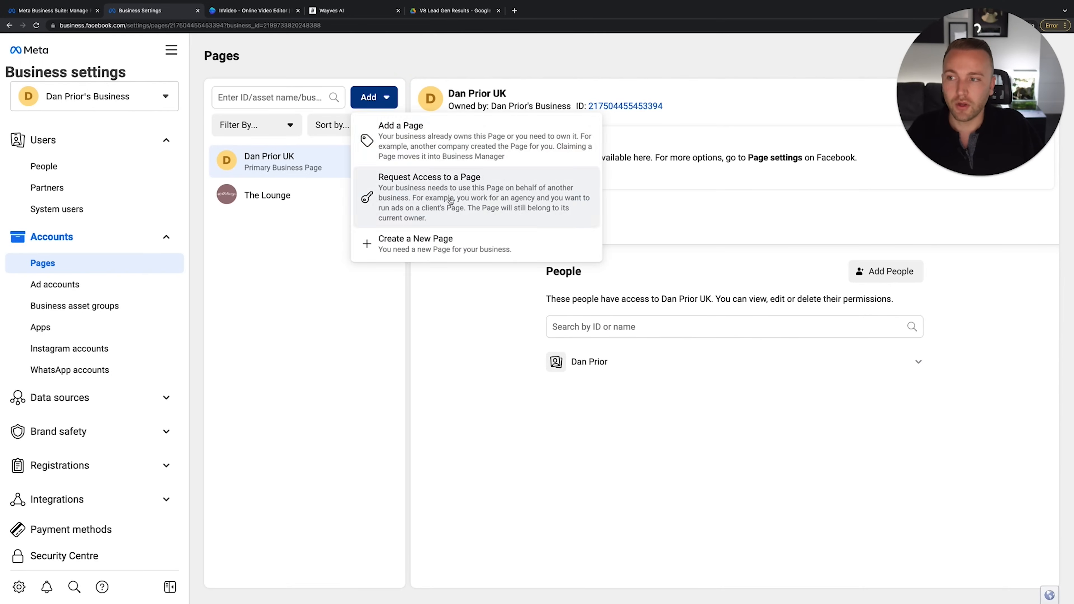
pyautogui.click(449, 149)
pyautogui.click(403, 266)
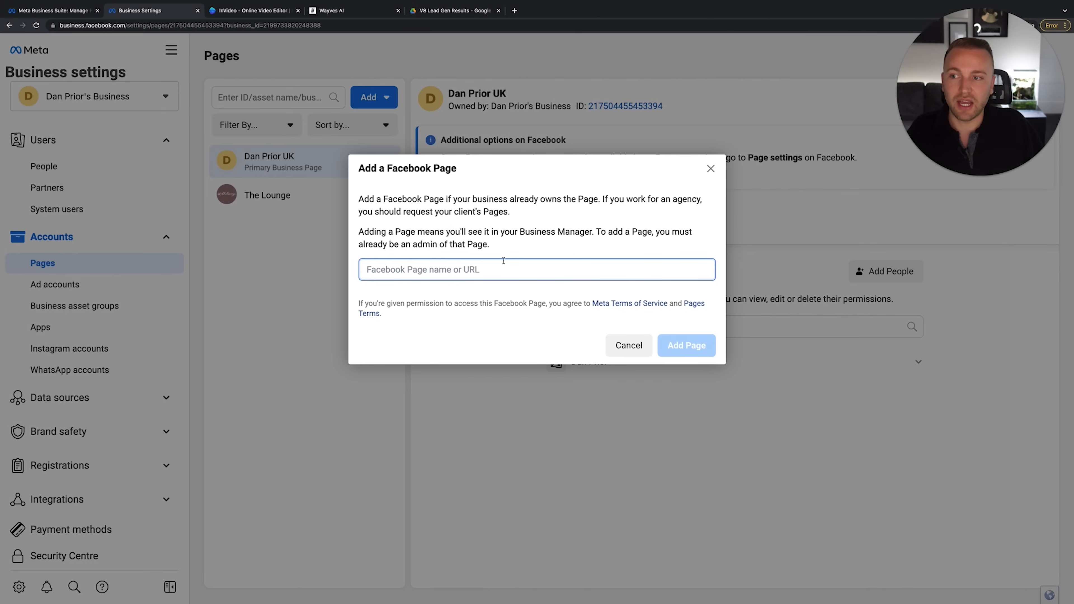
pyautogui.click(712, 171)
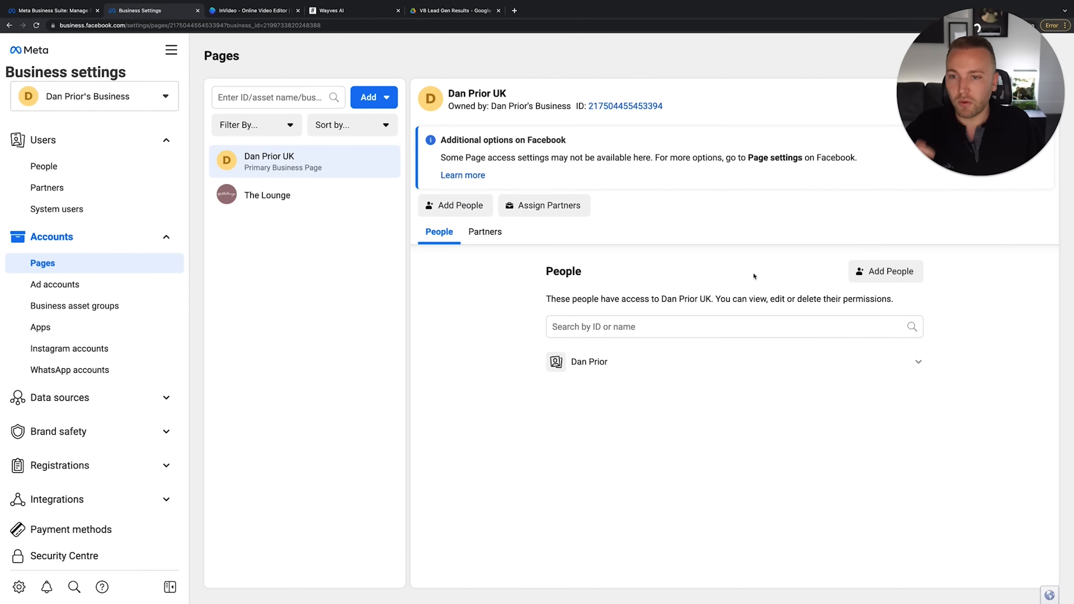
# Preview granting Content access on the main Page, discard it, and open Ad accounts
pyautogui.click(884, 278)
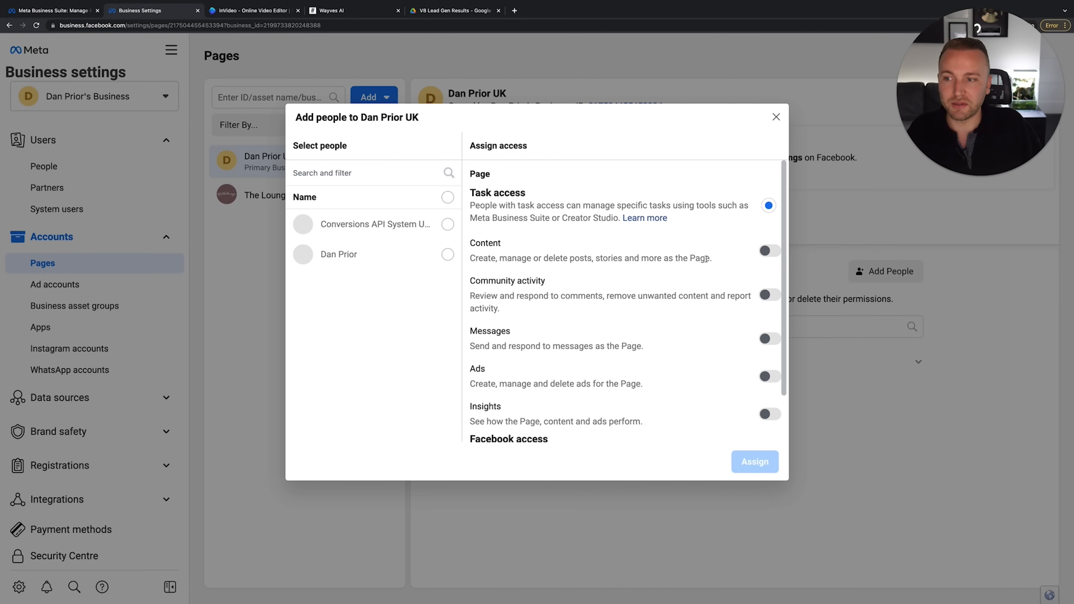
pyautogui.scroll(-2, 750, 253)
pyautogui.scroll(2, 750, 253)
pyautogui.click(770, 251)
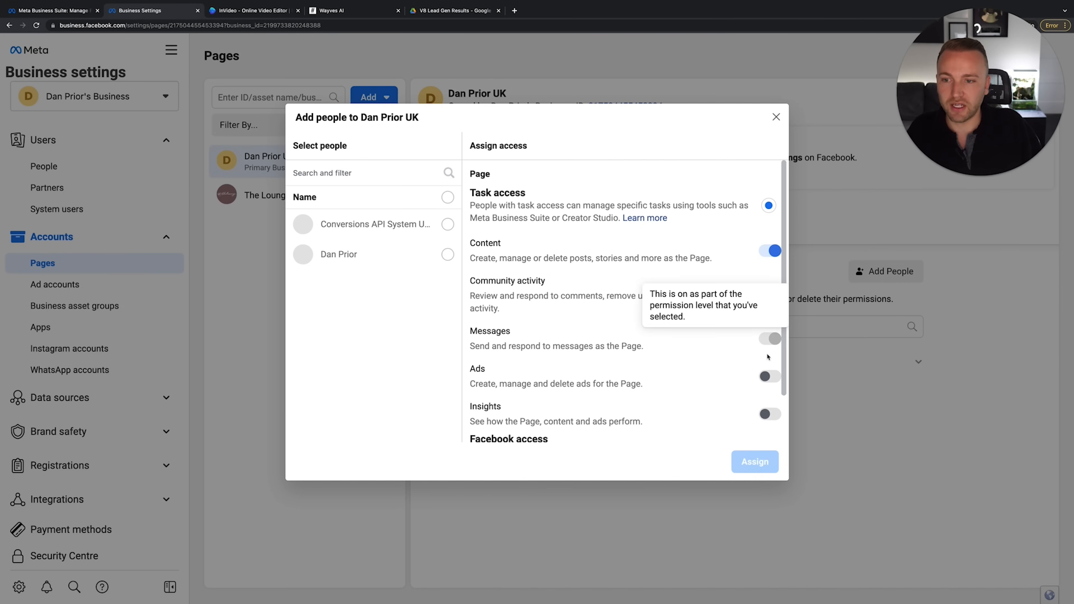
pyautogui.click(774, 118)
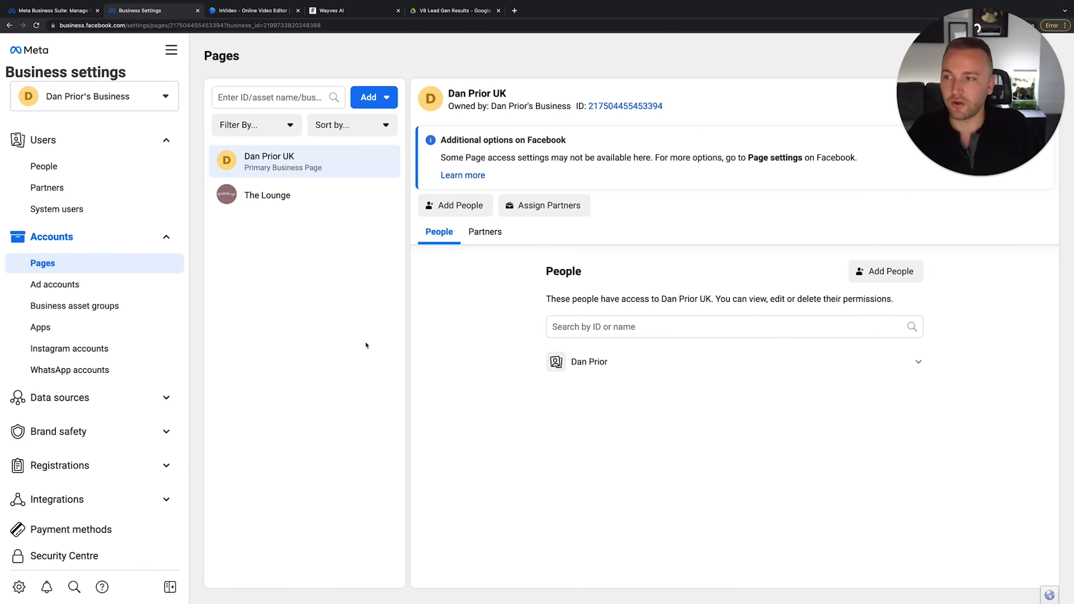
pyautogui.click(103, 291)
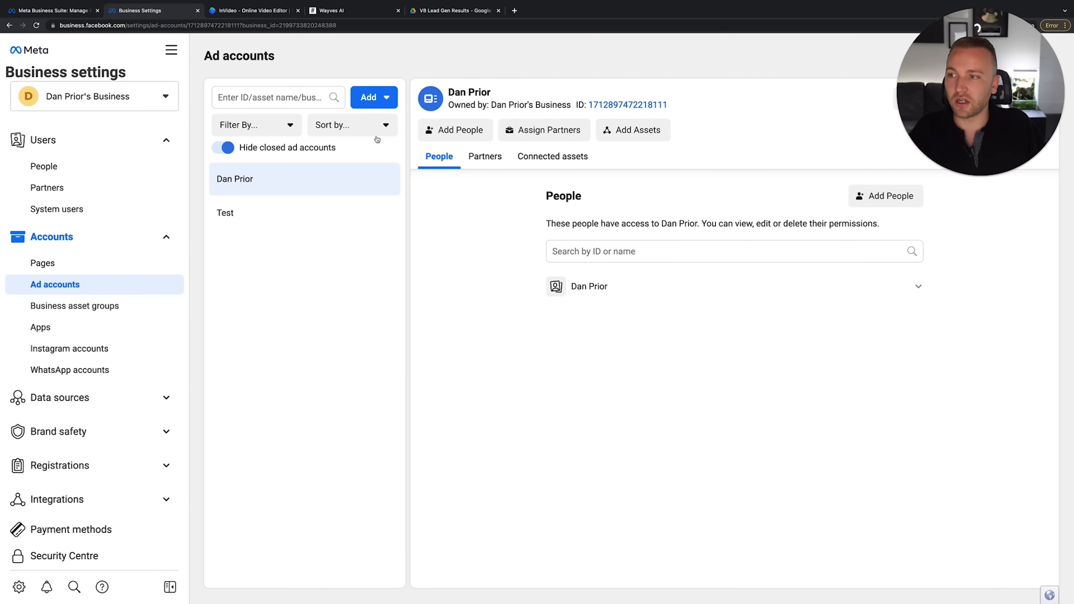
pyautogui.click(373, 98)
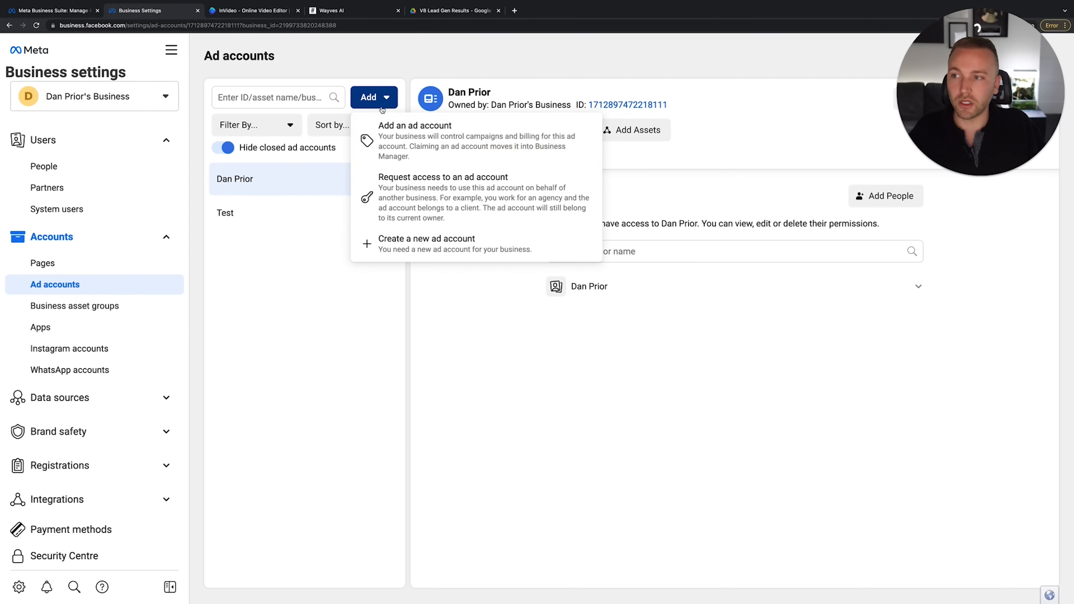
pyautogui.click(405, 141)
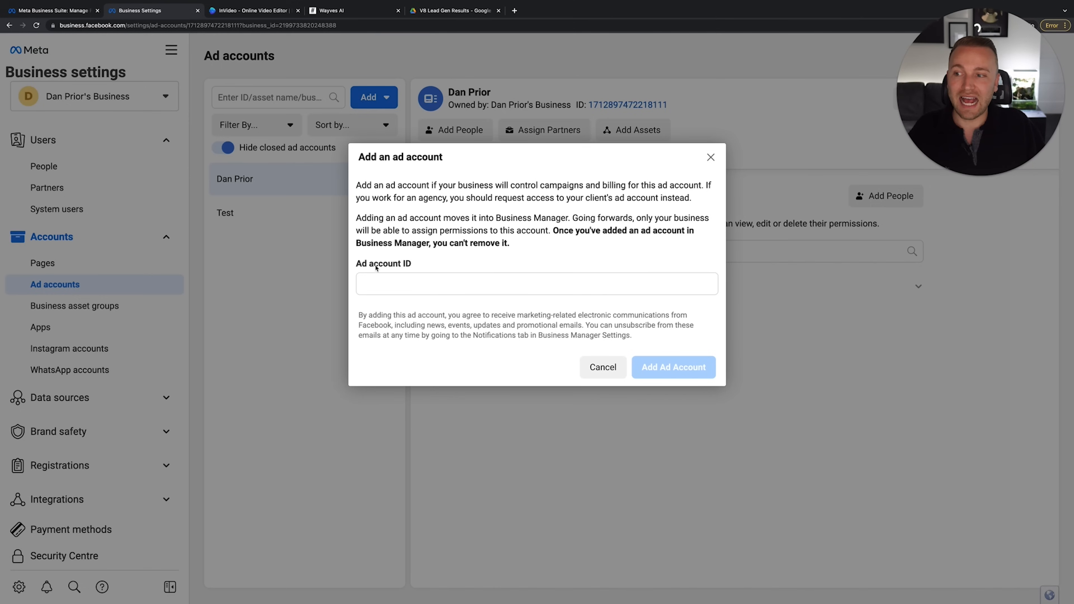
pyautogui.click(710, 157)
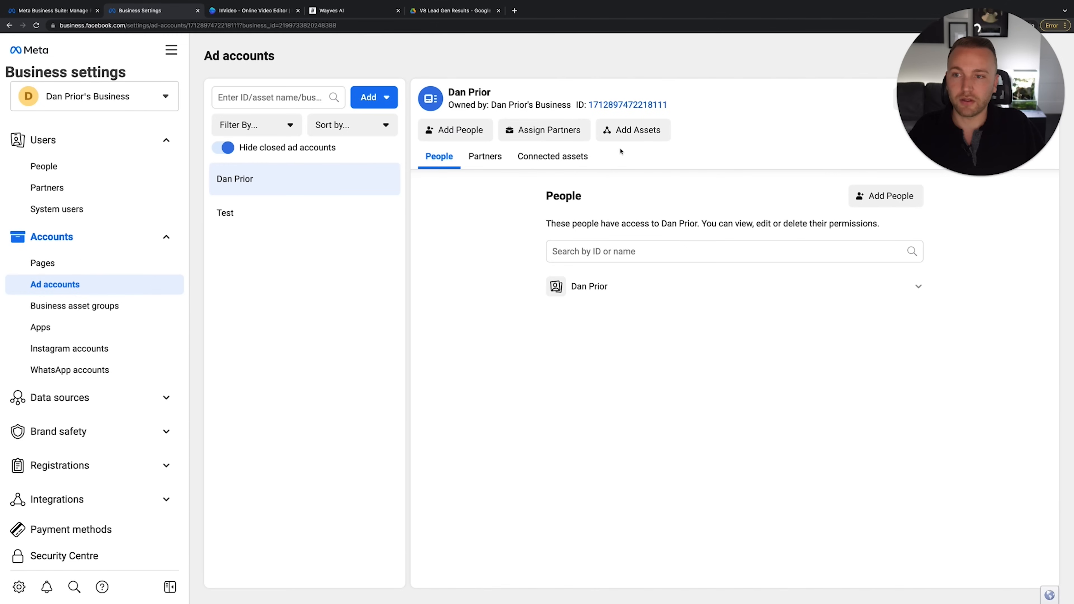
pyautogui.click(373, 98)
pyautogui.click(503, 251)
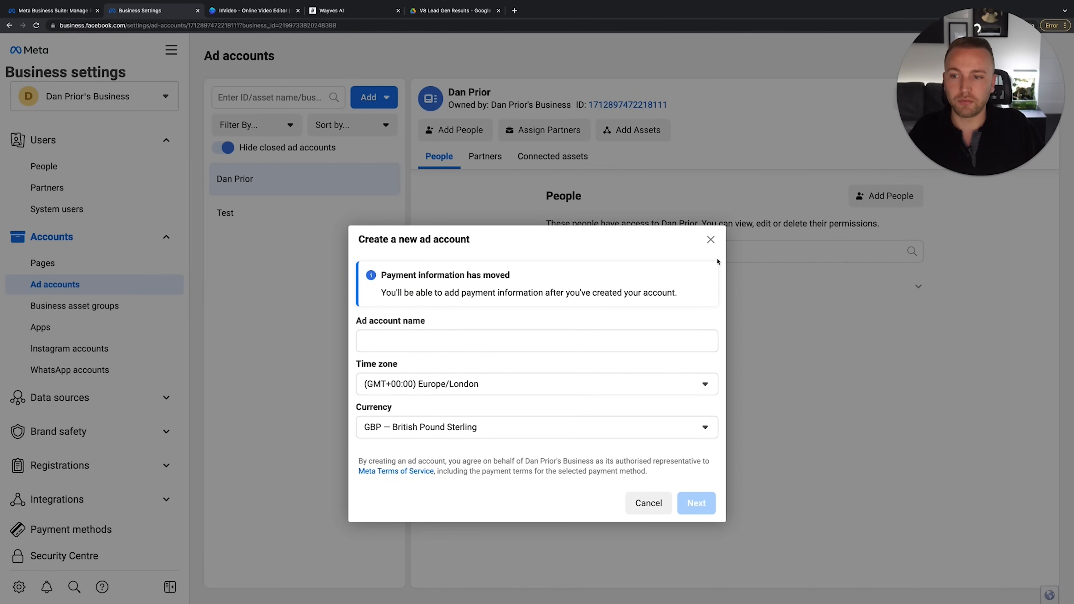
pyautogui.click(710, 239)
pyautogui.click(368, 98)
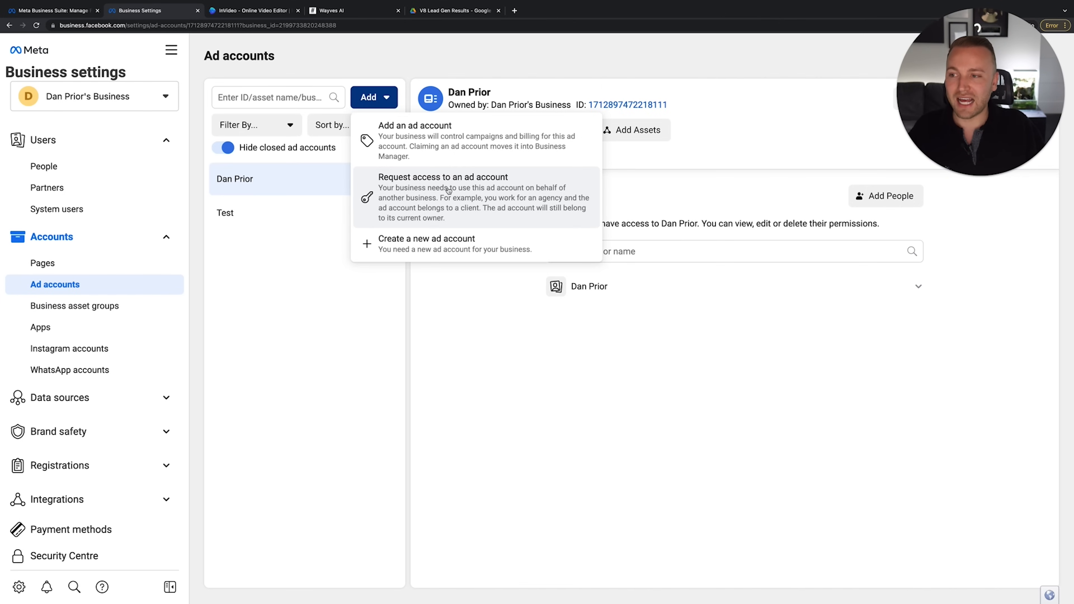
pyautogui.click(466, 184)
pyautogui.click(413, 194)
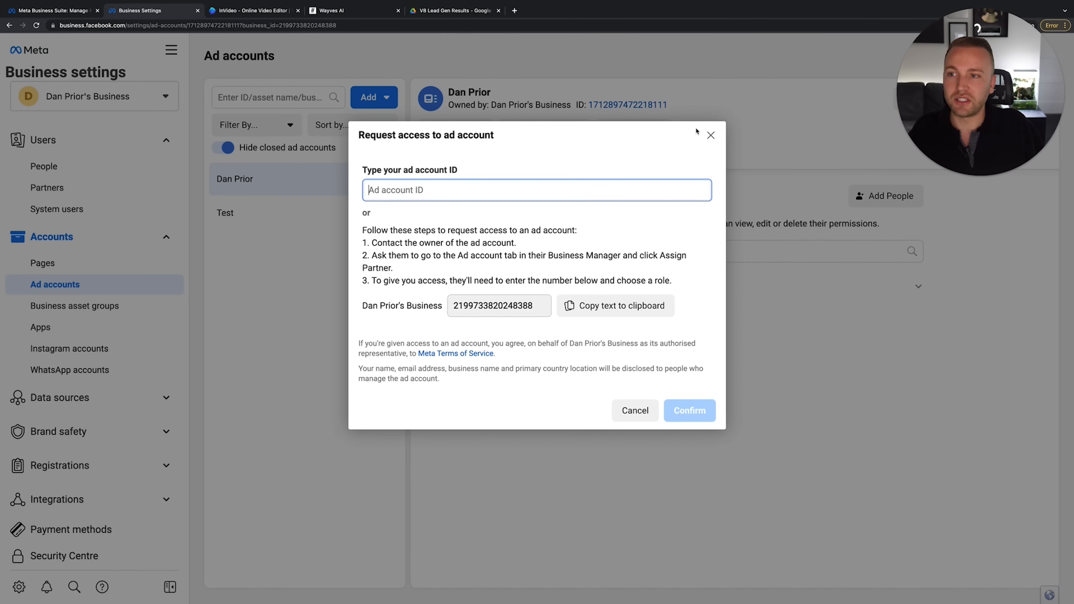
pyautogui.click(710, 136)
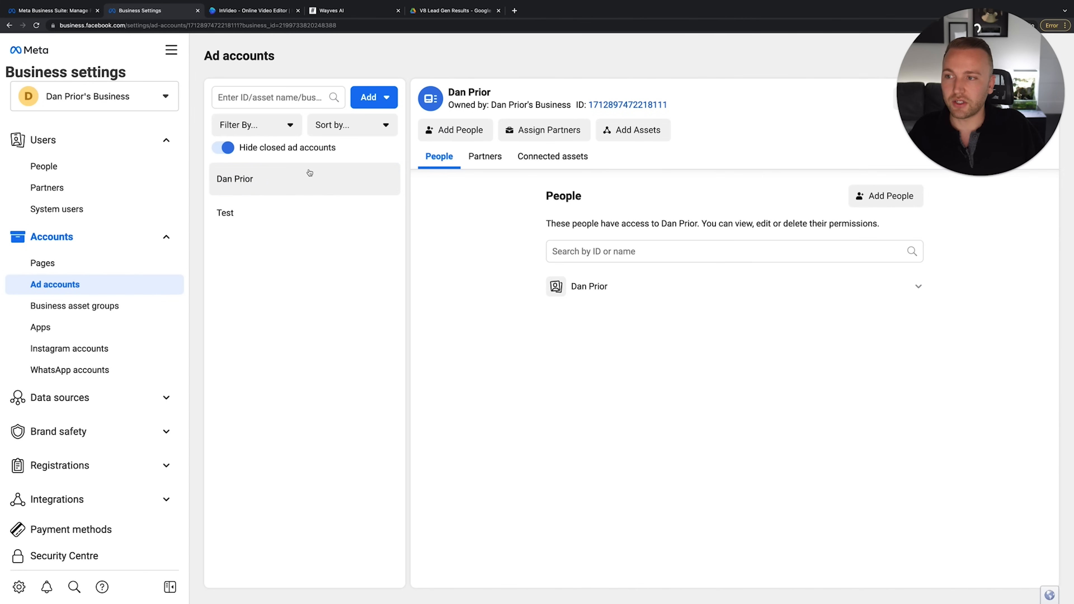
pyautogui.click(371, 96)
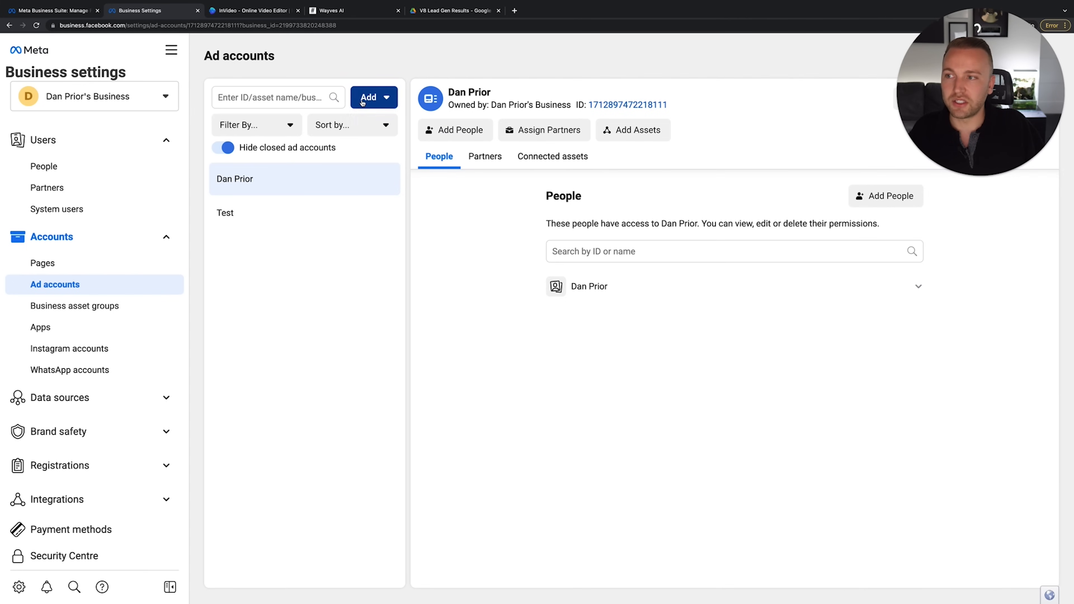
pyautogui.click(494, 182)
pyautogui.click(367, 191)
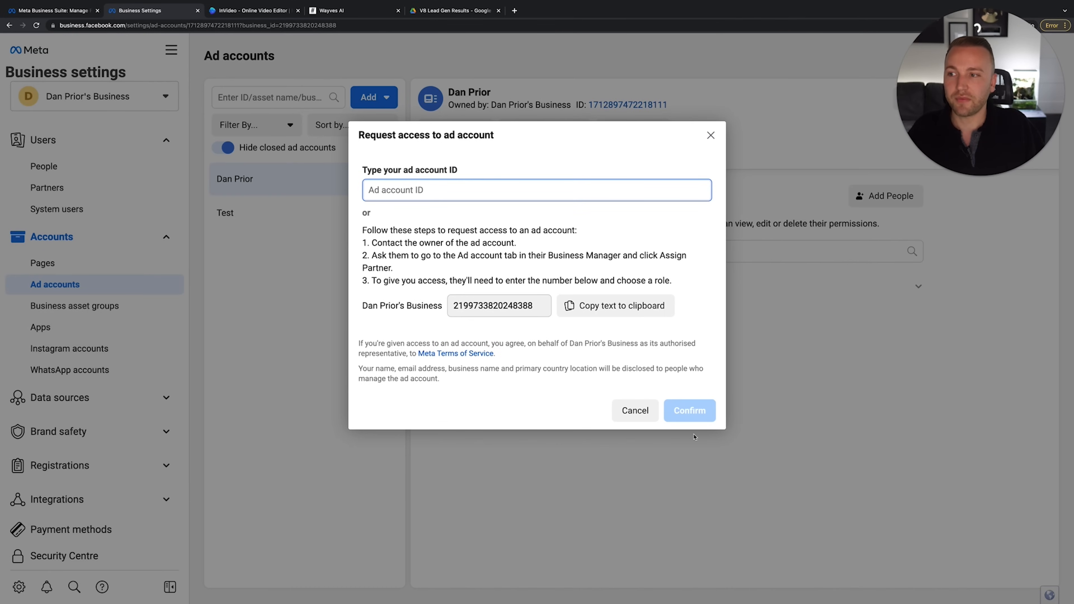
pyautogui.click(710, 136)
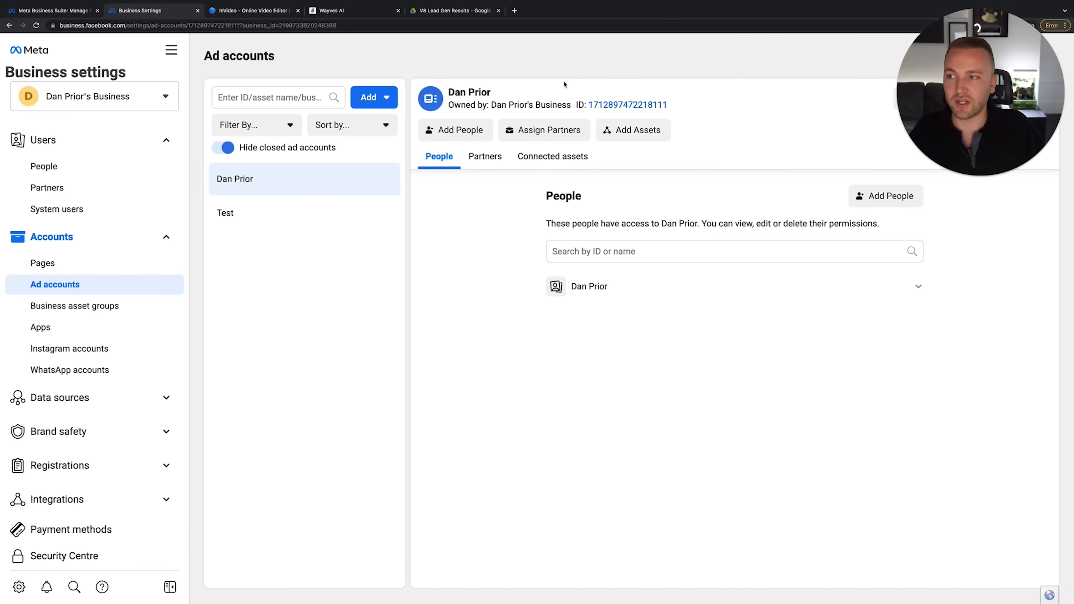
pyautogui.scroll(-3, 74, 384)
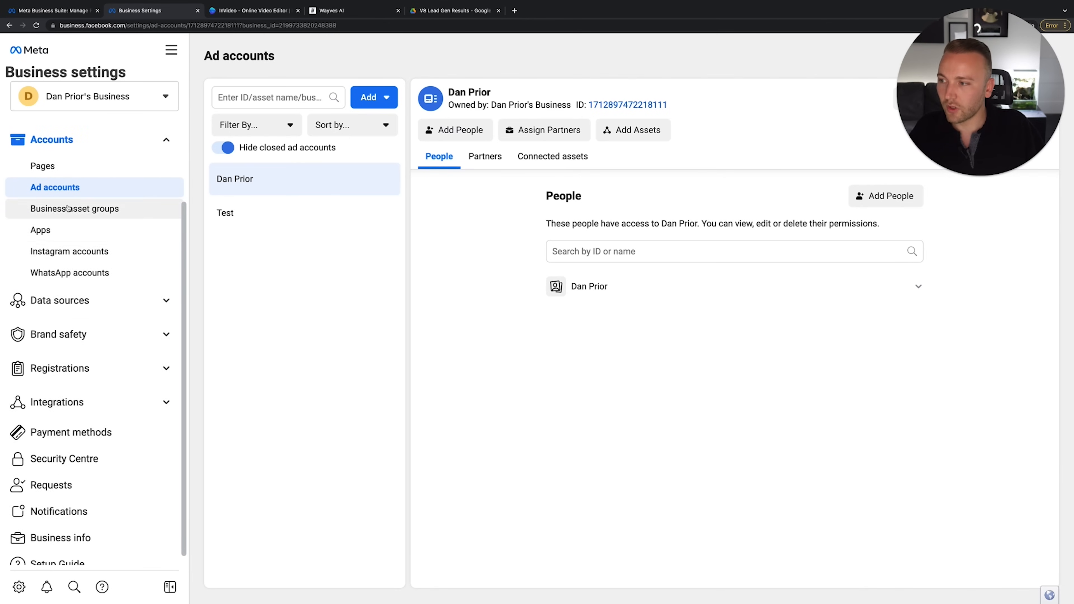
# Visit the Instagram accounts page, then open Business info
pyautogui.click(178, 252)
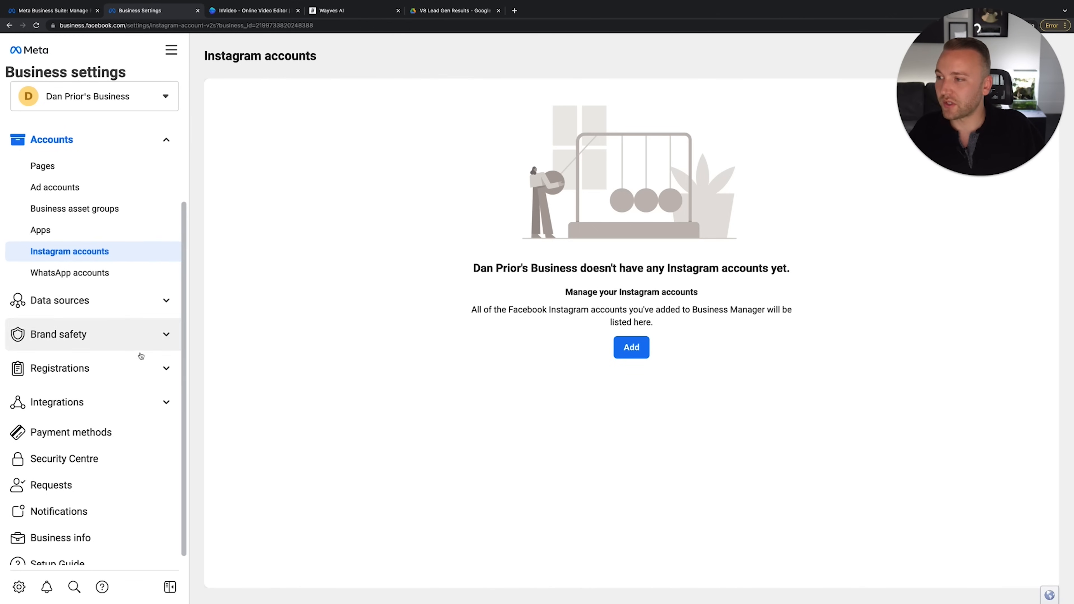
pyautogui.scroll(-1, 97, 511)
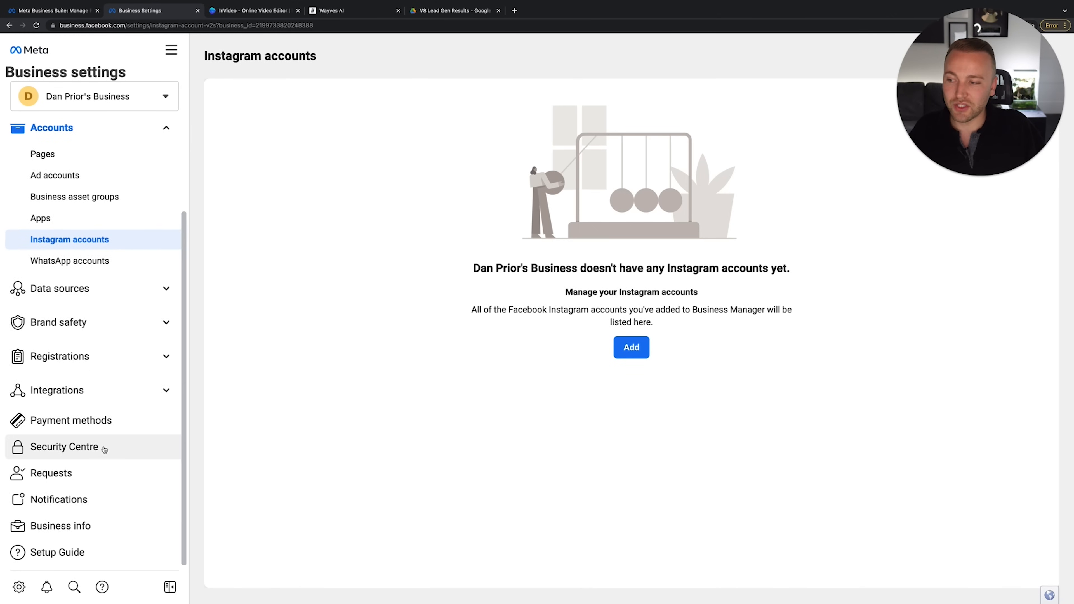
pyautogui.click(94, 524)
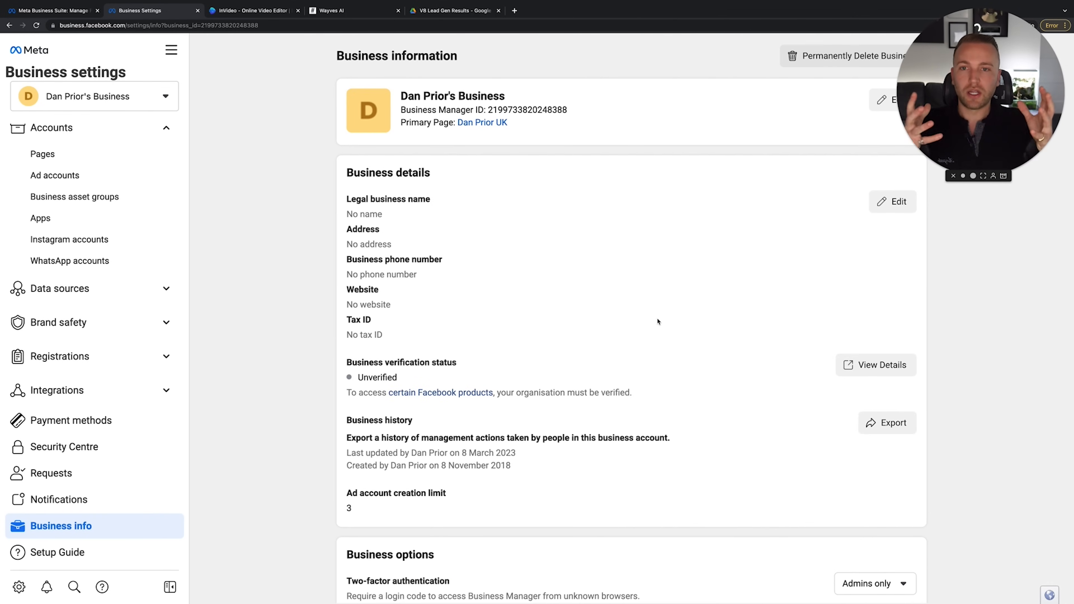
# Zoom and scroll through business details, showing unverified status and an ad account limit of 3
pyautogui.scroll(-1, 869, 274)
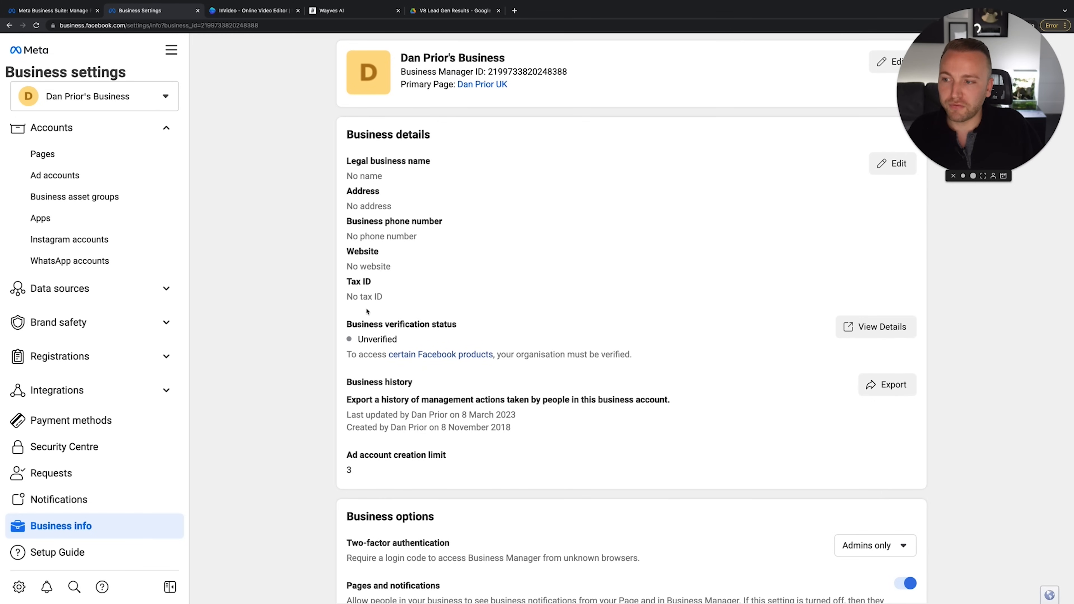
pyautogui.scroll(-1, 376, 325)
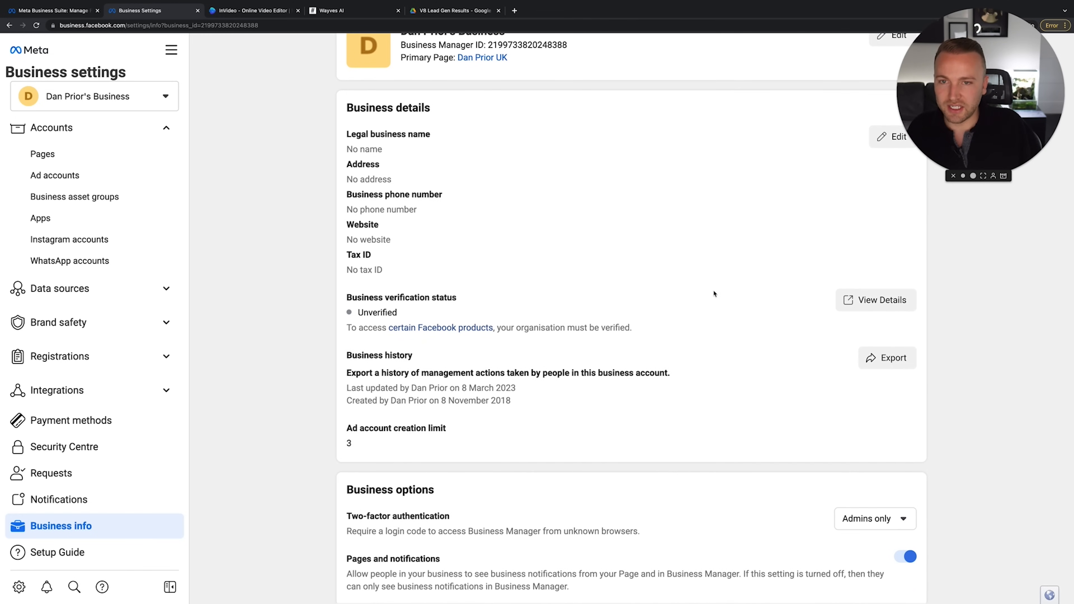
pyautogui.press('super+equal')
pyautogui.press('super+equal')
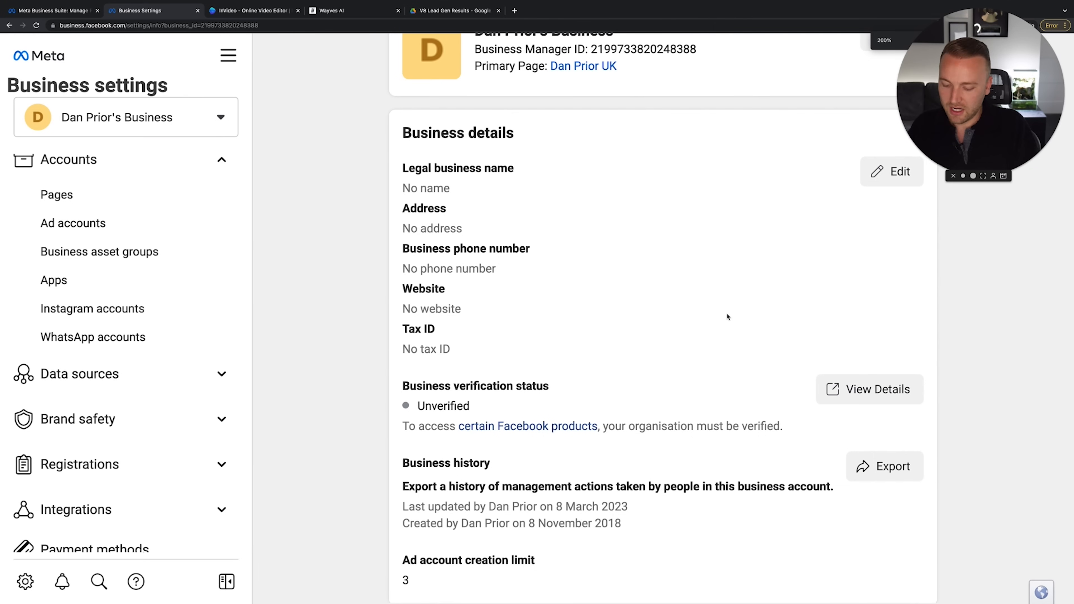
pyautogui.press('super+minus')
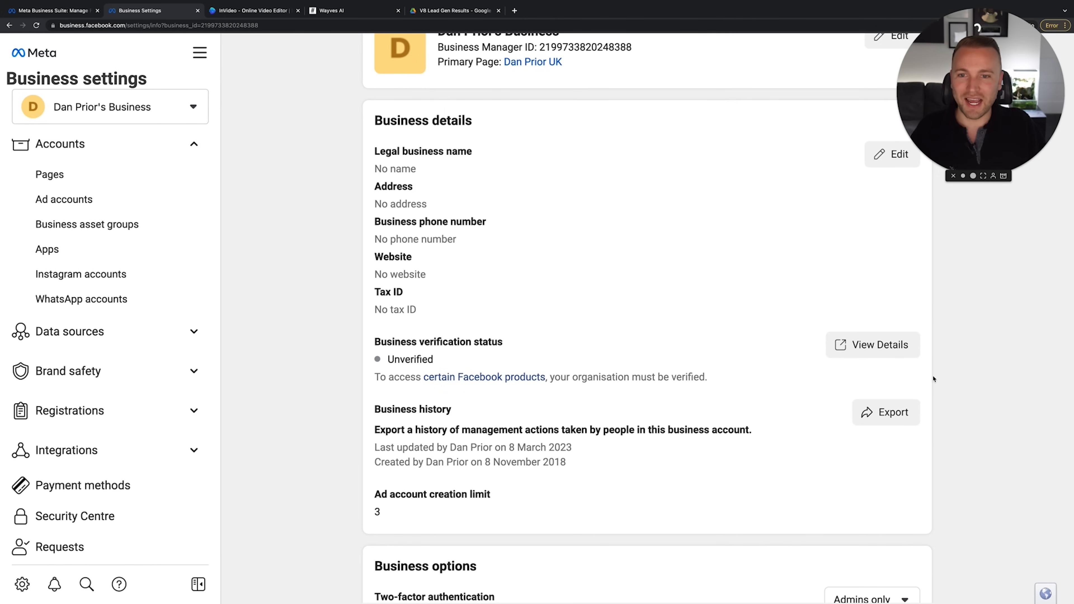
pyautogui.scroll(-1, 515, 425)
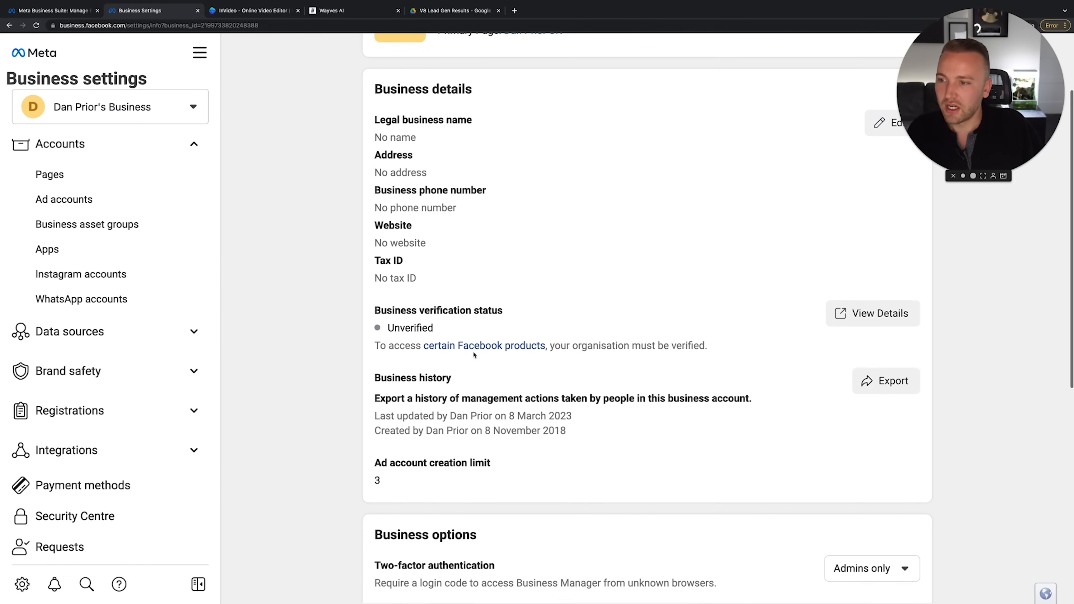
pyautogui.scroll(-1, 615, 364)
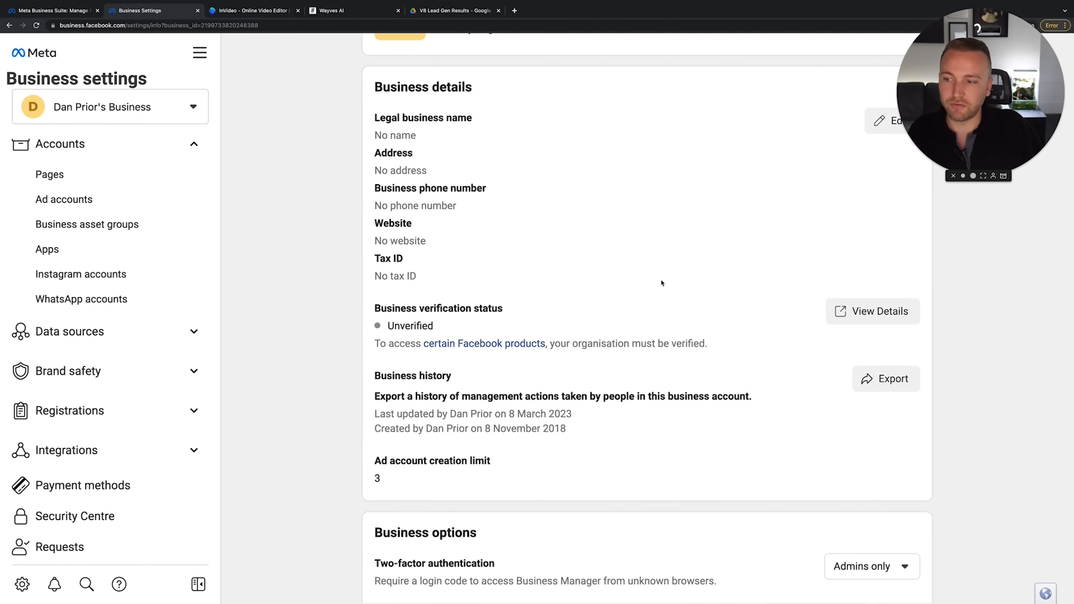
pyautogui.scroll(-7, 661, 283)
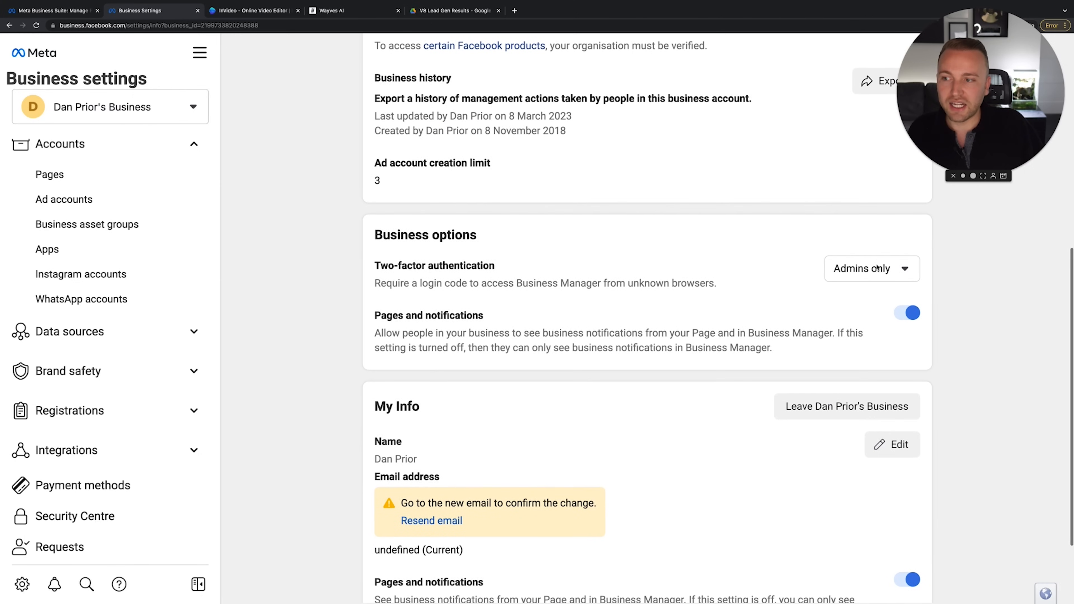
pyautogui.scroll(-3, 851, 292)
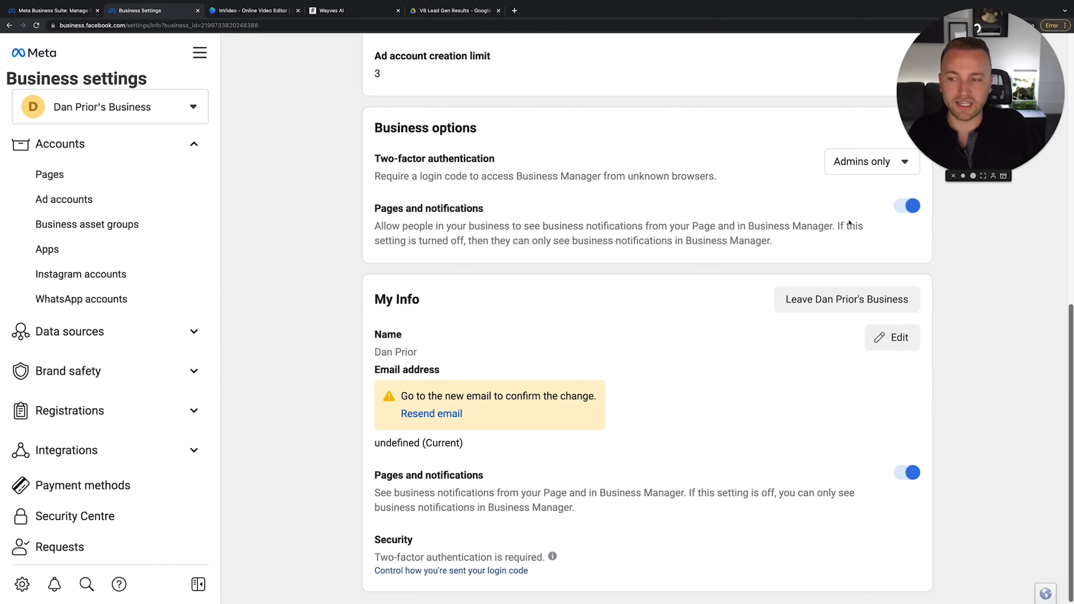
pyautogui.scroll(12, 812, 187)
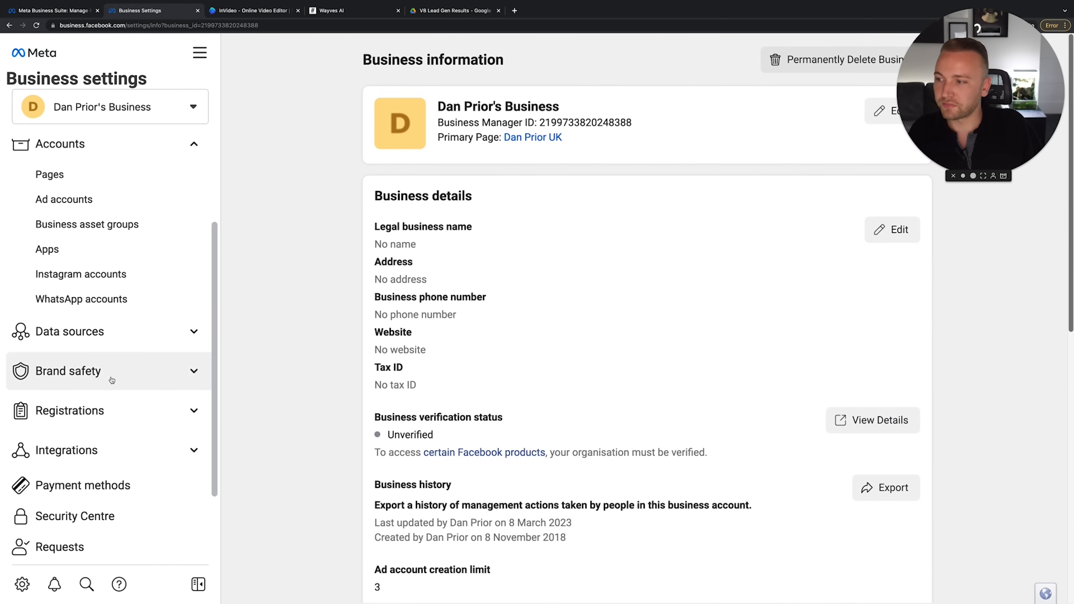
pyautogui.scroll(-1, 111, 374)
# Under Data sources, open Pixels and start adding a pixel with its pre-filled name
pyautogui.click(174, 305)
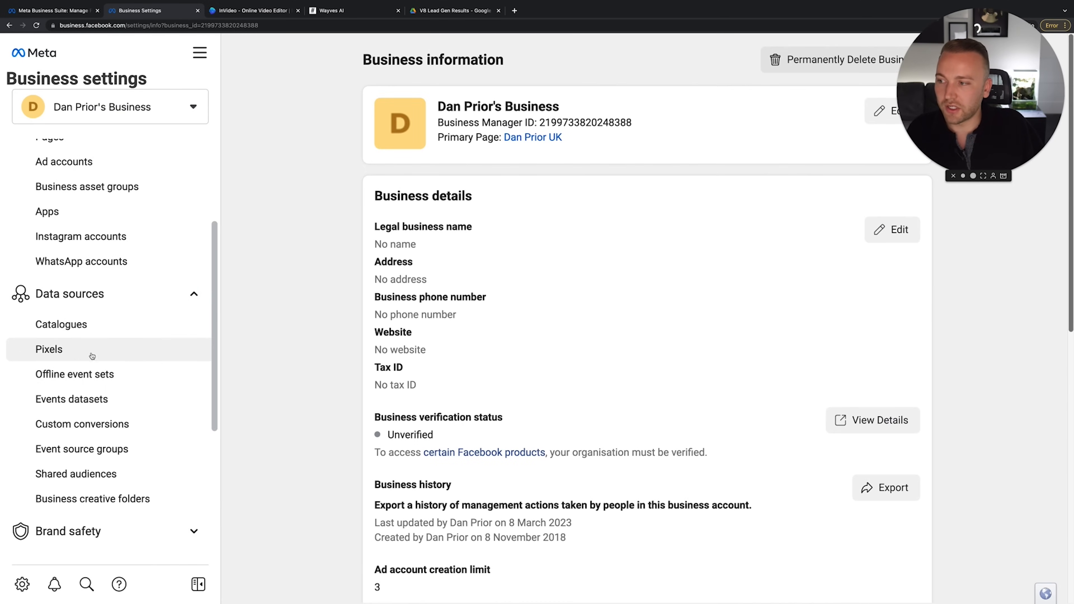
pyautogui.click(100, 350)
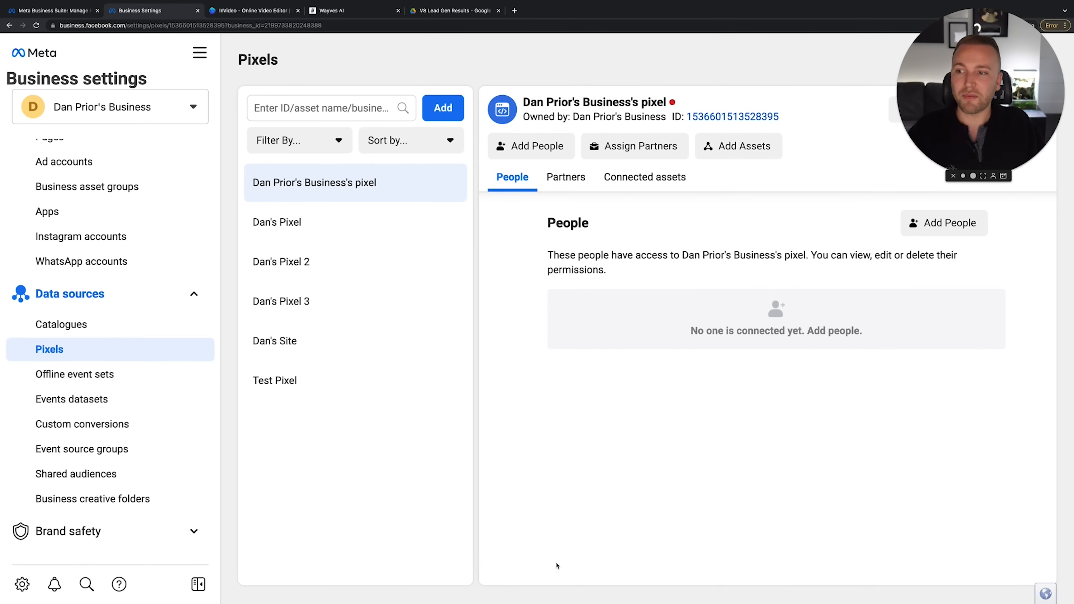
pyautogui.moveTo(541, 588)
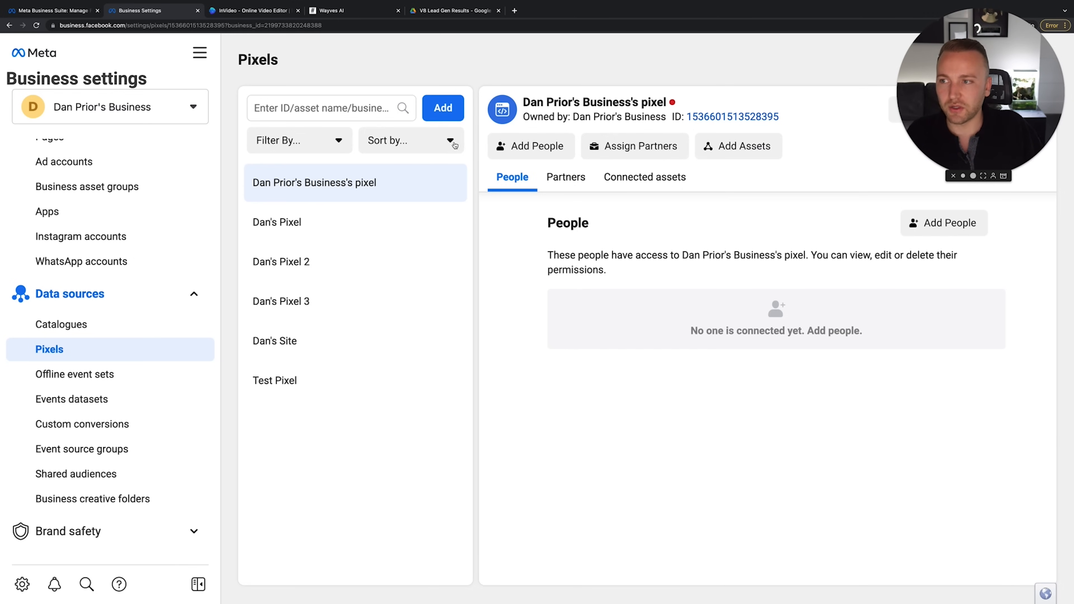
pyautogui.click(447, 108)
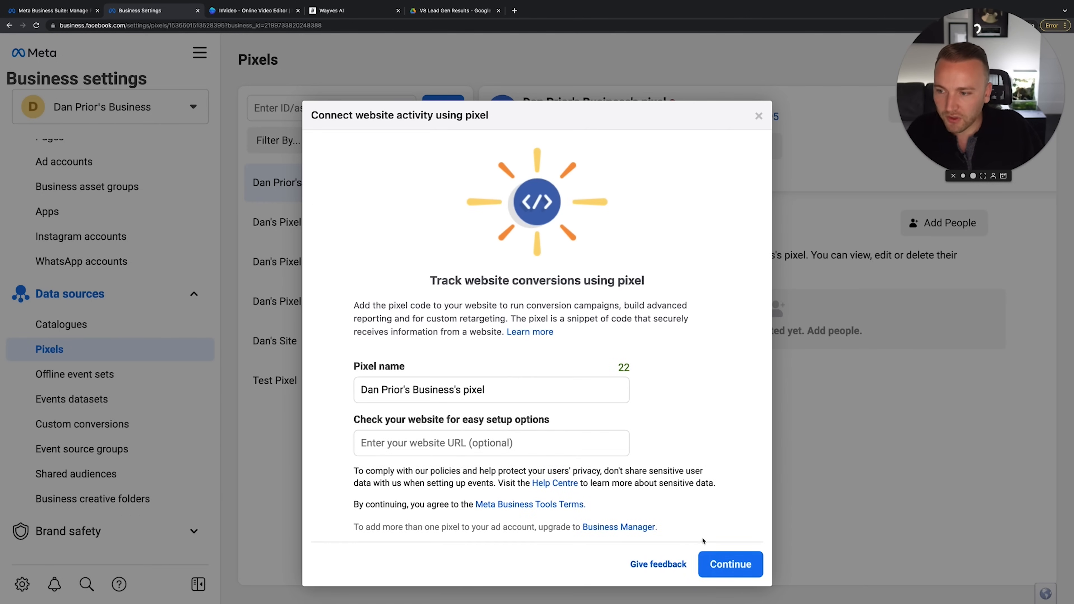
# Create the pixel with its default name and copy its manual-install base code
pyautogui.click(721, 555)
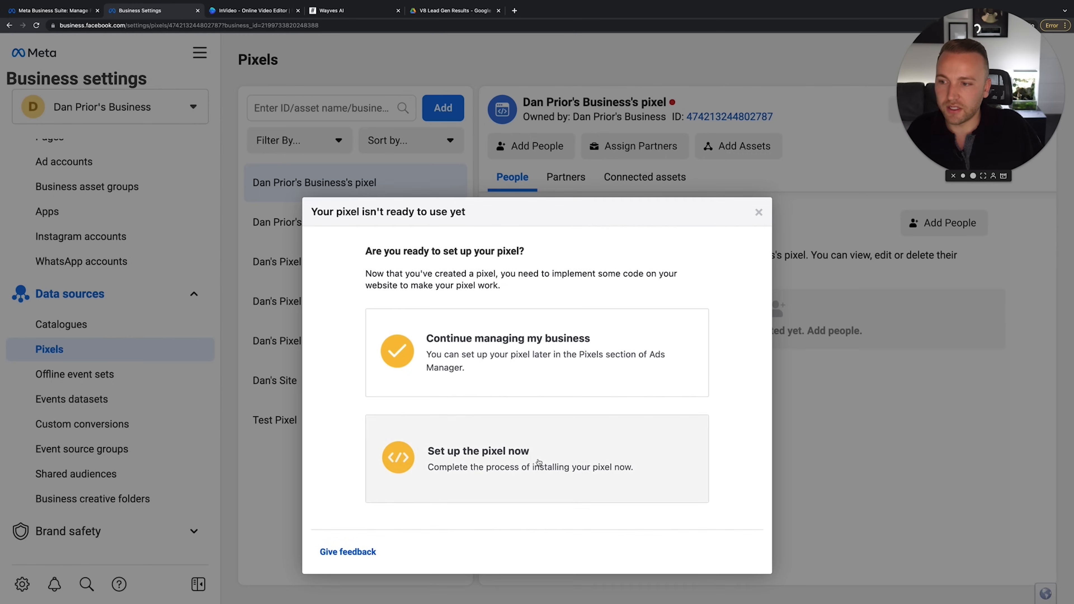
pyautogui.click(538, 464)
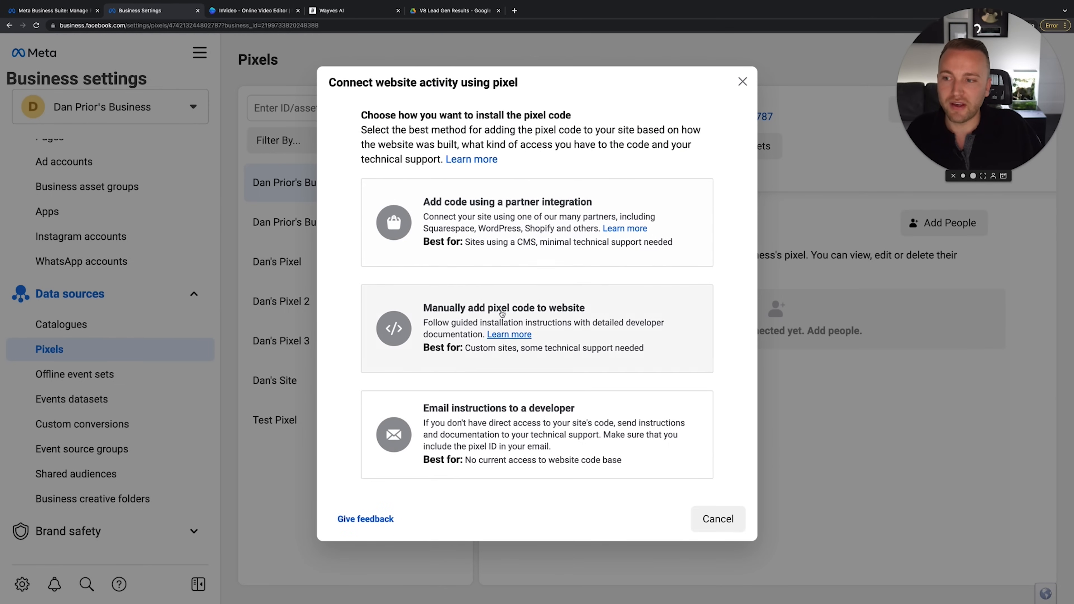
pyautogui.click(437, 323)
pyautogui.scroll(-3, 534, 321)
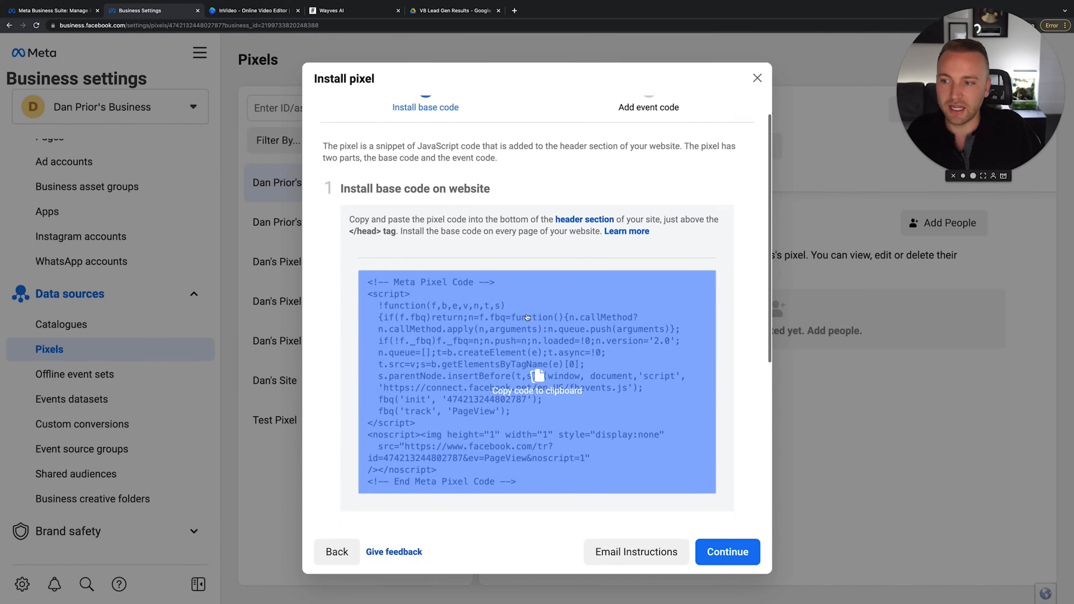
pyautogui.click(534, 321)
# Go back and choose partner integration to list platforms like Shopify and Magento
pyautogui.scroll(3, 486, 373)
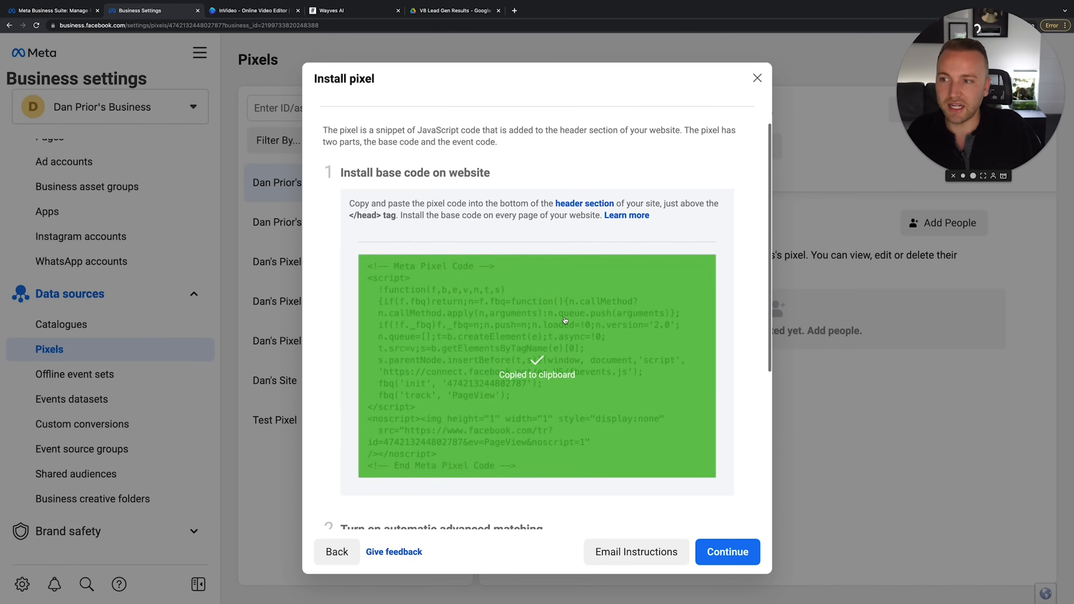
pyautogui.click(337, 551)
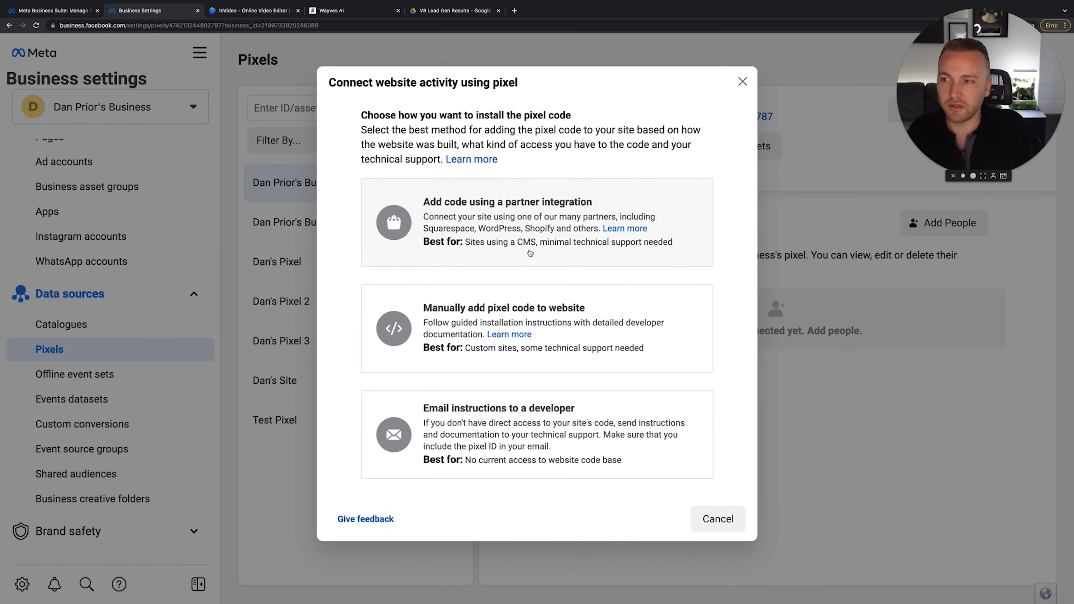
pyautogui.click(531, 205)
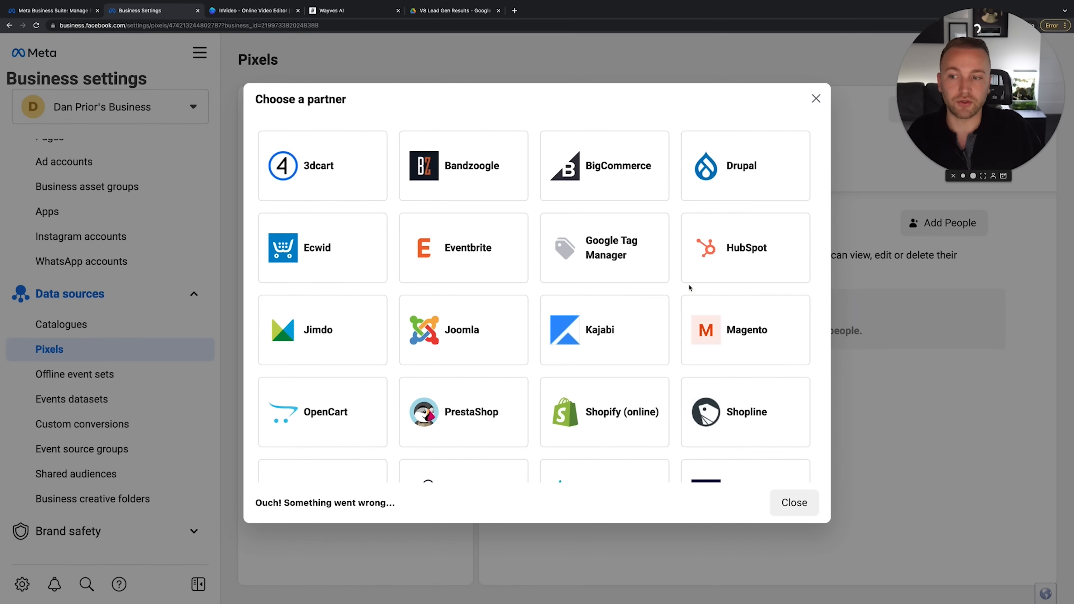
# Review the WordPress partner setup steps from the partner grid, then go back
pyautogui.scroll(-1, 689, 288)
pyautogui.scroll(-3, 689, 288)
pyautogui.scroll(4, 689, 292)
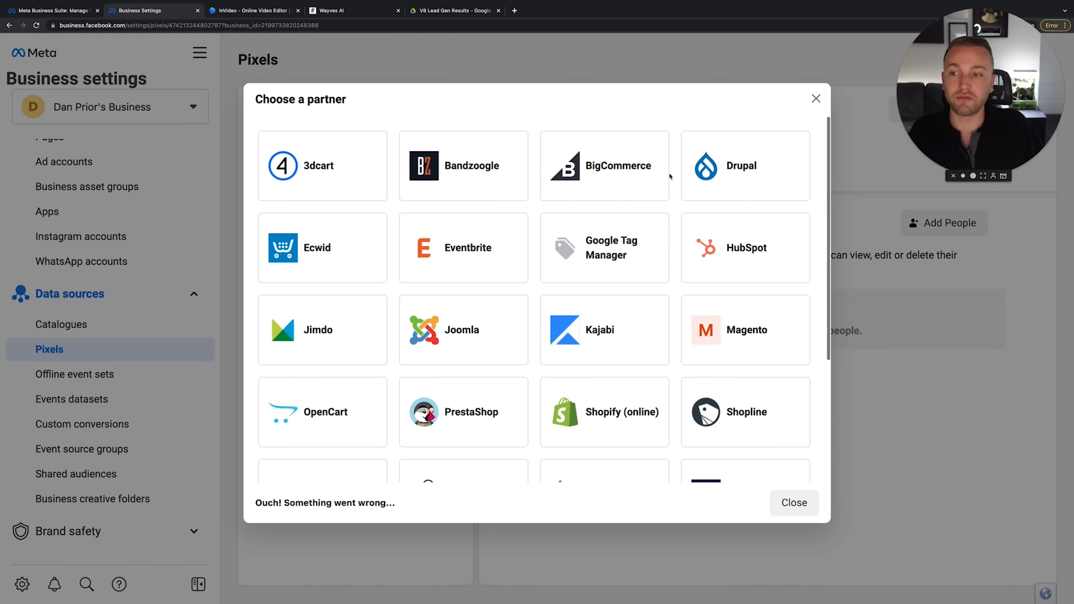
pyautogui.scroll(-4, 615, 312)
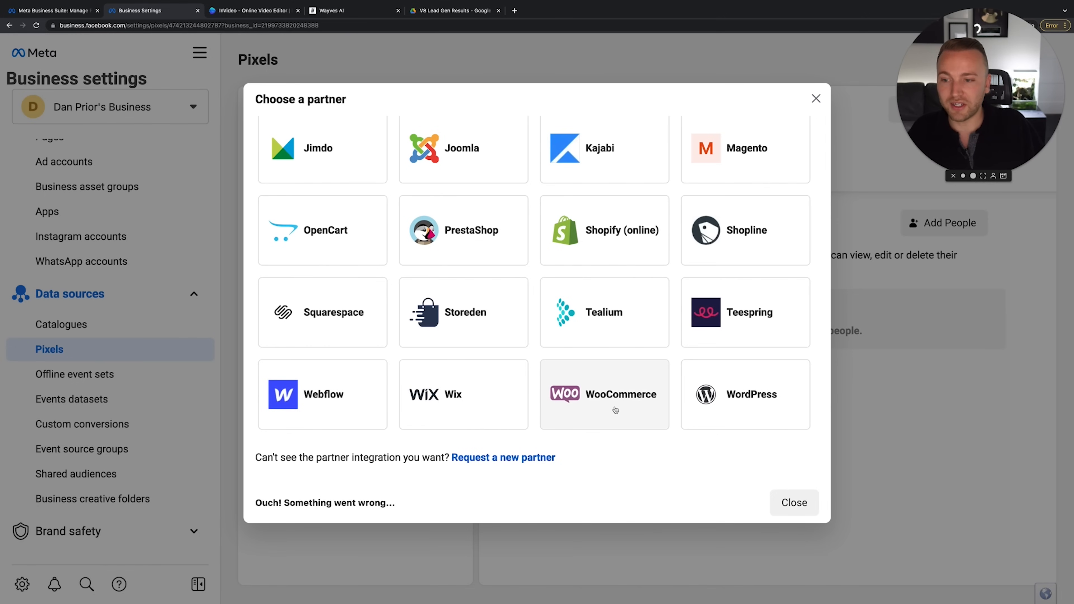
pyautogui.scroll(4, 740, 398)
pyautogui.scroll(-4, 739, 403)
pyautogui.click(757, 398)
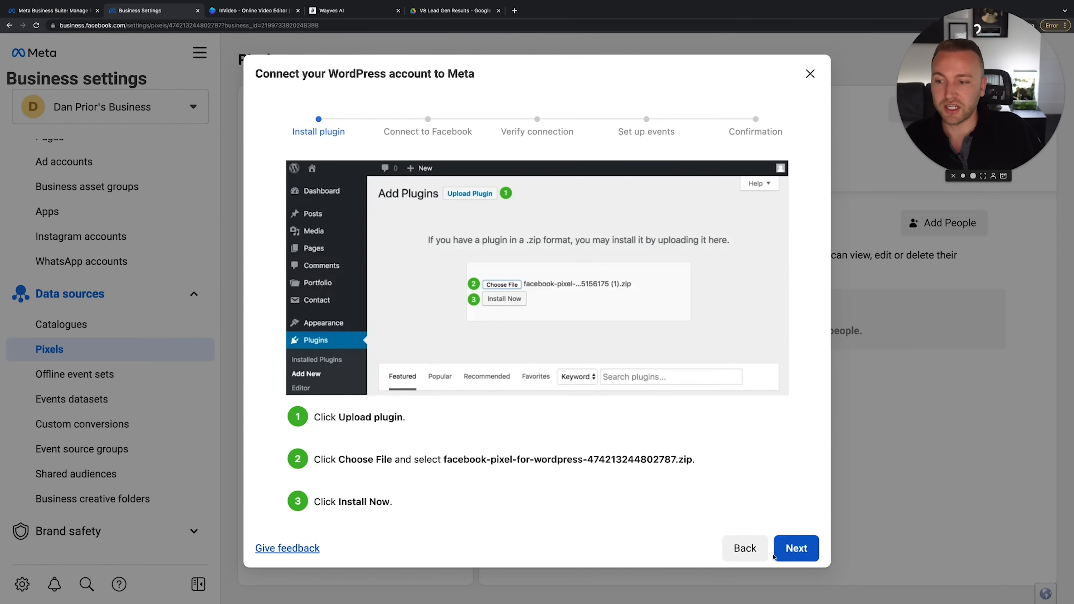
pyautogui.click(745, 549)
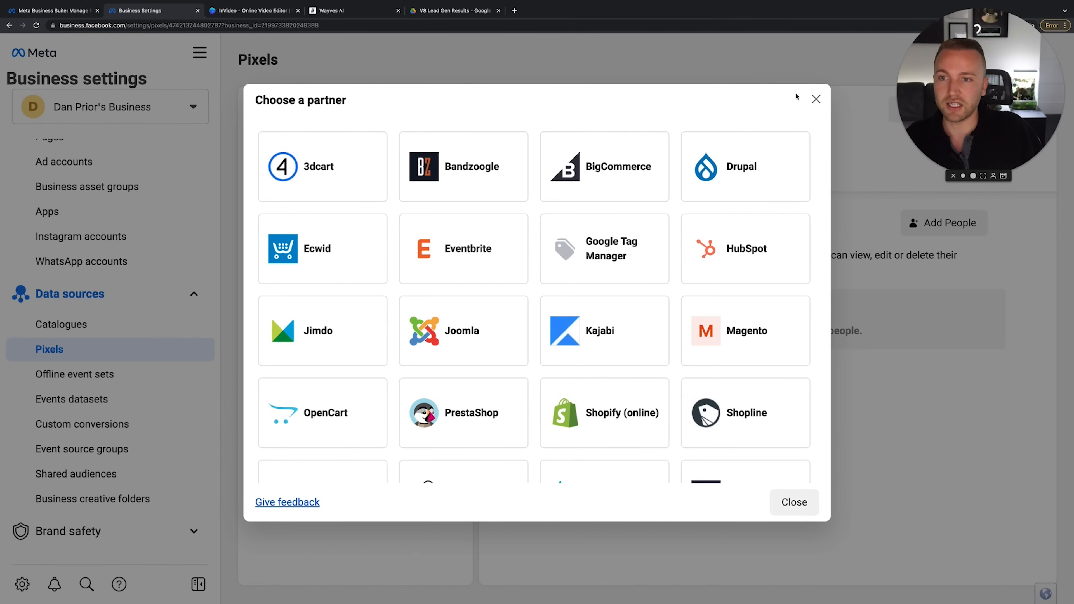
# Close the partner list, then reopen and close the new pixel dialog
pyautogui.click(816, 100)
pyautogui.click(442, 108)
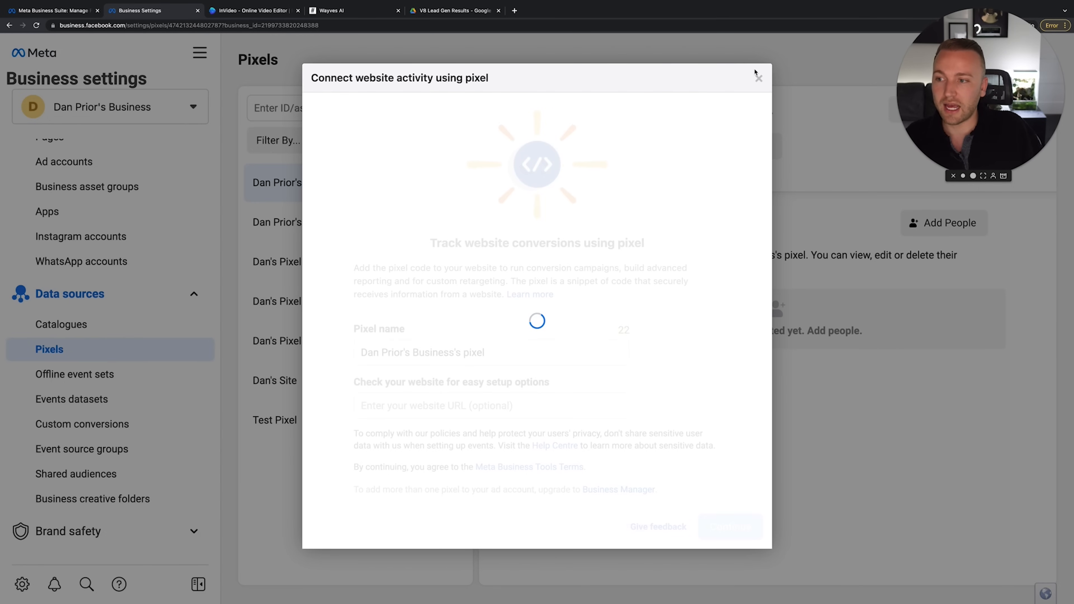
pyautogui.click(758, 79)
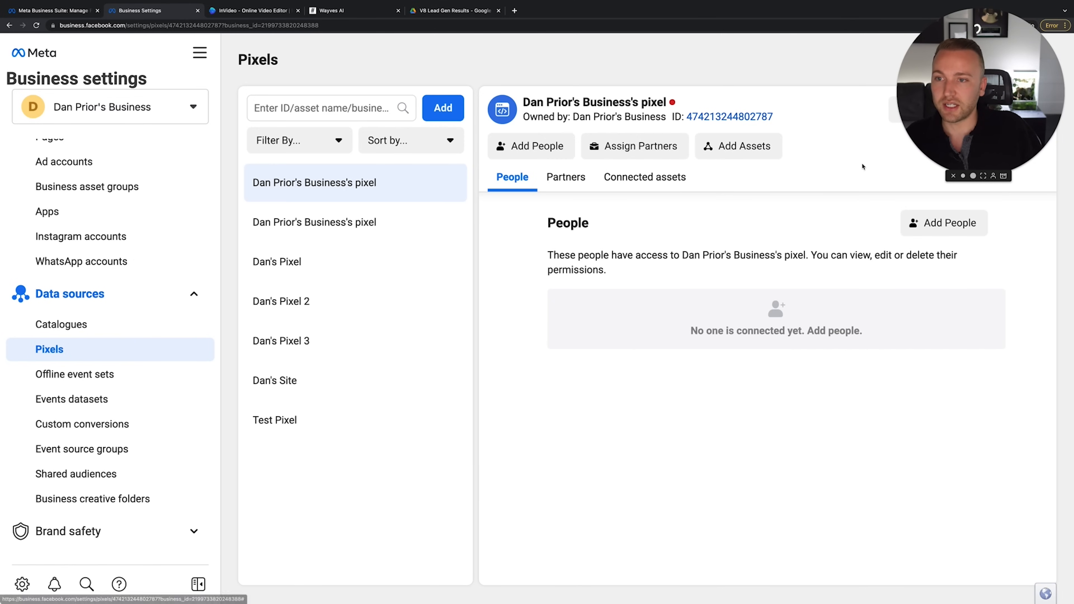
# In Events Manager, preview the Meta pixel manual-install steps, then return to Data sources
pyautogui.moveTo(968, 120); pyautogui.dragTo(934, 389)
pyautogui.click(966, 111)
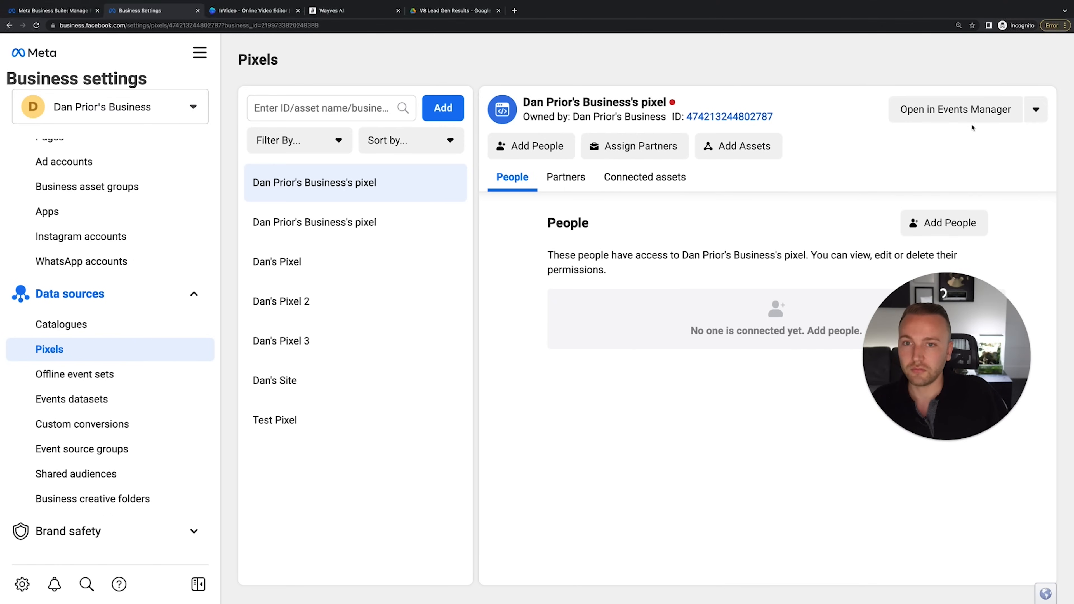
pyautogui.moveTo(945, 290); pyautogui.dragTo(884, 334)
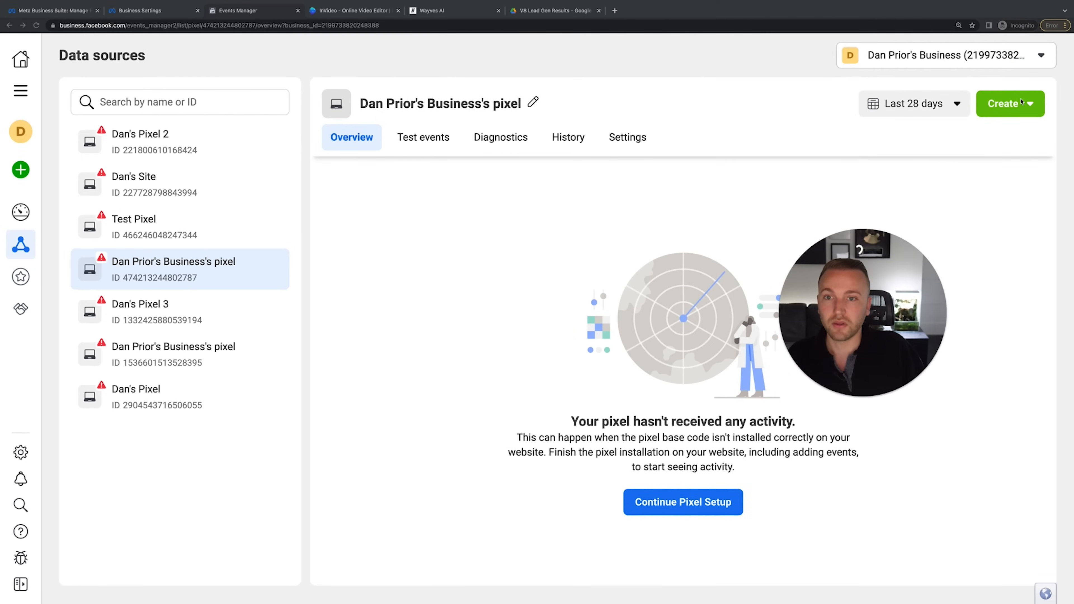
pyautogui.click(710, 514)
pyautogui.click(647, 309)
pyautogui.click(713, 388)
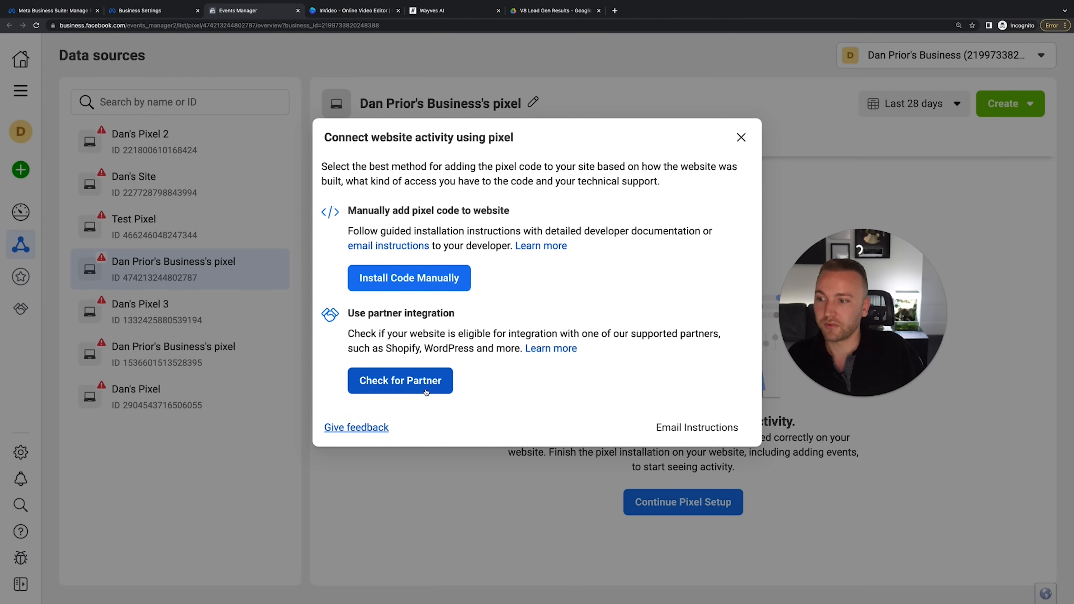
pyautogui.click(461, 284)
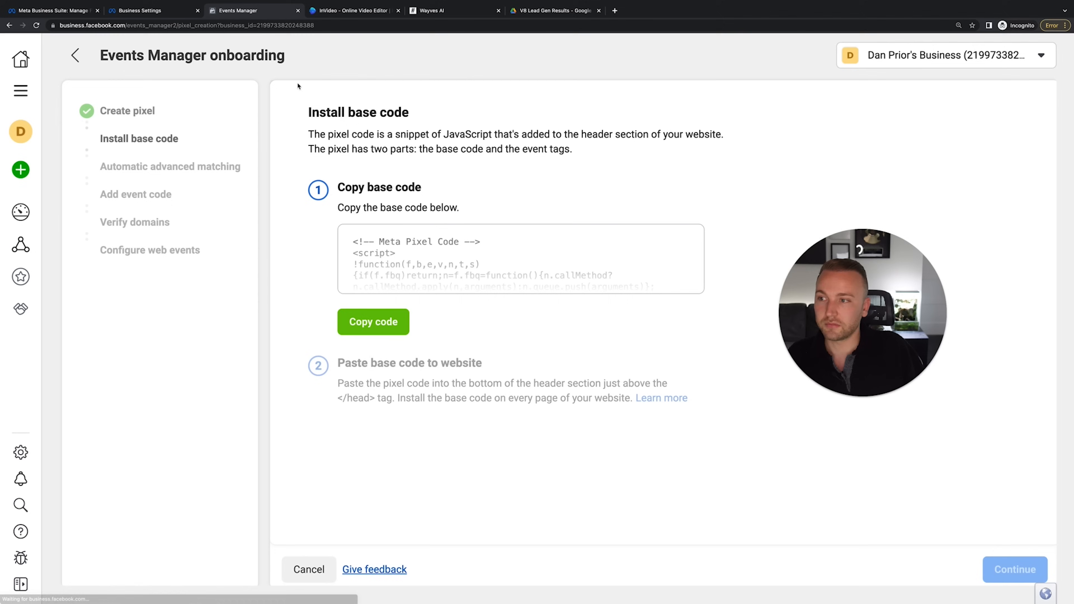
pyautogui.click(75, 55)
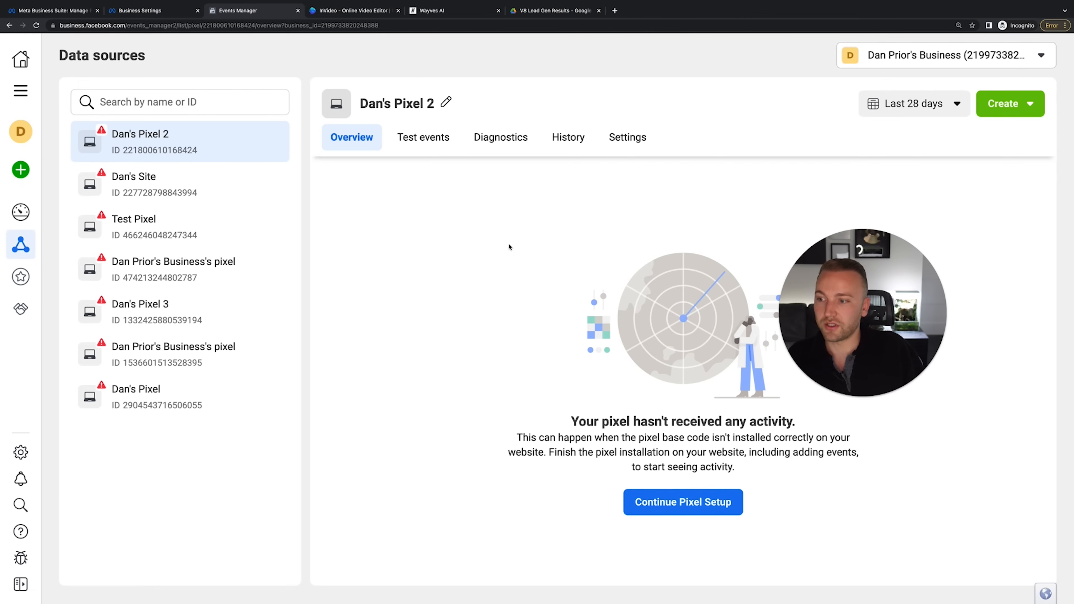
pyautogui.click(682, 502)
pyautogui.click(748, 396)
pyautogui.click(719, 424)
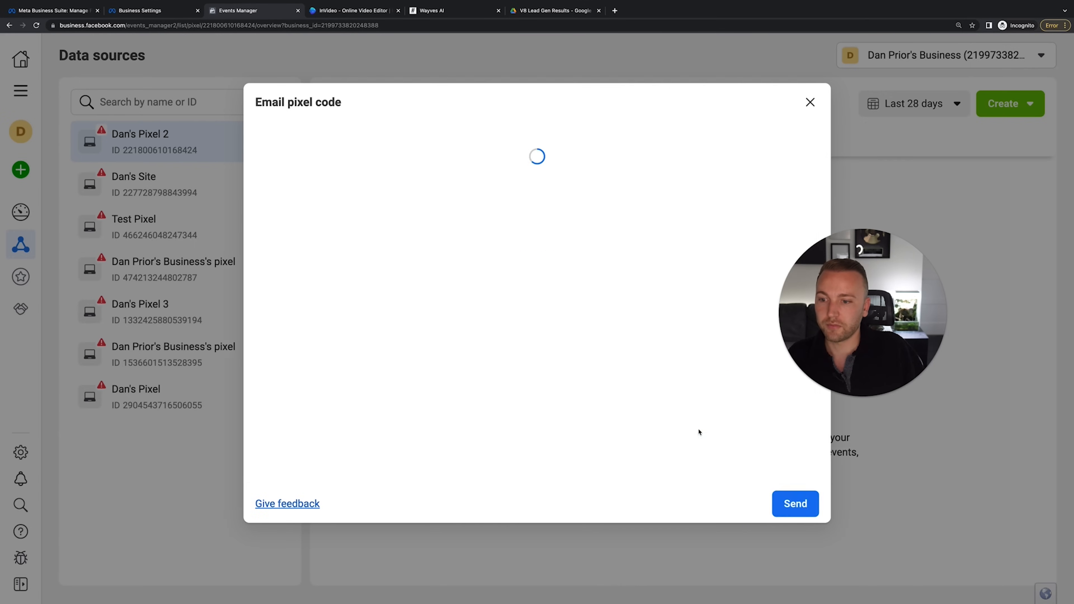
pyautogui.scroll(-3, 380, 323)
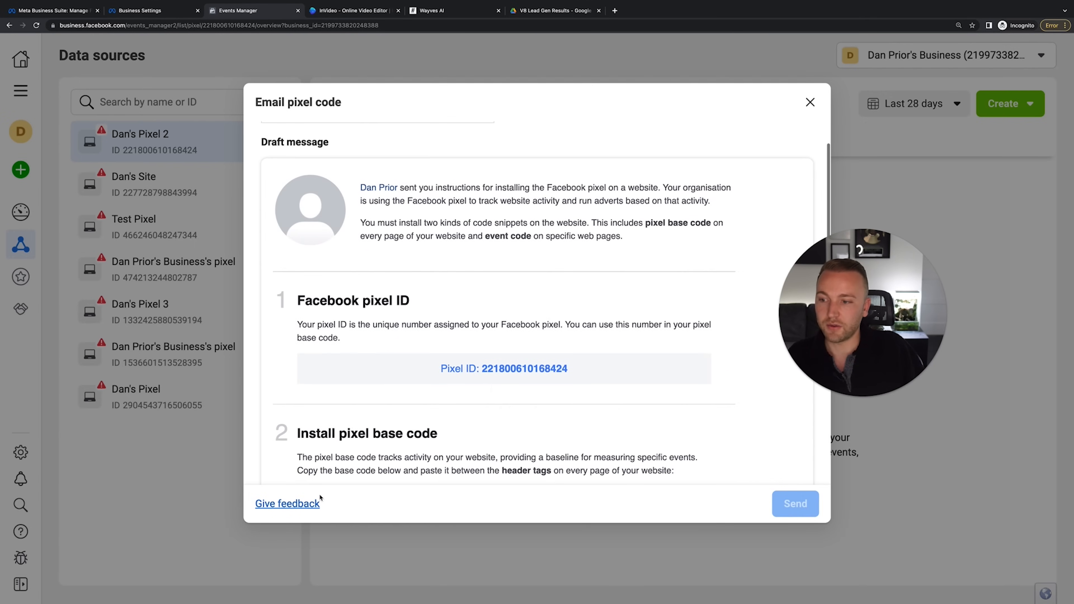
pyautogui.scroll(3, 385, 194)
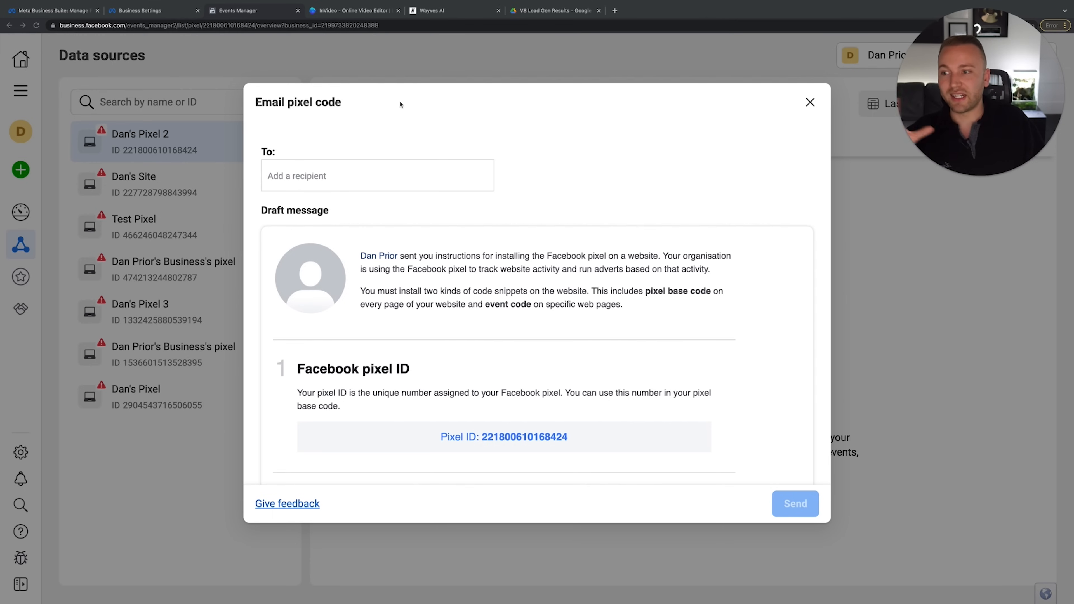
pyautogui.click(401, 65)
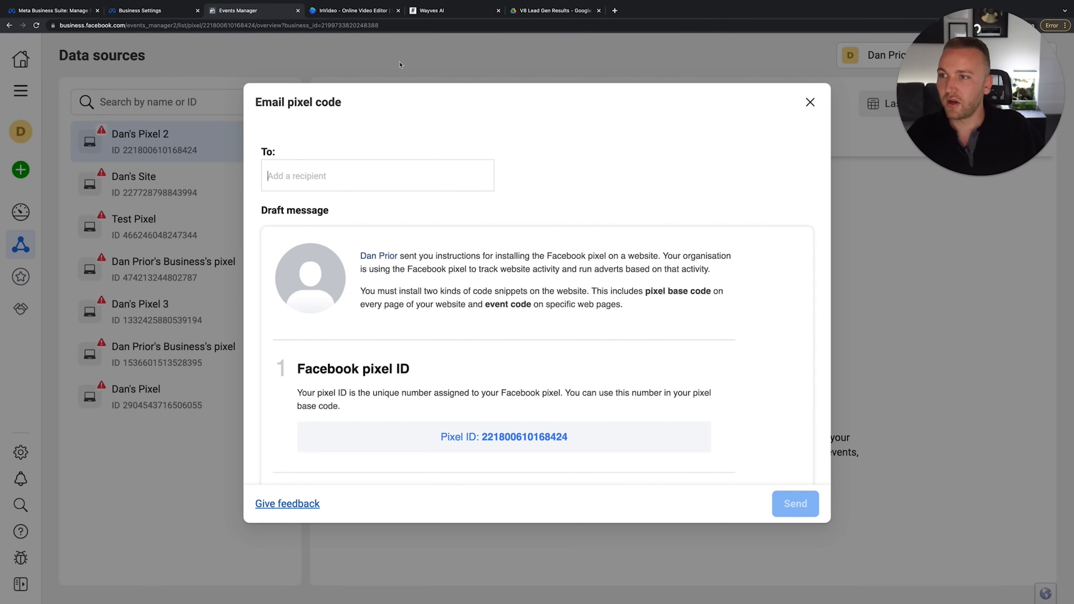
pyautogui.click(811, 102)
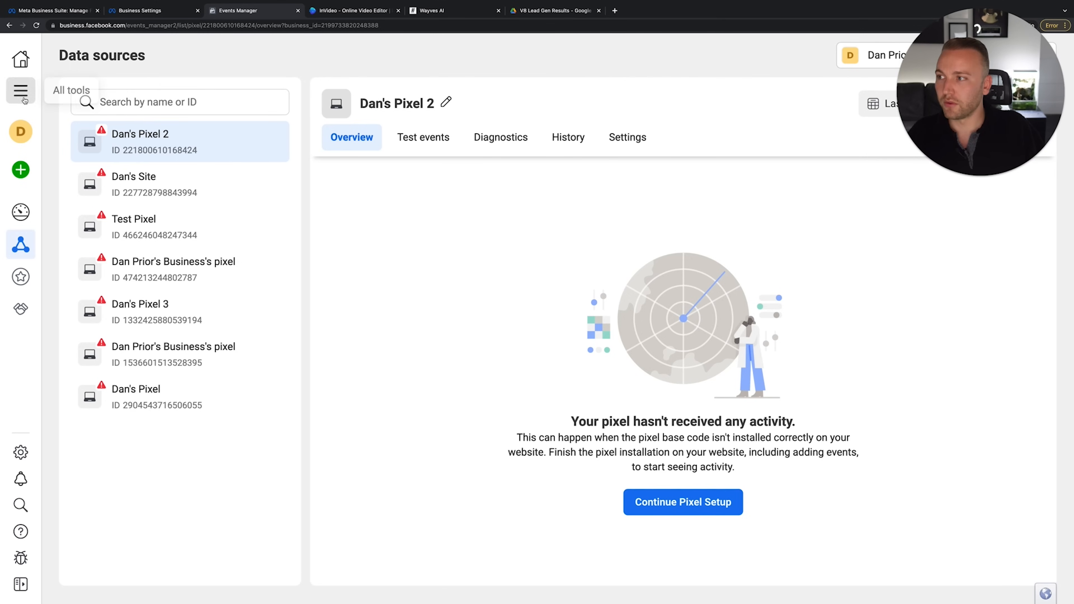
pyautogui.click(21, 90)
# Open Ads Manager, dismiss the payment notice, keep the Test account, and view Campaigns
pyautogui.click(100, 134)
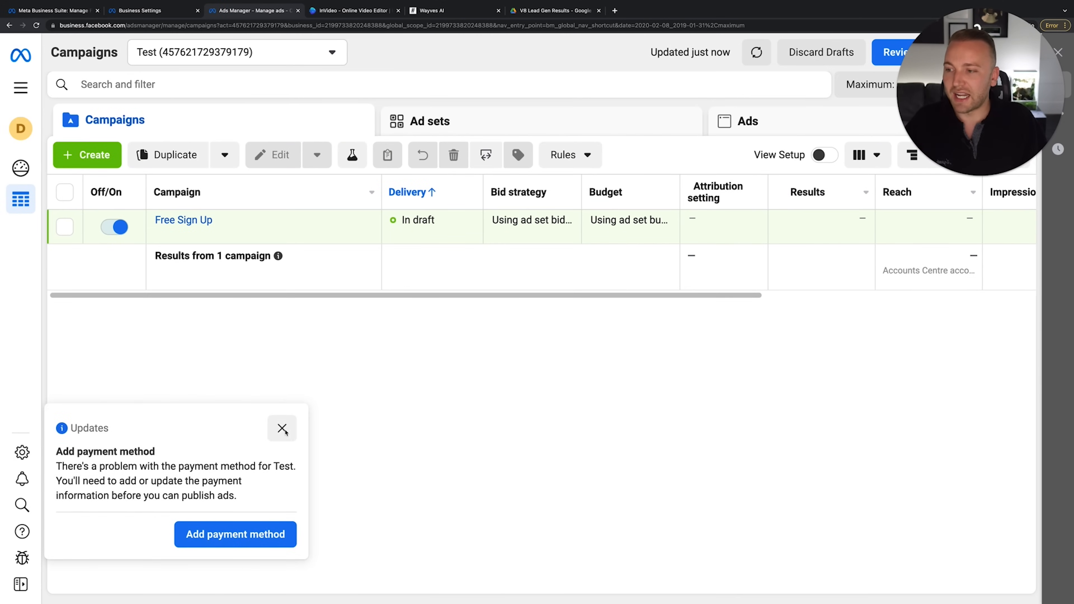
pyautogui.click(282, 429)
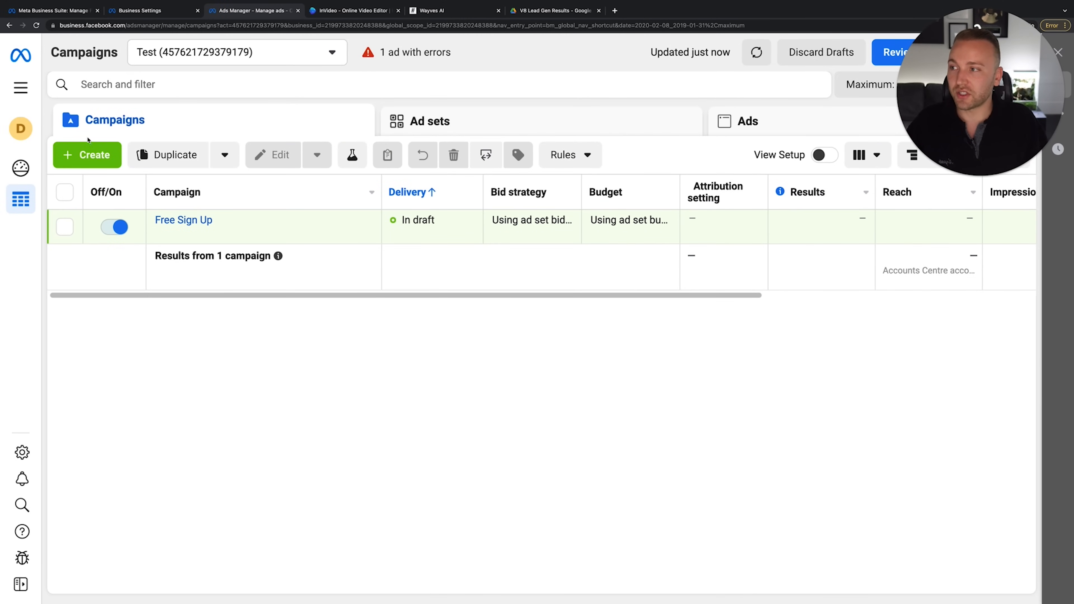
pyautogui.click(249, 52)
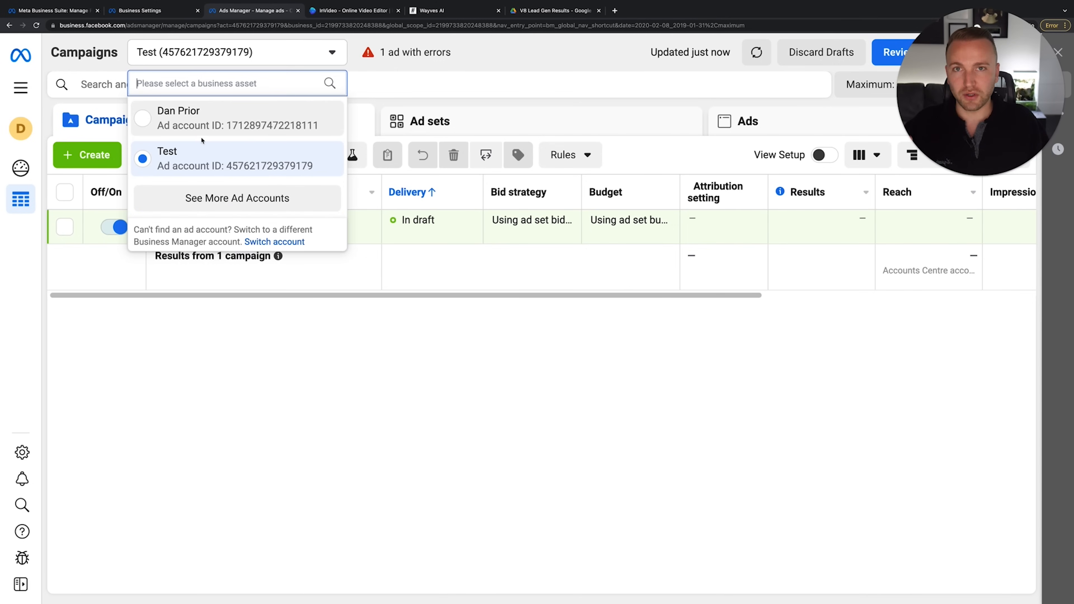
pyautogui.click(328, 396)
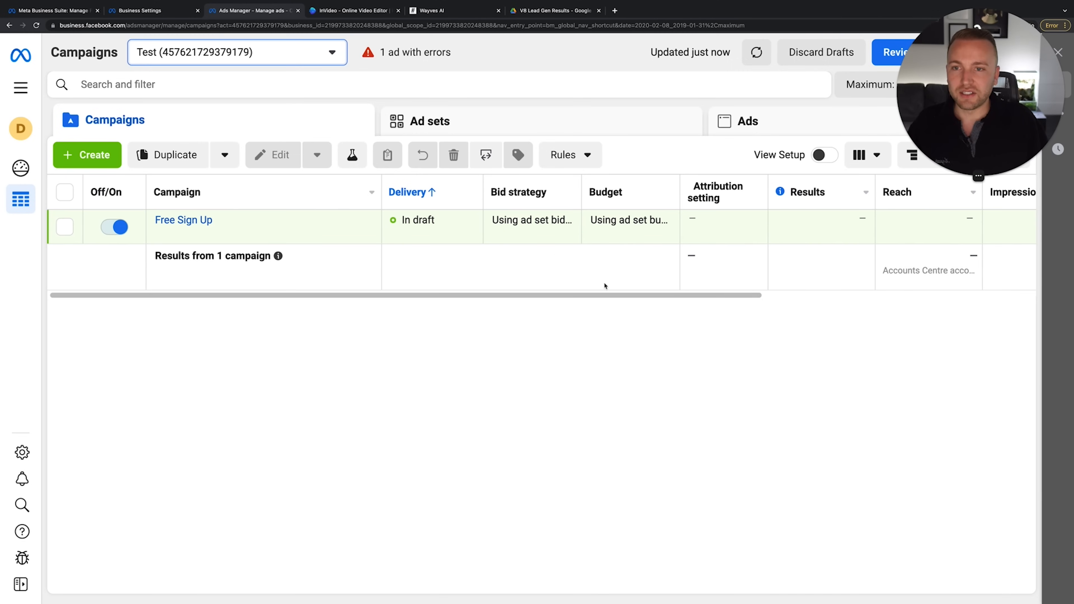
pyautogui.hscroll(10, 789, 265)
pyautogui.hscroll(-10, 784, 264)
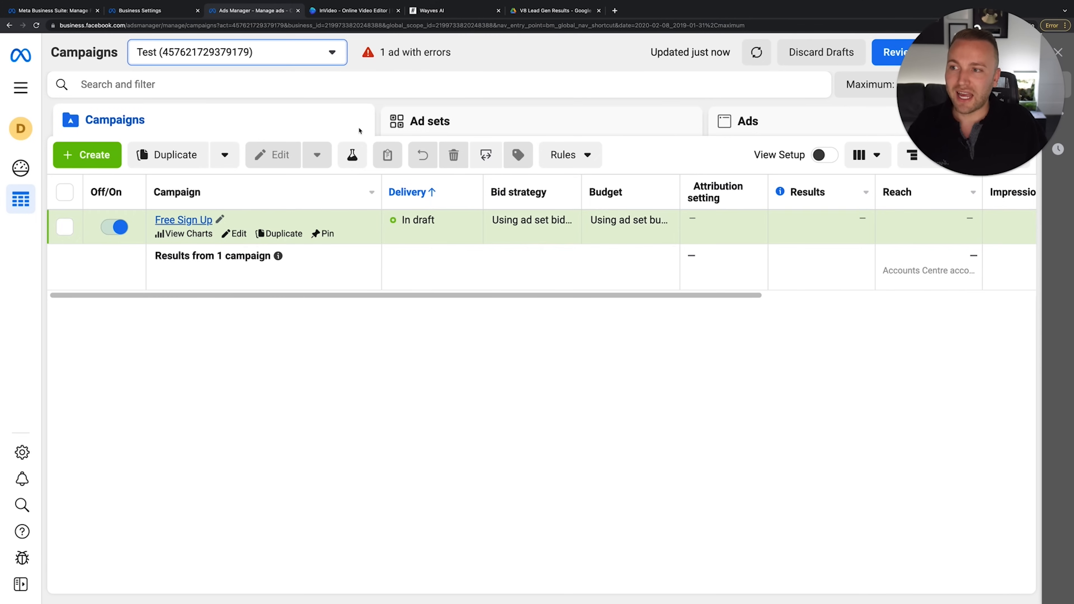
pyautogui.click(759, 123)
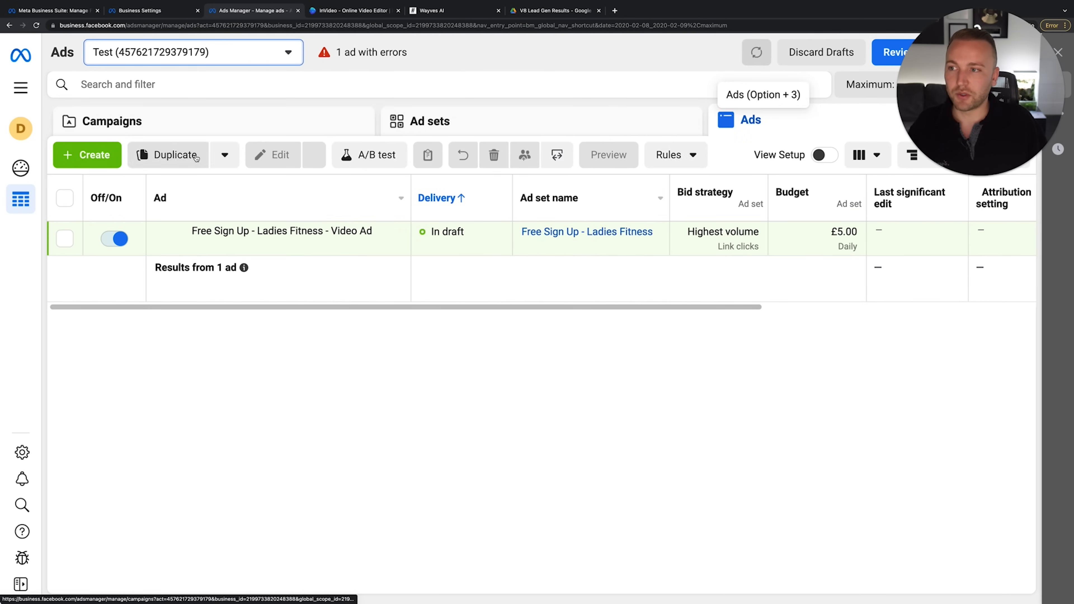
pyautogui.click(247, 120)
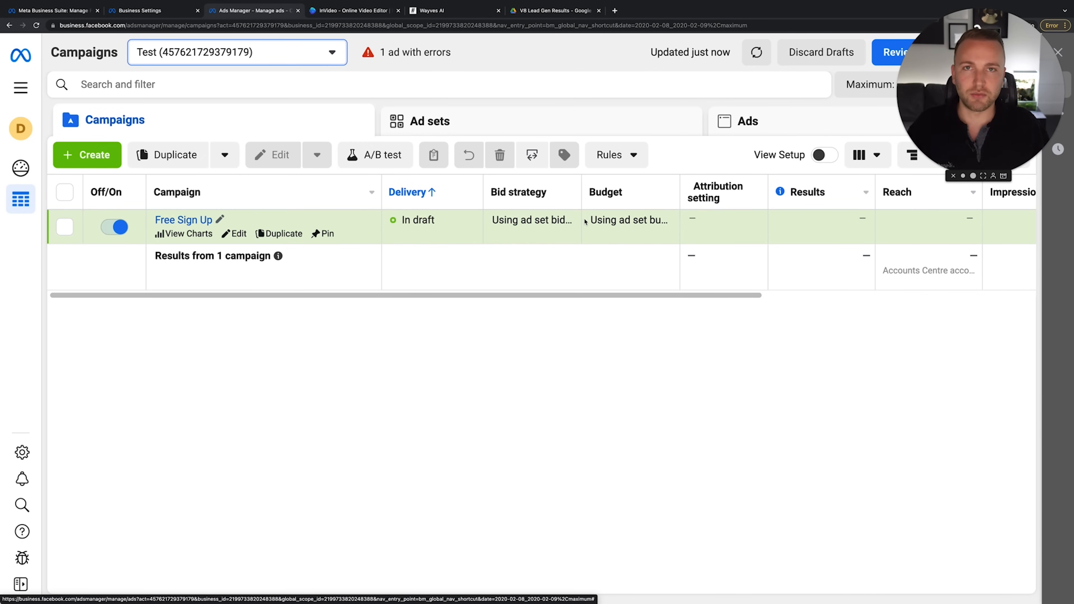
# Start a new campaign, dismiss the simplified objectives notice, and create it with the Leads objective
pyautogui.click(57, 166)
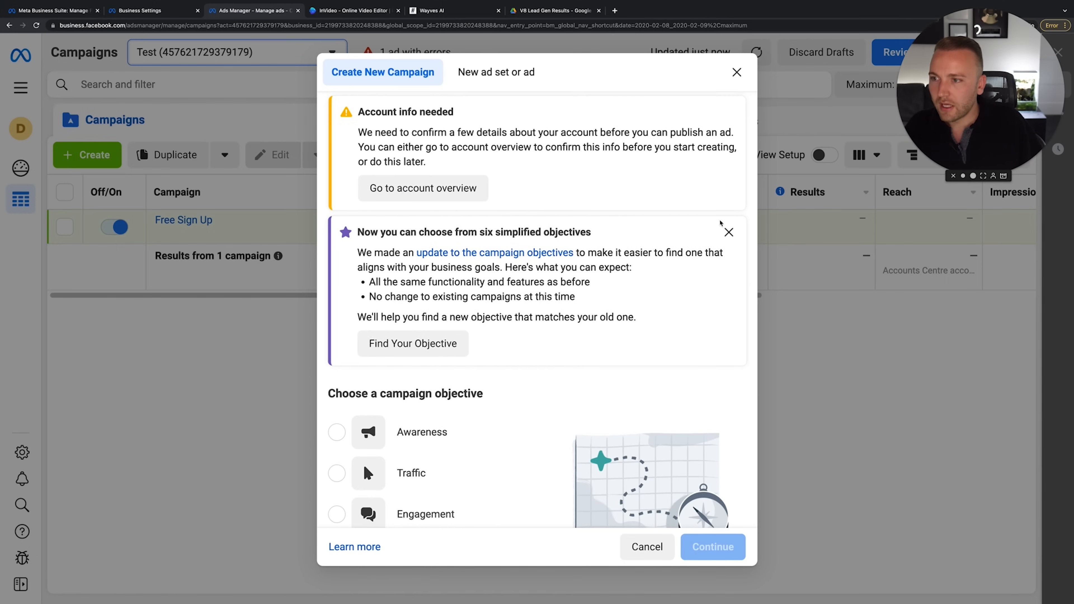
pyautogui.click(729, 233)
pyautogui.scroll(-2, 706, 161)
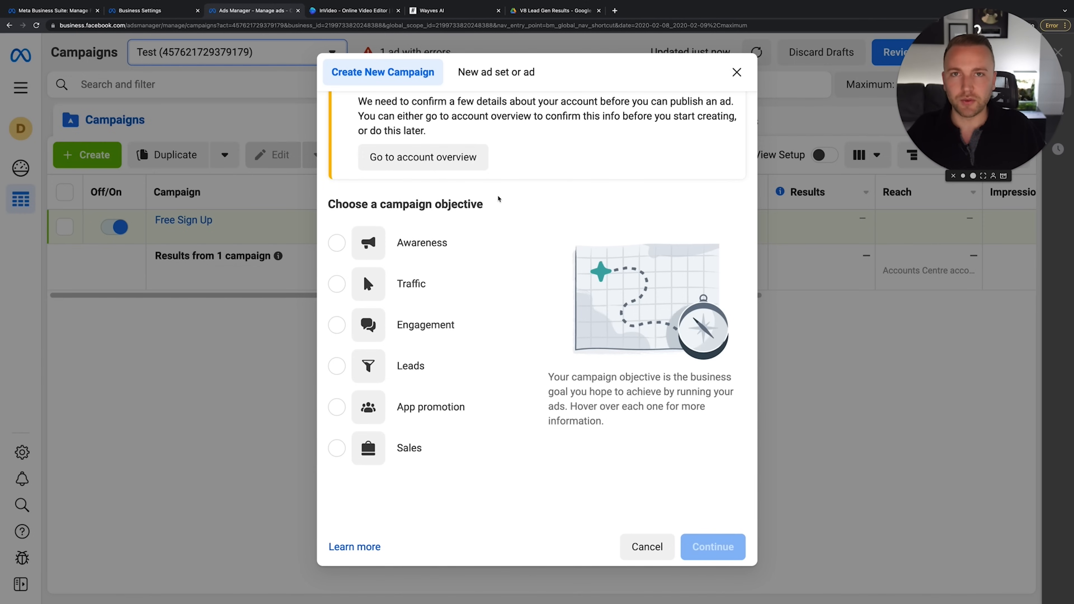
pyautogui.moveTo(436, 237)
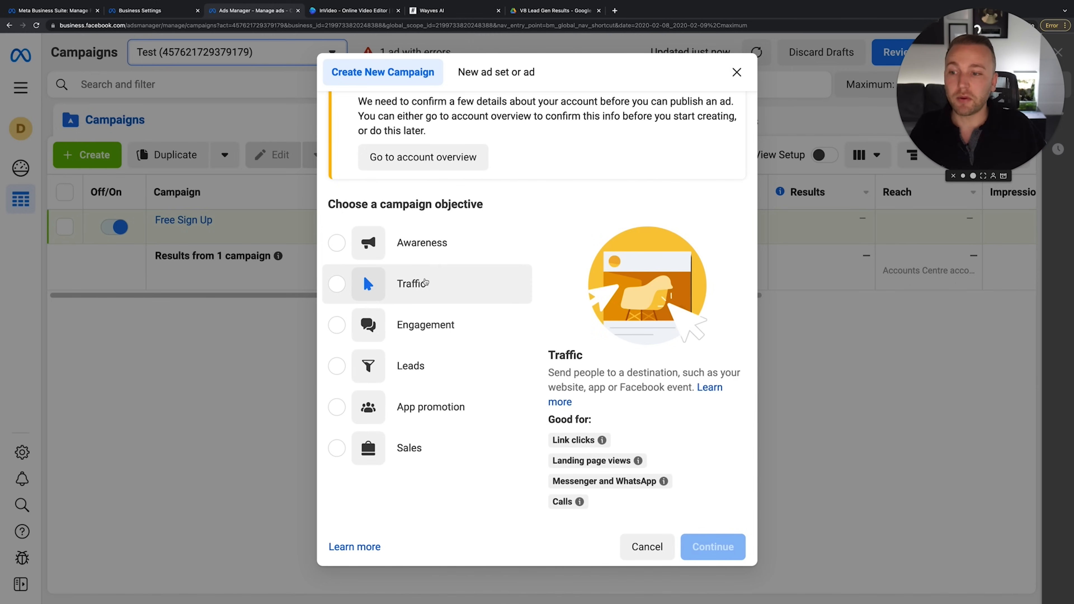
pyautogui.moveTo(438, 330)
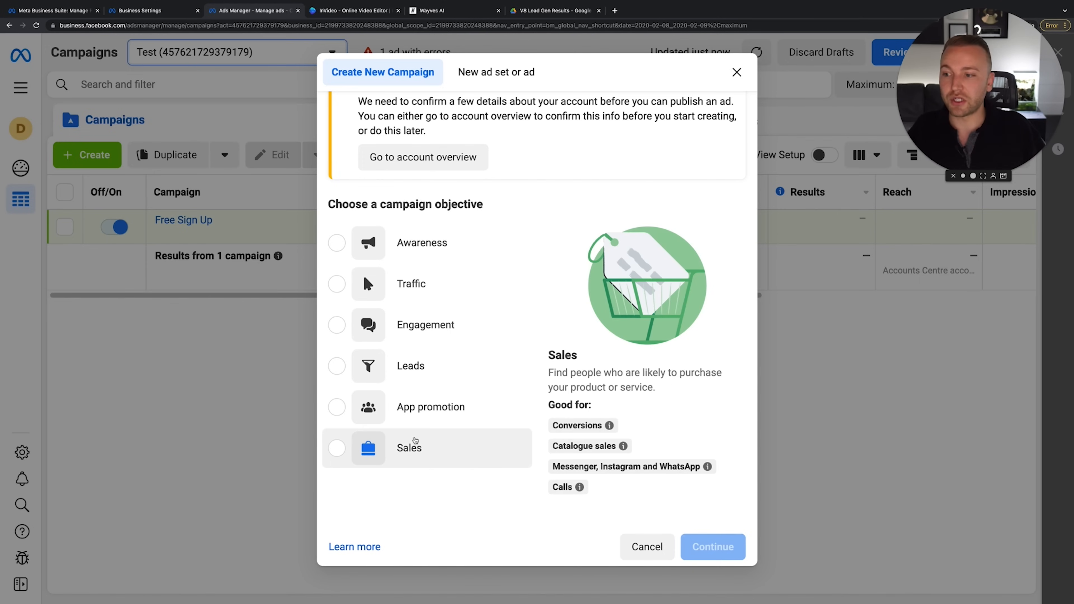
pyautogui.click(433, 373)
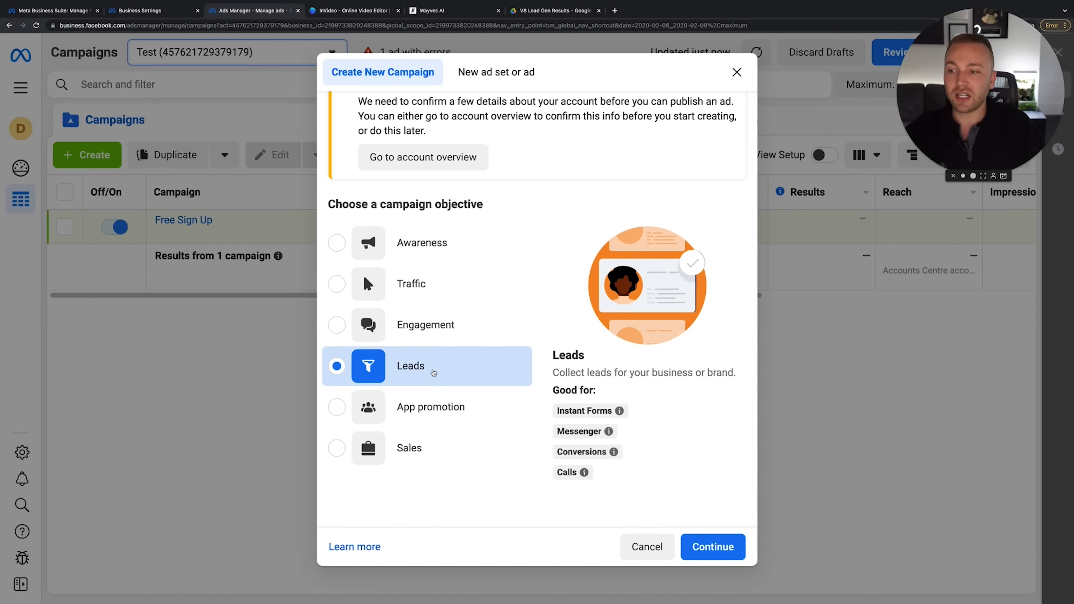
pyautogui.click(714, 548)
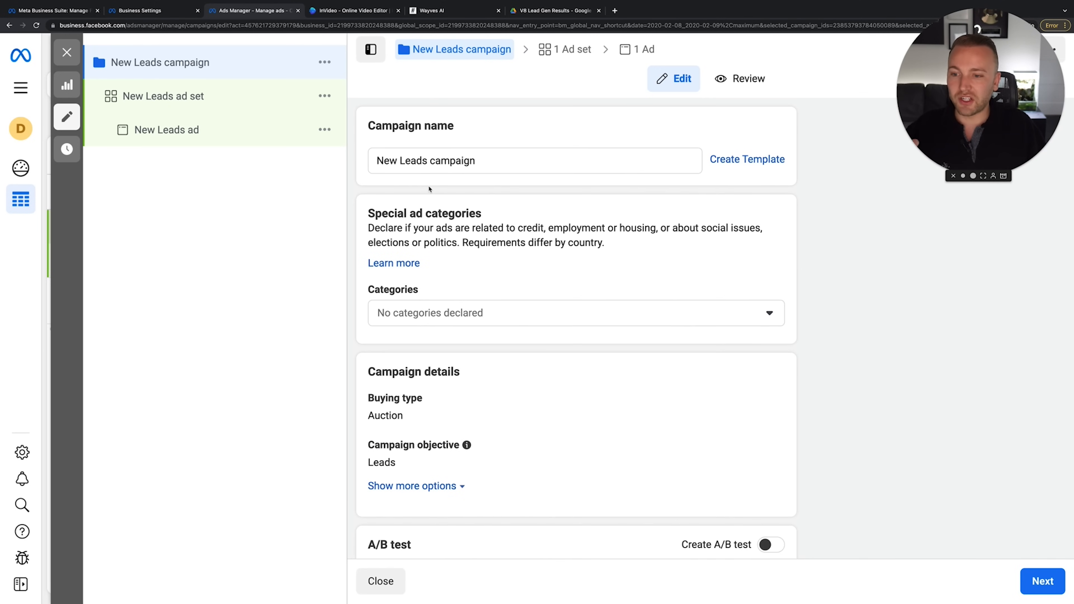
# Rename the campaign to 'Lead Form - French Manicure'
pyautogui.tripleClick(450, 169)
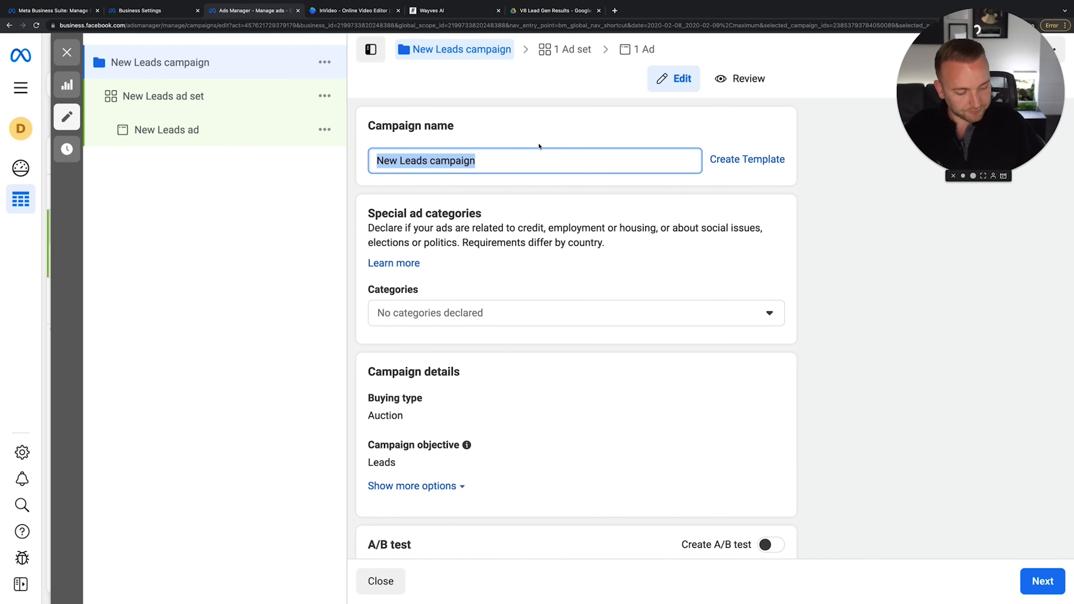
pyautogui.write('F')
pyautogui.press('BackSpace')
pyautogui.press('BackSpace')
pyautogui.write('nch Manicure')
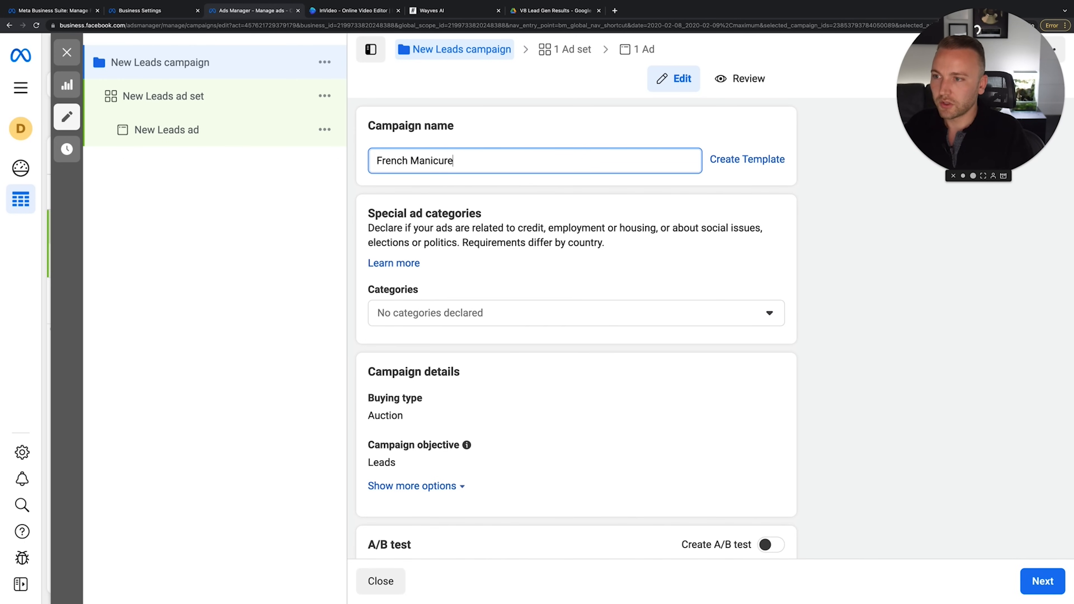
pyautogui.click(377, 161)
pyautogui.write('Leads')
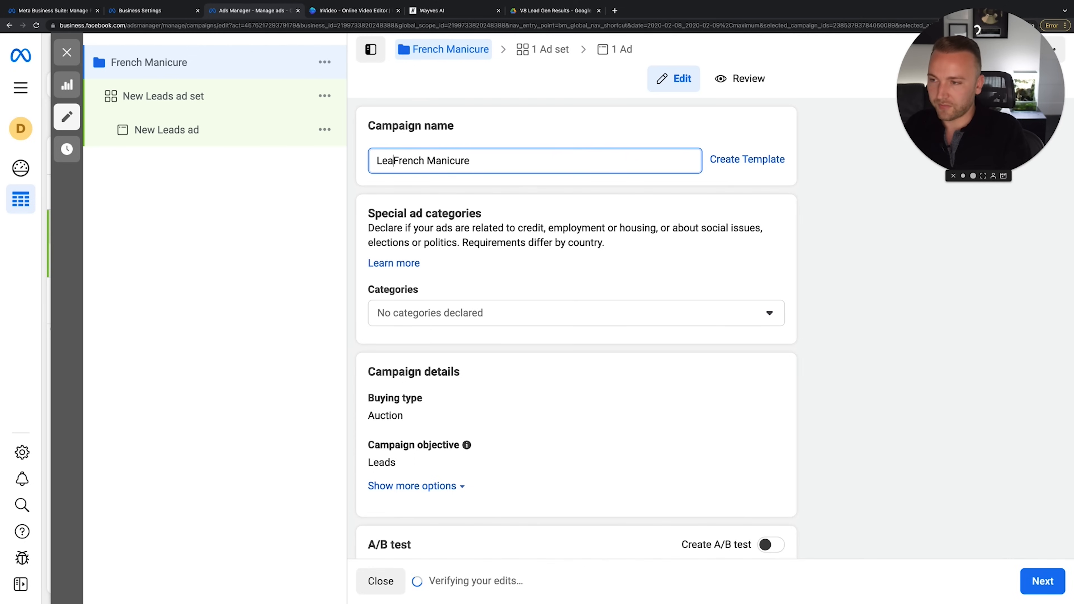
pyautogui.press('BackSpace')
pyautogui.write('Fpor')
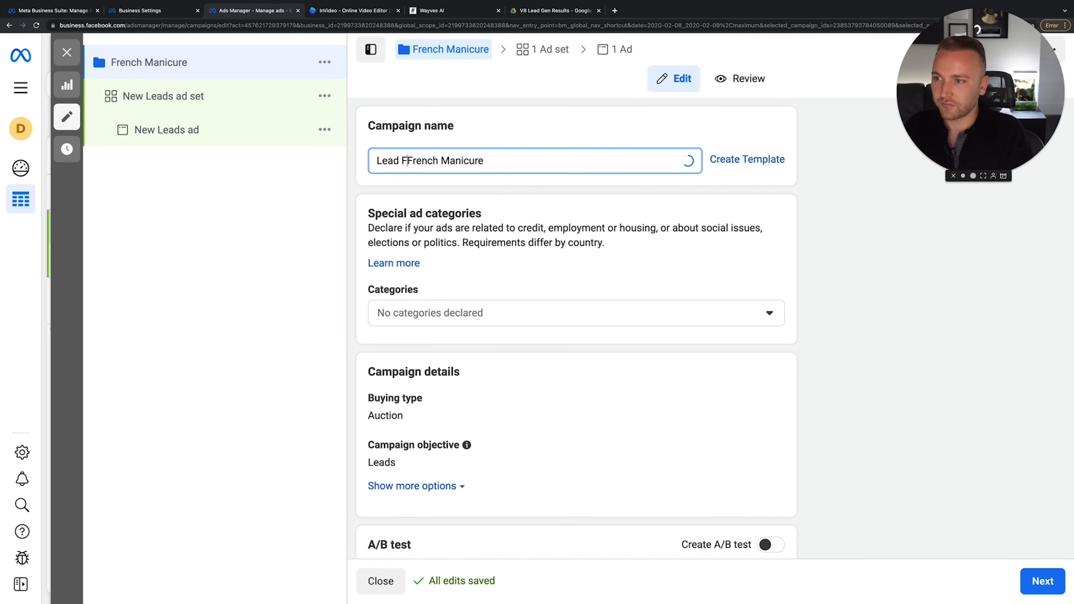
pyautogui.press('BackSpace')
pyautogui.press('BackSpace')
pyautogui.press('BackSpace')
pyautogui.write('om')
pyautogui.press('BackSpace')
pyautogui.write('rm -')
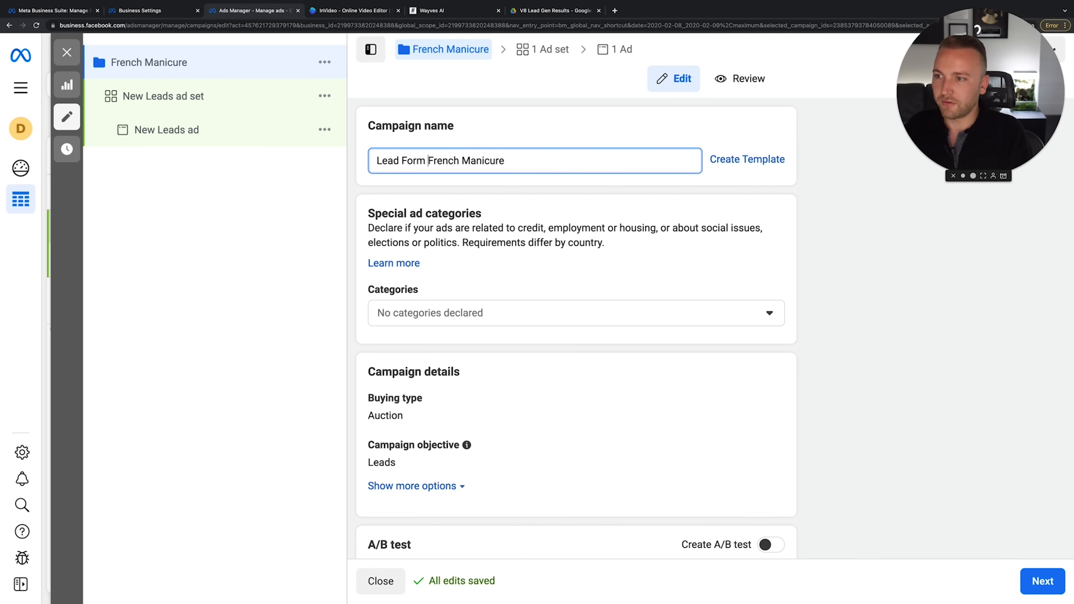
pyautogui.click(676, 236)
# Leave the special ad categories empty and continue to the ad set
pyautogui.scroll(-2, 719, 271)
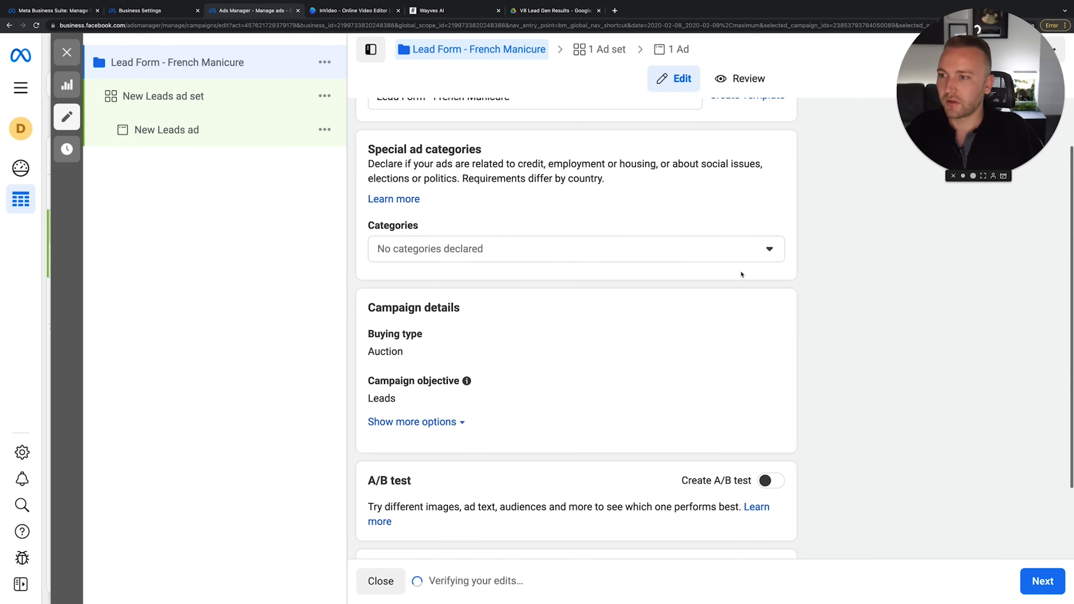
pyautogui.click(600, 245)
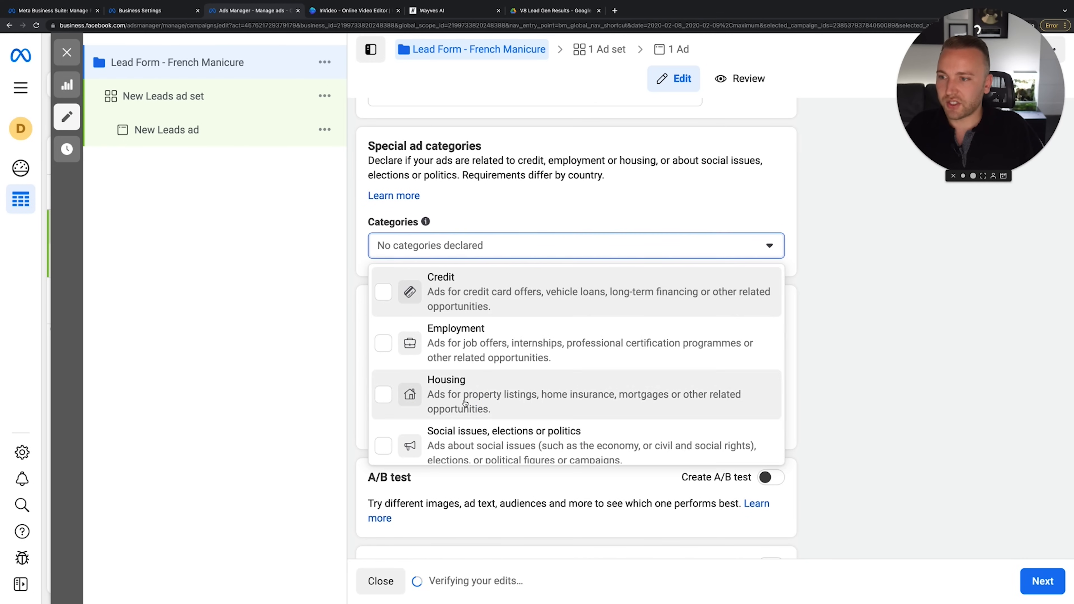
pyautogui.scroll(-1, 477, 378)
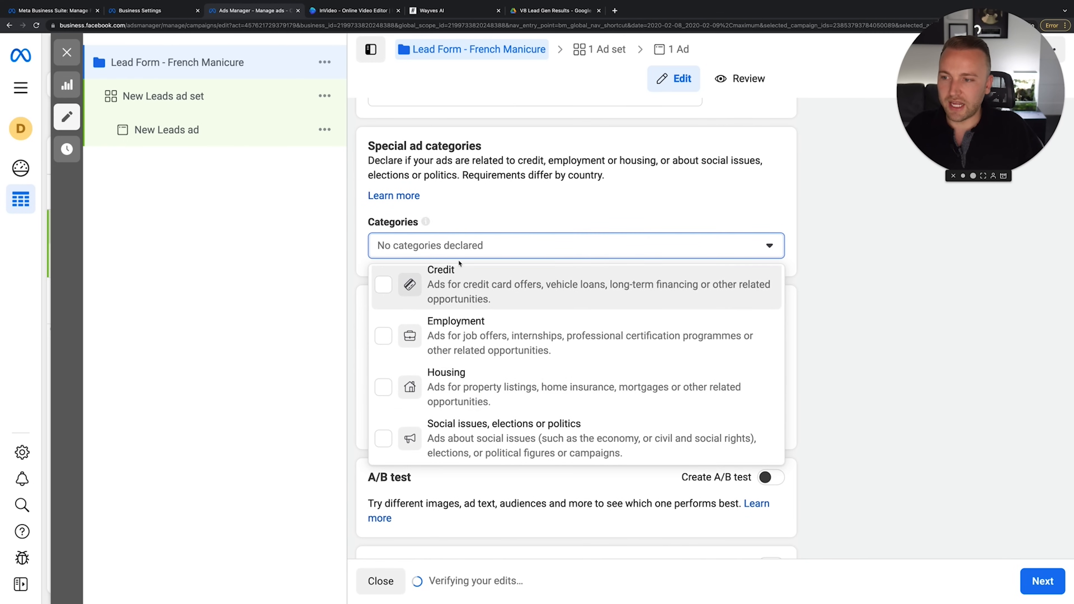
pyautogui.click(569, 252)
pyautogui.scroll(-2, 573, 254)
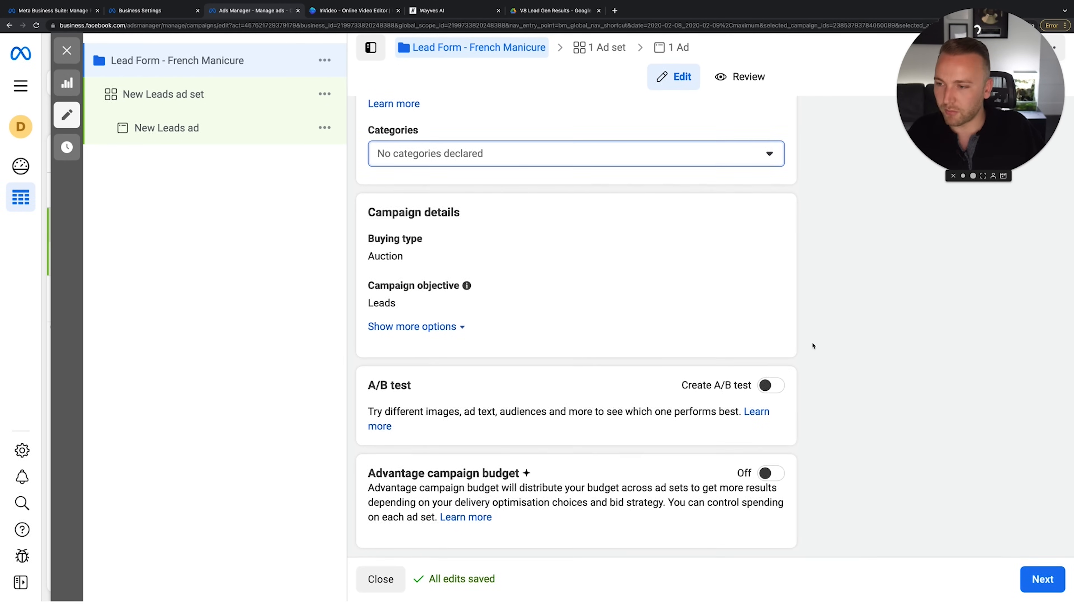
pyautogui.click(824, 432)
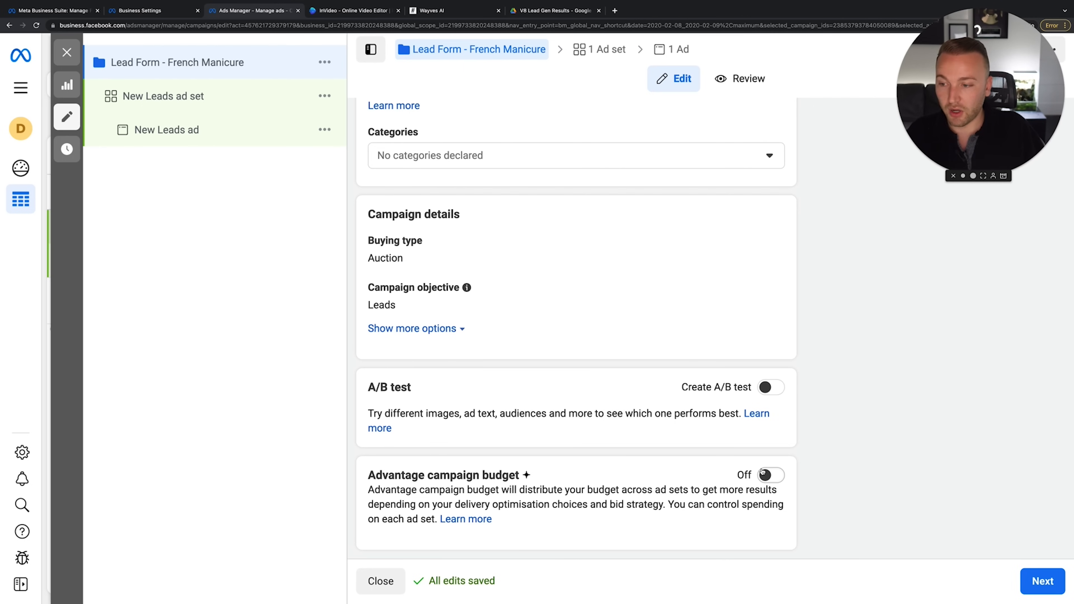
# Go to the ad set settings and dismiss the conversion-location recommendation
pyautogui.click(1041, 581)
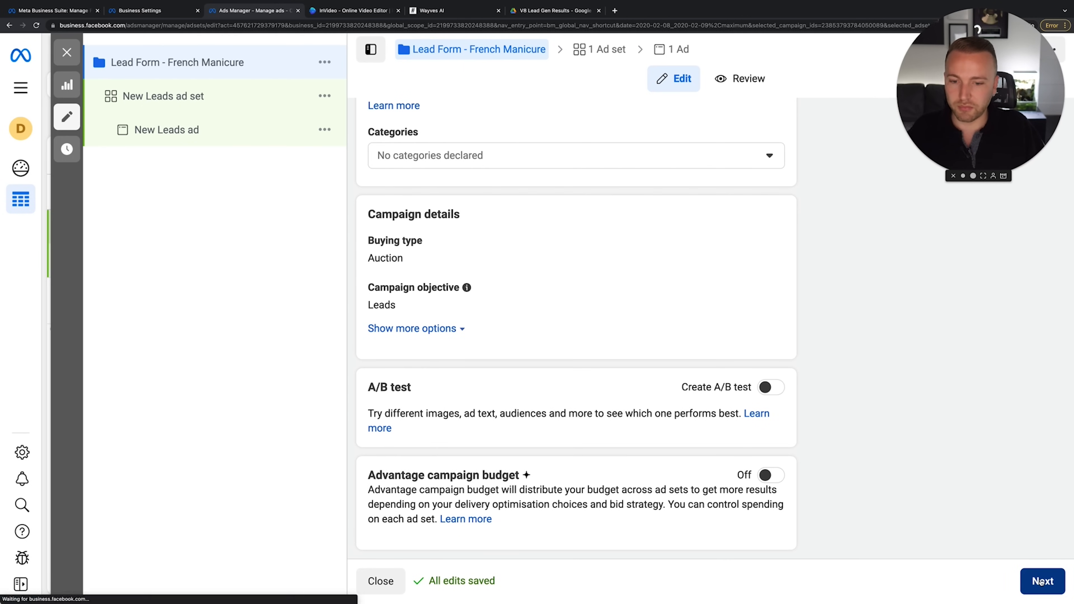
pyautogui.click(473, 164)
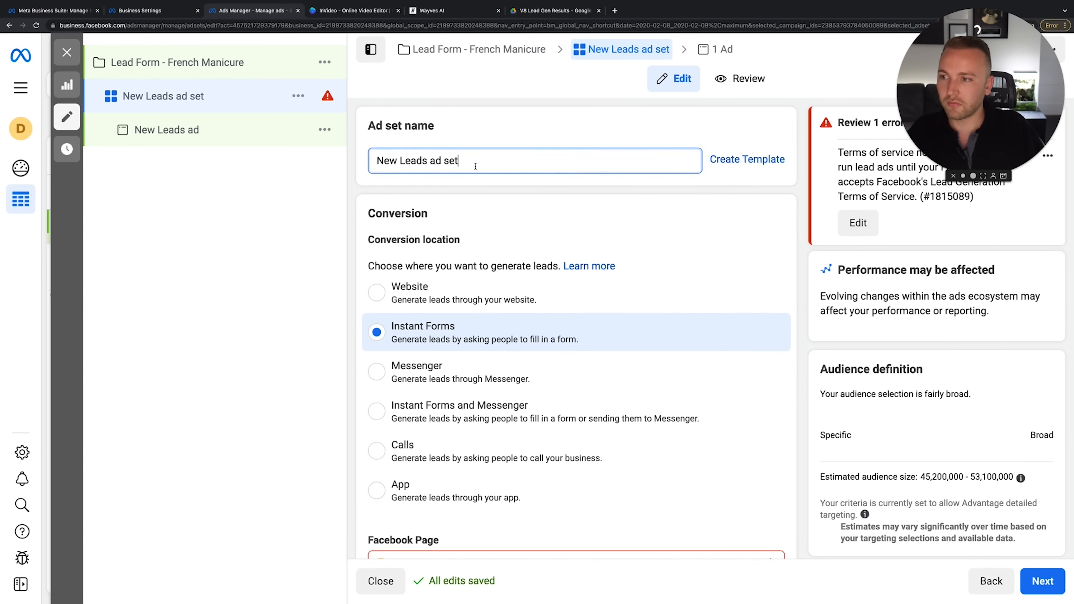
pyautogui.tripleClick(469, 165)
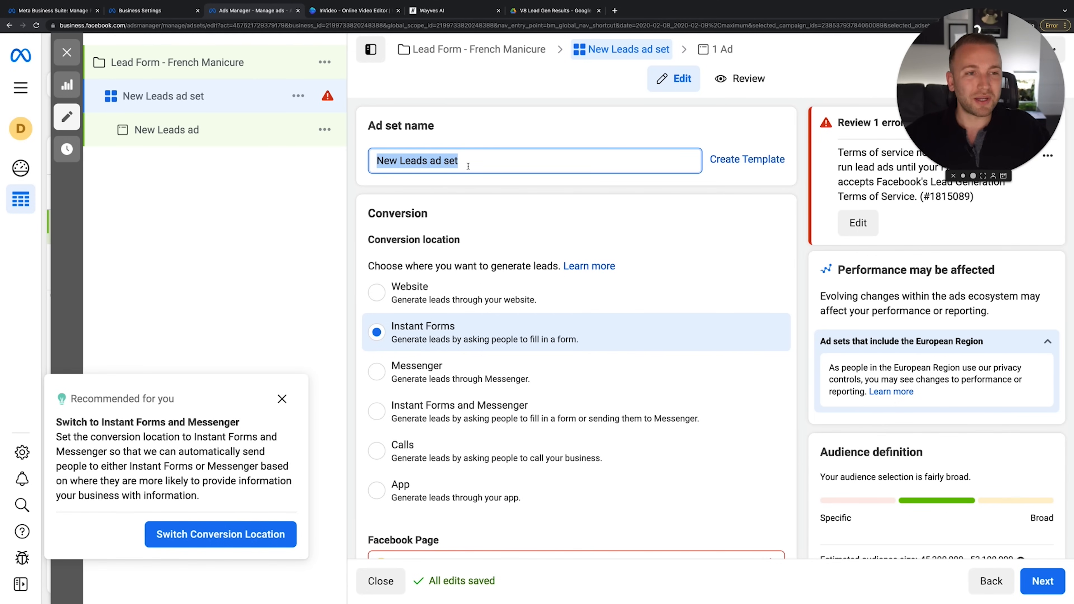
pyautogui.click(282, 399)
# Rename the ad set to '10km Radius - Lead Form - French Manicure'
pyautogui.tripleClick(499, 160)
pyautogui.press('BackSpace')
pyautogui.write('Lead ')
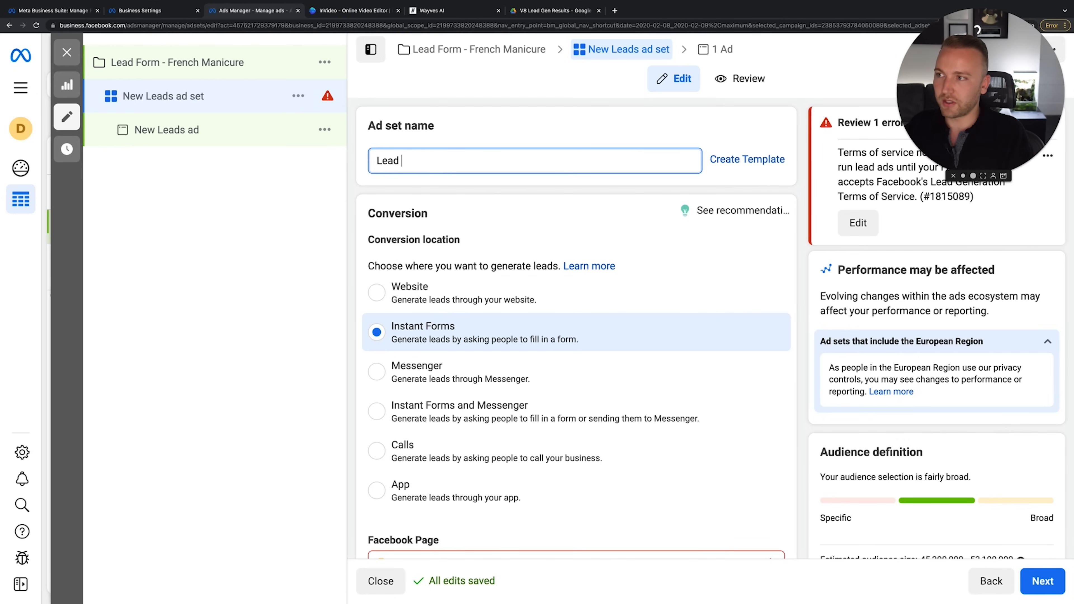
pyautogui.write('Form - French Manicure')
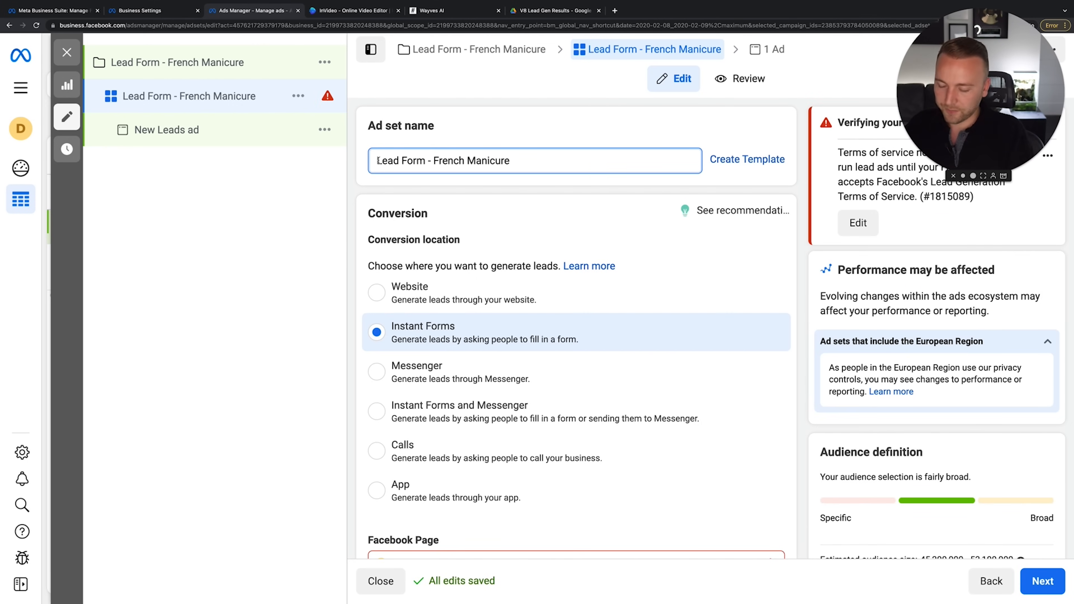
pyautogui.write('G')
pyautogui.press('BackSpace')
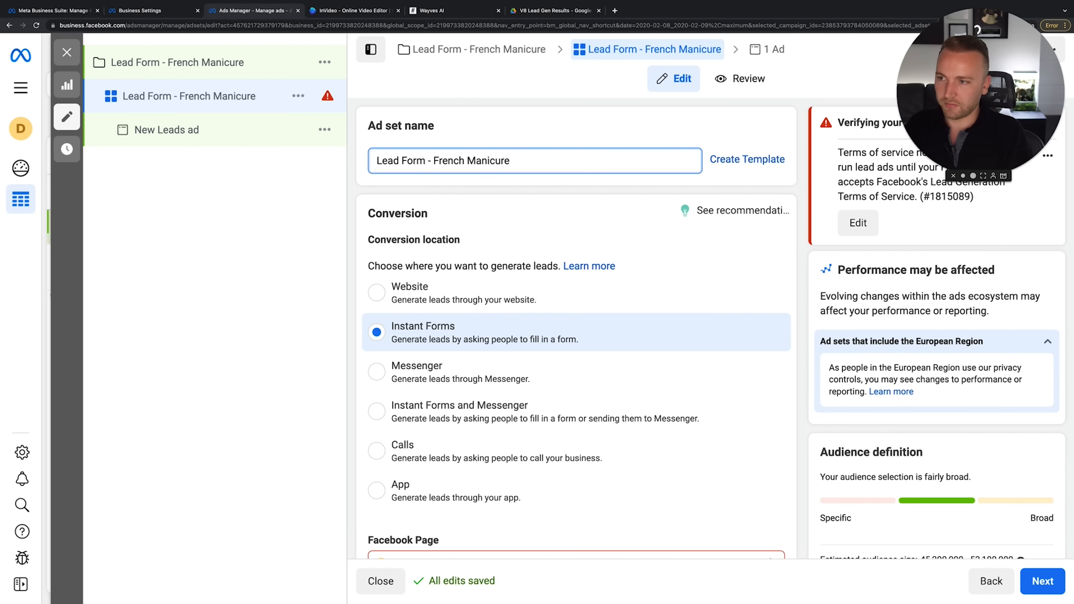
pyautogui.write('10km ')
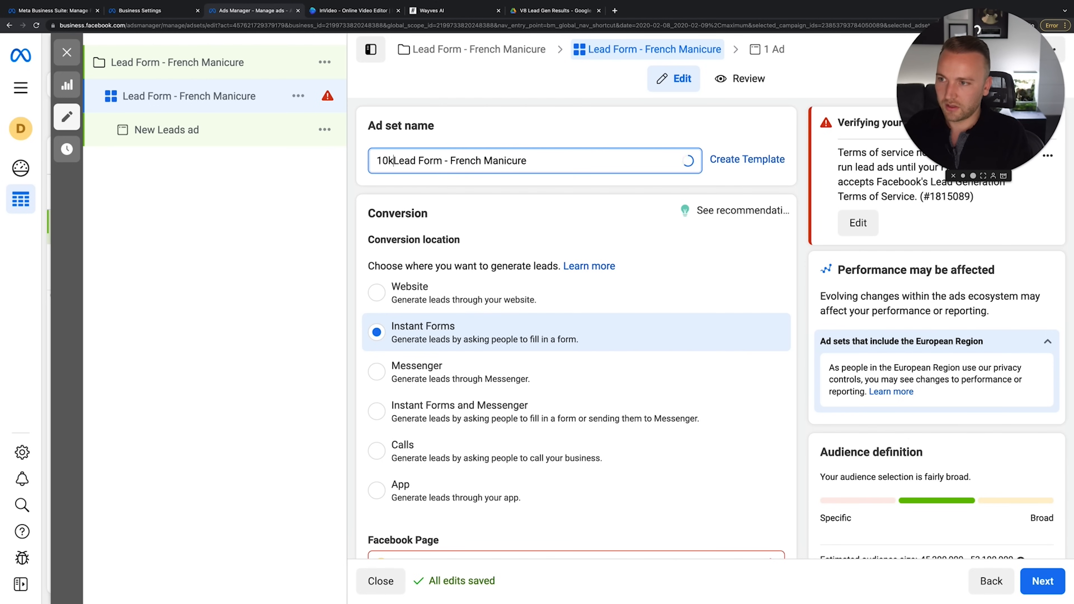
pyautogui.write('Radius -')
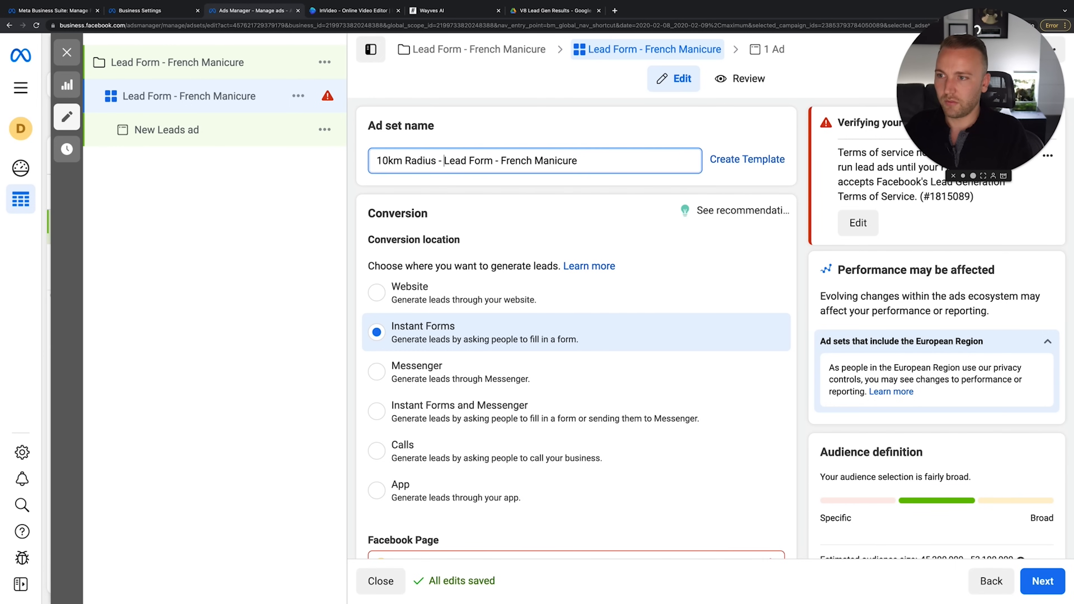
pyautogui.click(558, 174)
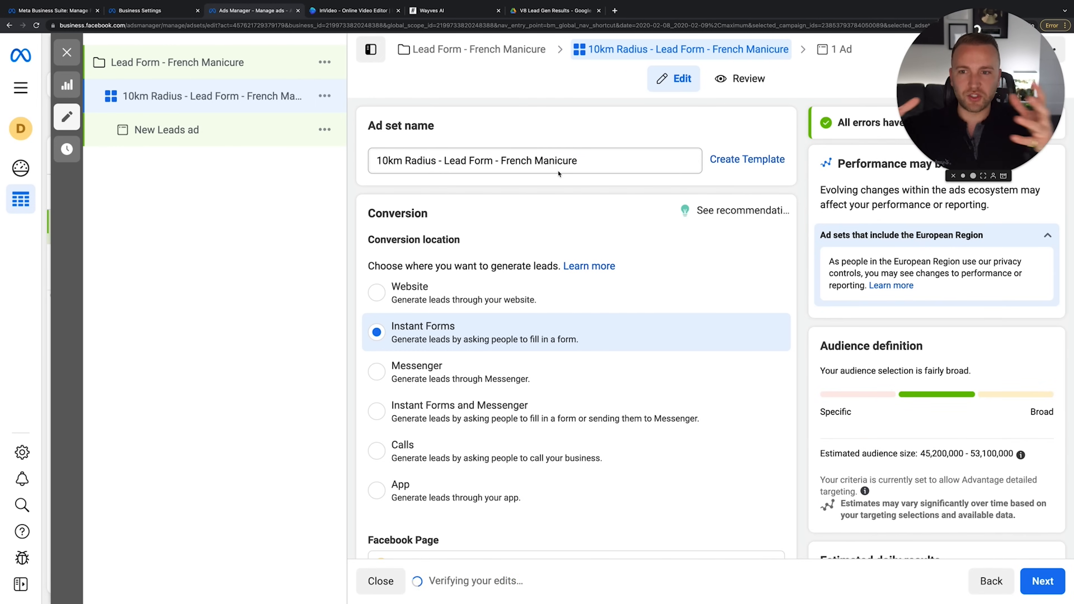
pyautogui.scroll(-2, 607, 206)
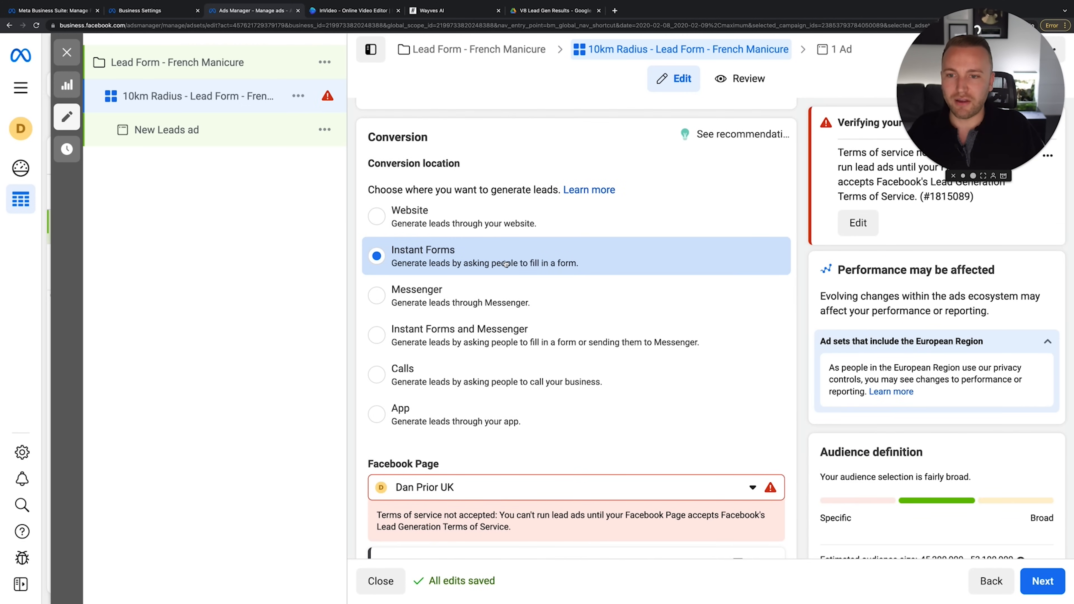
# Search Google Images for 'Facebook instant forms' in a new private tab
pyautogui.click(614, 11)
pyautogui.write('Facebook ins')
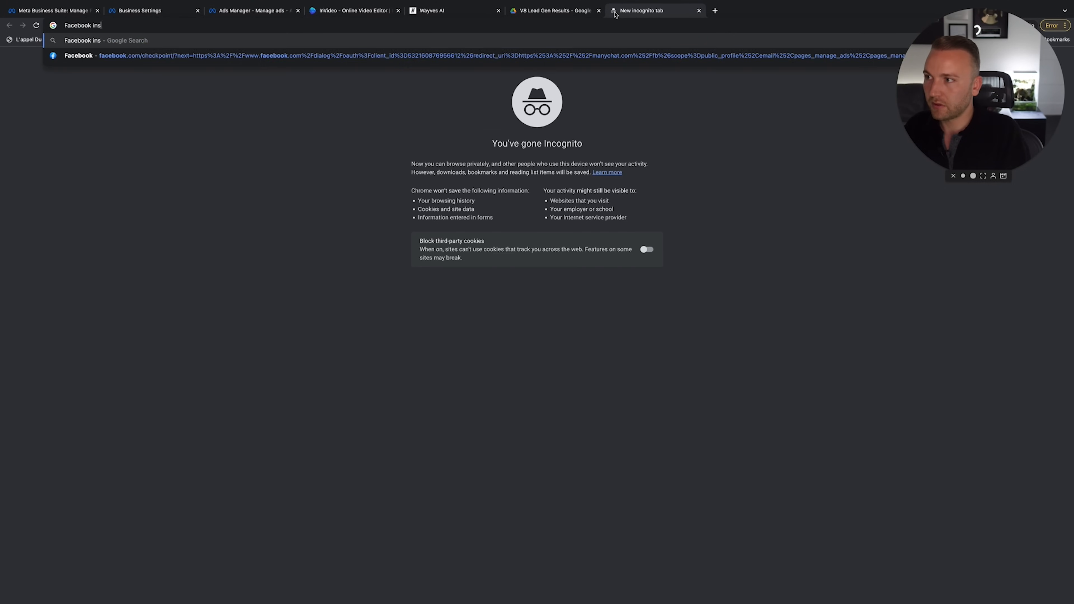
pyautogui.write('tant forms')
pyautogui.press('Return')
pyautogui.click(159, 83)
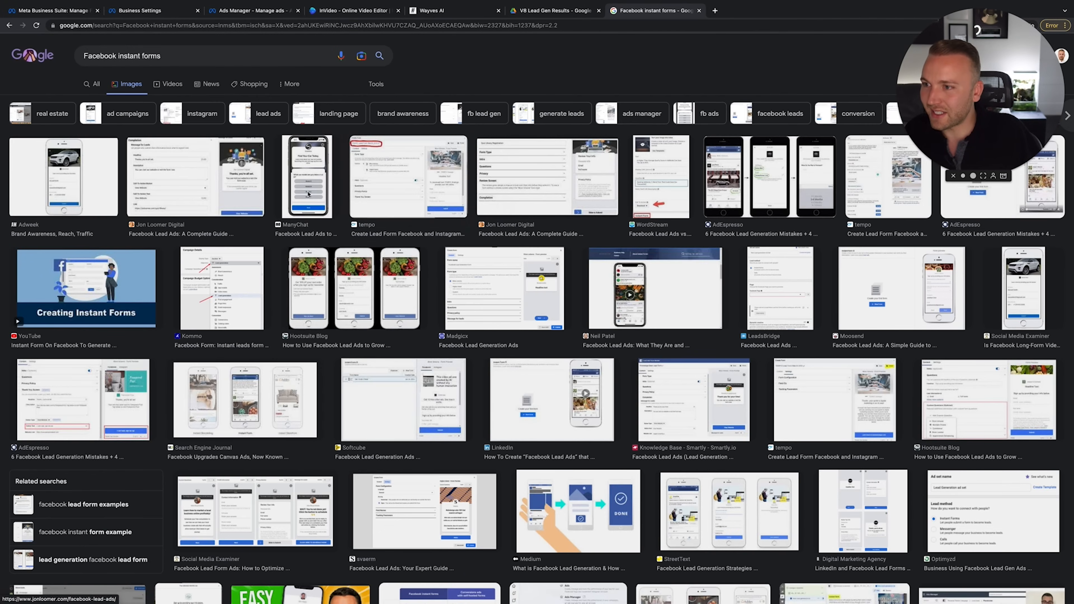
# Preview several lead form example images, including tempo, ManyChat and AdEspresso
pyautogui.click(403, 199)
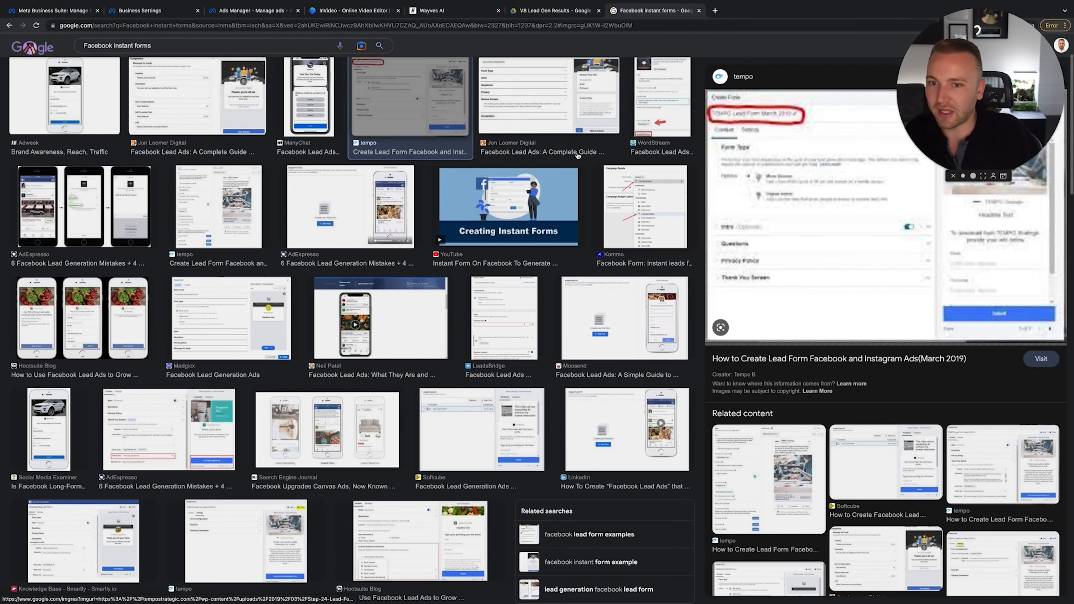
pyautogui.click(309, 100)
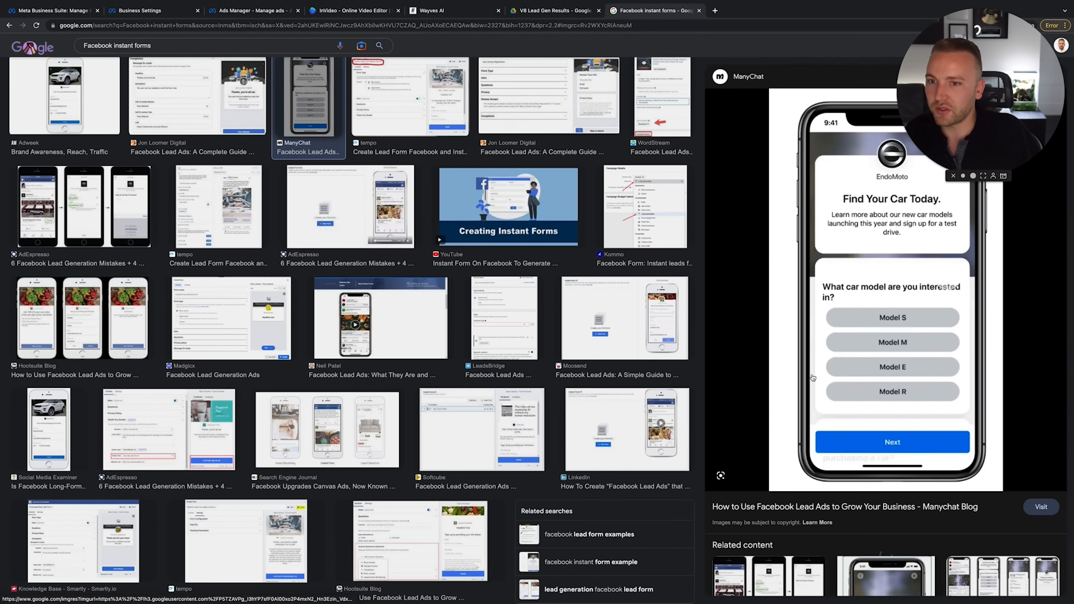
pyautogui.click(230, 103)
pyautogui.click(406, 98)
pyautogui.click(350, 205)
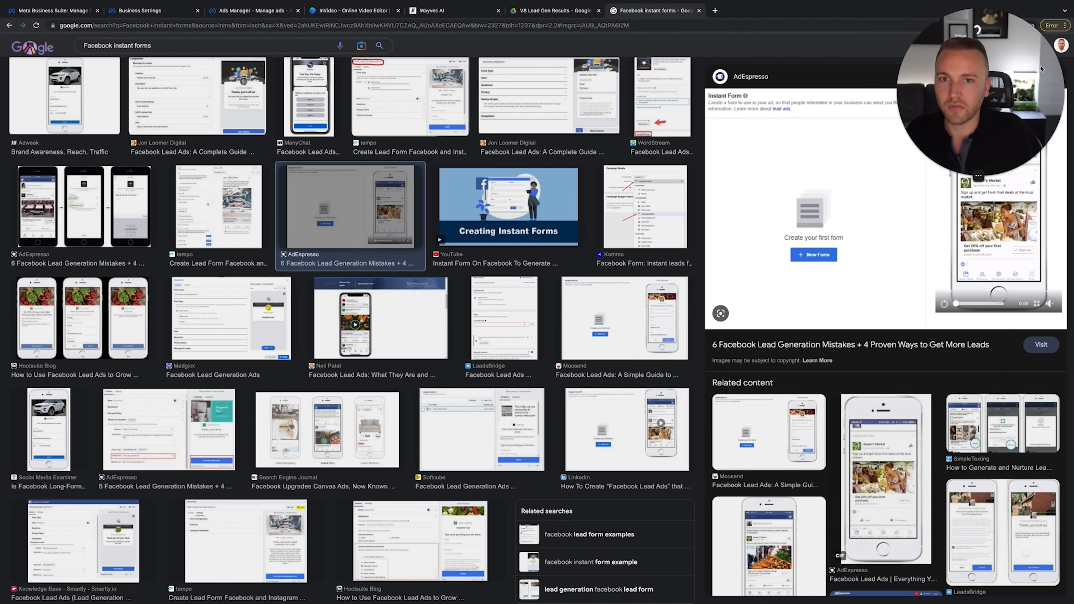
pyautogui.scroll(5, 976, 229)
pyautogui.hscroll(2, 971, 232)
pyautogui.scroll(1, 971, 232)
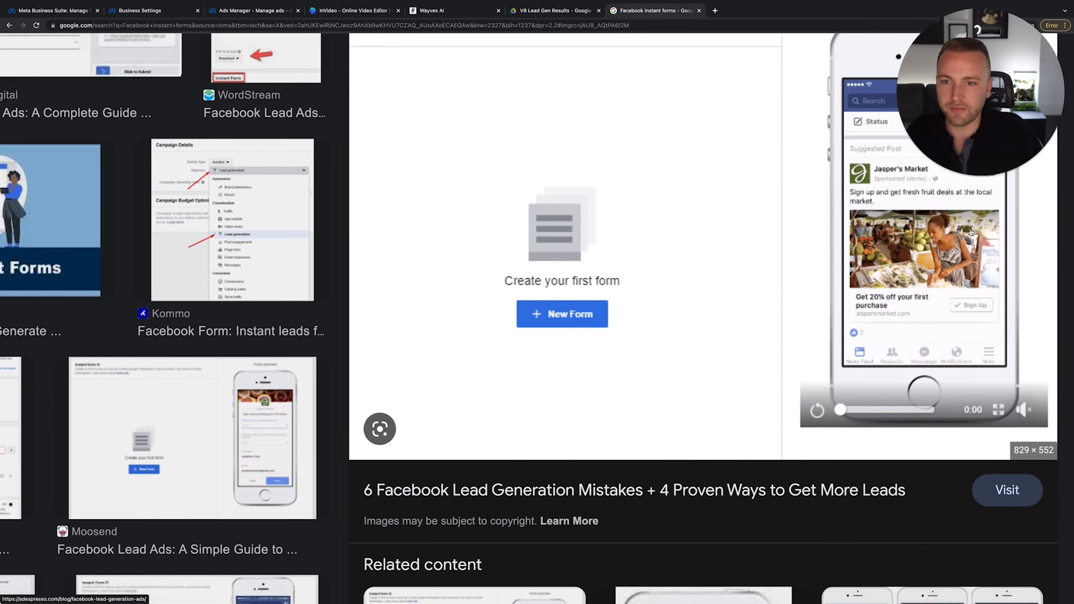
pyautogui.scroll(2, 971, 232)
pyautogui.hscroll(-10, 377, 312)
pyautogui.scroll(4, 374, 311)
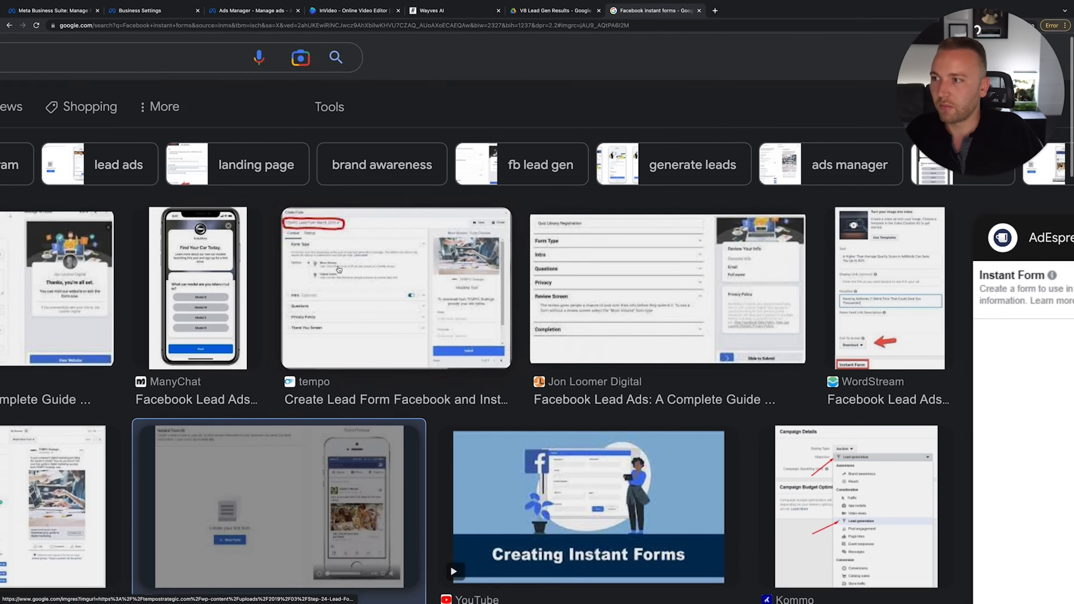
pyautogui.scroll(1, 339, 270)
# Open the ManyChat instant form example and scroll through its car-model question
pyautogui.click(207, 292)
pyautogui.hscroll(10, 607, 316)
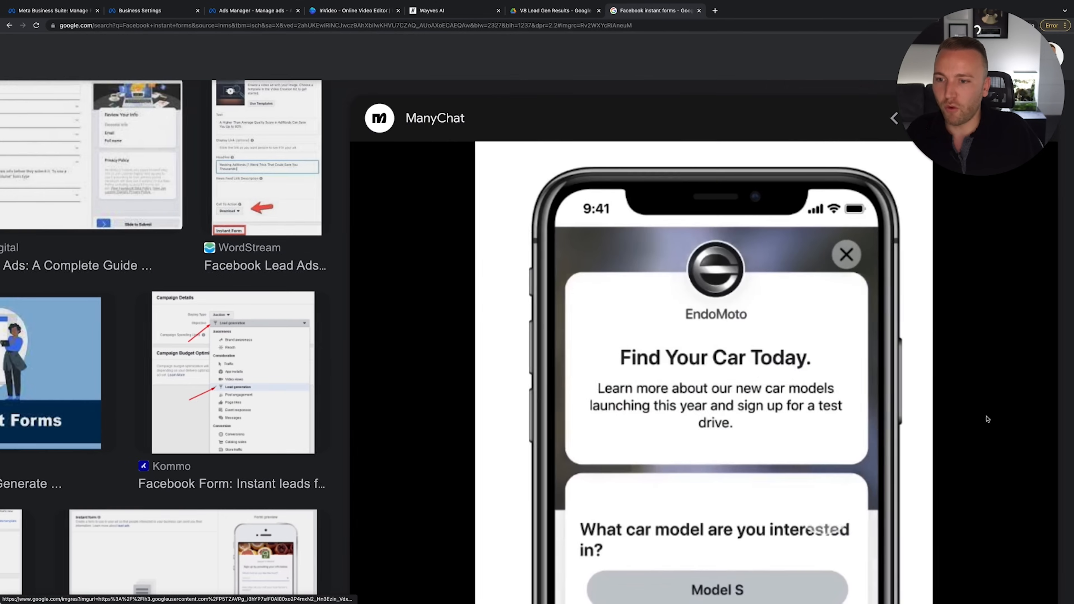
pyautogui.scroll(-5, 987, 419)
pyautogui.hscroll(-2, 787, 334)
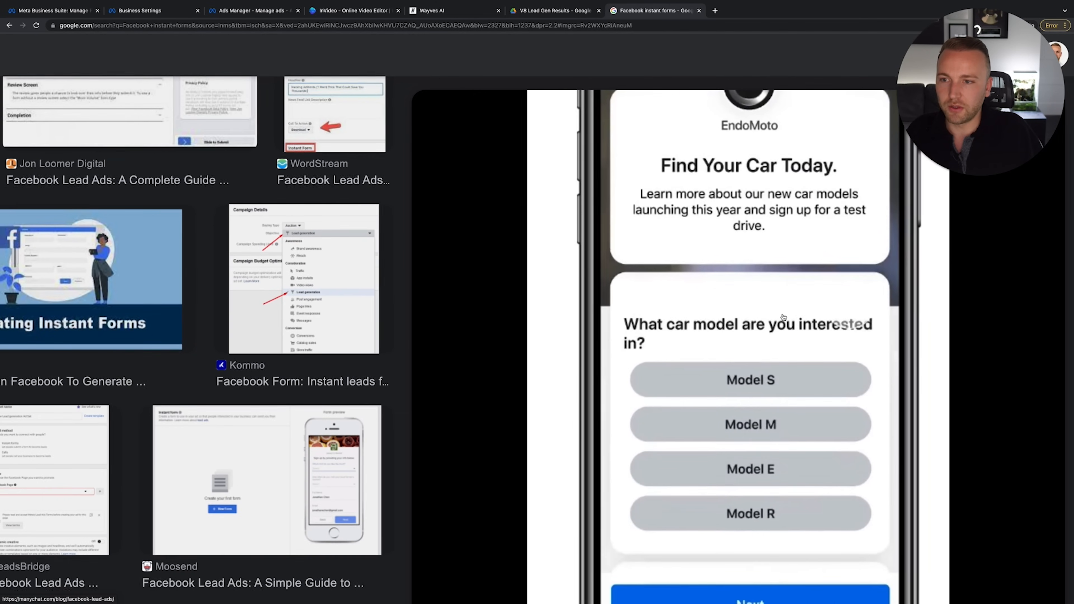
pyautogui.scroll(-2, 757, 385)
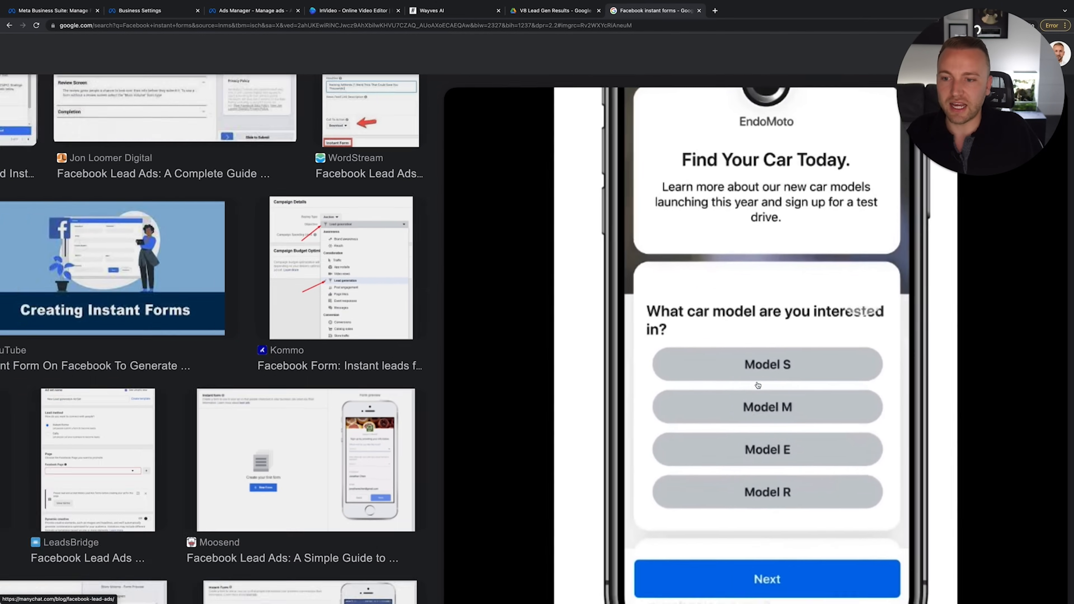
pyautogui.scroll(-3, 757, 385)
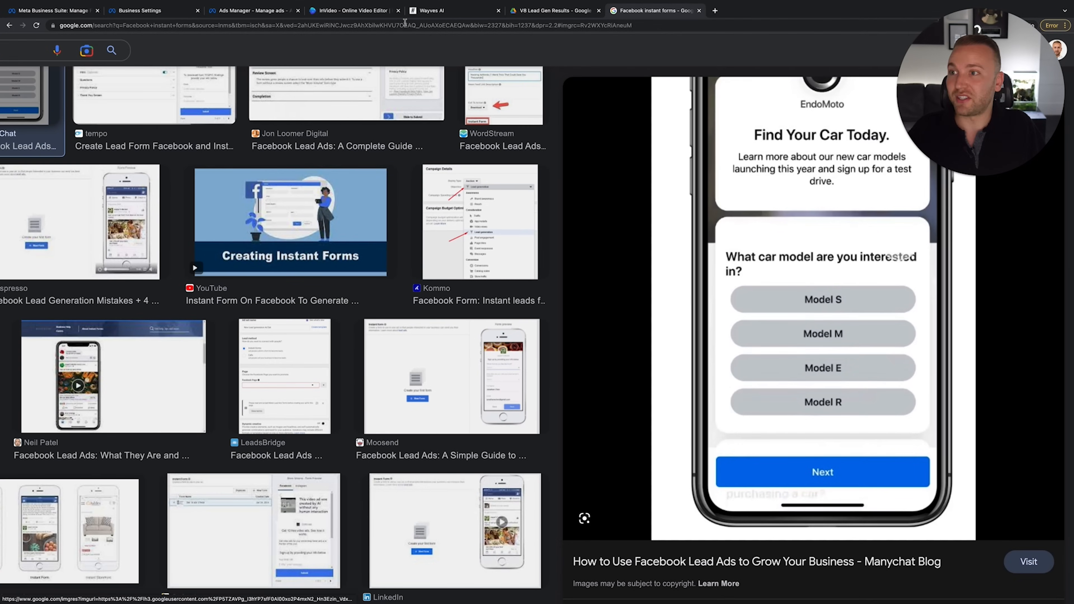
# Go back through the Business Suite tabs to the Ads Manager ad set and close the 'Facebook instant forms' tab
pyautogui.click(41, 13)
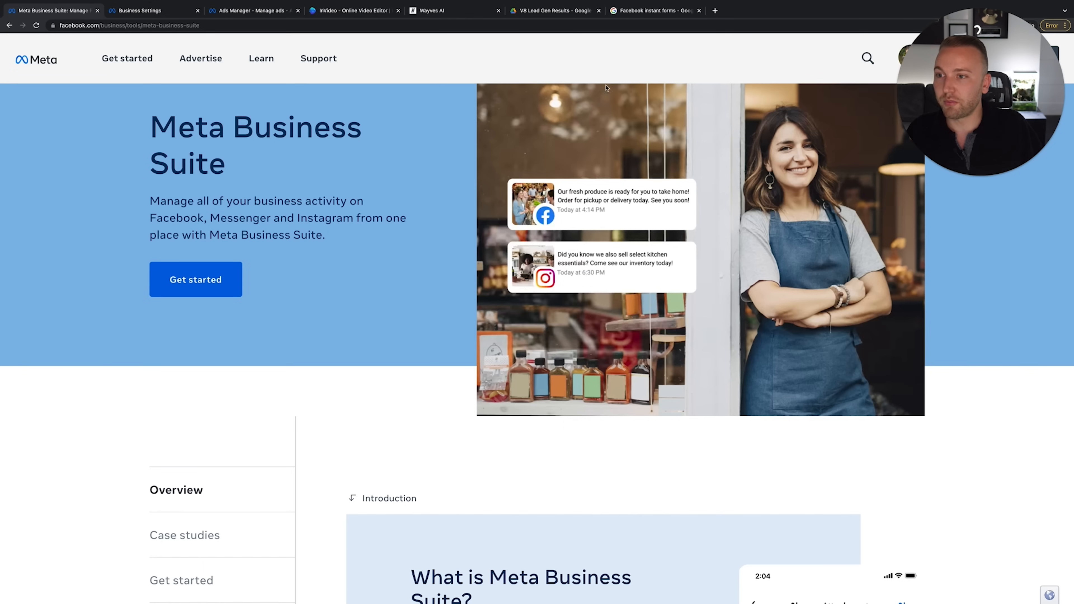
pyautogui.click(127, 10)
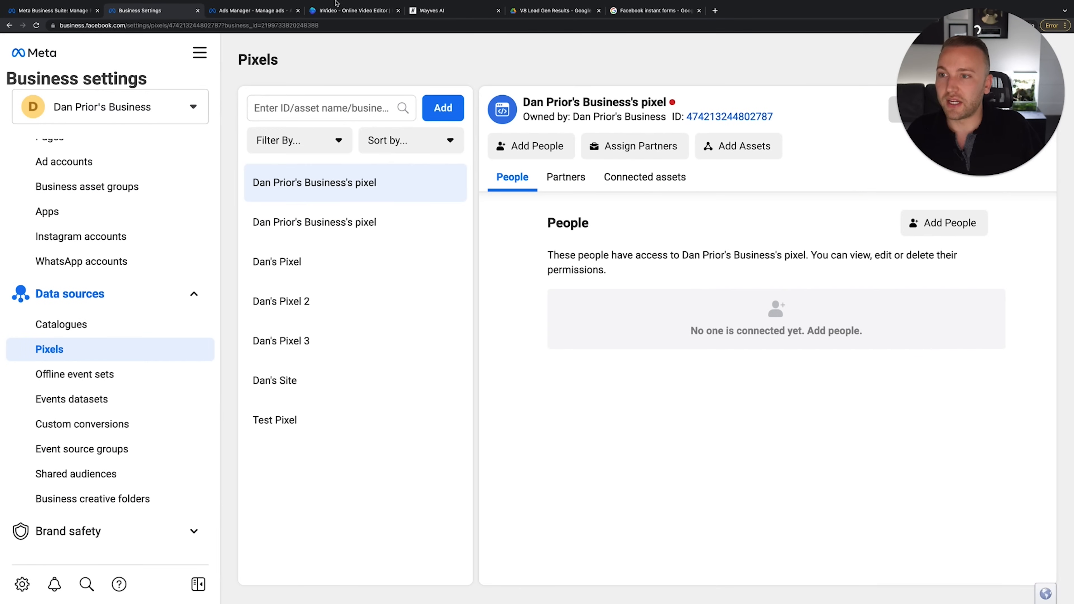
pyautogui.click(271, 10)
pyautogui.click(700, 11)
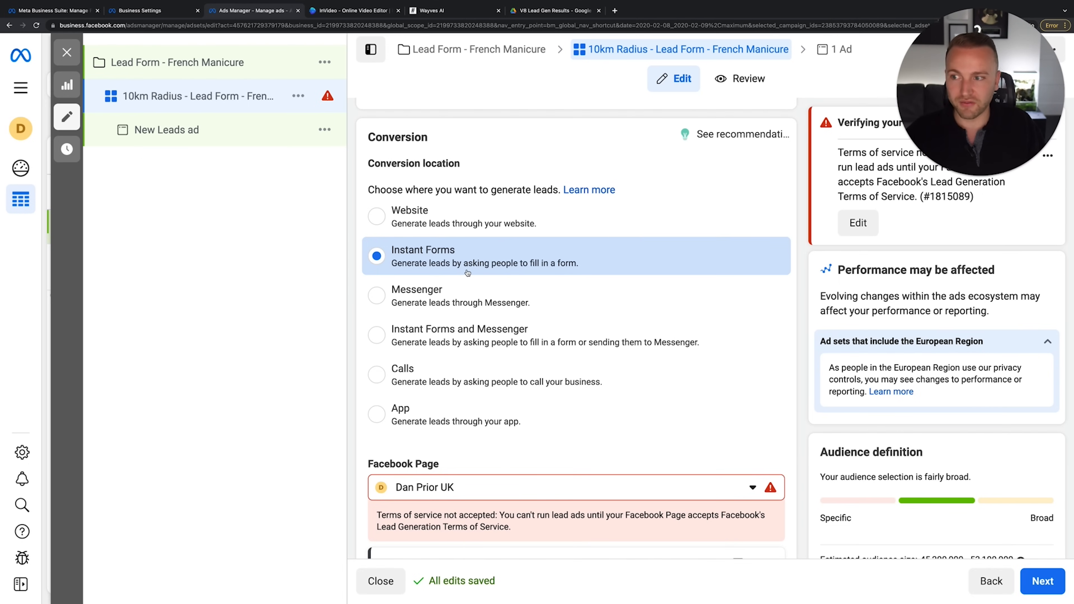
# Set the ad set's Facebook Page to Affinity Hair and dismiss the Lead Ads Terms notice
pyautogui.scroll(-1, 469, 271)
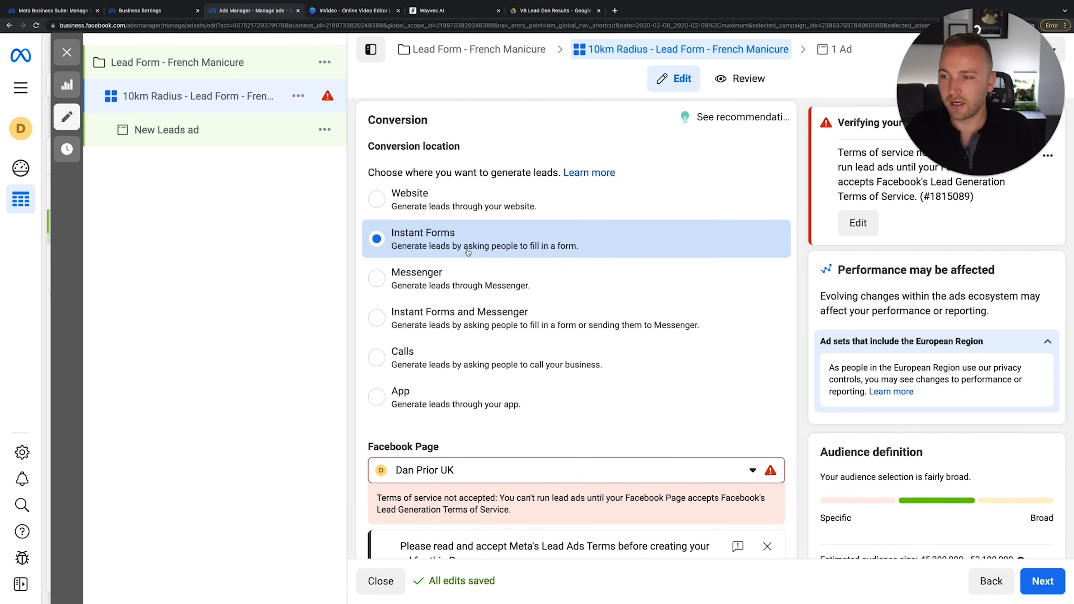
pyautogui.scroll(-2, 468, 252)
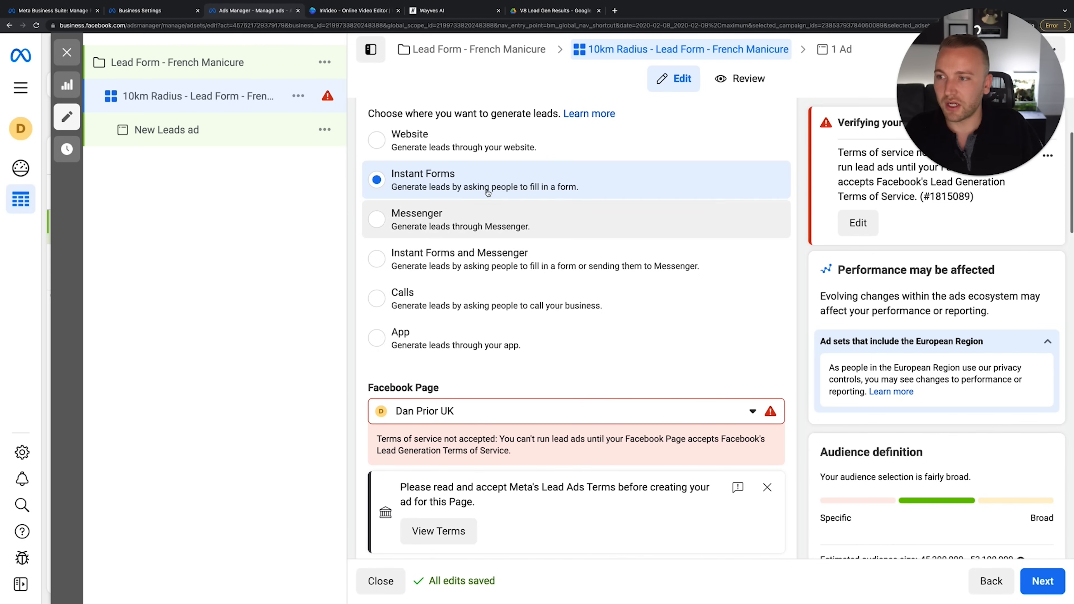
pyautogui.scroll(-3, 494, 208)
pyautogui.click(669, 325)
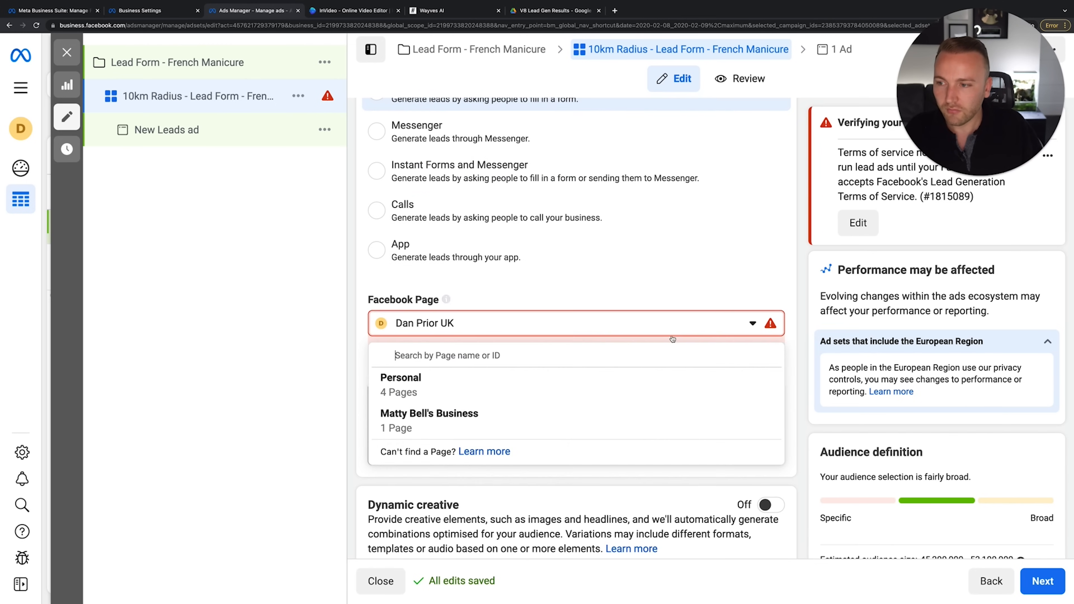
pyautogui.click(531, 324)
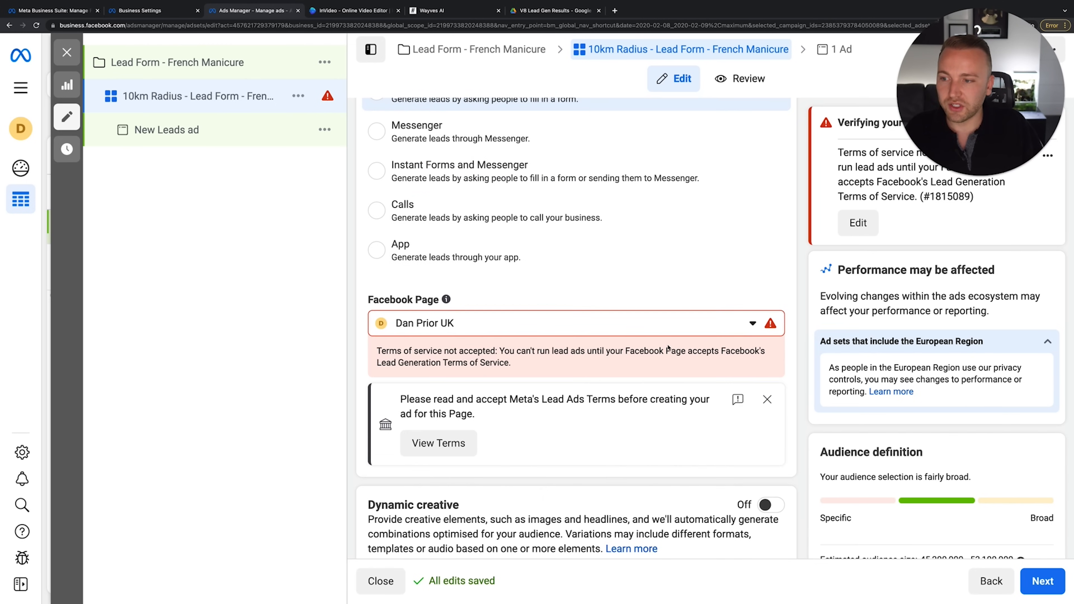
pyautogui.click(770, 325)
pyautogui.click(473, 408)
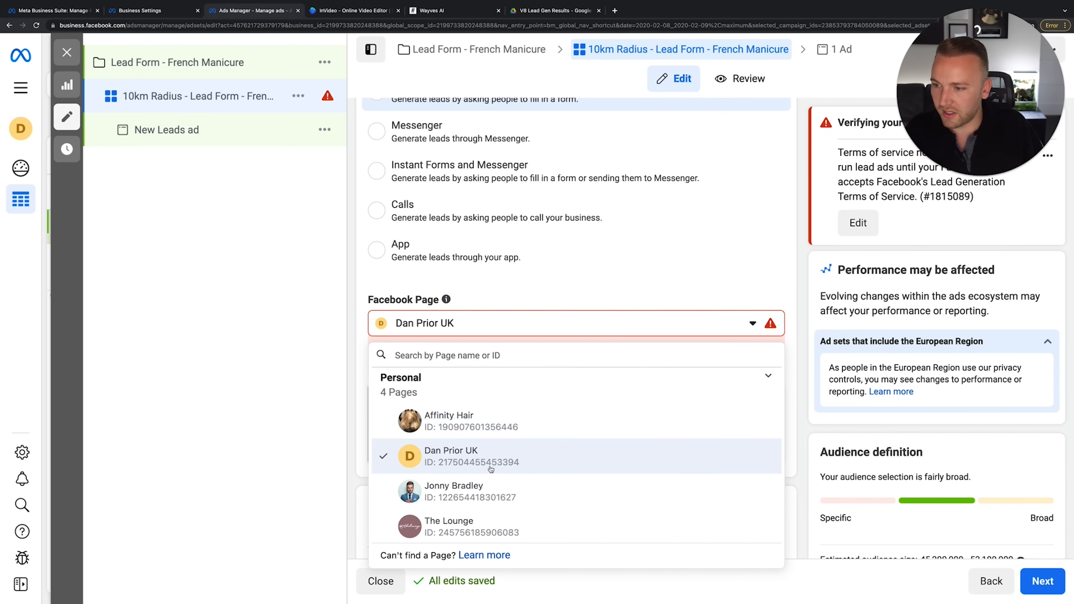
pyautogui.scroll(-2, 511, 449)
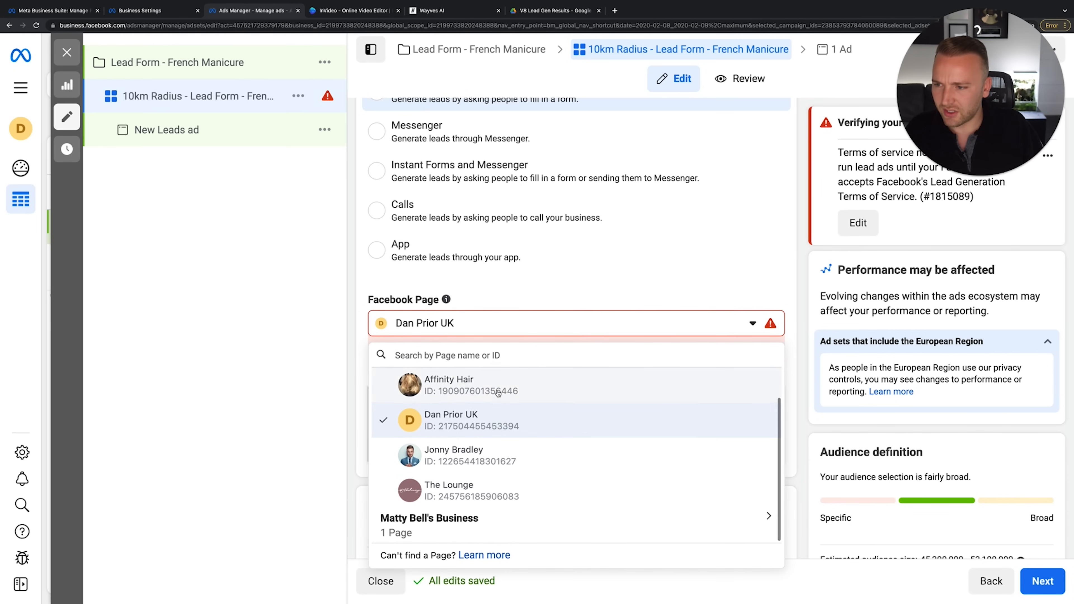
pyautogui.click(498, 393)
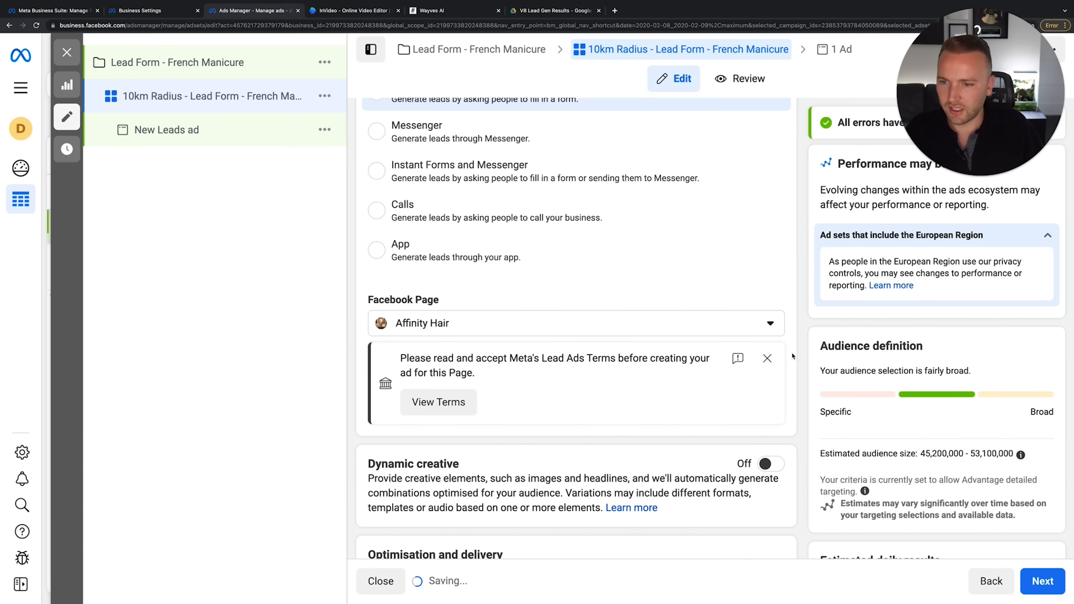
pyautogui.click(767, 359)
# Keep Leads as the optimisation for ad delivery
pyautogui.scroll(-2, 761, 360)
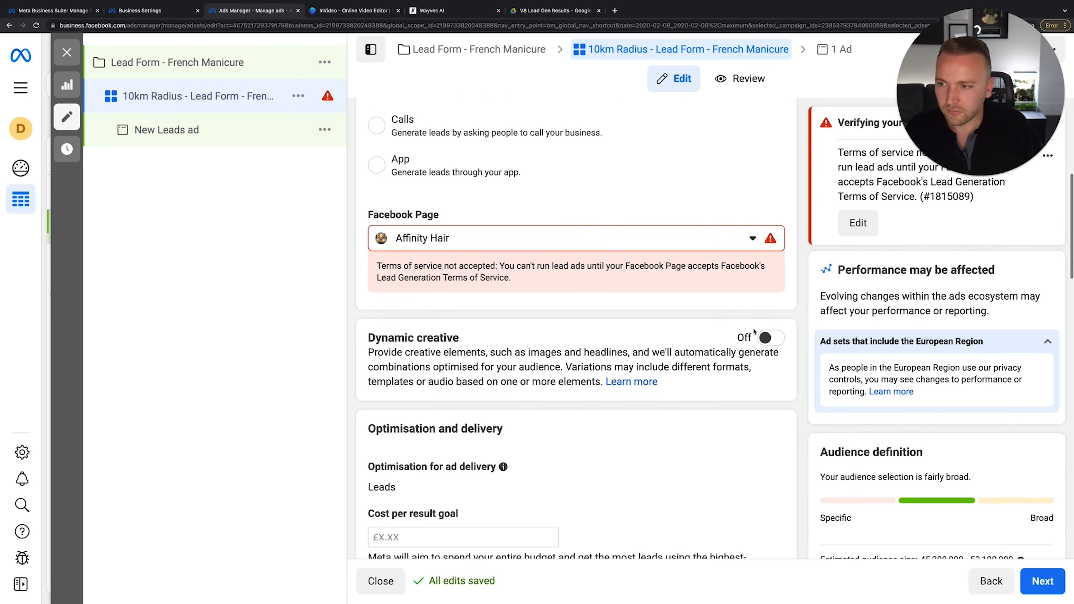
pyautogui.scroll(-3, 698, 302)
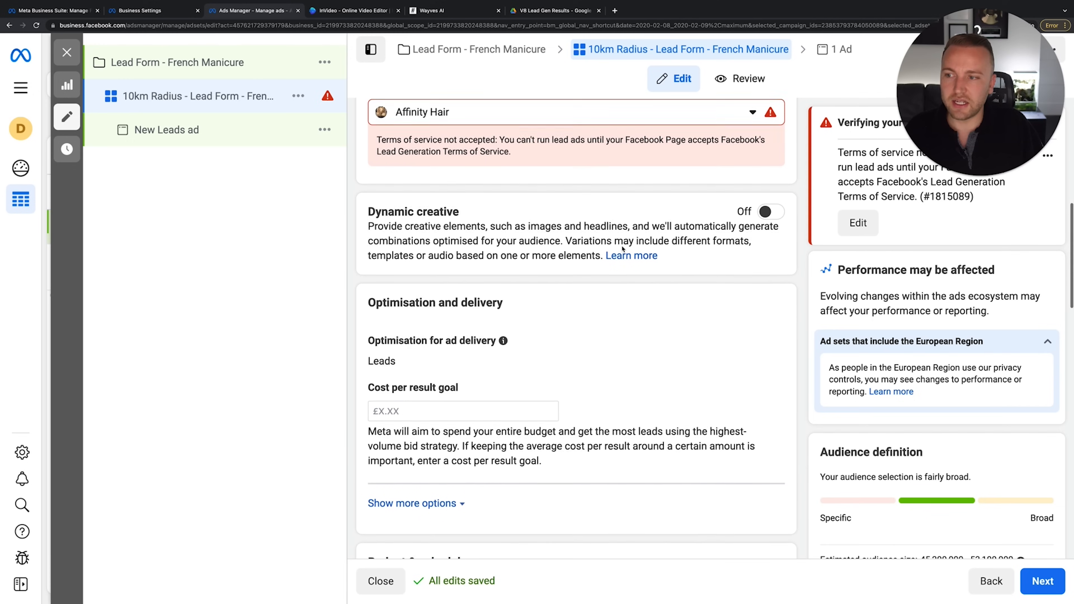
pyautogui.scroll(-1, 565, 219)
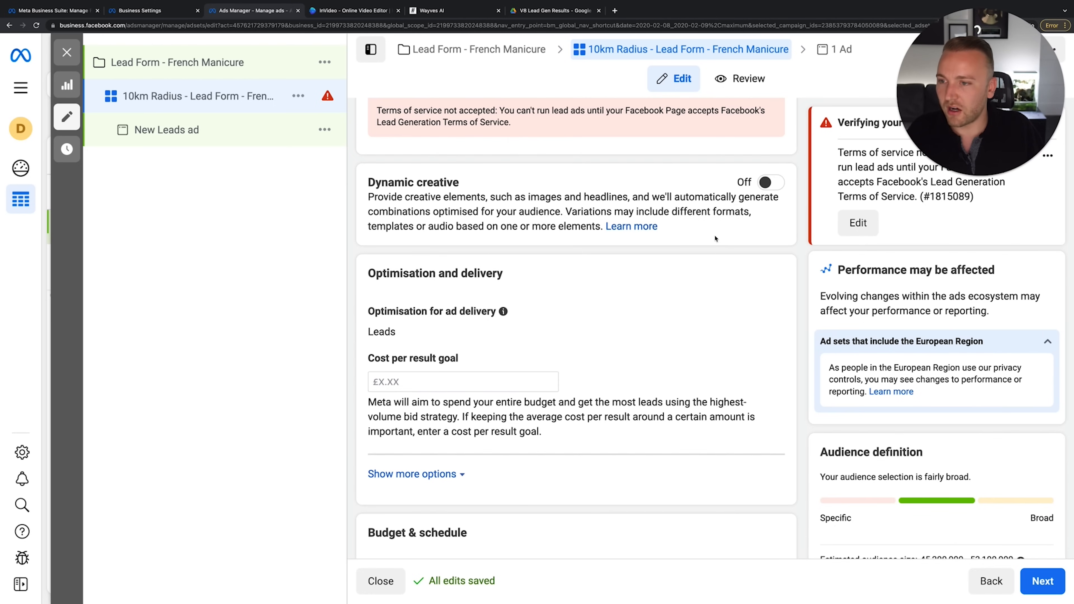
pyautogui.scroll(-3, 460, 277)
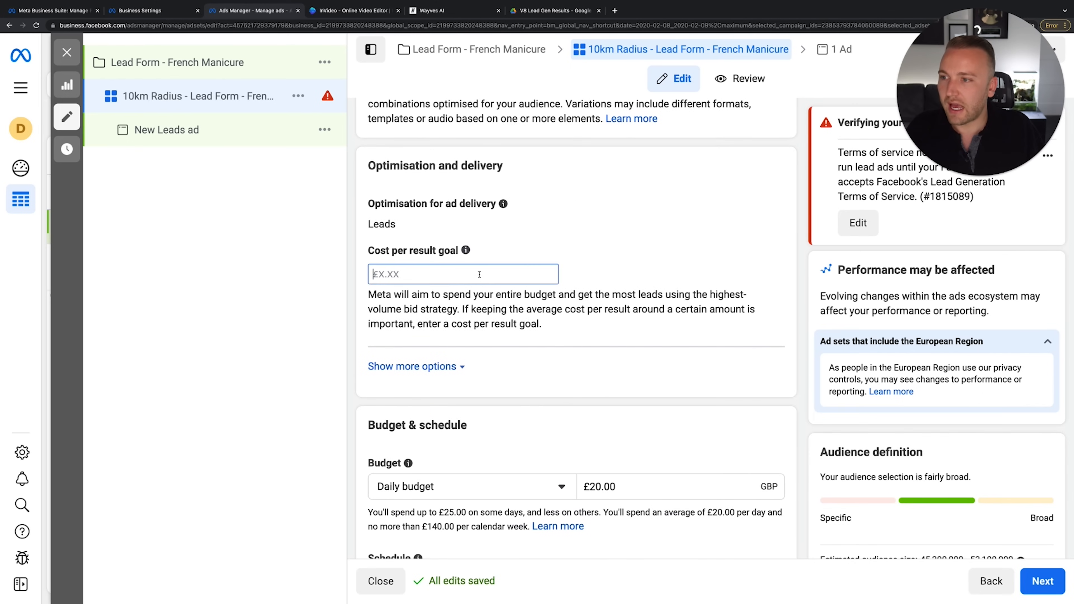
pyautogui.click(763, 206)
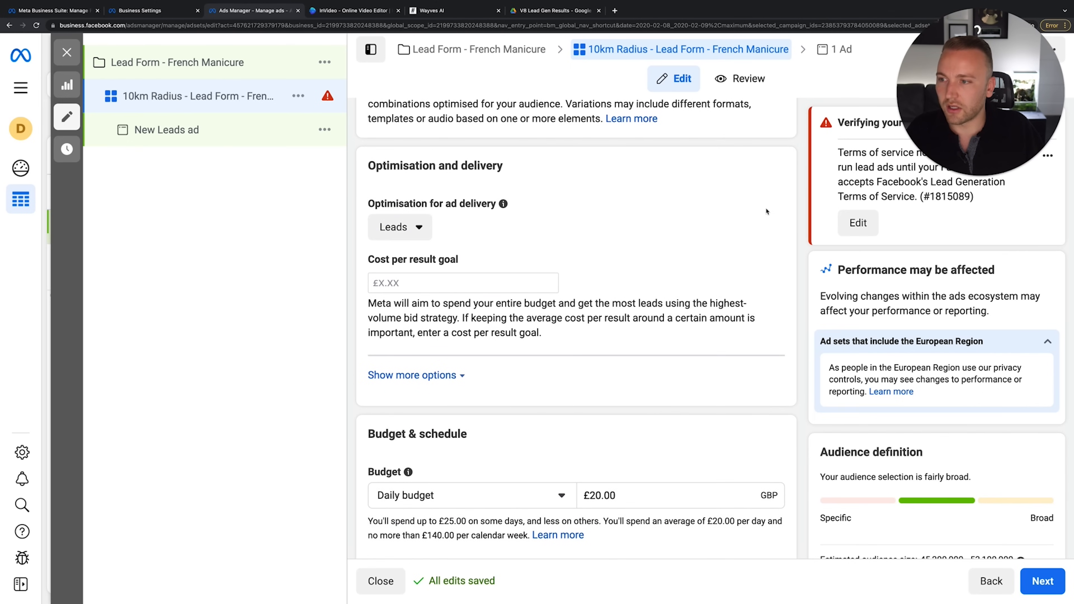
pyautogui.click(419, 227)
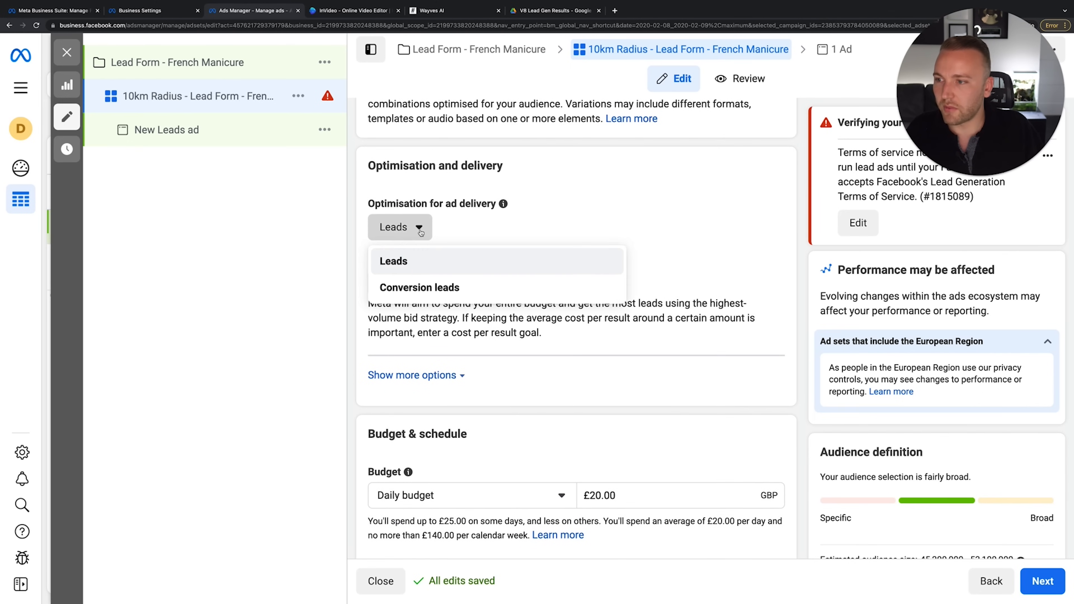
pyautogui.click(415, 262)
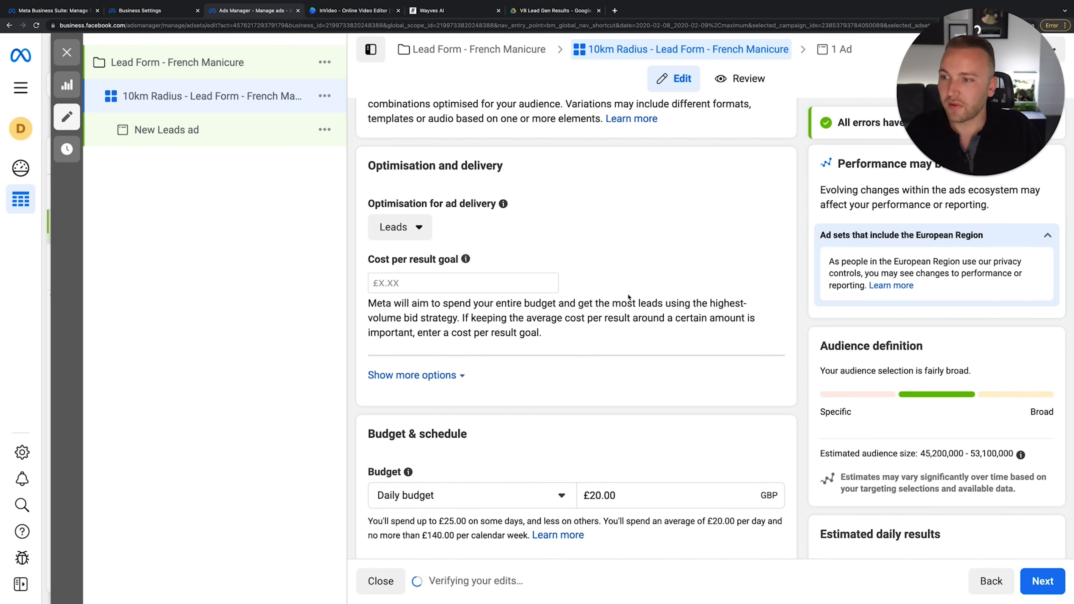
# Leave the cost per result goal blank
pyautogui.scroll(-2, 628, 297)
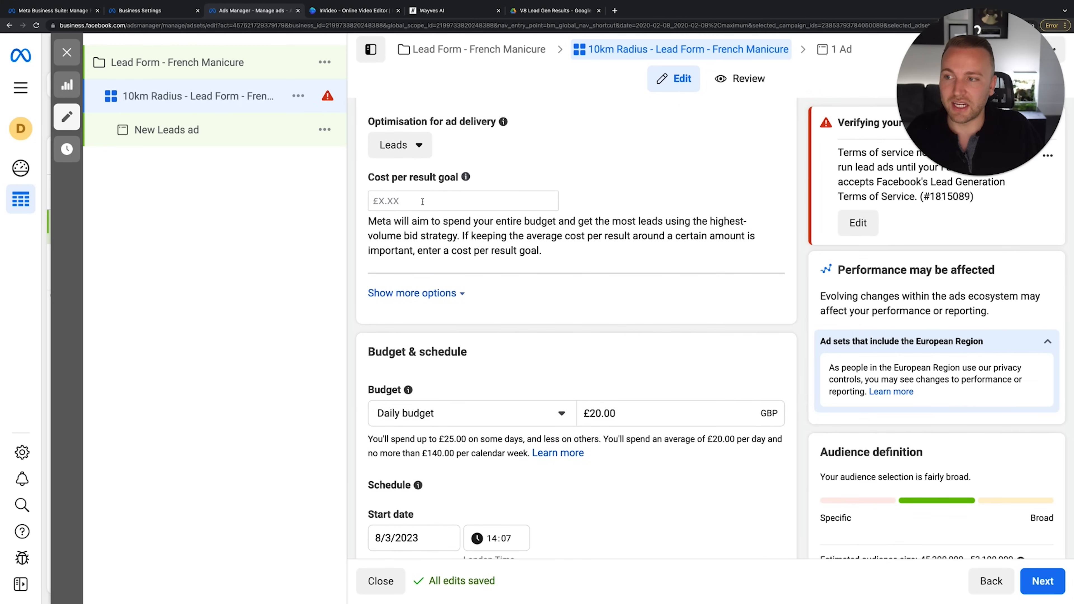
pyautogui.scroll(1, 442, 220)
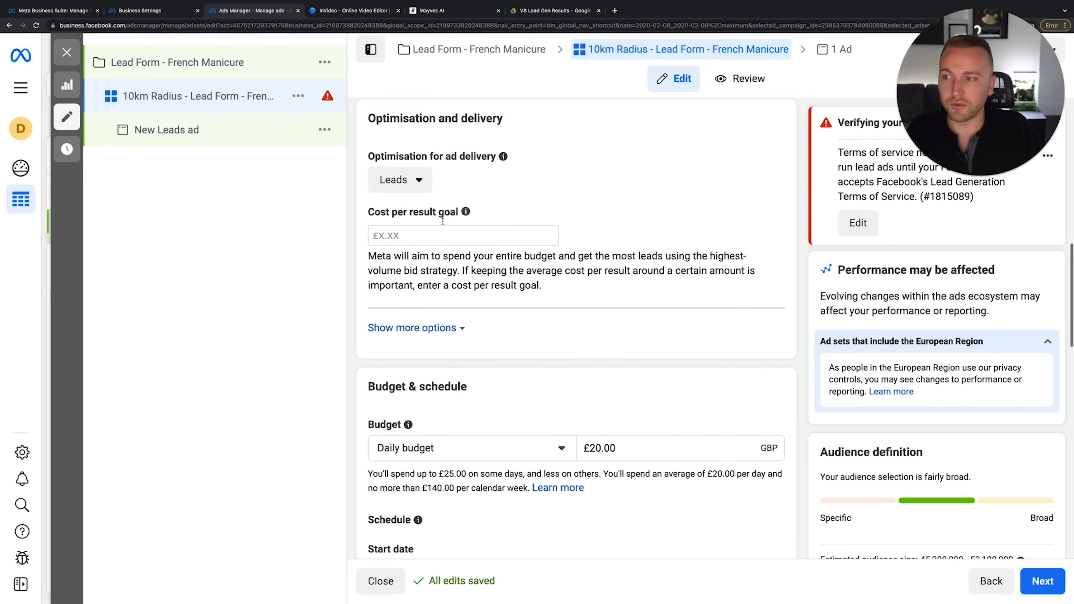
pyautogui.click(399, 239)
pyautogui.click(421, 263)
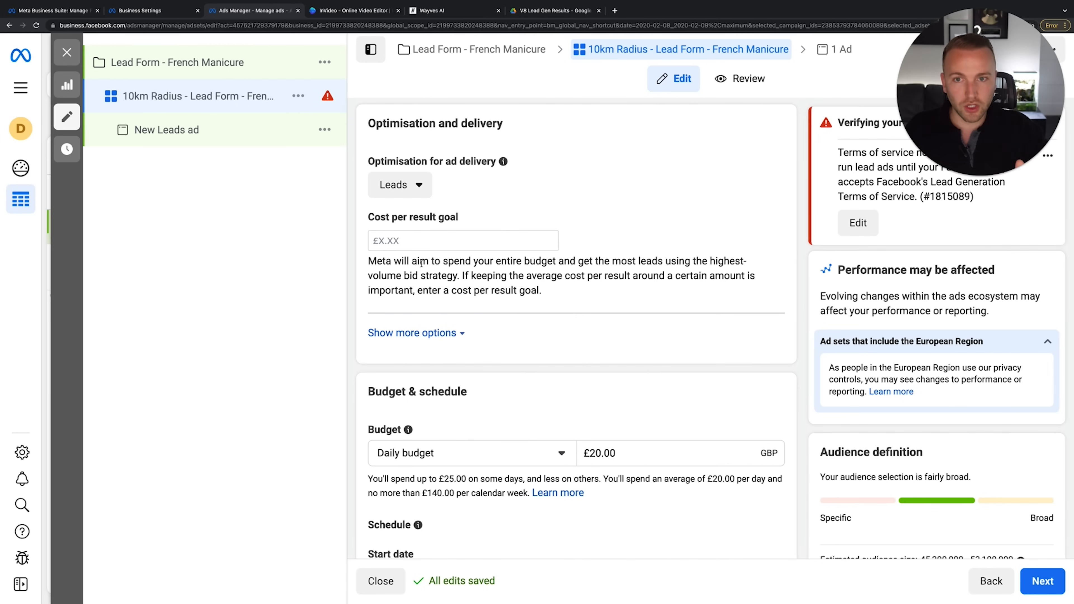
pyautogui.click(463, 240)
pyautogui.scroll(-1, 554, 271)
pyautogui.scroll(-4, 555, 270)
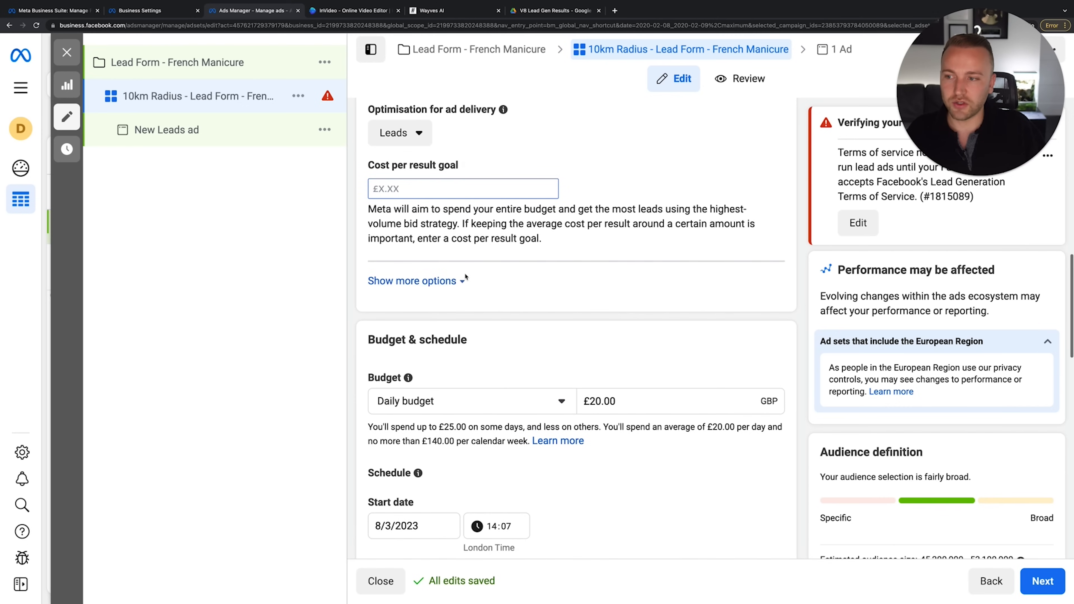
pyautogui.doubleClick(610, 288)
pyautogui.write('10')
pyautogui.click(625, 364)
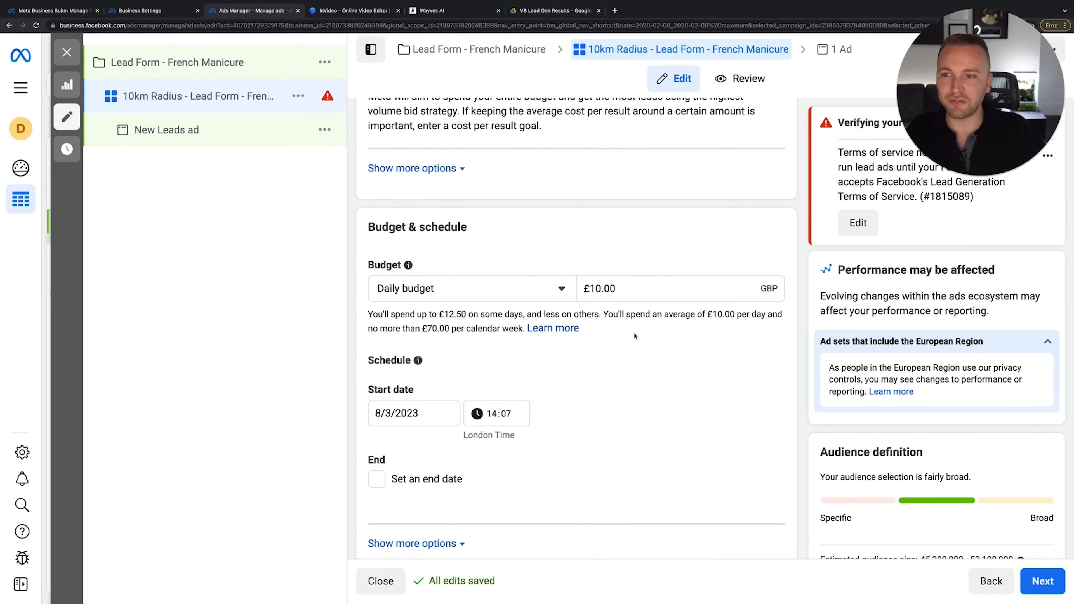
pyautogui.click(619, 285)
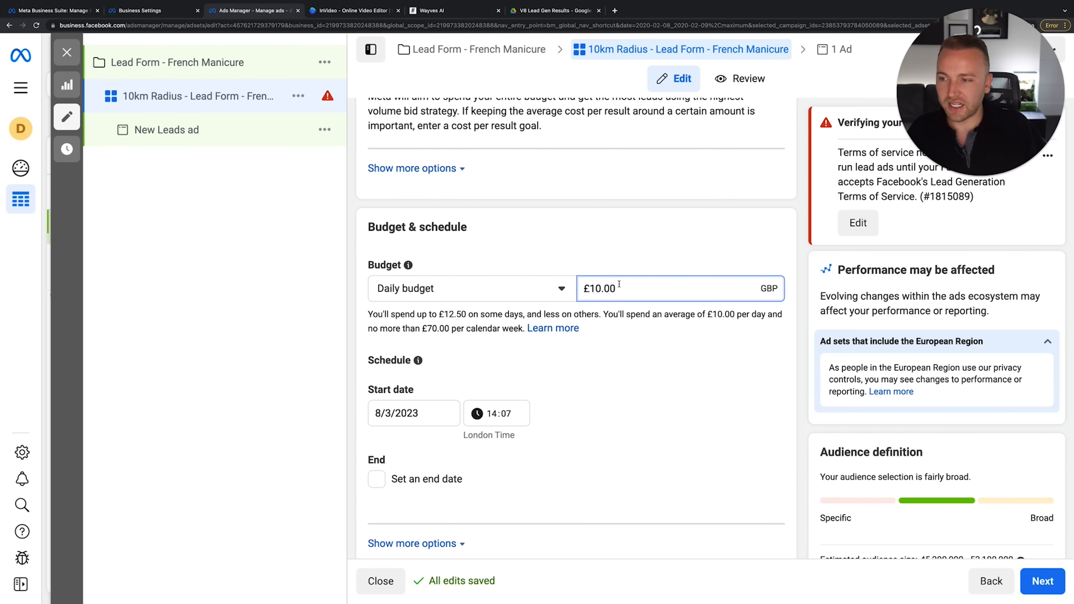
pyautogui.scroll(-2, 601, 391)
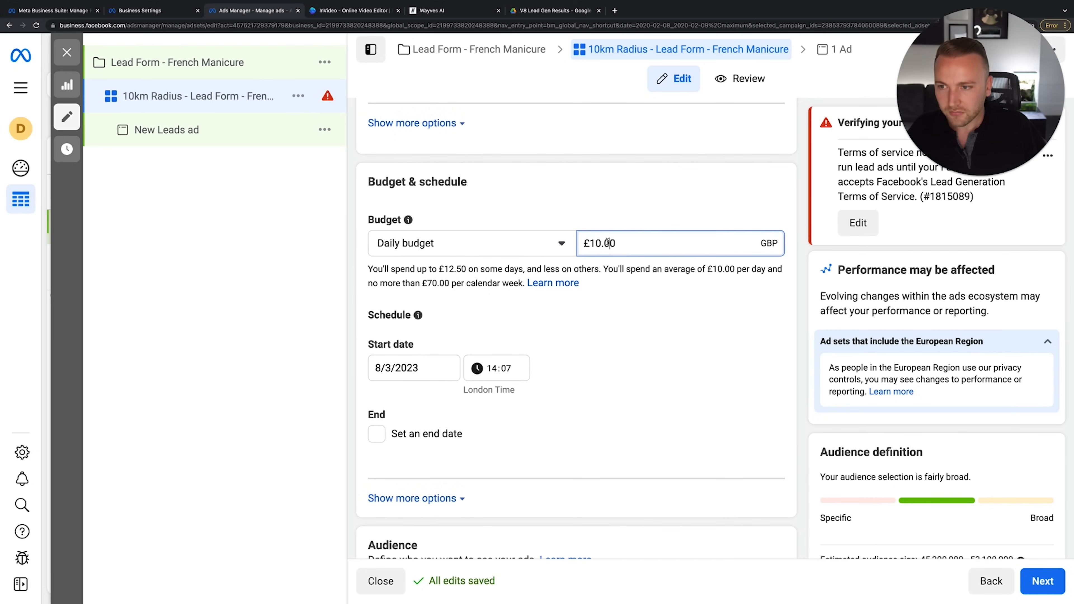
pyautogui.click(606, 266)
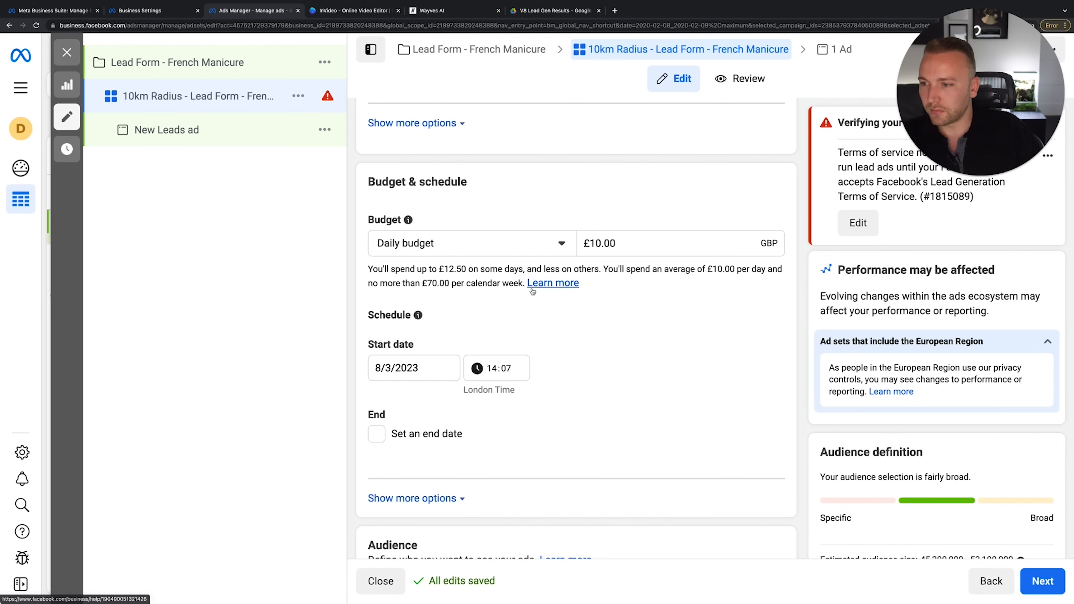
pyautogui.scroll(-2, 630, 311)
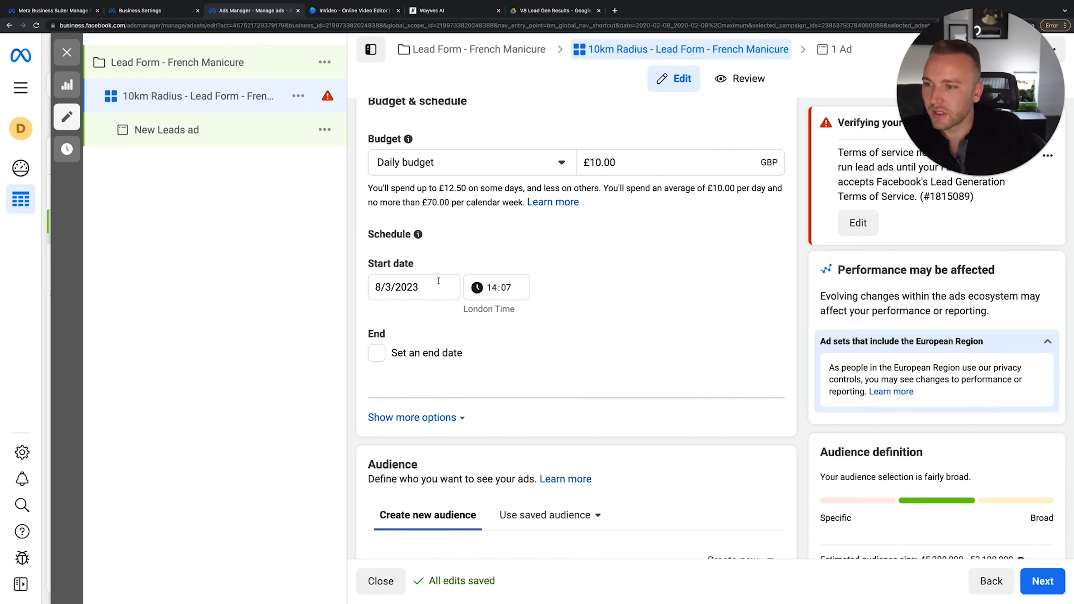
pyautogui.click(385, 293)
pyautogui.click(362, 305)
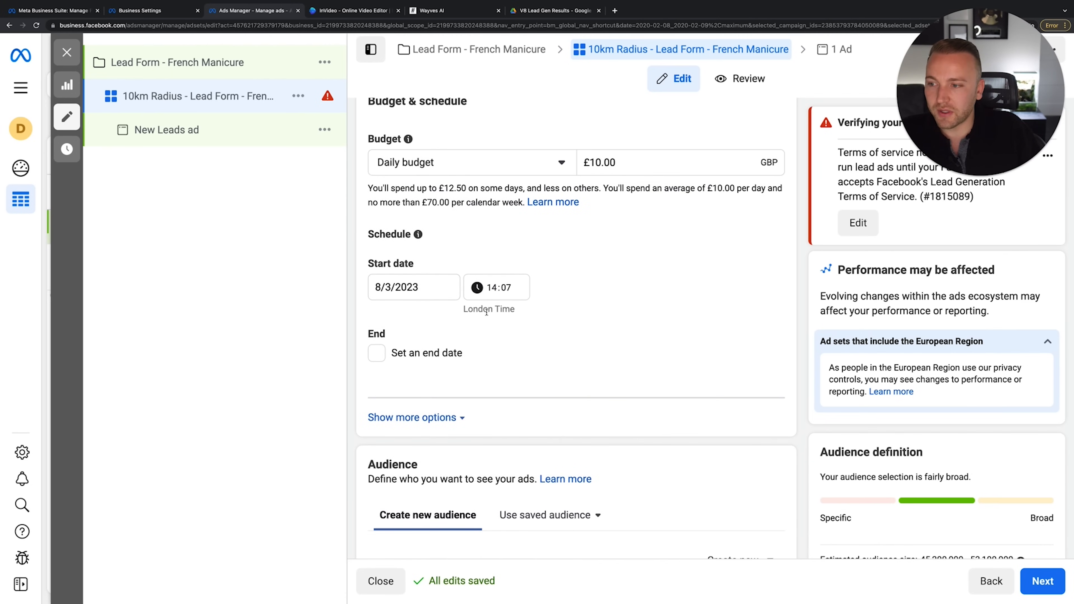
pyautogui.scroll(-1, 487, 312)
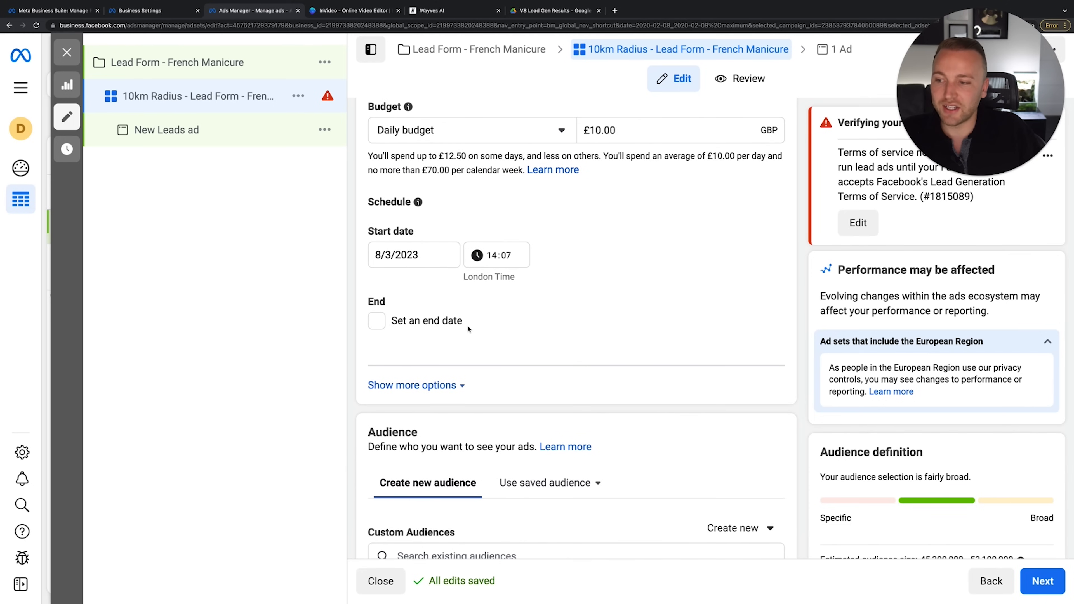
pyautogui.scroll(-3, 468, 329)
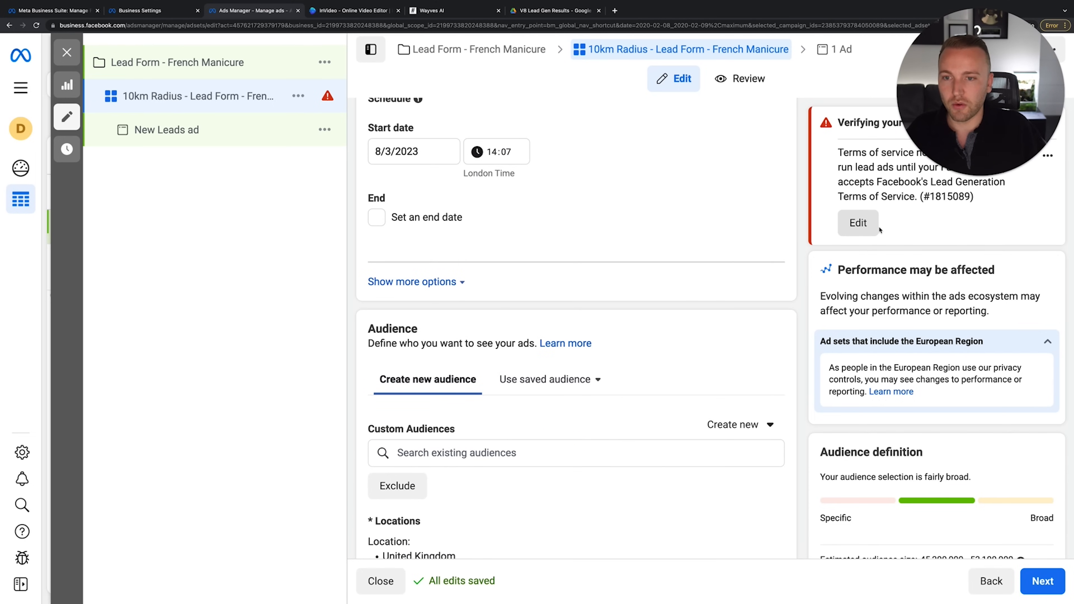
pyautogui.scroll(-2, 581, 312)
pyautogui.scroll(-4, 581, 311)
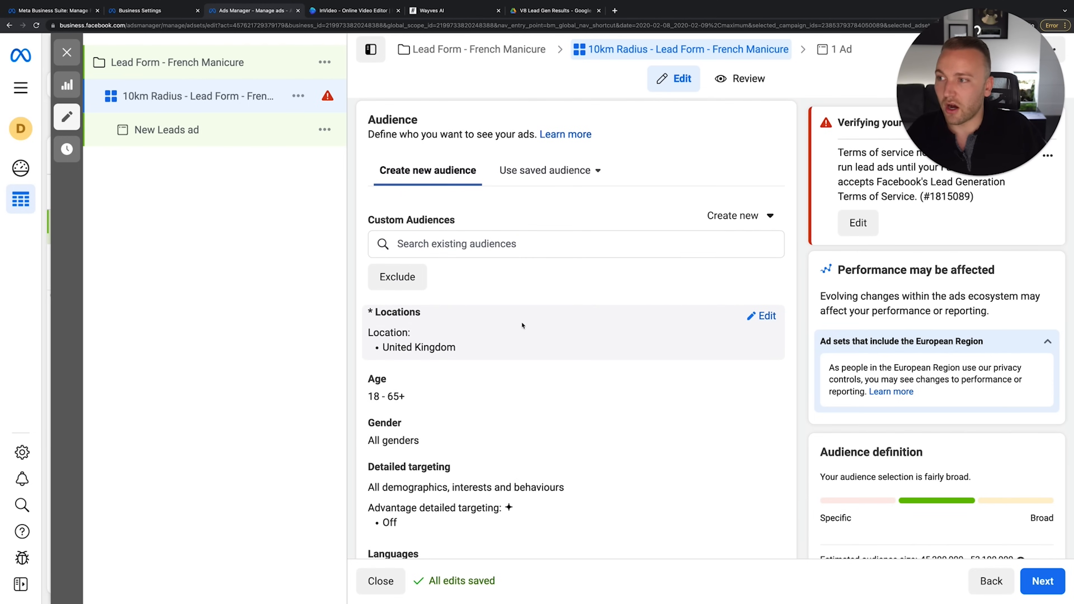
pyautogui.click(448, 254)
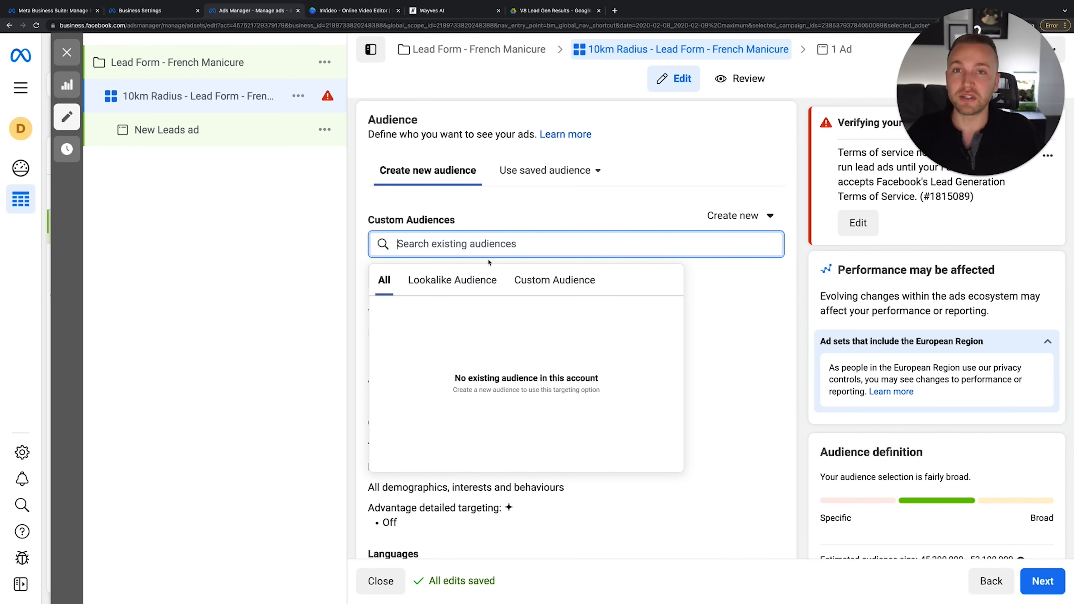
pyautogui.click(554, 280)
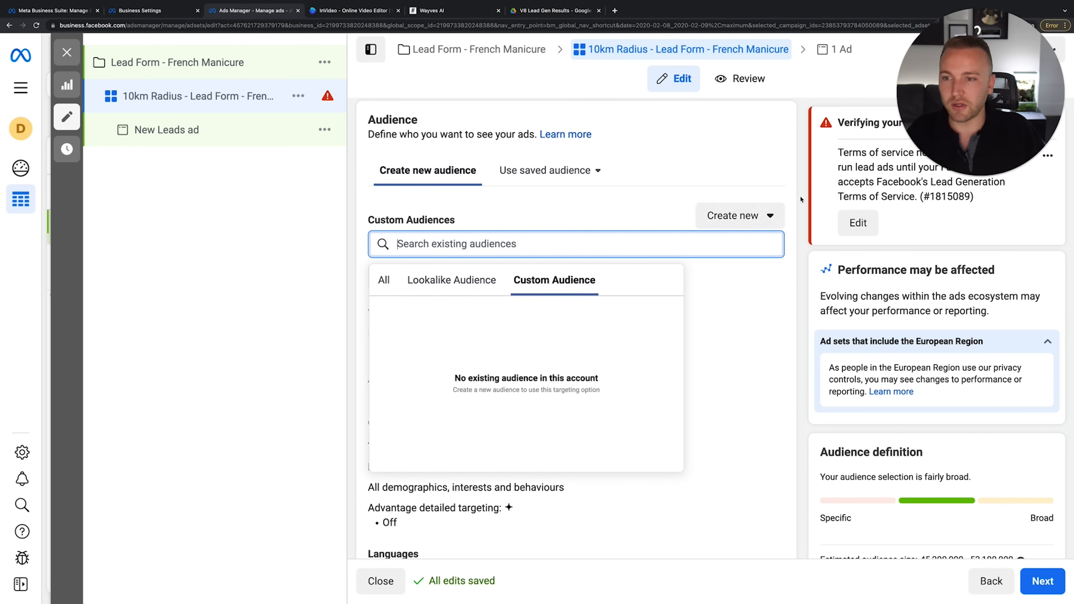
pyautogui.click(766, 218)
pyautogui.click(755, 283)
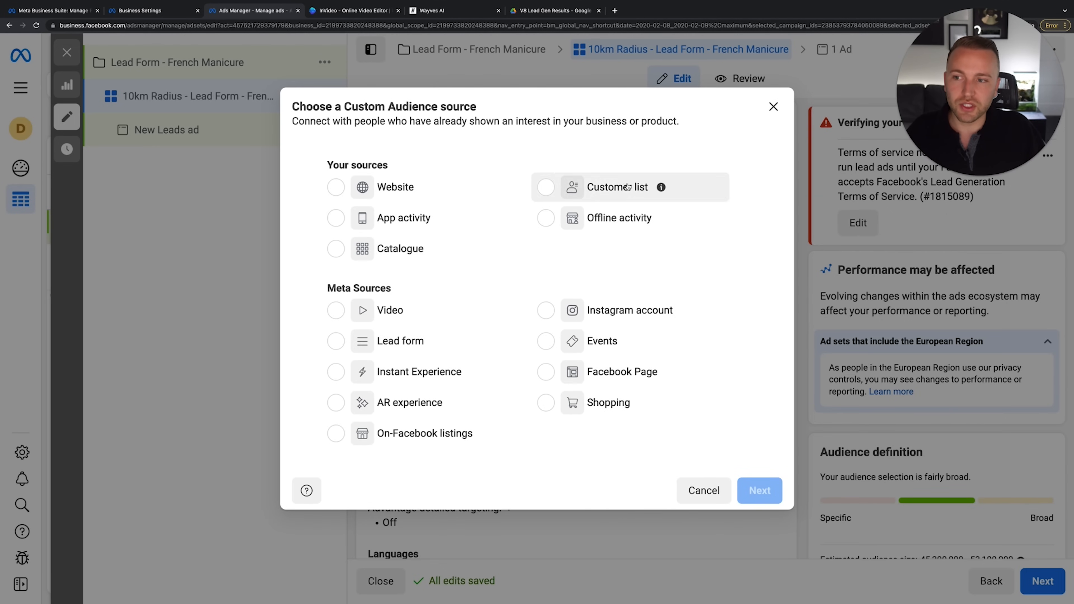
pyautogui.click(426, 186)
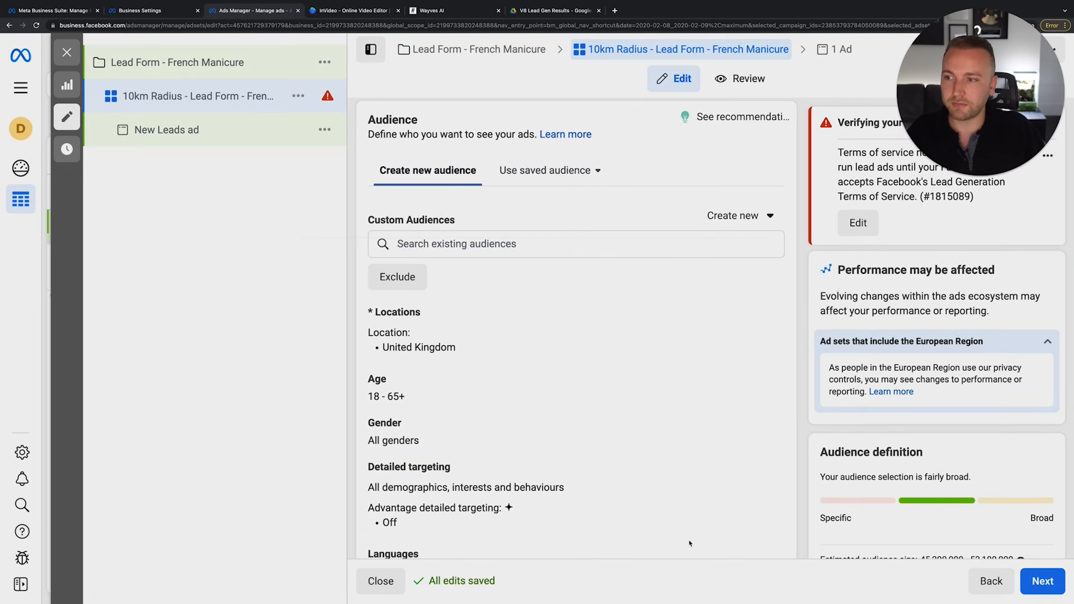
pyautogui.click(760, 490)
pyautogui.click(449, 236)
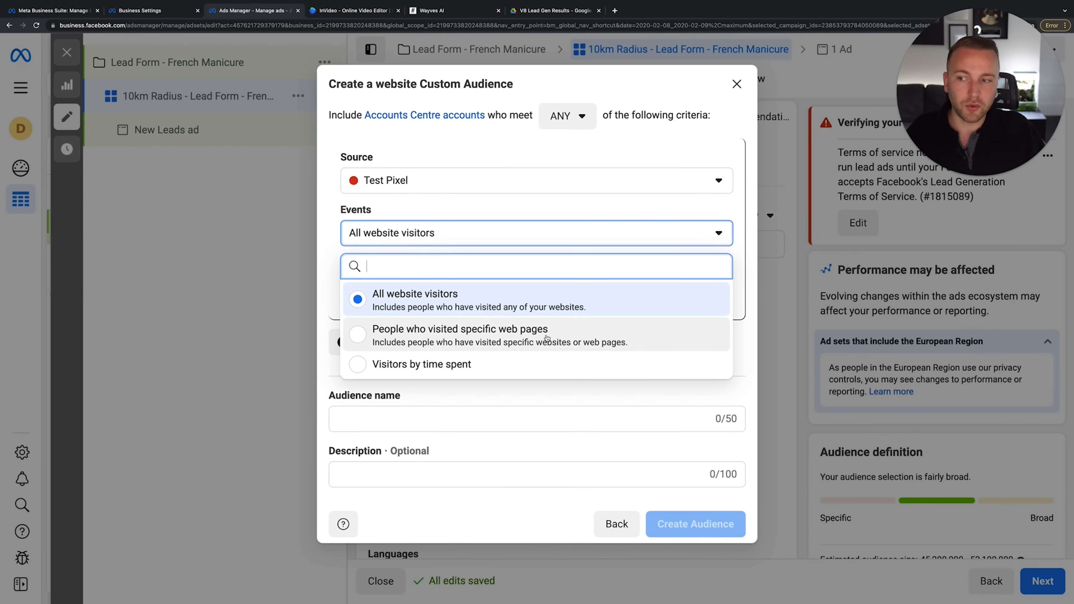
pyautogui.click(472, 238)
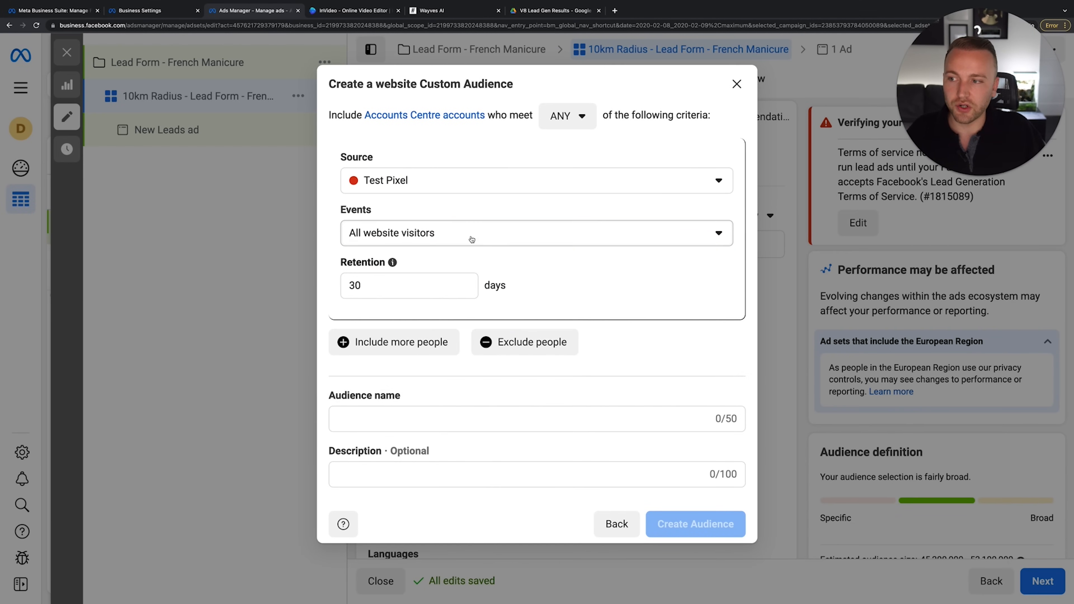
pyautogui.click(442, 290)
pyautogui.click(617, 524)
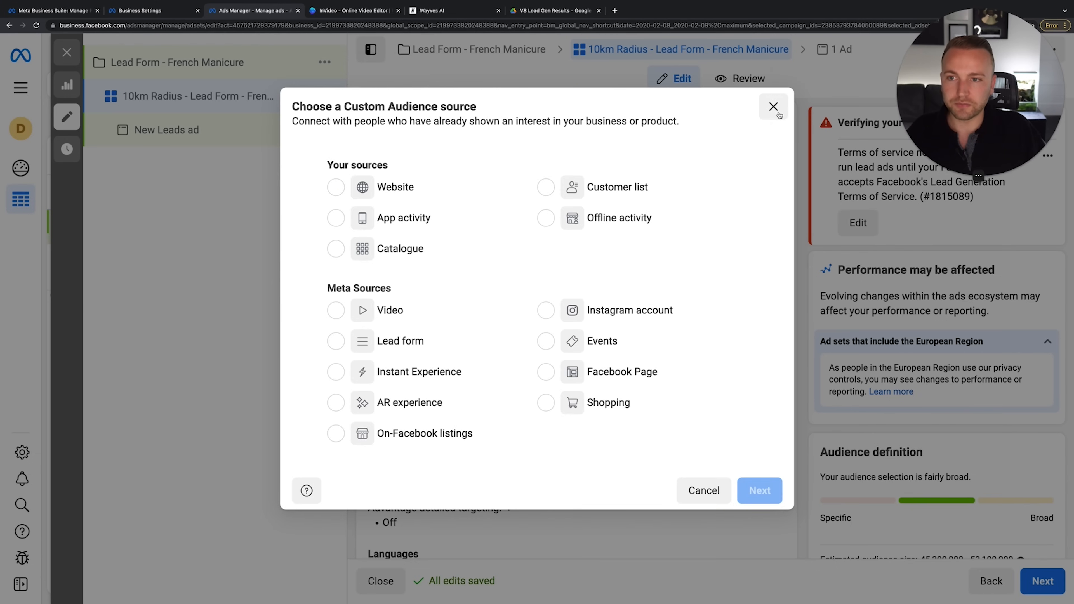
pyautogui.click(773, 107)
pyautogui.click(537, 247)
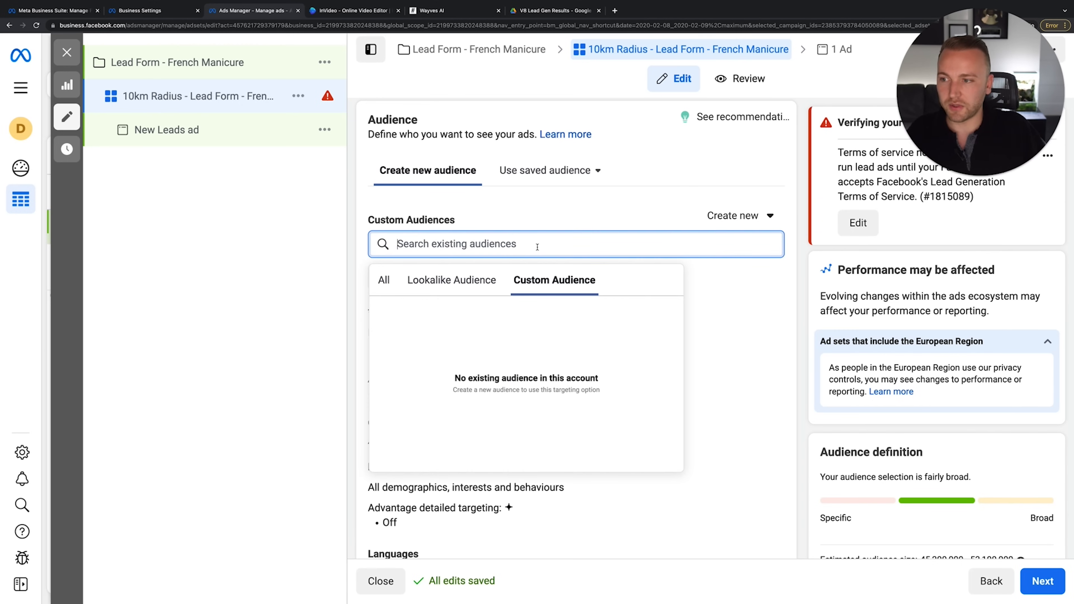
pyautogui.click(471, 280)
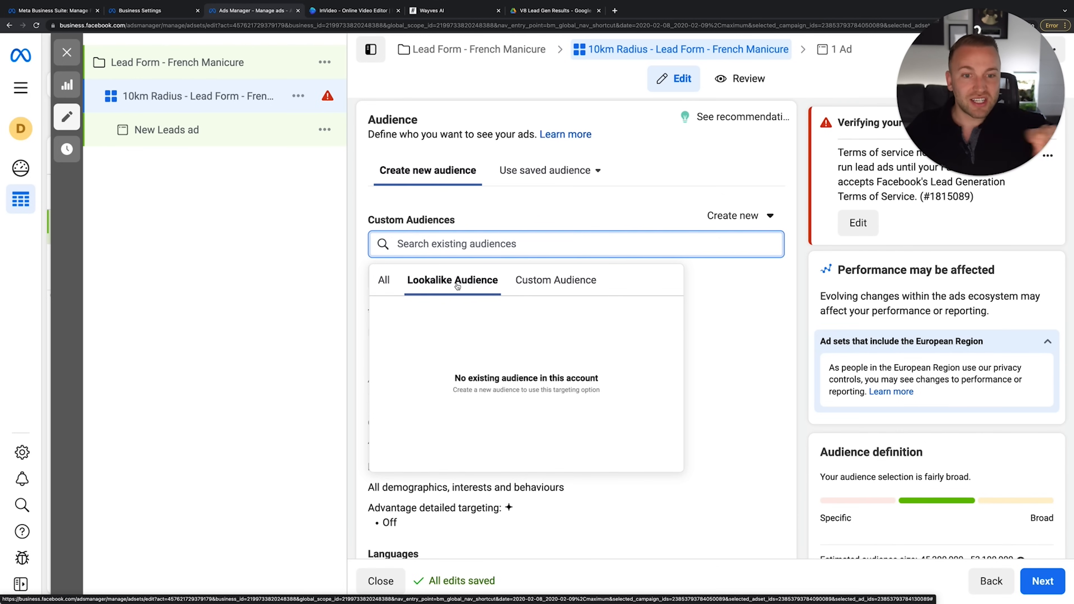
pyautogui.click(380, 282)
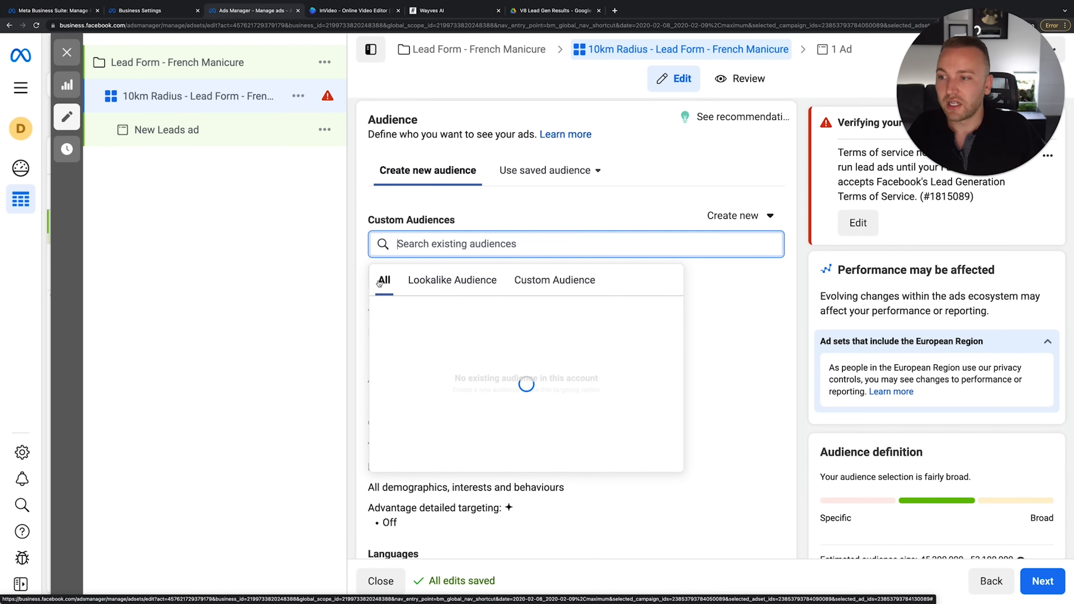
pyautogui.click(444, 220)
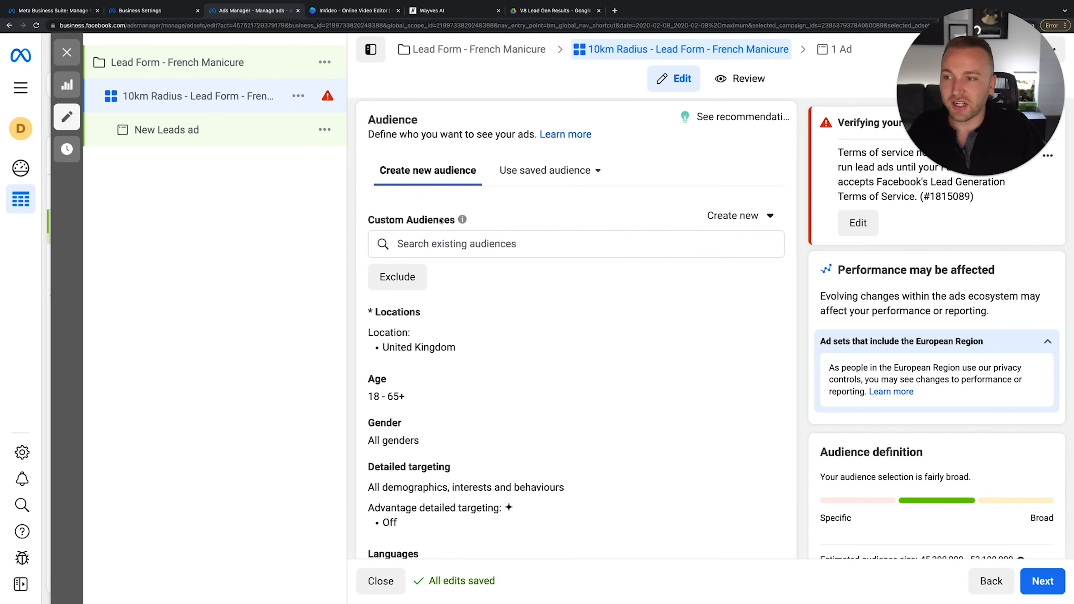
pyautogui.scroll(-3, 474, 280)
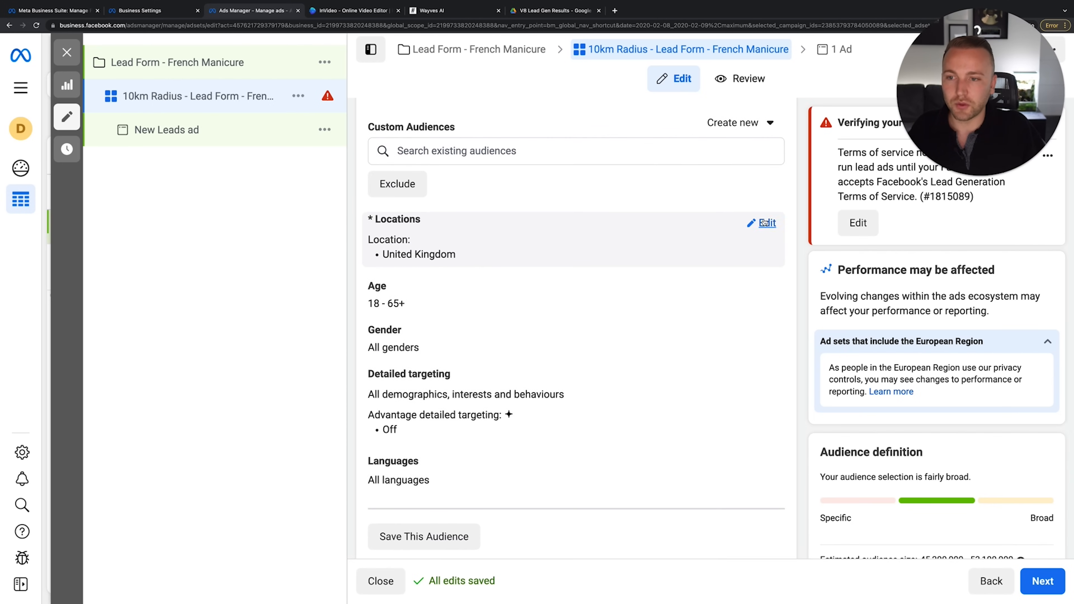
# Set location targeting to 'People living in this location' for the United Kingdom and show the map
pyautogui.click(766, 223)
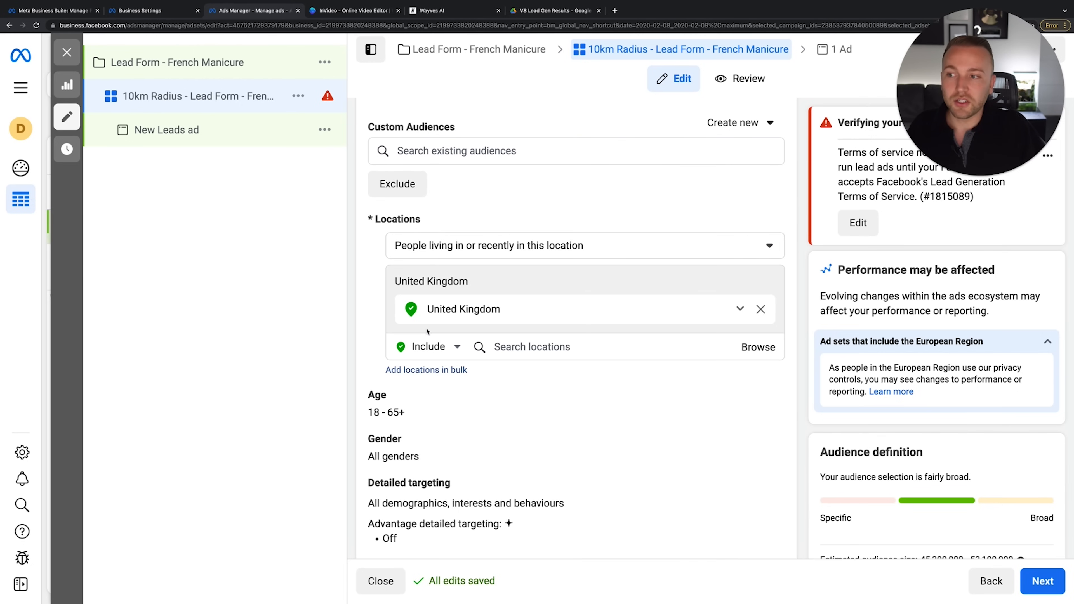
pyautogui.click(483, 244)
pyautogui.click(484, 245)
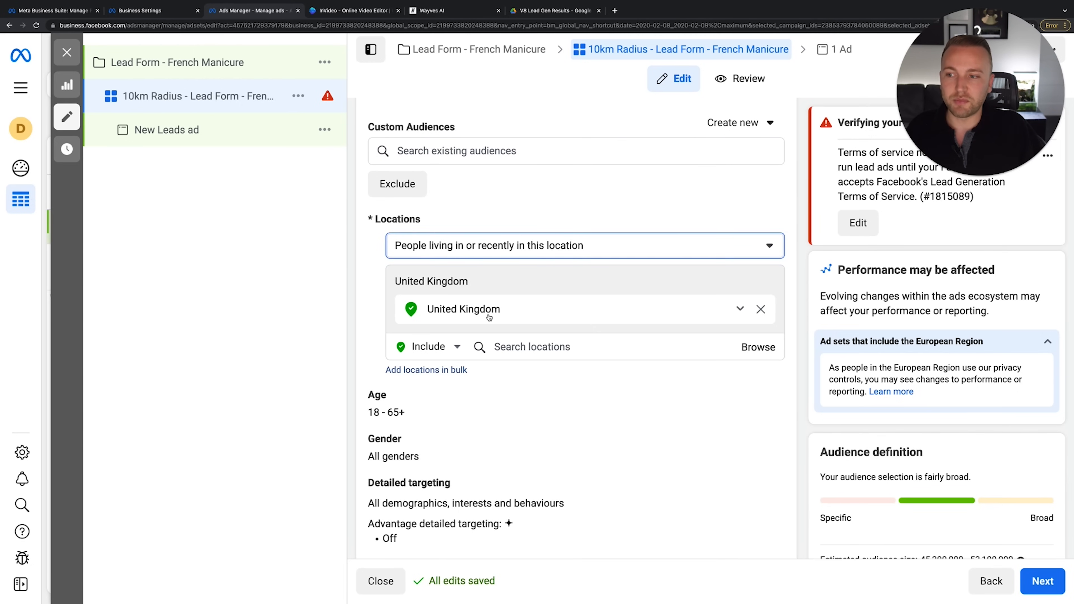
pyautogui.click(592, 247)
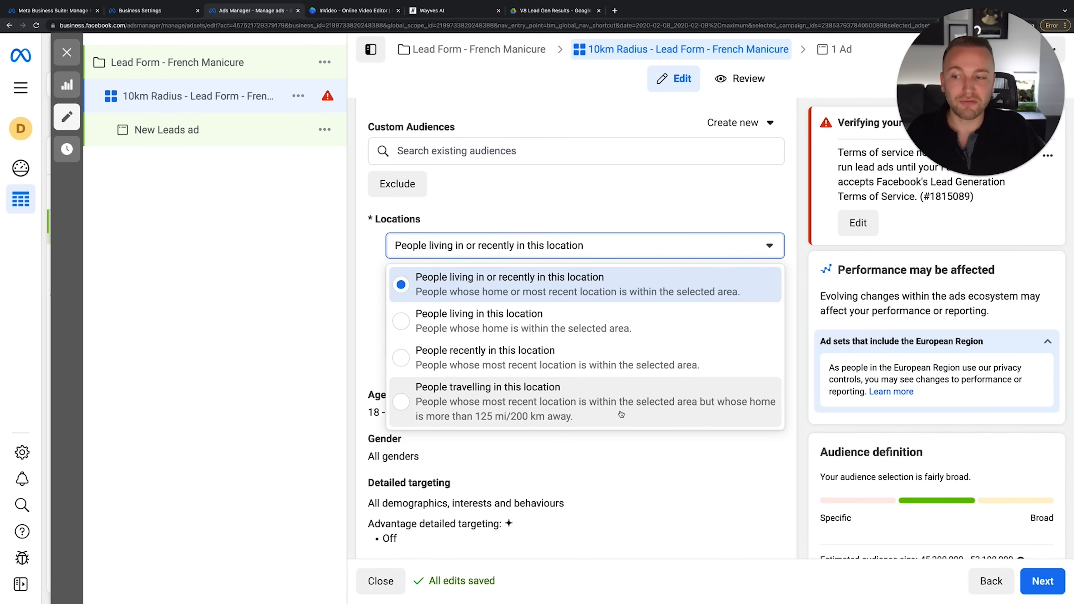
pyautogui.click(578, 316)
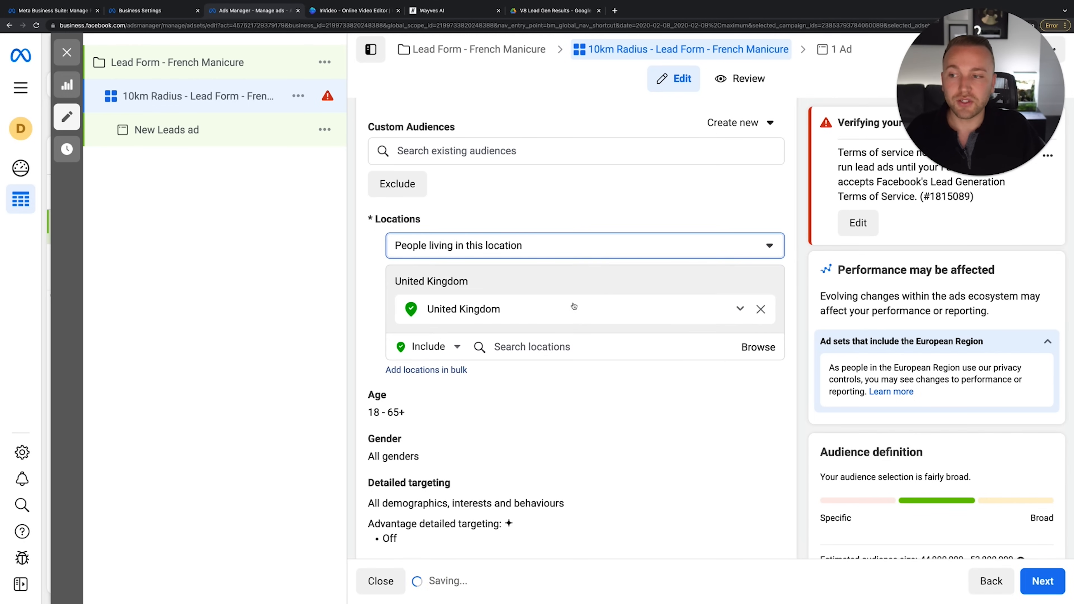
pyautogui.click(559, 250)
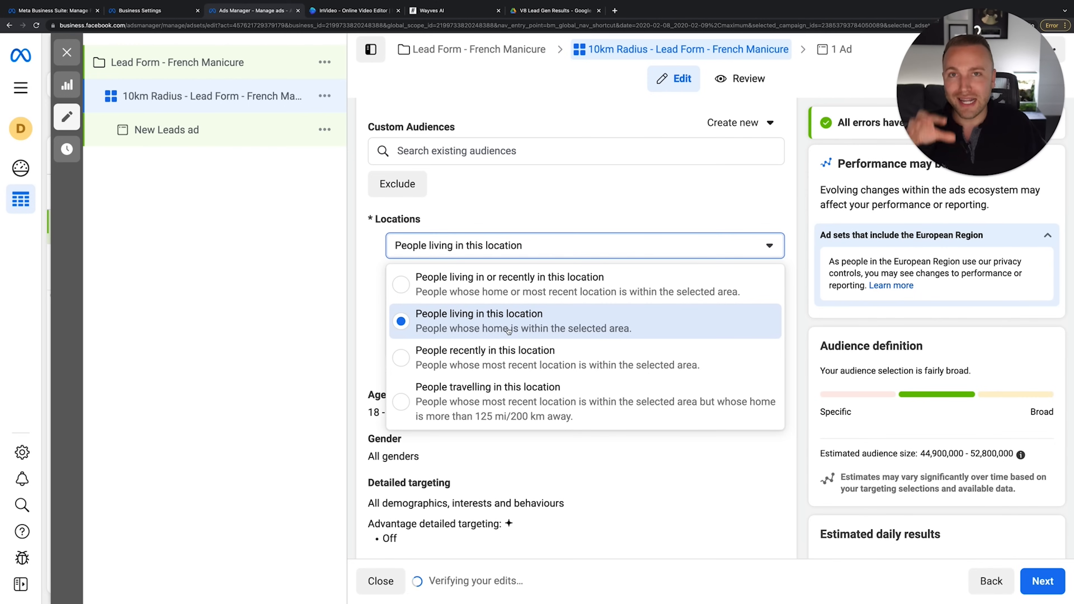
pyautogui.click(536, 243)
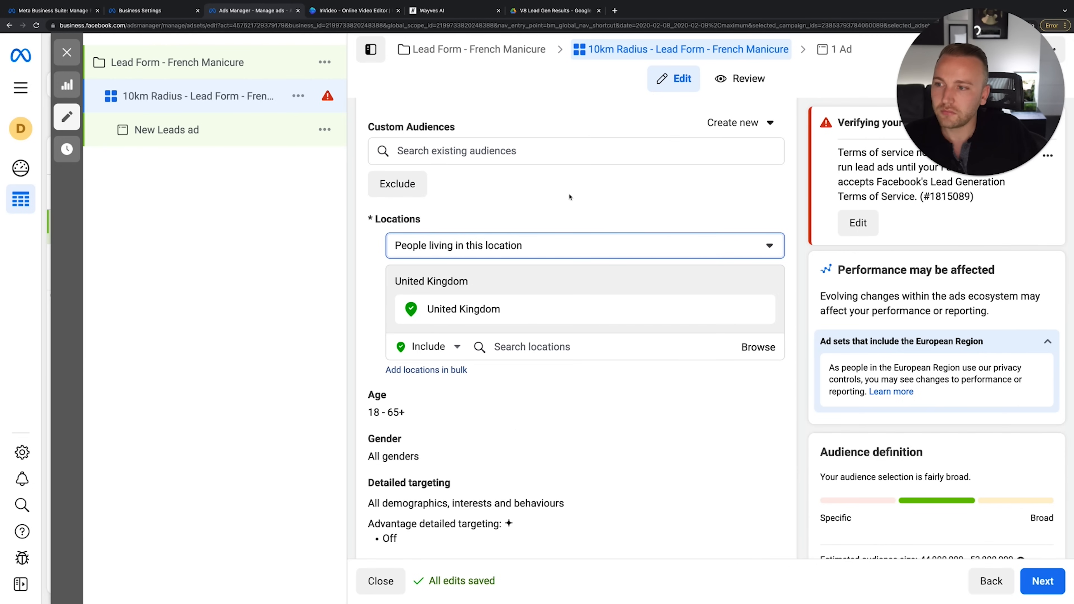
pyautogui.click(569, 254)
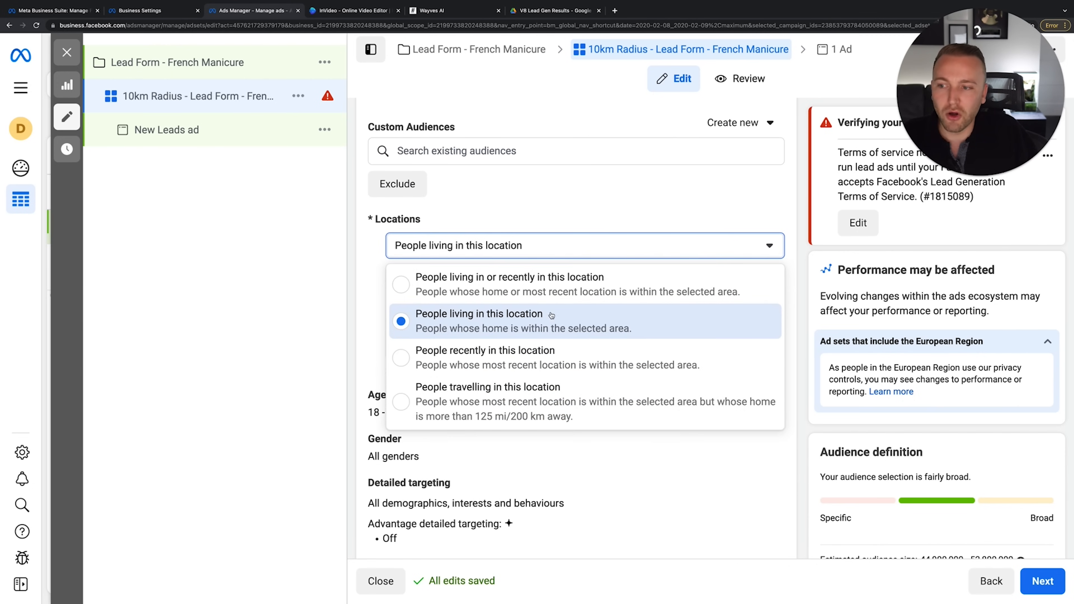
pyautogui.click(553, 246)
pyautogui.click(550, 246)
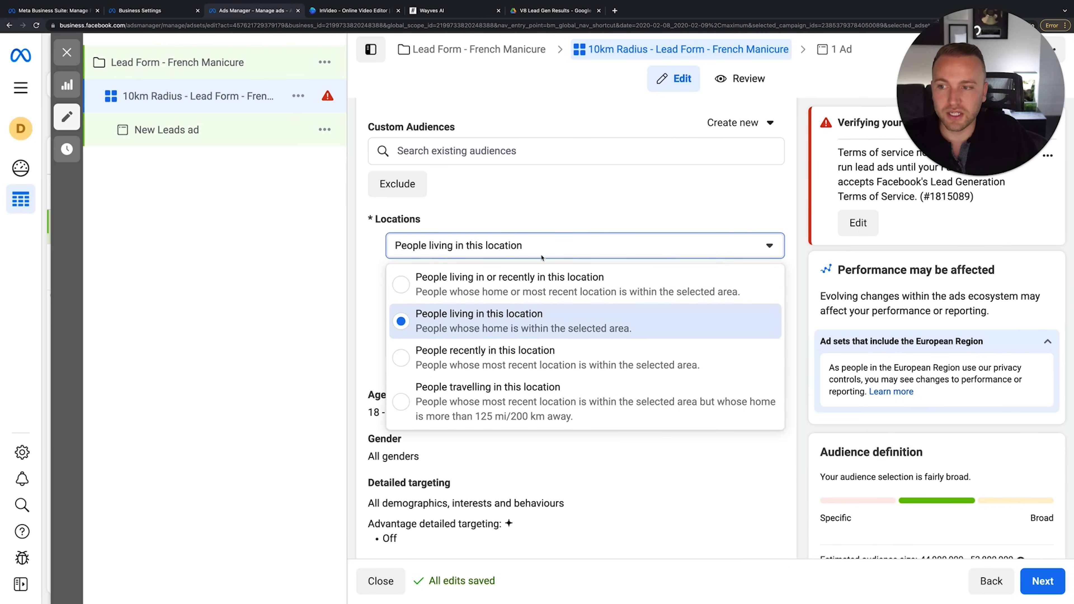
pyautogui.click(529, 308)
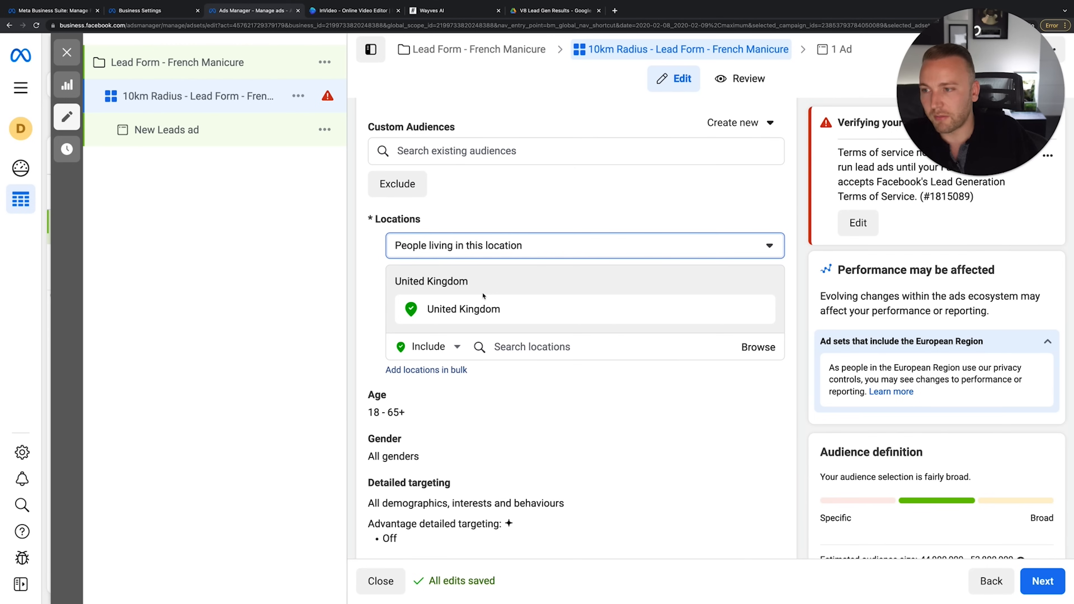
pyautogui.click(530, 302)
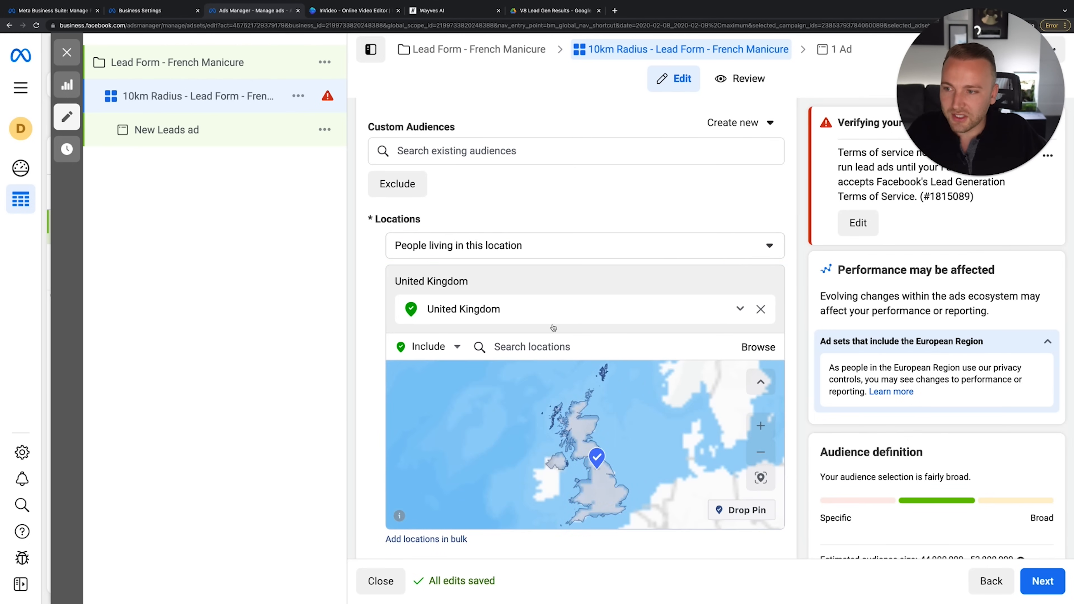
# Remove United Kingdom from the locations and zoom the map to central Norwich
pyautogui.click(761, 309)
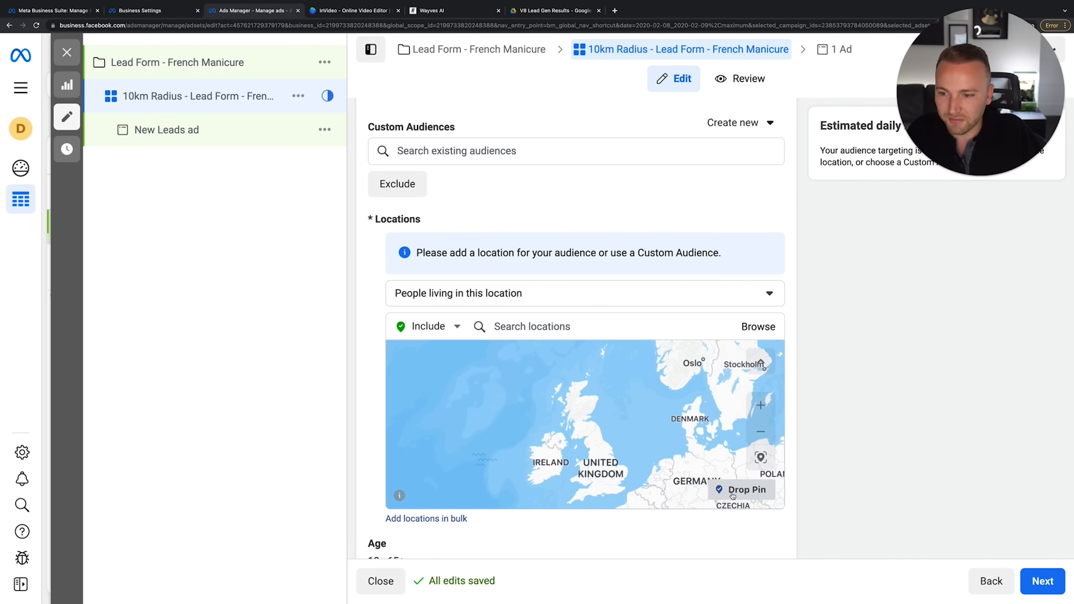
pyautogui.click(760, 405)
pyautogui.click(760, 407)
pyautogui.click(760, 407)
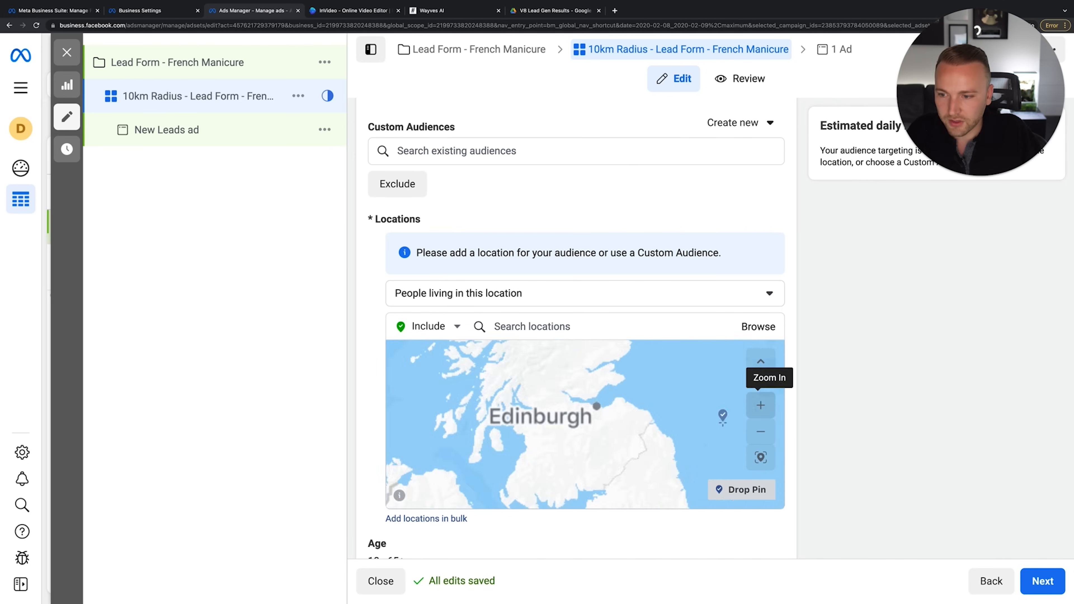
pyautogui.moveTo(587, 332); pyautogui.dragTo(522, 289)
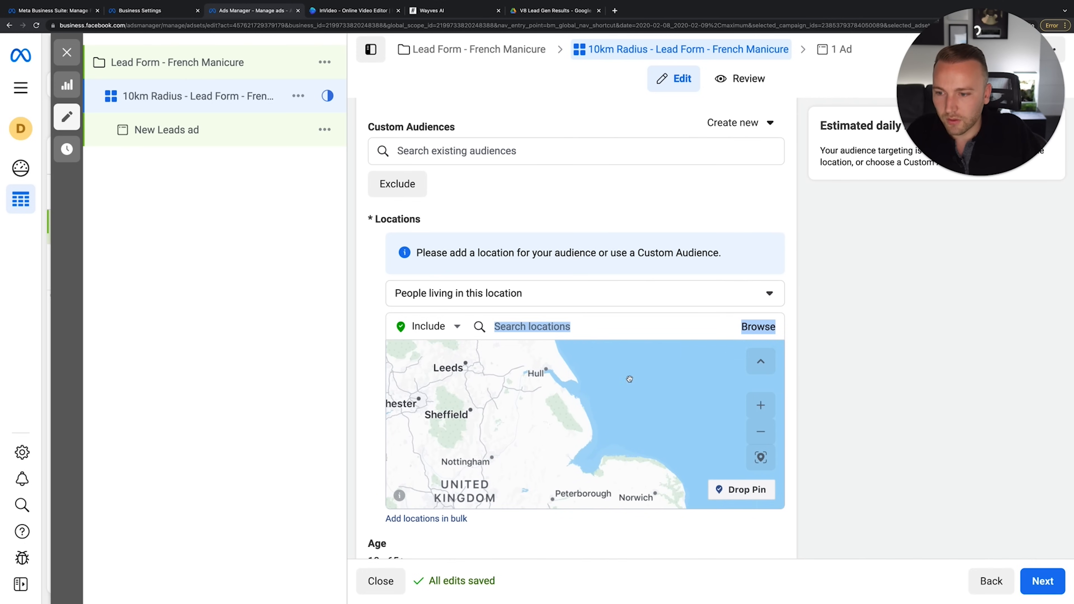
pyautogui.moveTo(643, 431); pyautogui.dragTo(600, 329)
pyautogui.click(752, 403)
pyautogui.click(751, 403)
pyautogui.click(752, 403)
pyautogui.moveTo(624, 373); pyautogui.dragTo(556, 518)
pyautogui.moveTo(611, 424); pyautogui.dragTo(530, 521)
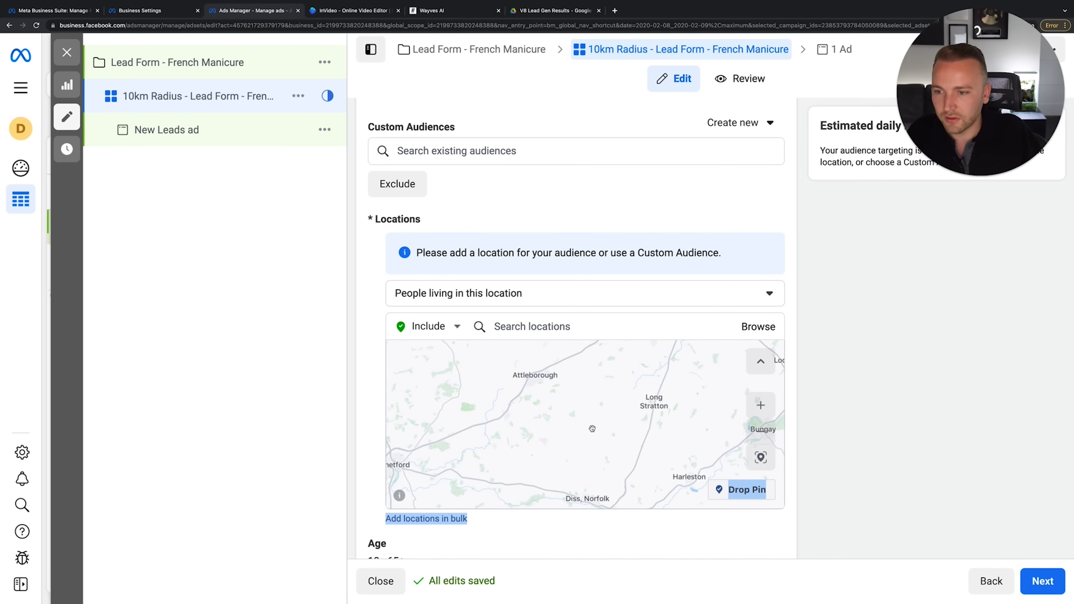
pyautogui.moveTo(603, 400); pyautogui.dragTo(554, 519)
pyautogui.click(758, 405)
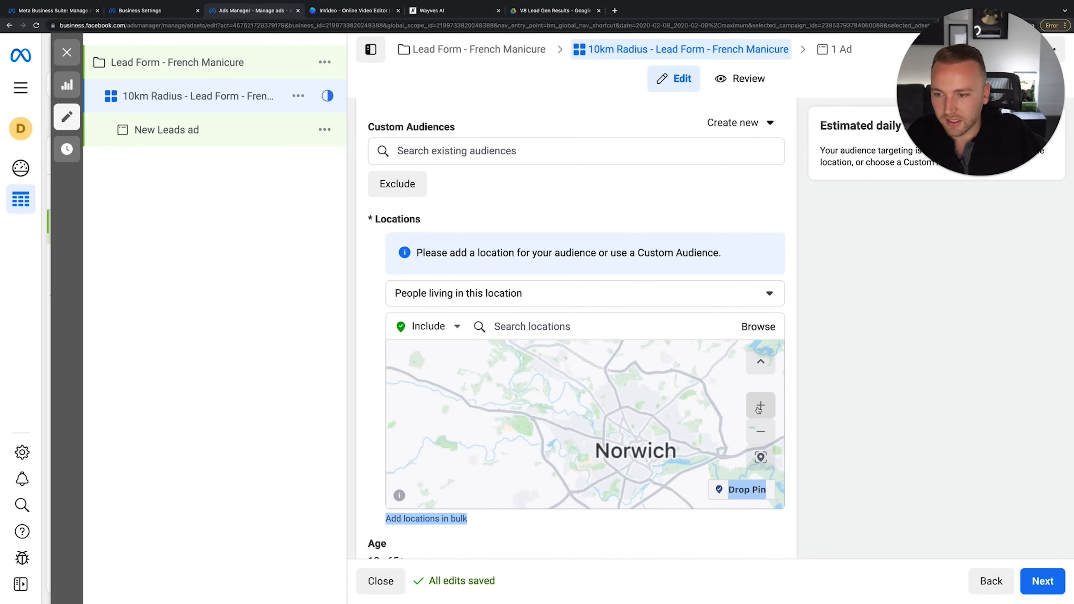
pyautogui.click(758, 405)
pyautogui.moveTo(712, 461); pyautogui.dragTo(622, 413)
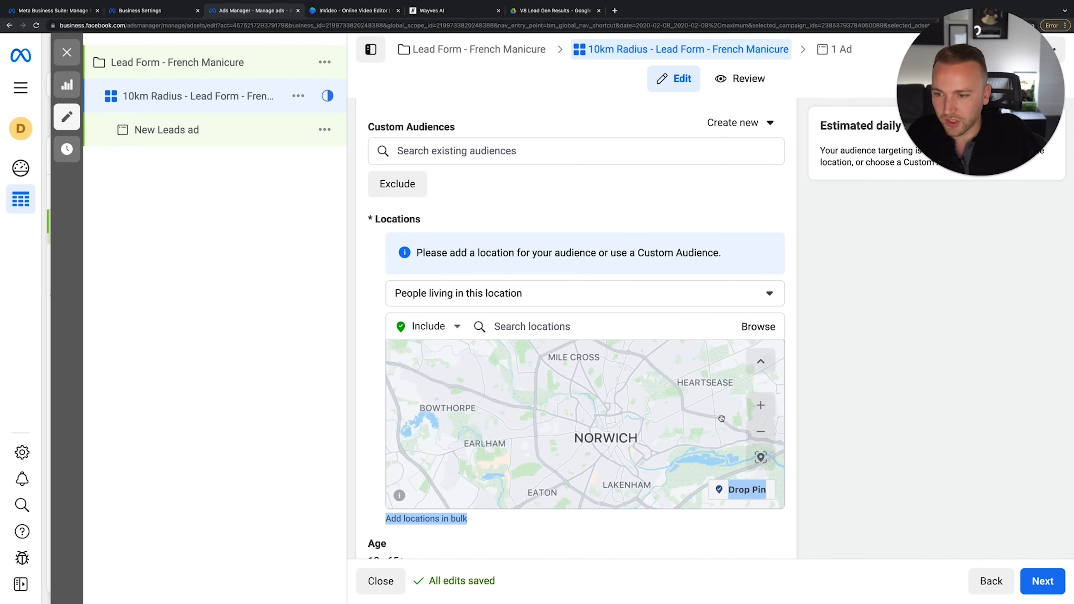
pyautogui.click(760, 405)
pyautogui.click(761, 405)
# Drop a pin on central Norwich and set its radius to 5 km
pyautogui.click(744, 490)
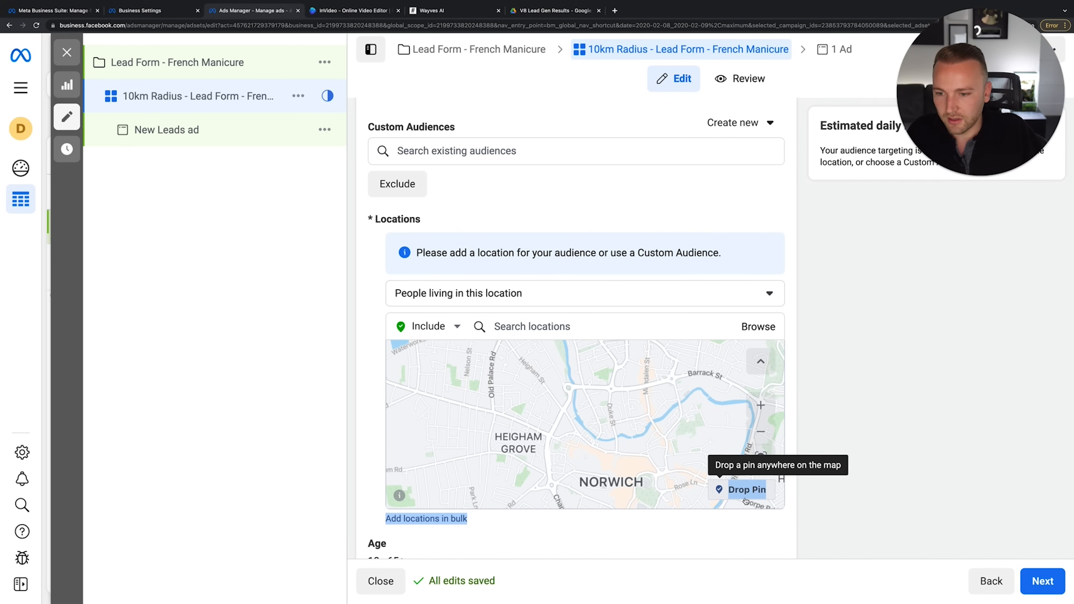
pyautogui.click(719, 489)
pyautogui.click(610, 403)
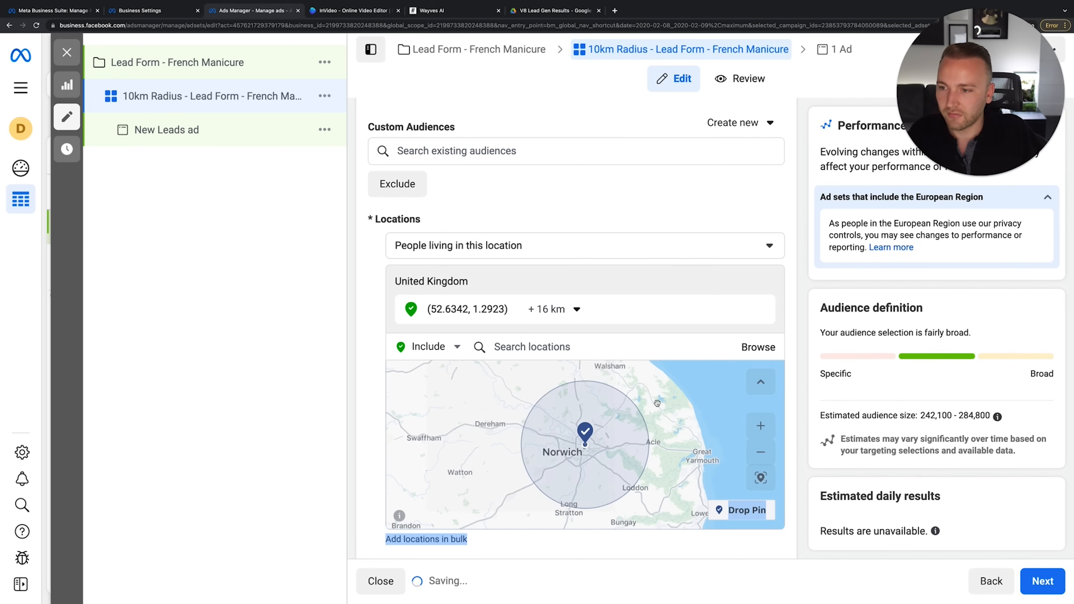
pyautogui.click(576, 311)
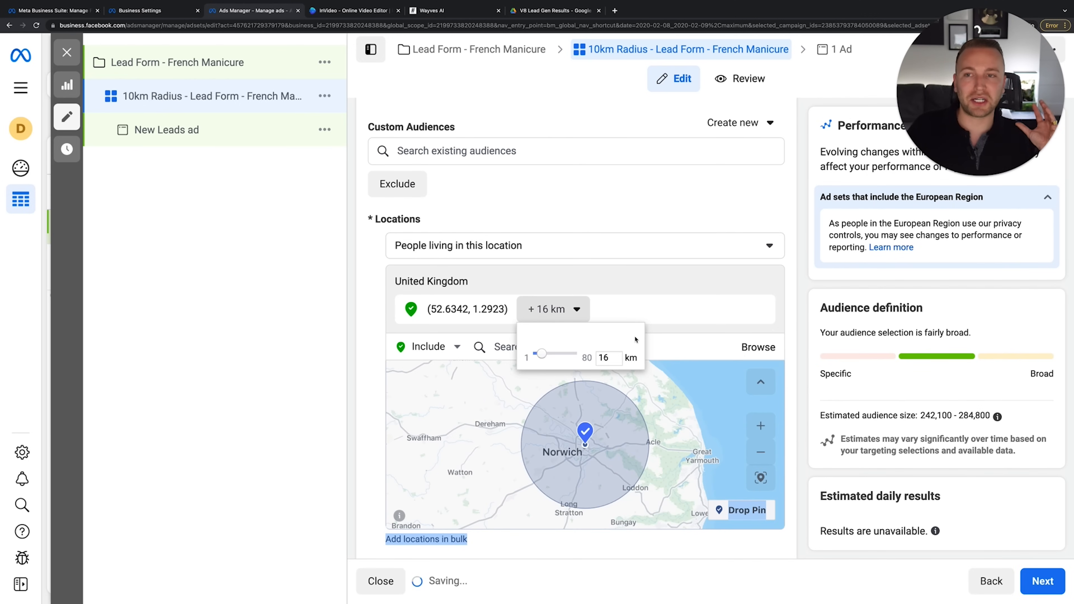
pyautogui.doubleClick(615, 359)
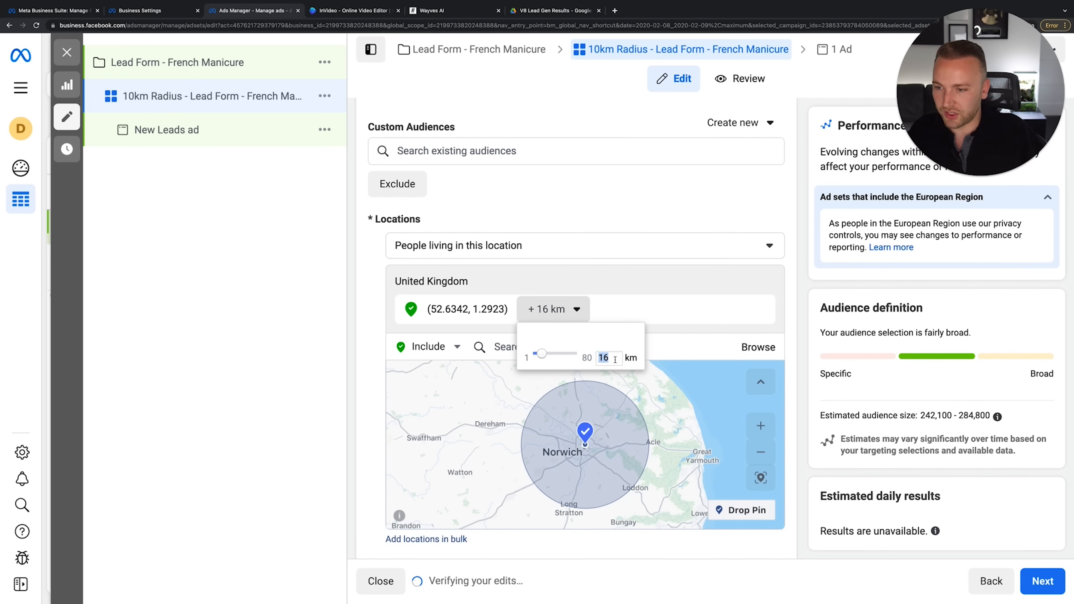
pyautogui.write('8')
pyautogui.press('Return')
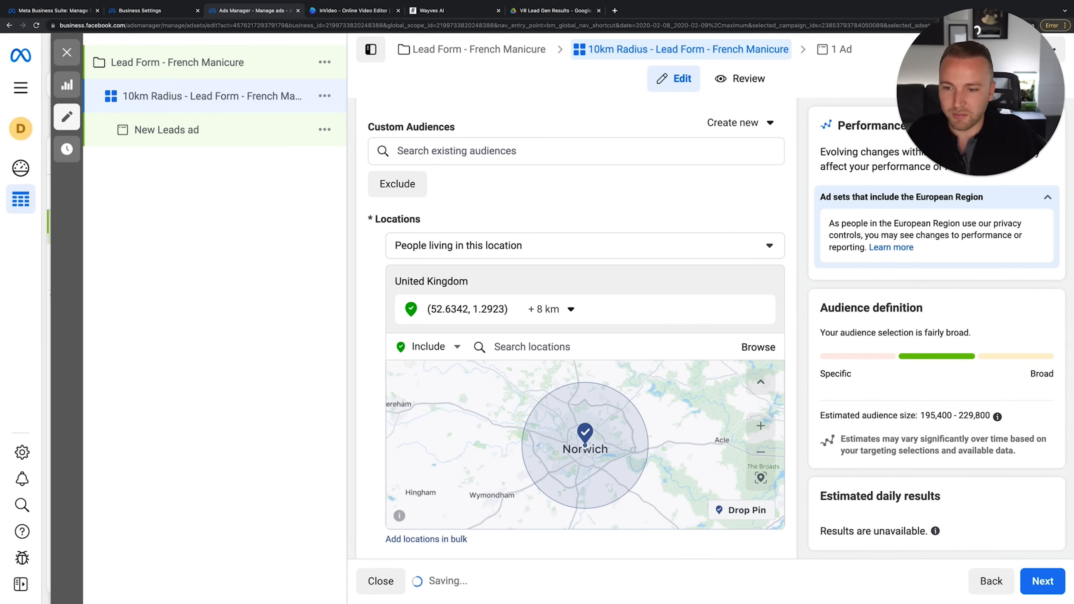
pyautogui.click(549, 305)
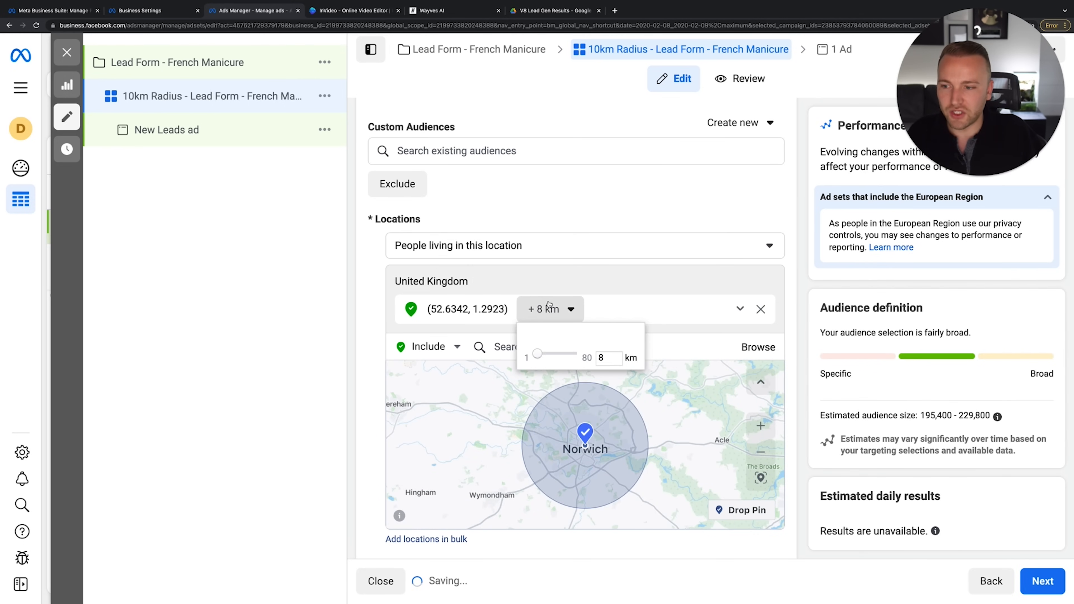
pyautogui.doubleClick(609, 356)
pyautogui.write('5')
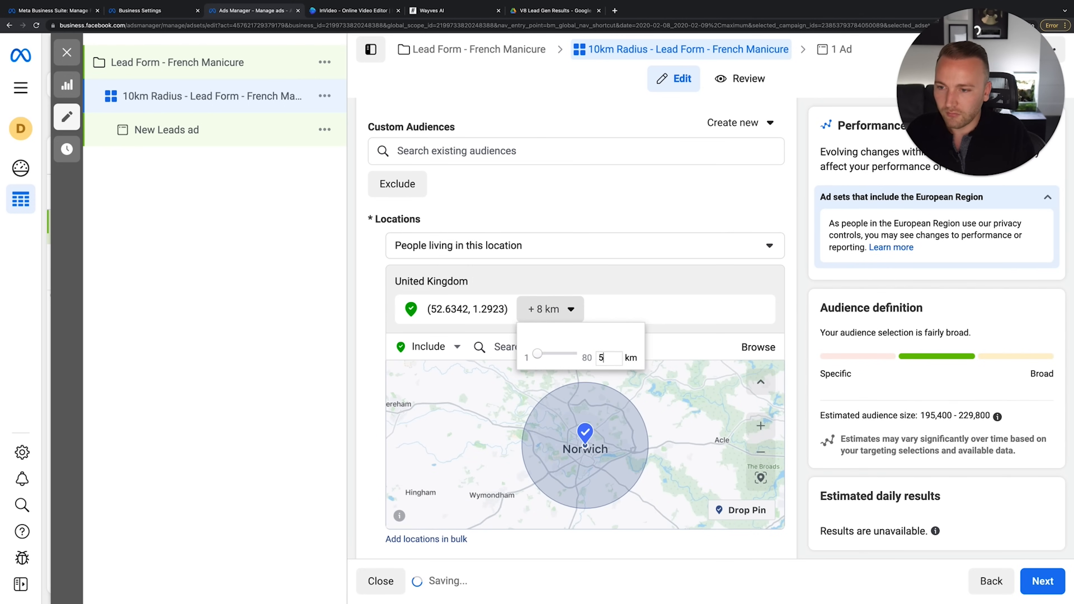
pyautogui.press('Return')
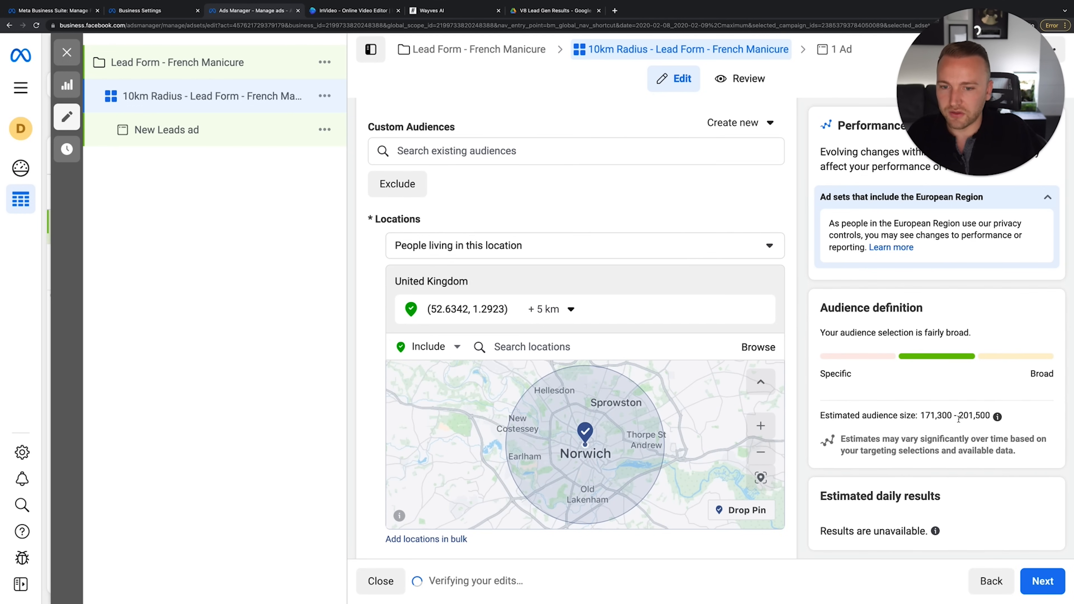
# Collapse the terms-of-service and verification warnings on the page
pyautogui.scroll(-2, 940, 430)
pyautogui.scroll(-1, 986, 449)
pyautogui.click(1050, 157)
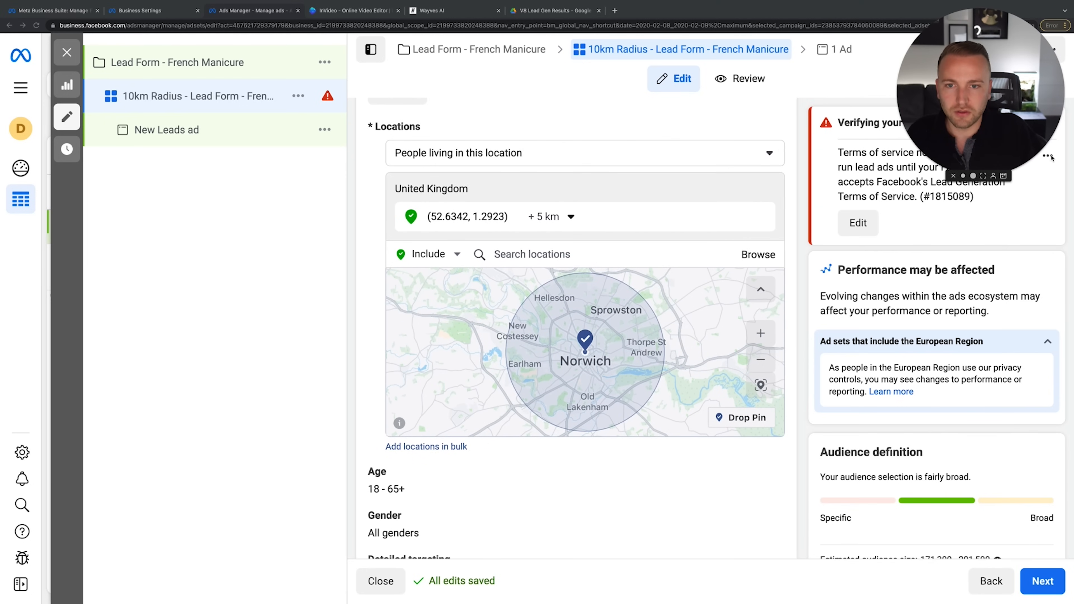
pyautogui.click(1048, 155)
pyautogui.click(1047, 155)
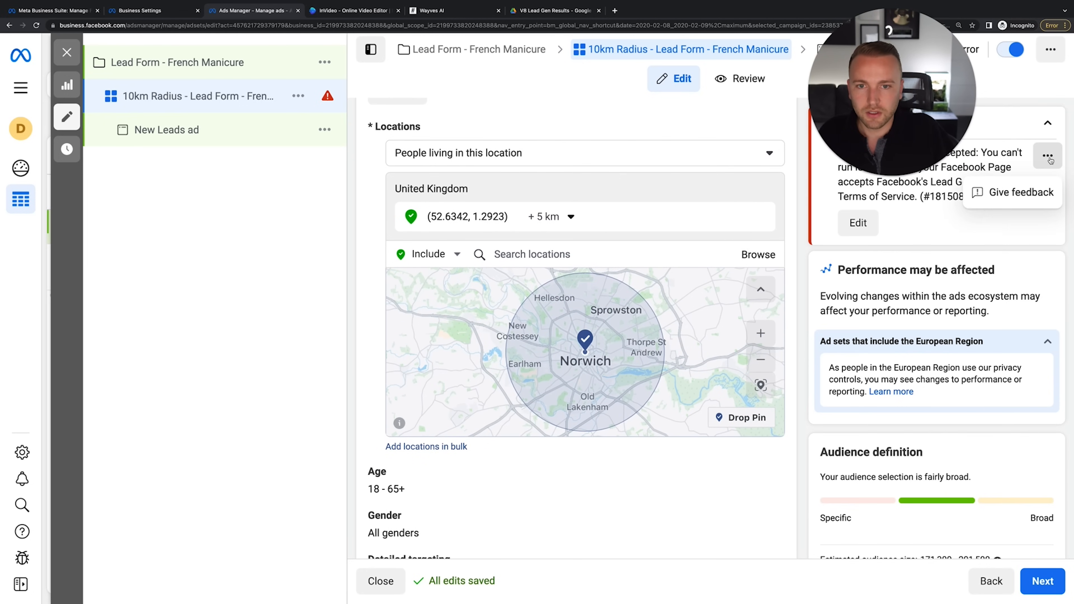
pyautogui.click(1049, 155)
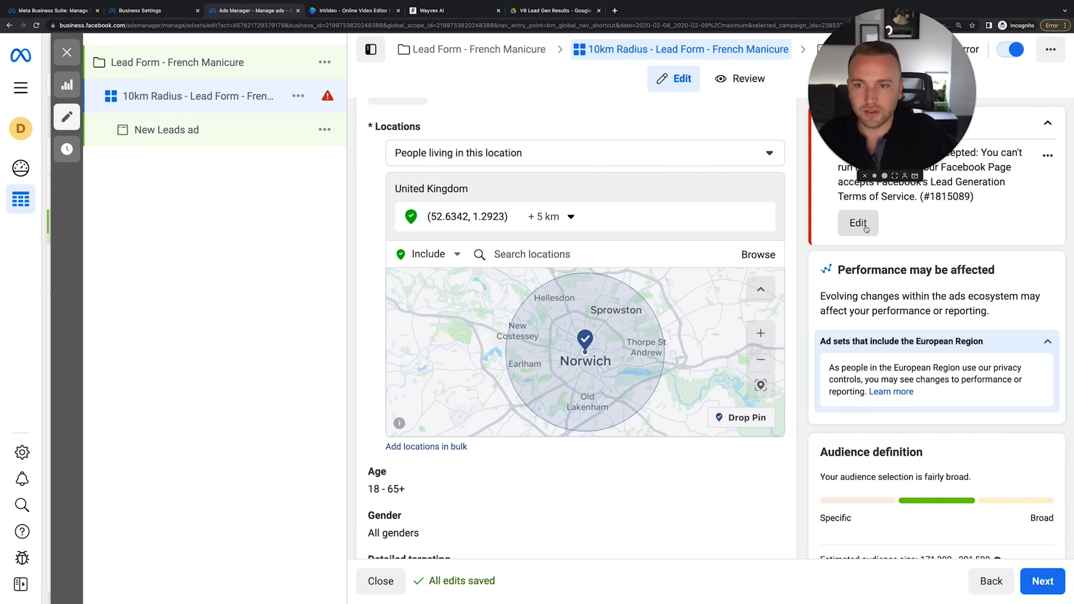
pyautogui.moveTo(892, 90); pyautogui.dragTo(981, 91)
pyautogui.click(1046, 124)
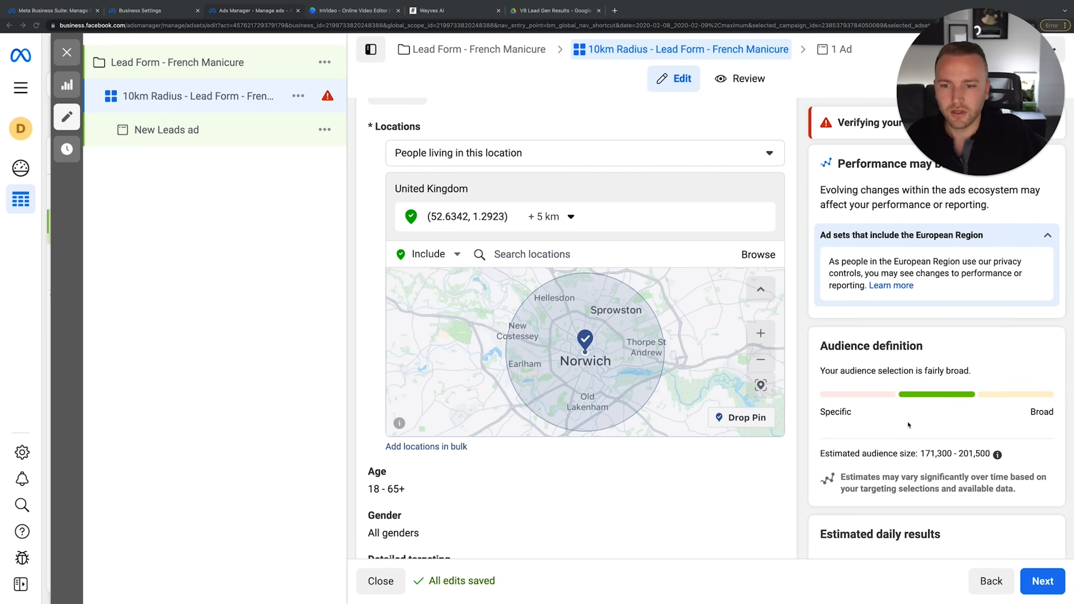
# Check the estimated audience size and confirm the 5 km radius setting
pyautogui.scroll(-2, 583, 380)
pyautogui.scroll(2, 909, 424)
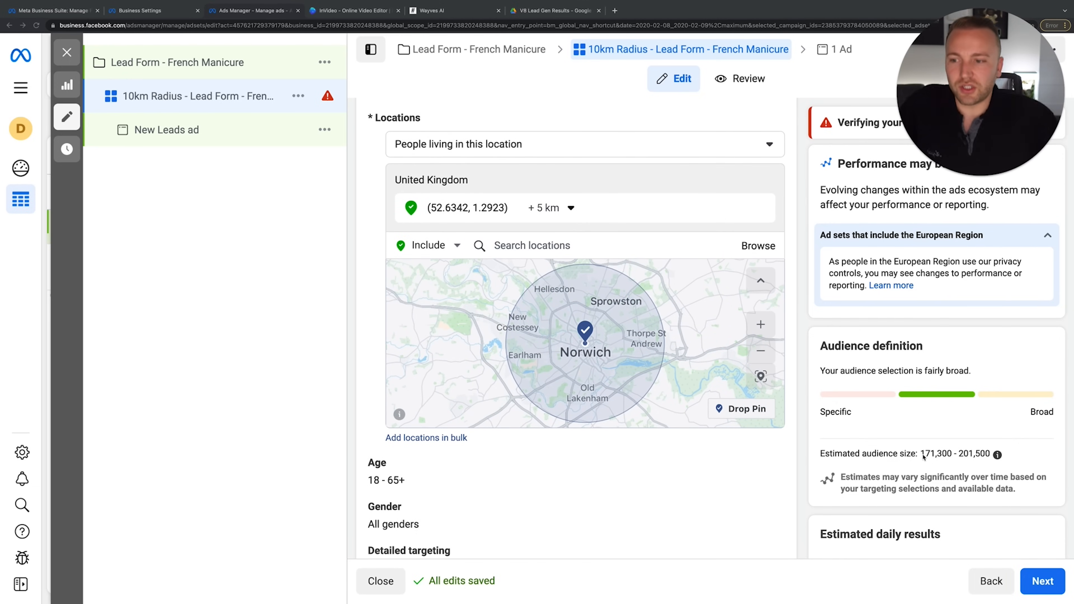
pyautogui.moveTo(923, 457); pyautogui.dragTo(946, 453)
pyautogui.click(946, 453)
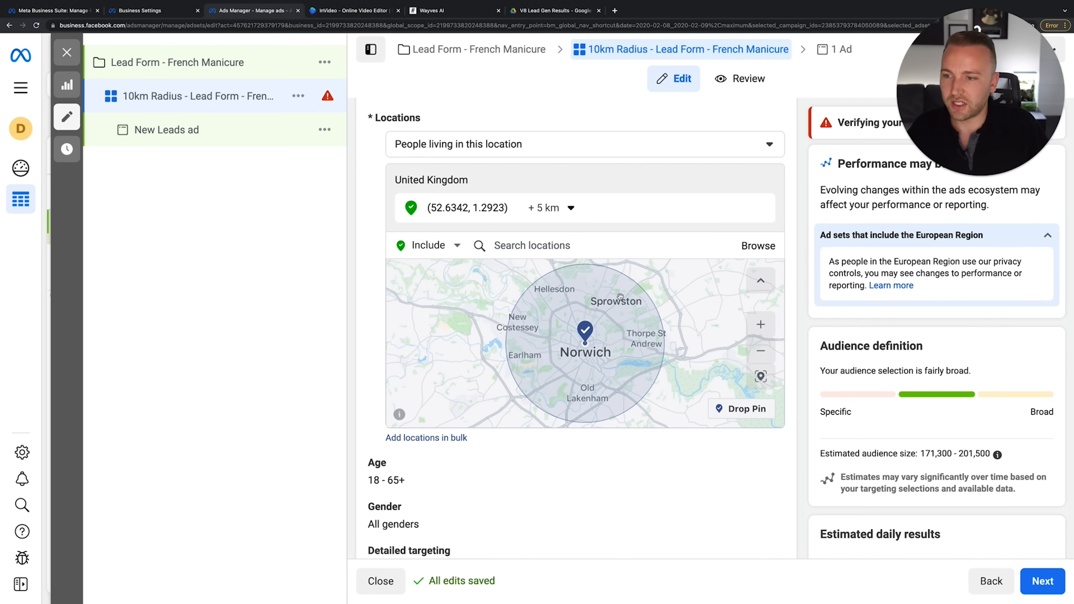
pyautogui.click(550, 208)
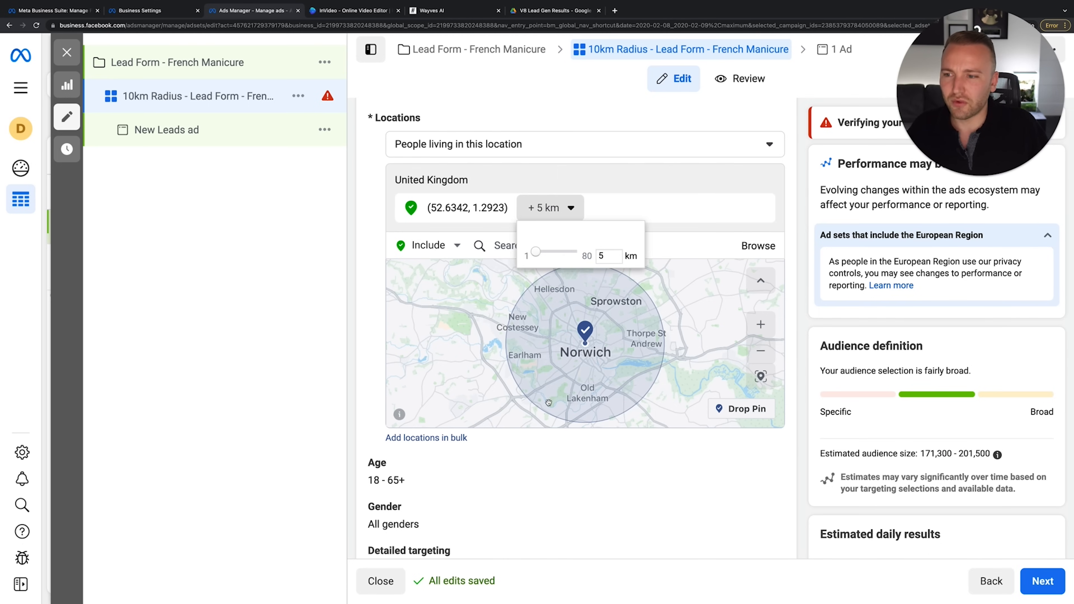
pyautogui.click(633, 200)
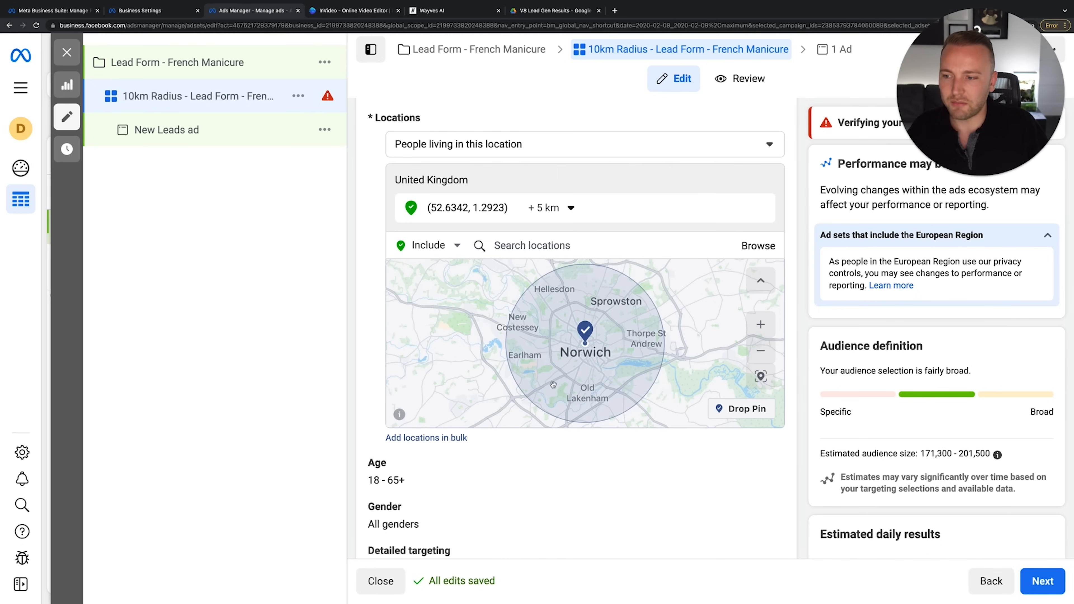
pyautogui.scroll(5, 553, 385)
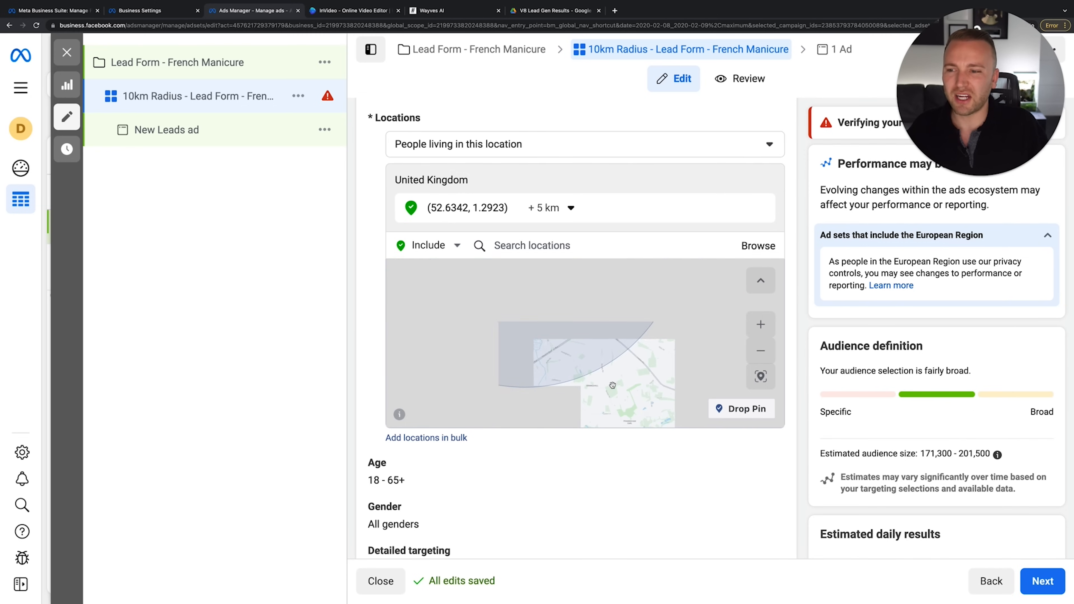
pyautogui.scroll(-2, 612, 385)
# Recentre the map on Norwich and confirm the 5 km location radius
pyautogui.moveTo(652, 404); pyautogui.dragTo(675, 435)
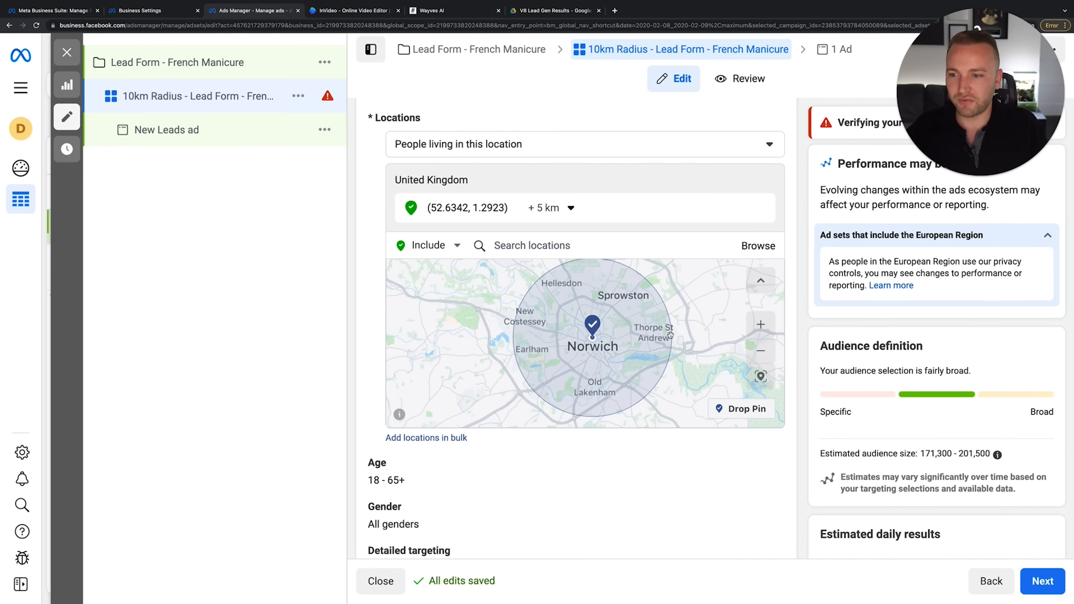
pyautogui.click(567, 208)
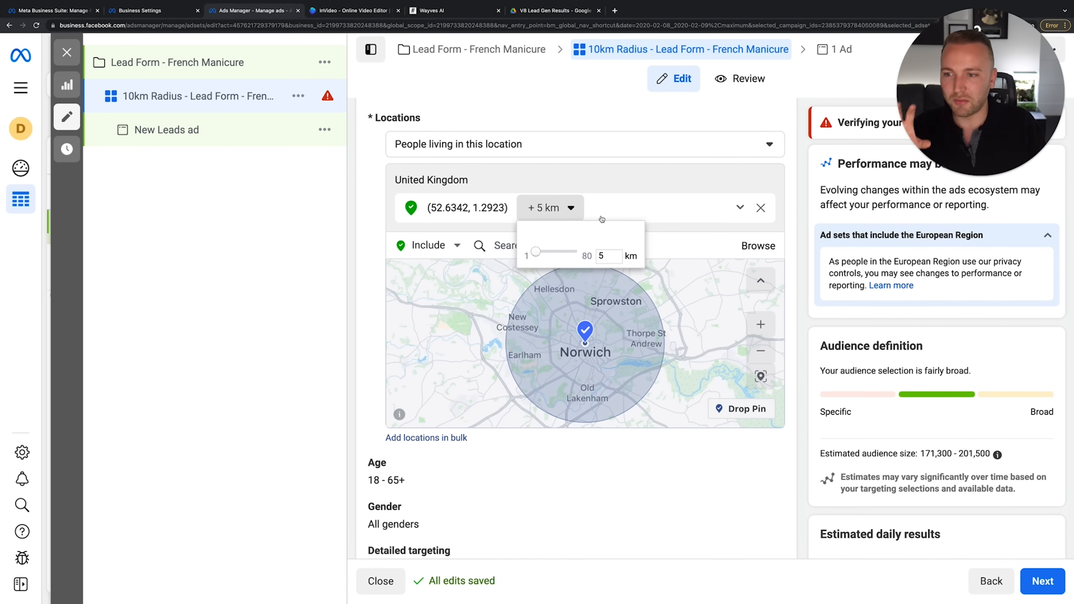
pyautogui.click(579, 452)
pyautogui.scroll(-1, 579, 455)
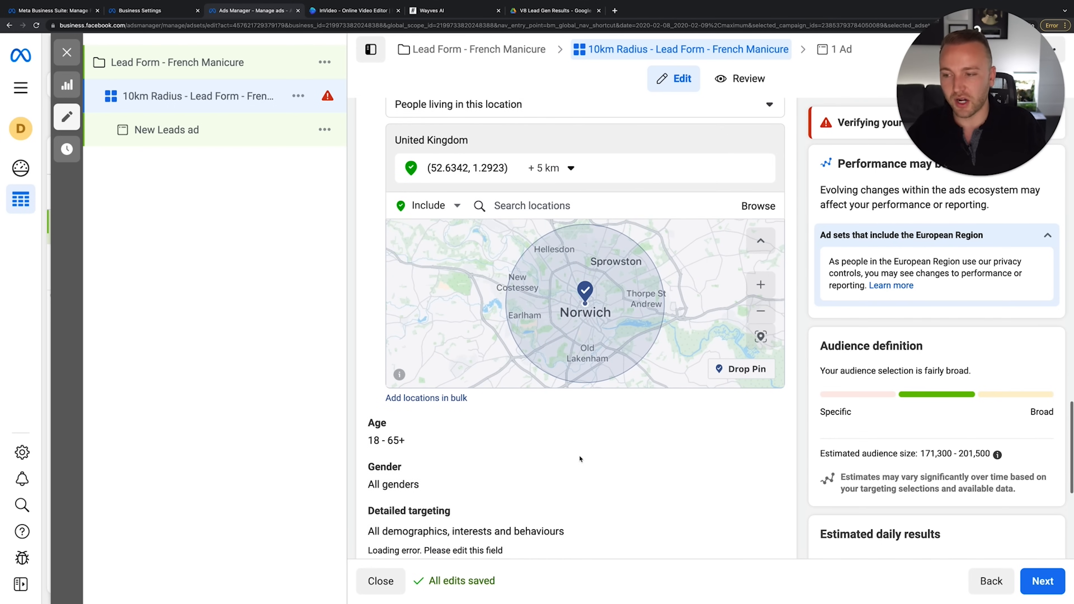
pyautogui.scroll(-1, 580, 459)
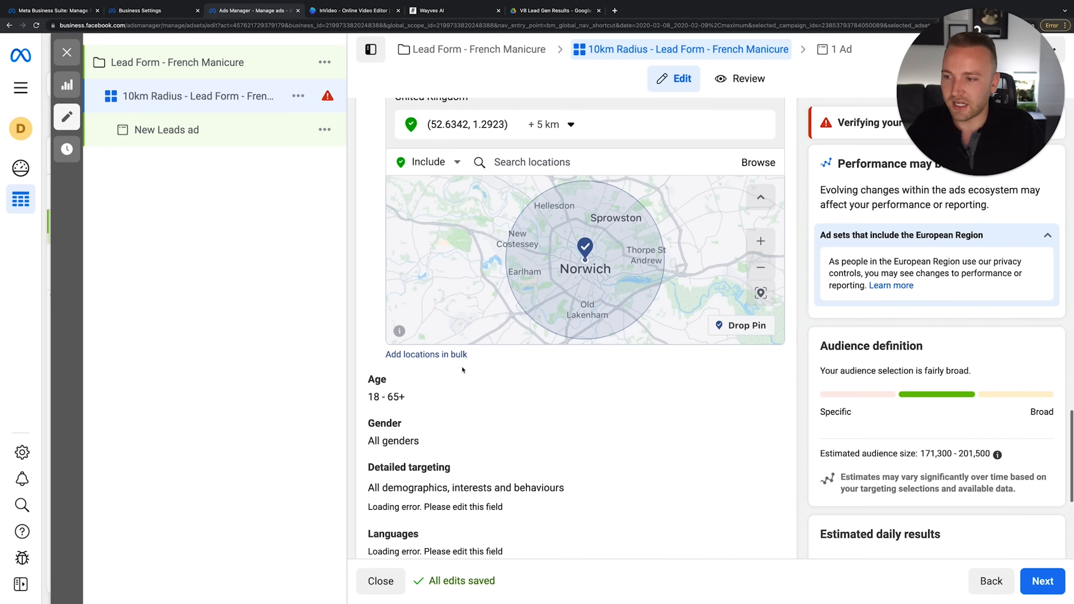
pyautogui.scroll(-1, 618, 390)
# Restrict gender to Women, keeping ages 18–65+, and bring up detailed targeting
pyautogui.click(763, 330)
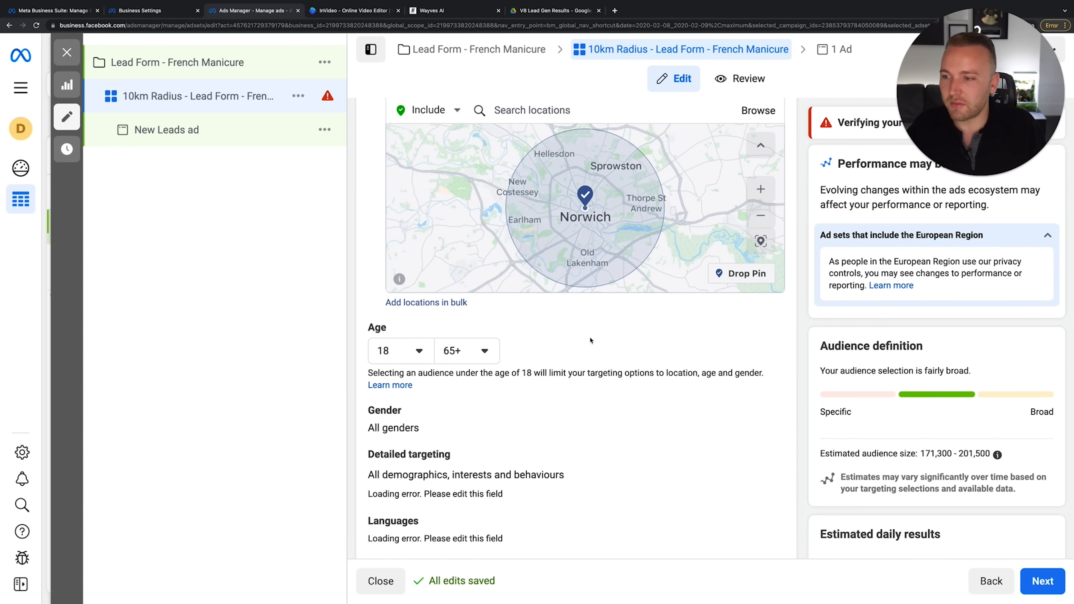
pyautogui.click(766, 413)
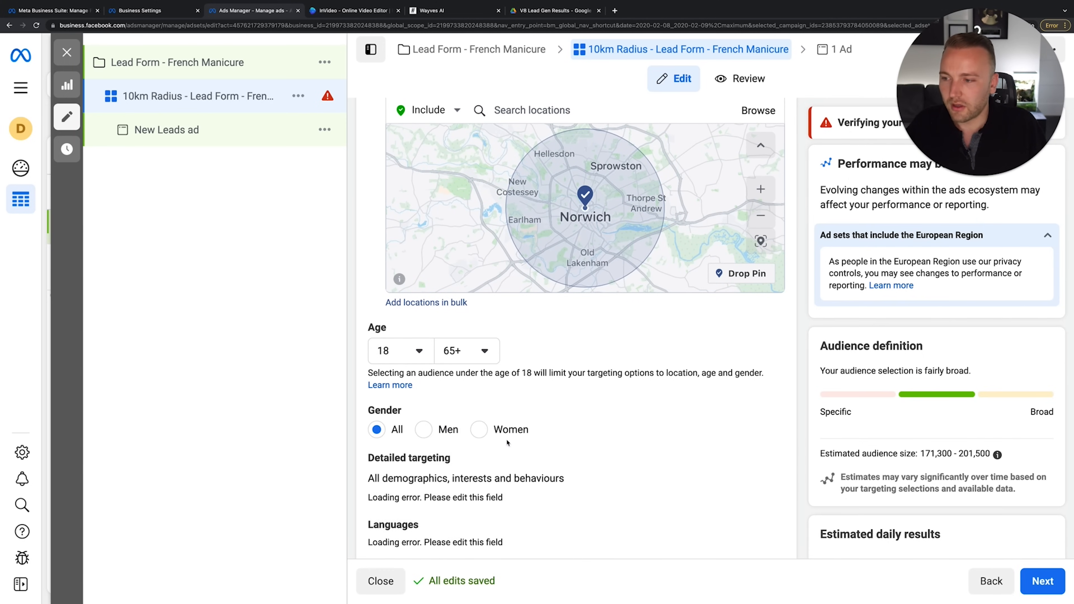
pyautogui.scroll(-1, 428, 375)
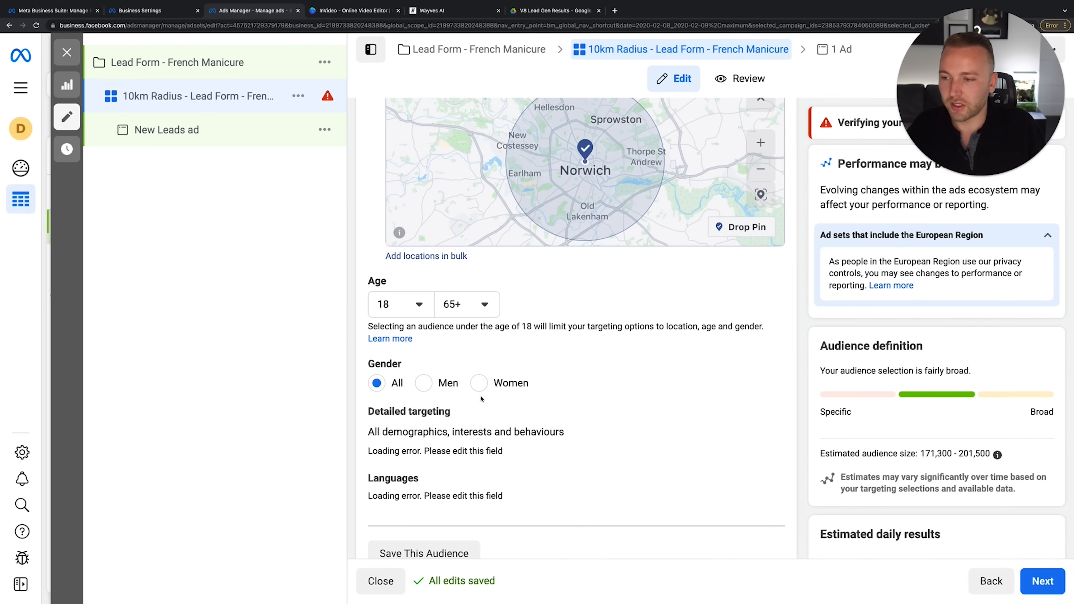
pyautogui.click(479, 383)
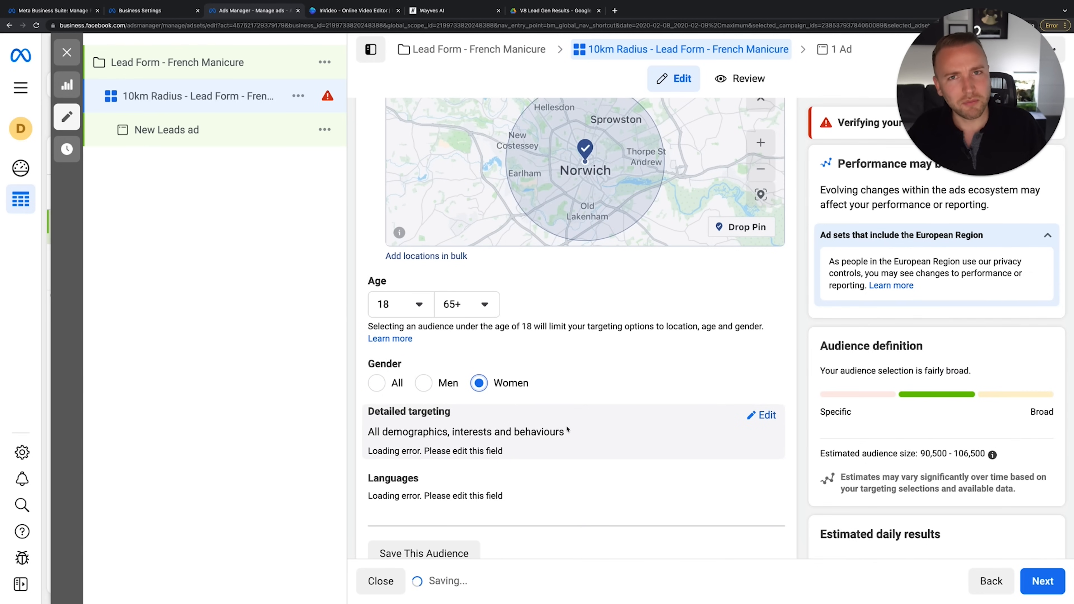
pyautogui.scroll(-2, 687, 441)
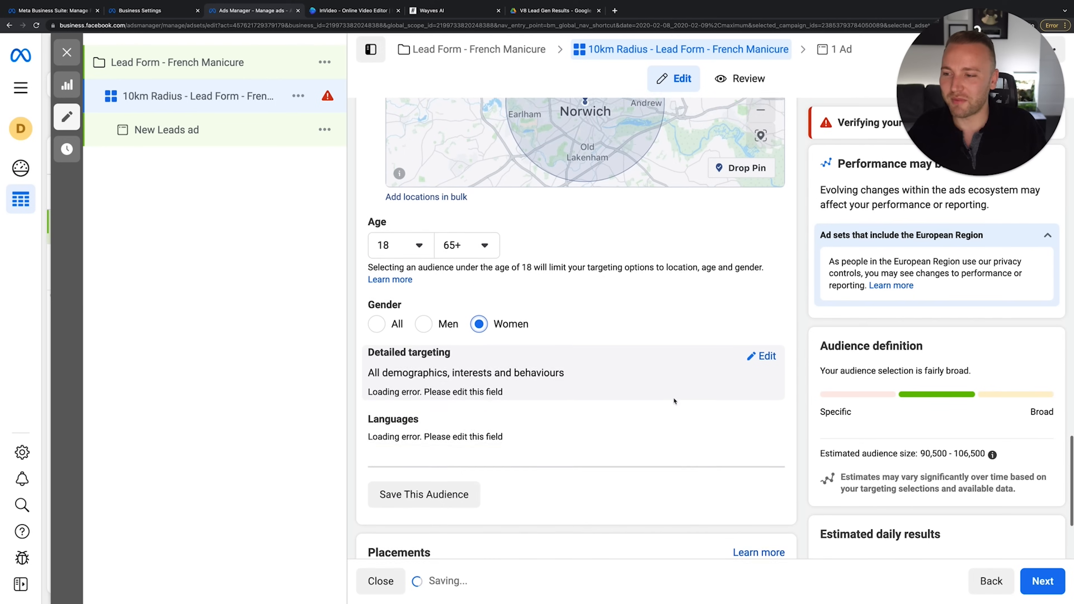
pyautogui.click(764, 327)
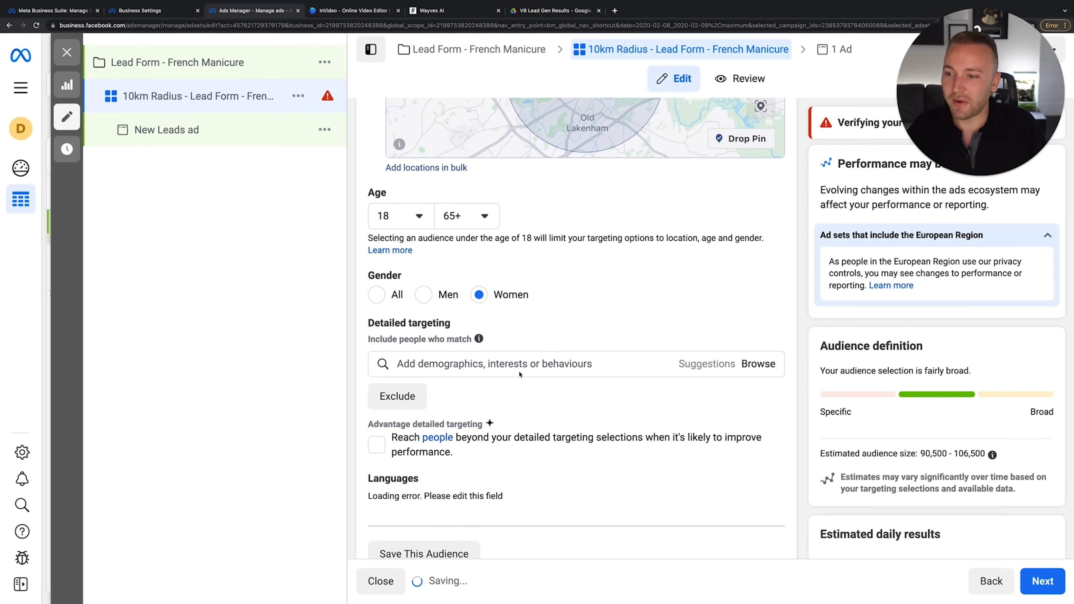
pyautogui.click(511, 365)
pyautogui.scroll(-1, 589, 383)
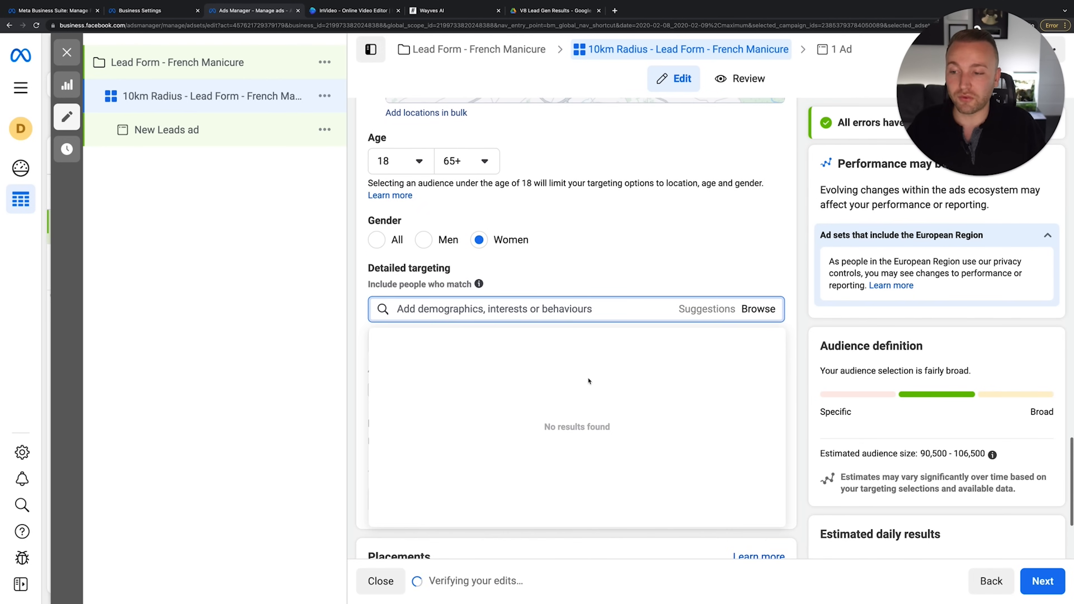
pyautogui.click(701, 313)
pyautogui.click(758, 309)
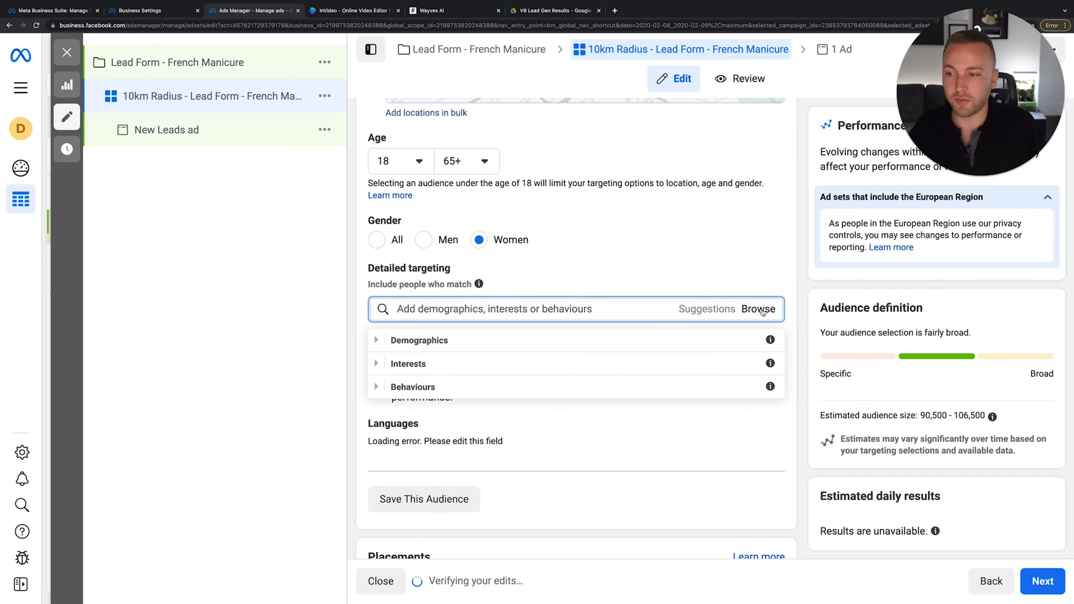
pyautogui.click(391, 341)
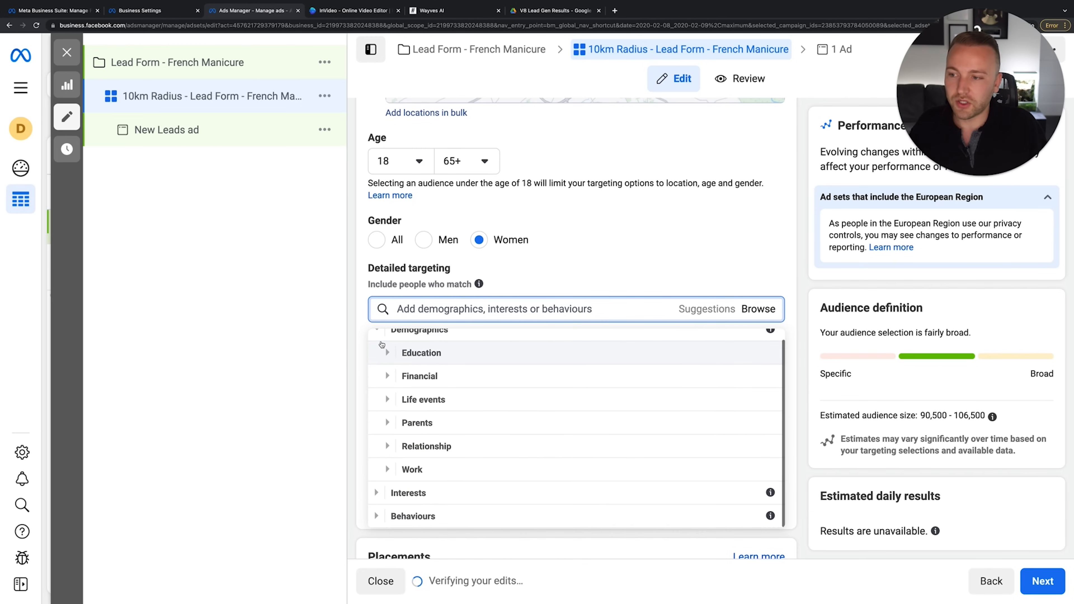
pyautogui.click(390, 353)
pyautogui.click(396, 366)
pyautogui.click(400, 343)
pyautogui.click(389, 343)
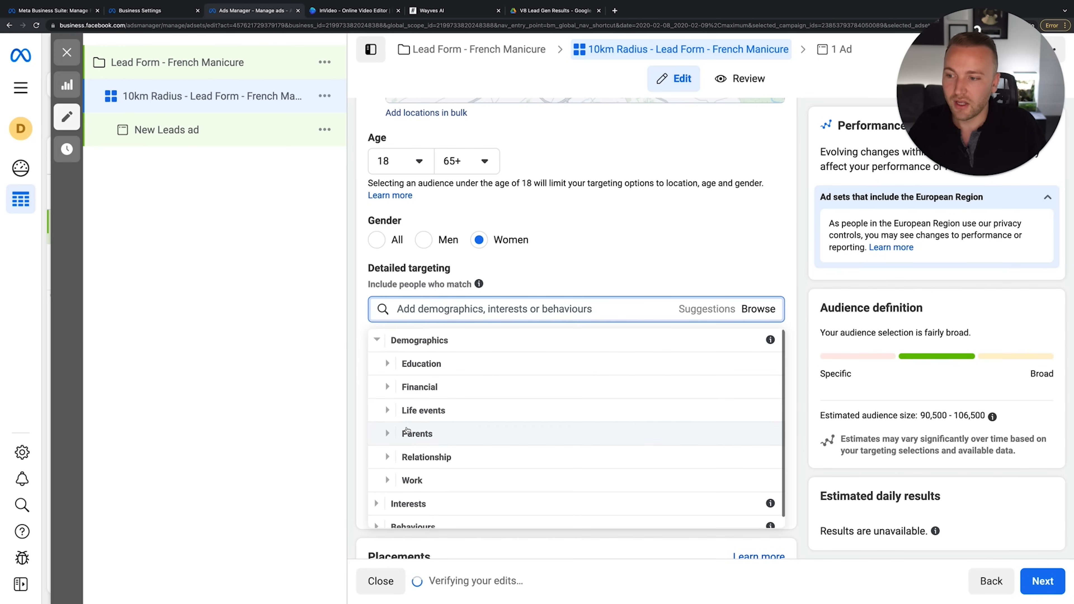
pyautogui.click(388, 387)
pyautogui.click(388, 352)
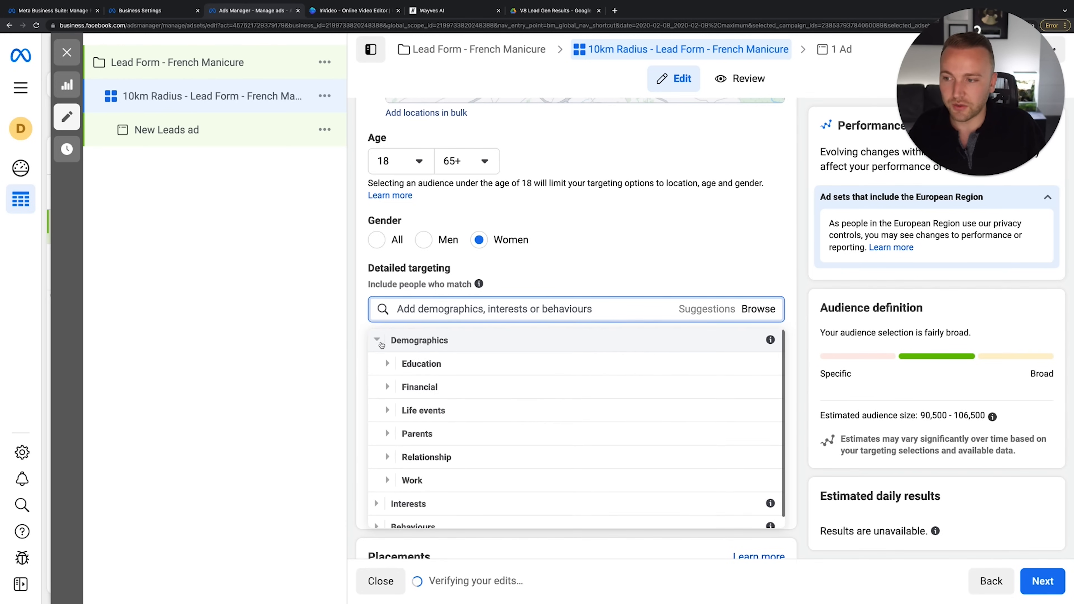
pyautogui.click(376, 340)
pyautogui.click(373, 367)
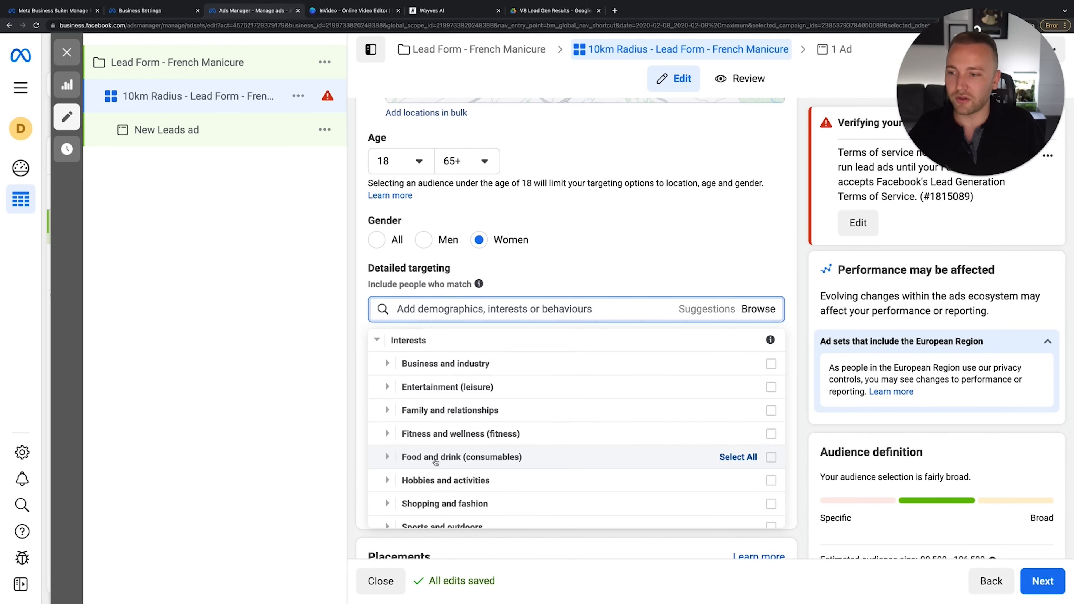
pyautogui.scroll(-1, 436, 462)
pyautogui.click(393, 438)
pyautogui.scroll(-1, 396, 445)
pyautogui.click(398, 363)
pyautogui.scroll(3, 396, 365)
pyautogui.click(390, 356)
pyautogui.scroll(3, 390, 360)
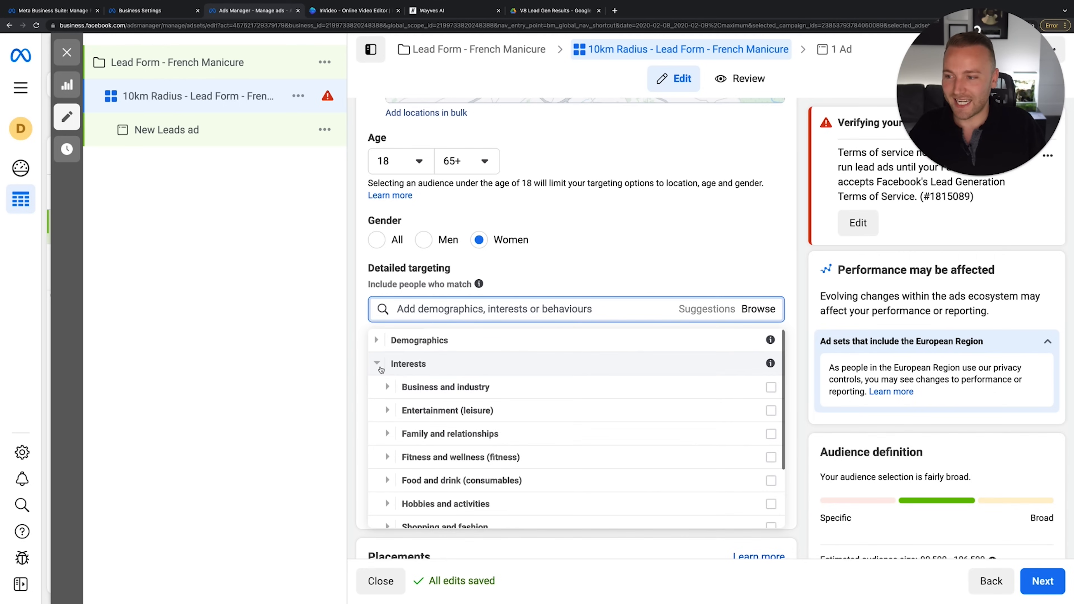
pyautogui.click(378, 364)
pyautogui.write('Fresh')
pyautogui.press('BackSpace')
pyautogui.press('BackSpace')
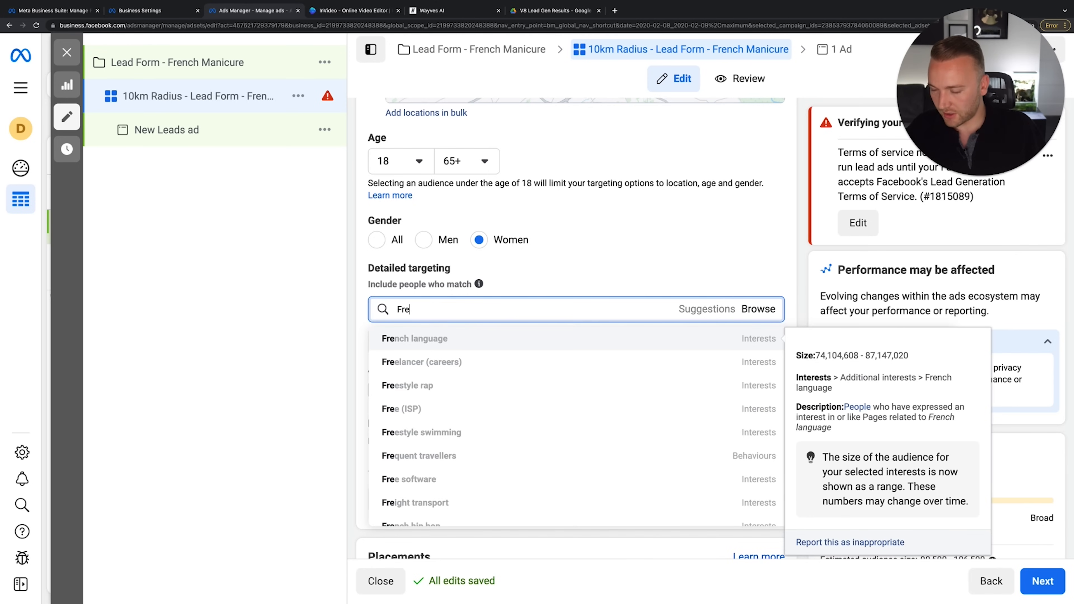
pyautogui.write('nch Manicure')
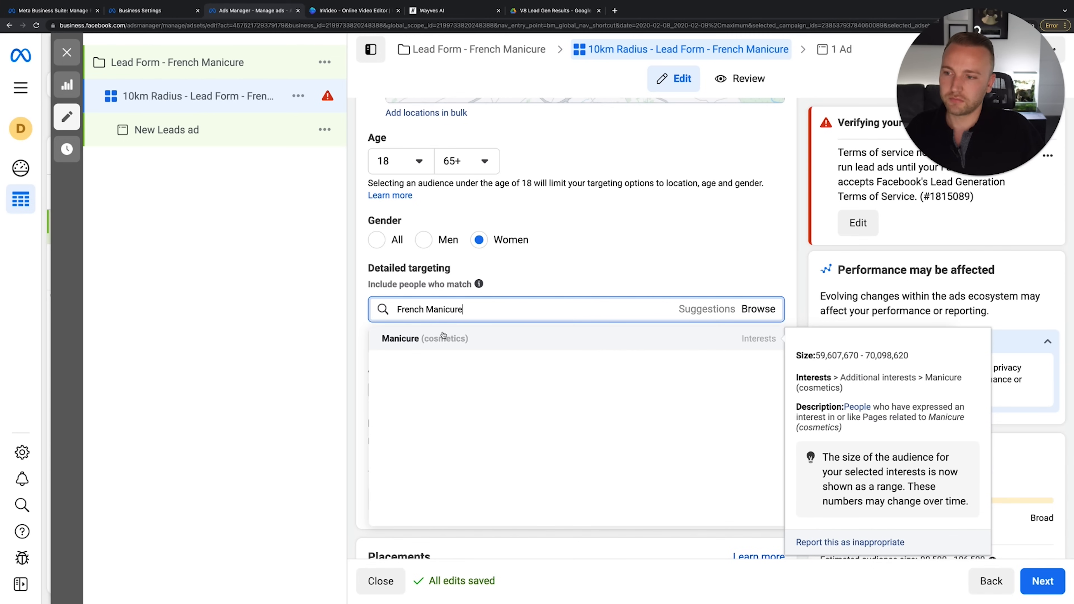
pyautogui.click(442, 338)
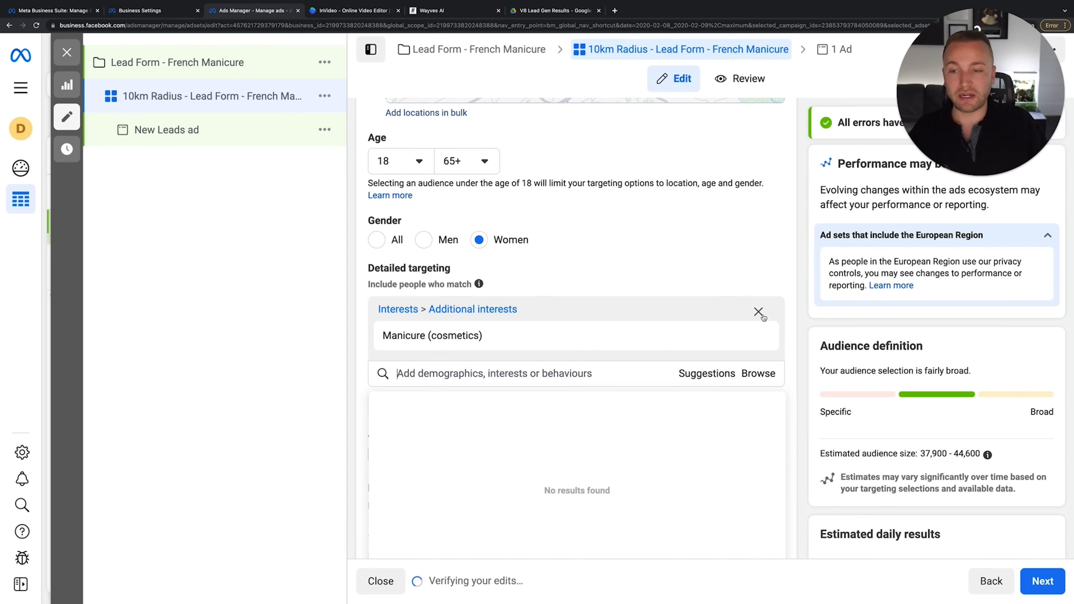
pyautogui.click(759, 312)
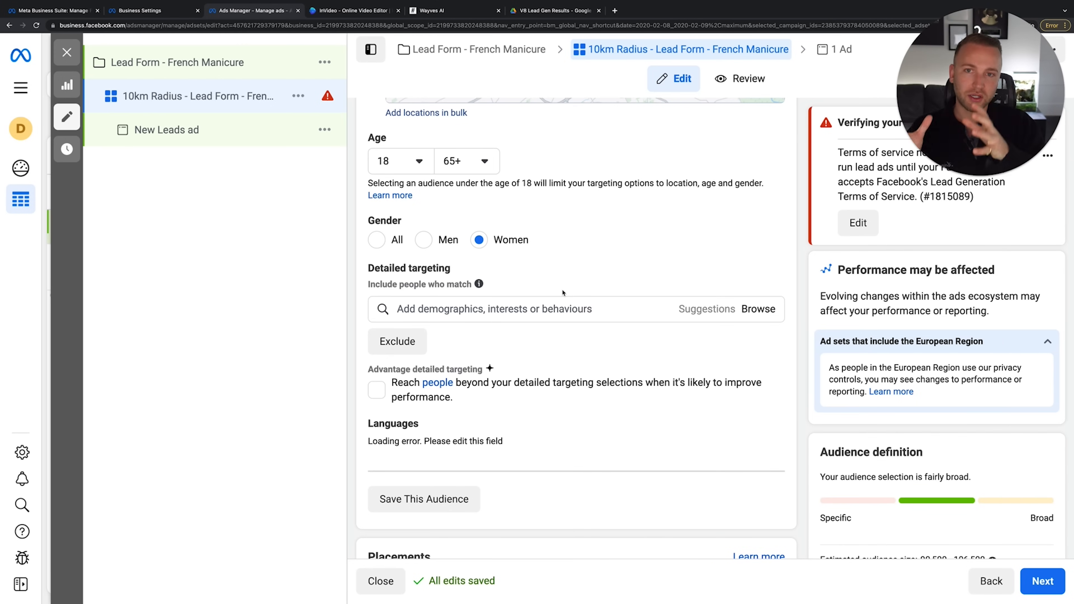
# Save the current audience under the name '5km Around Clinic'
pyautogui.scroll(5, 563, 292)
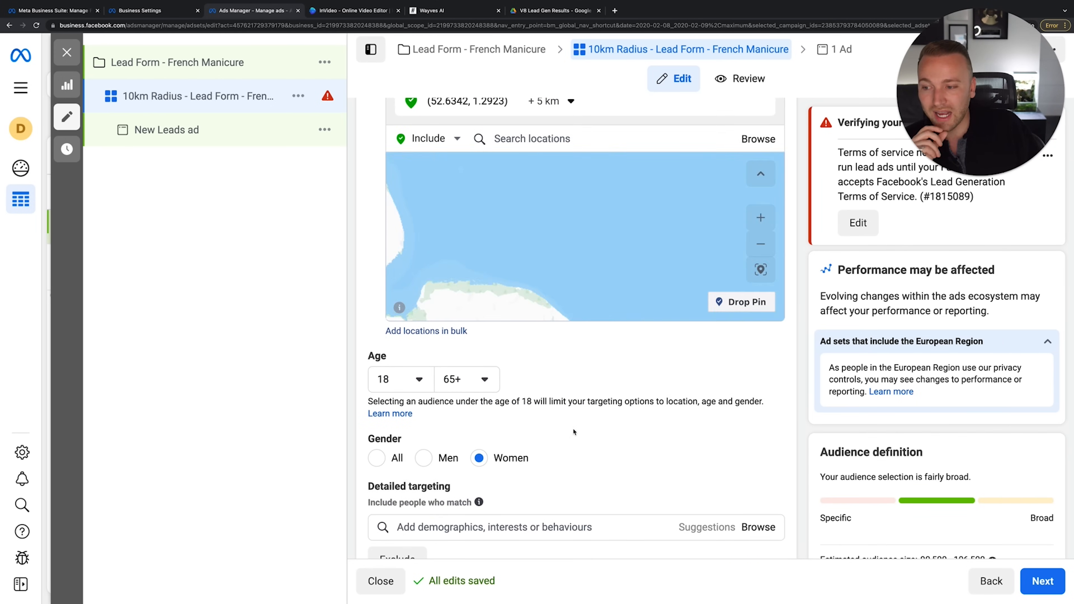
pyautogui.scroll(-3, 574, 461)
pyautogui.moveTo(550, 172); pyautogui.dragTo(611, 104)
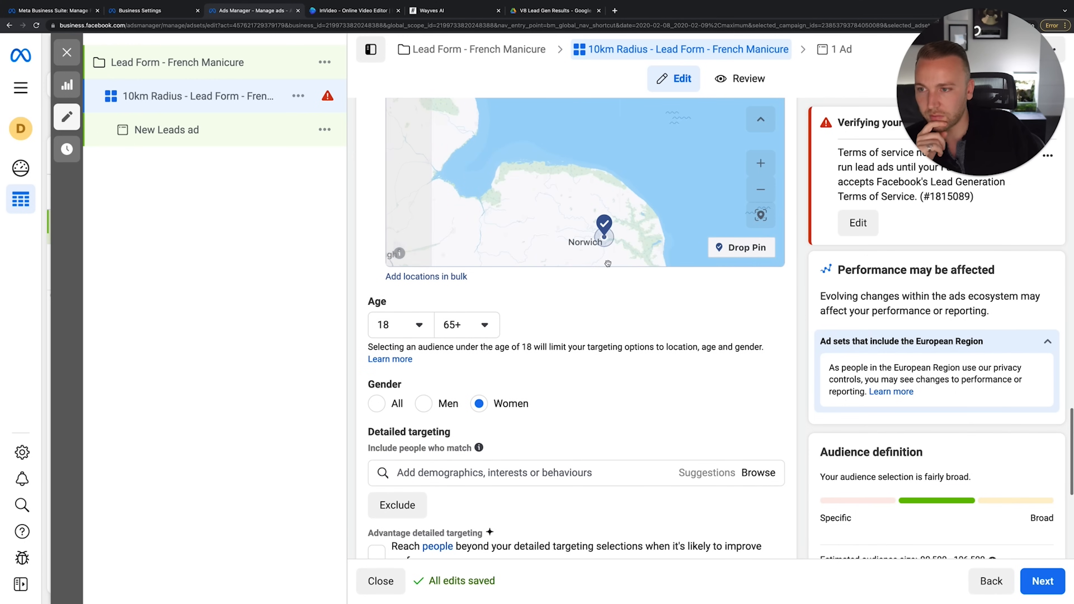
pyautogui.scroll(-3, 599, 497)
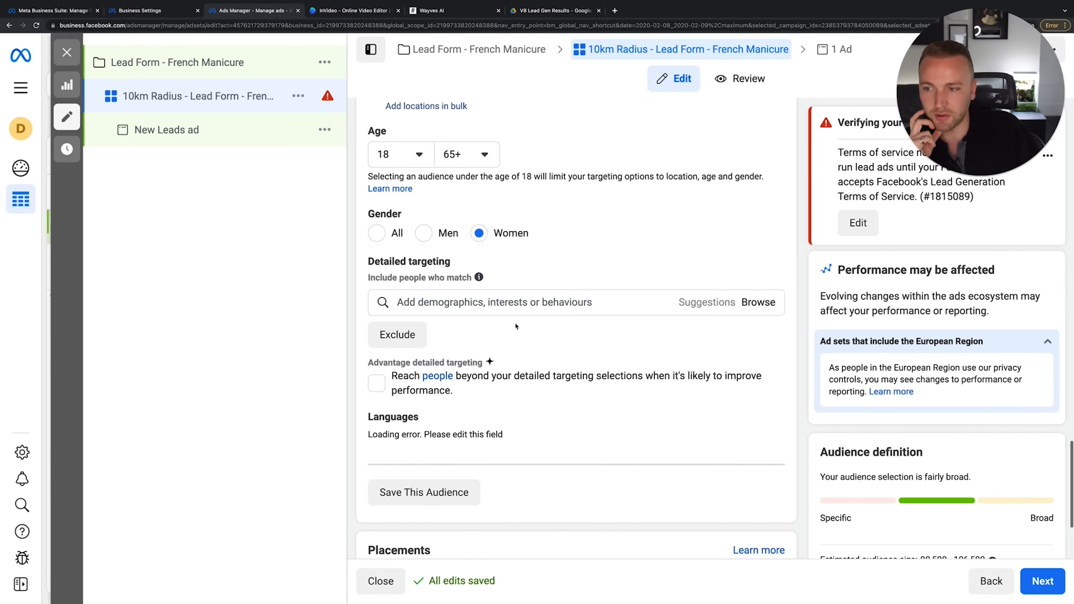
pyautogui.scroll(-1, 516, 326)
pyautogui.scroll(-3, 515, 326)
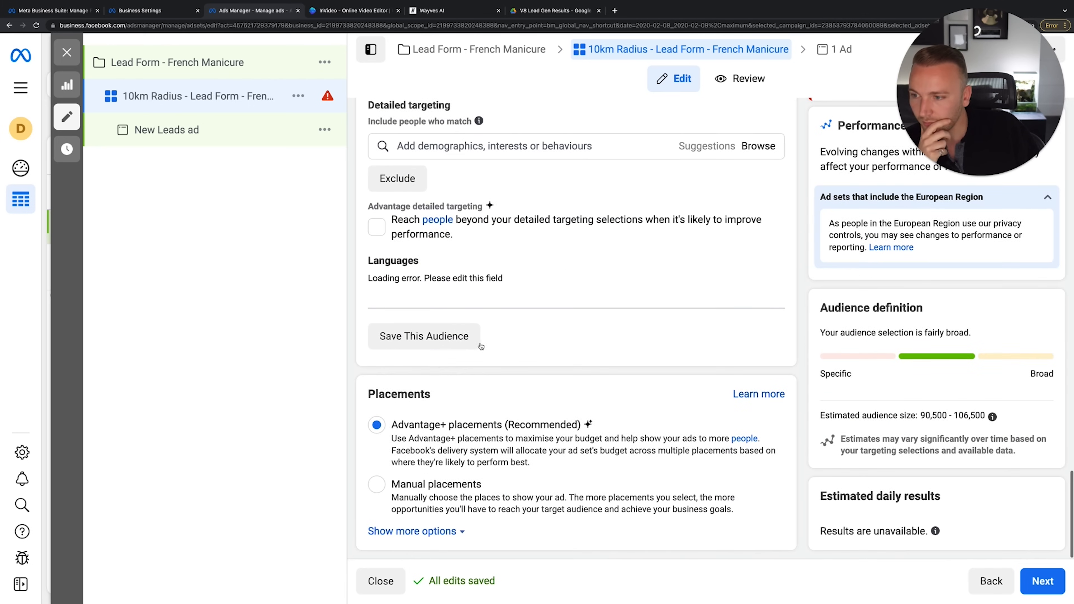
pyautogui.click(453, 337)
pyautogui.doubleClick(496, 222)
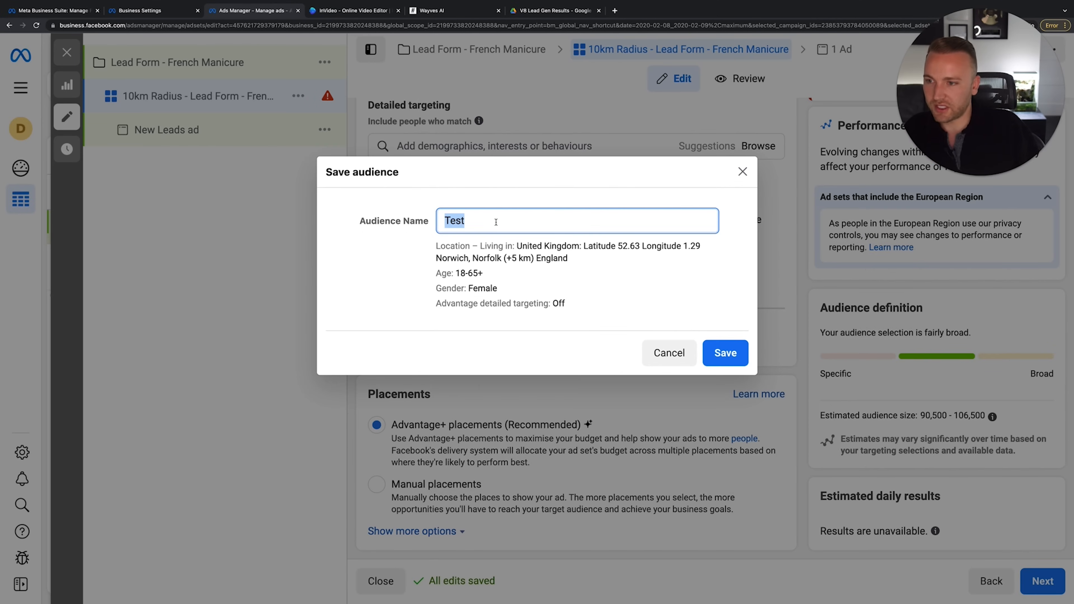
pyautogui.write('5')
pyautogui.press('BackSpace')
pyautogui.write('5km Around ')
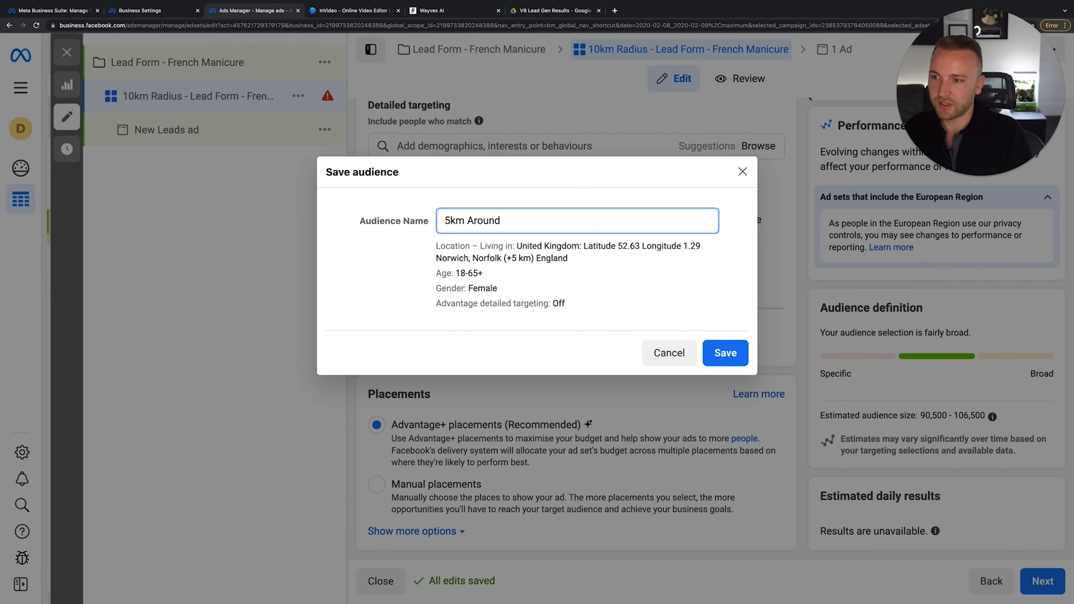
pyautogui.write('Clinic')
pyautogui.press('Return')
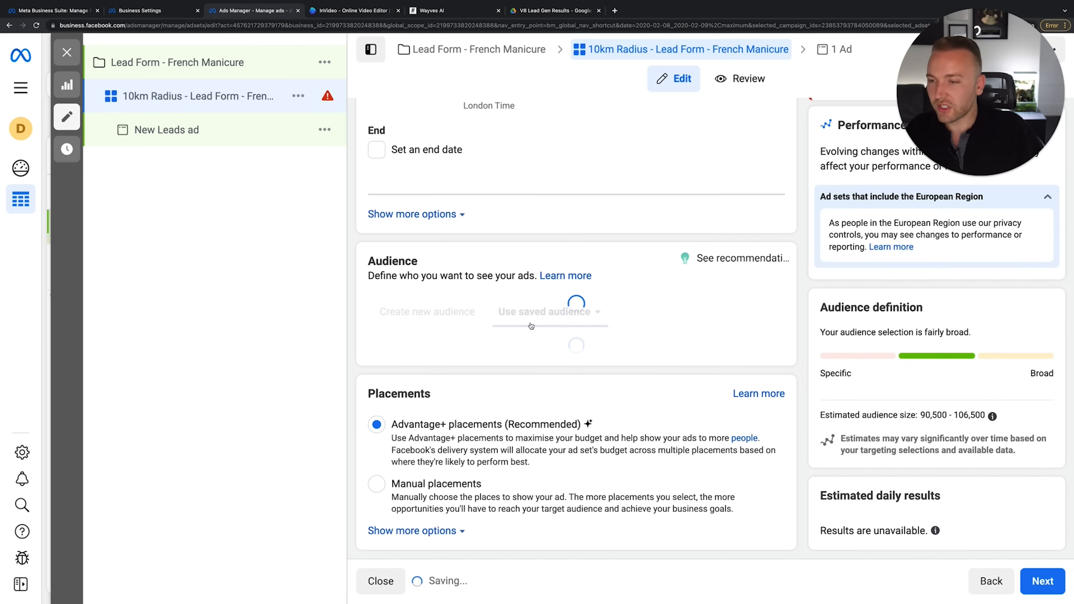
# Rename the ad set from 10km to '5km Radius - Lead Form - French Manicure'
pyautogui.scroll(15, 619, 225)
pyautogui.scroll(5, 618, 225)
pyautogui.click(388, 160)
pyautogui.press('BackSpace')
pyautogui.press('BackSpace')
pyautogui.write('55')
pyautogui.press('BackSpace')
pyautogui.click(407, 209)
pyautogui.scroll(-15, 503, 312)
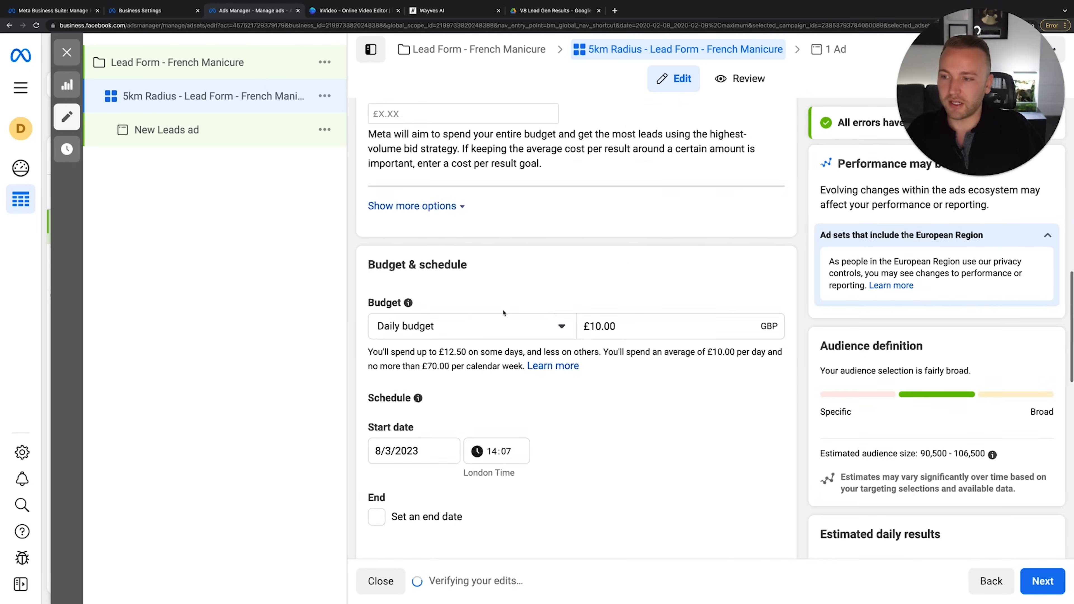
pyautogui.scroll(-4, 503, 312)
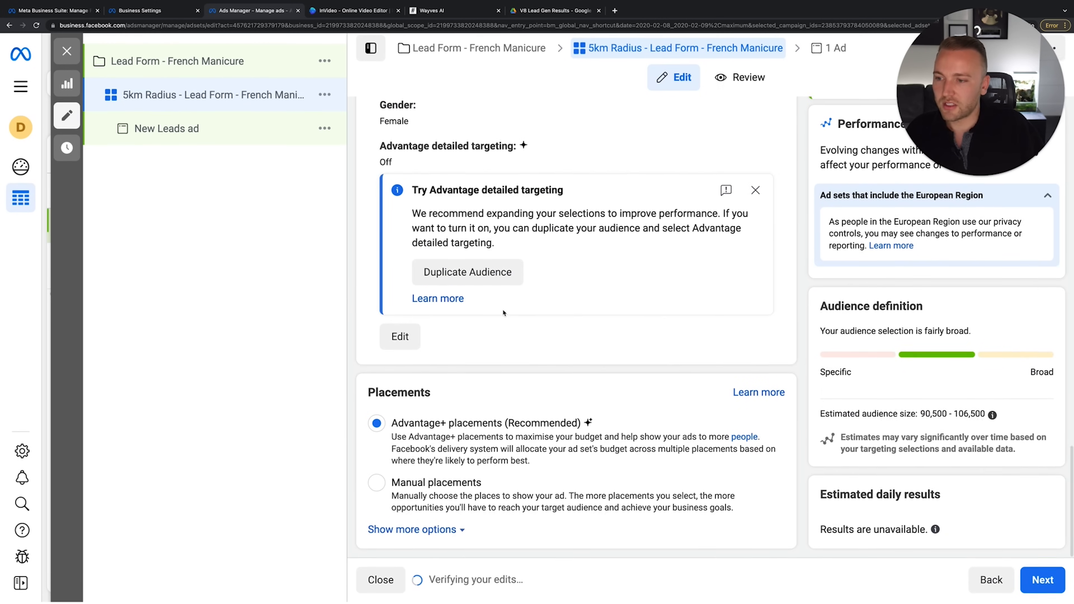
pyautogui.click(436, 486)
pyautogui.scroll(-4, 500, 485)
pyautogui.scroll(-3, 500, 485)
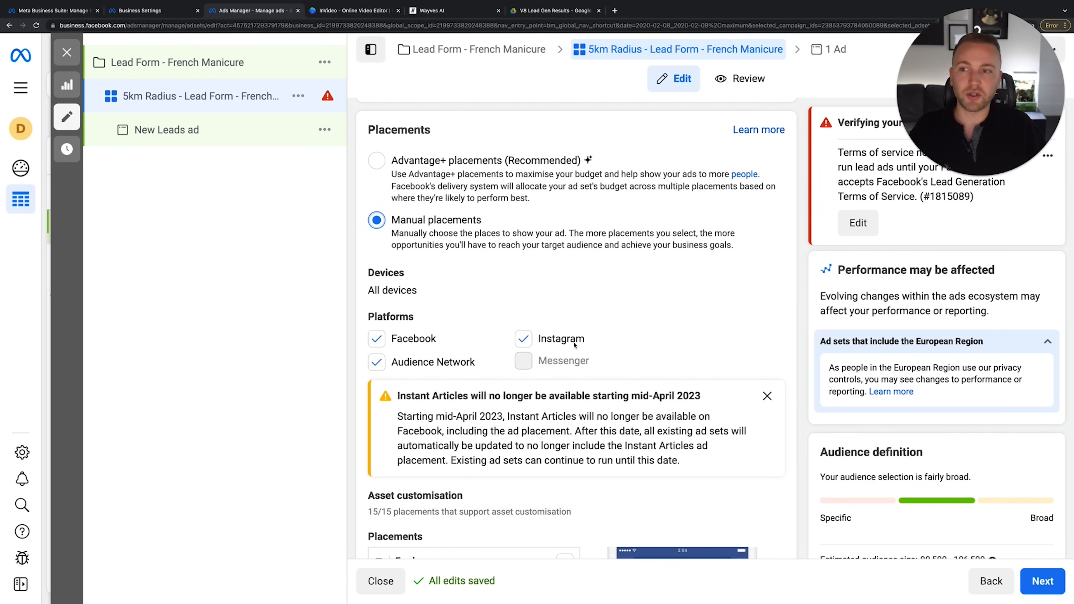
pyautogui.scroll(-6, 689, 234)
pyautogui.scroll(-3, 686, 326)
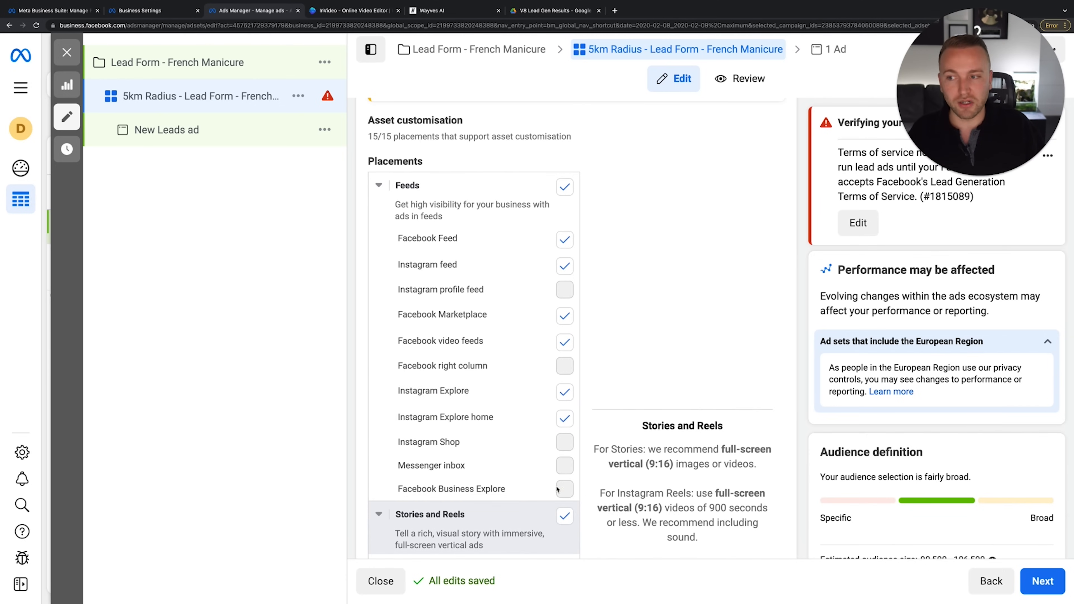
pyautogui.scroll(15, 560, 267)
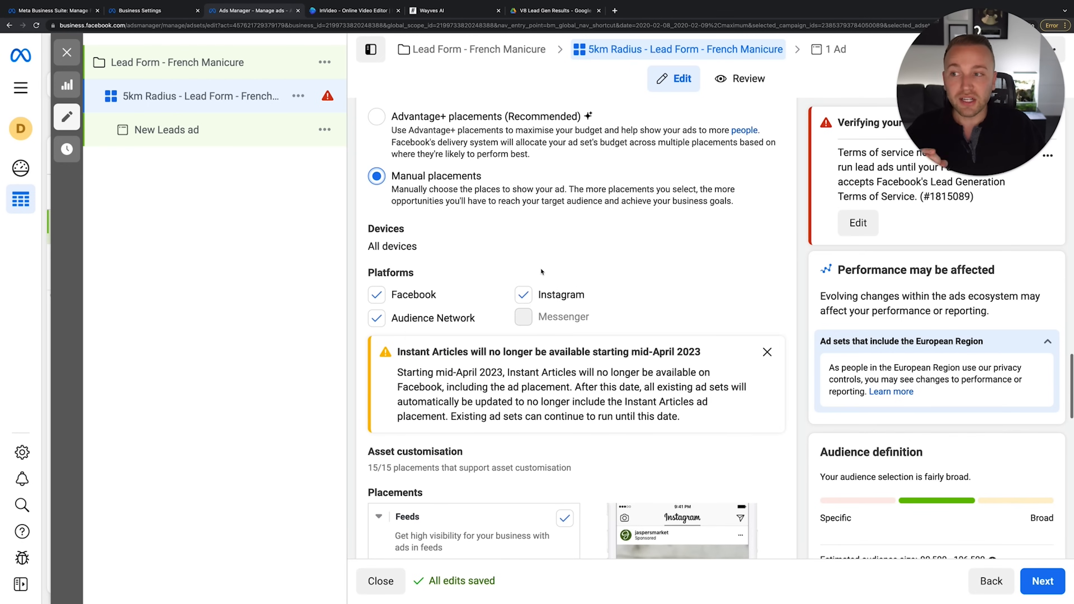
pyautogui.click(377, 270)
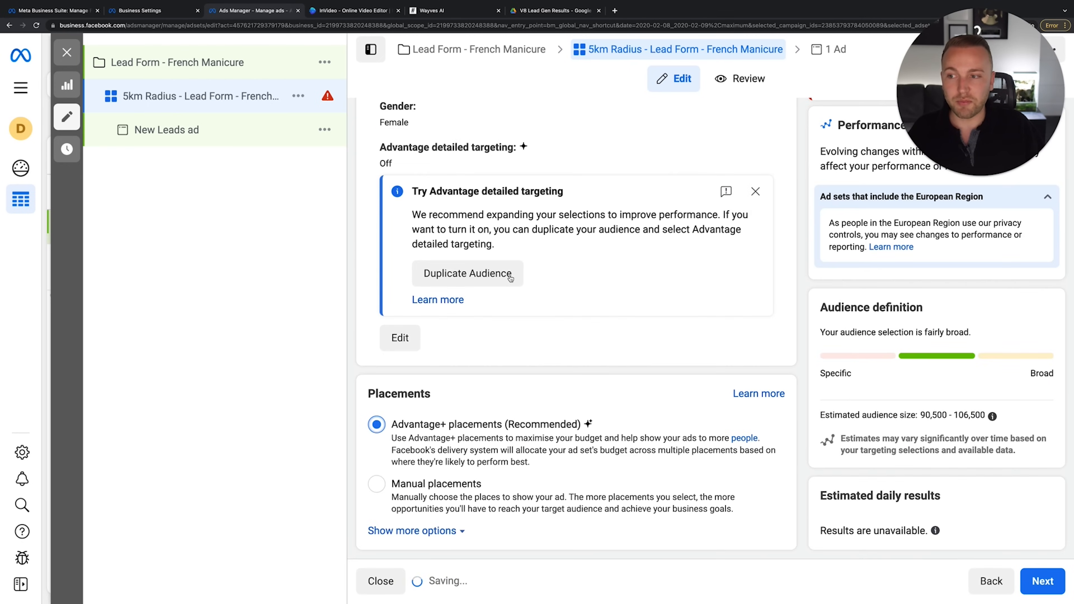
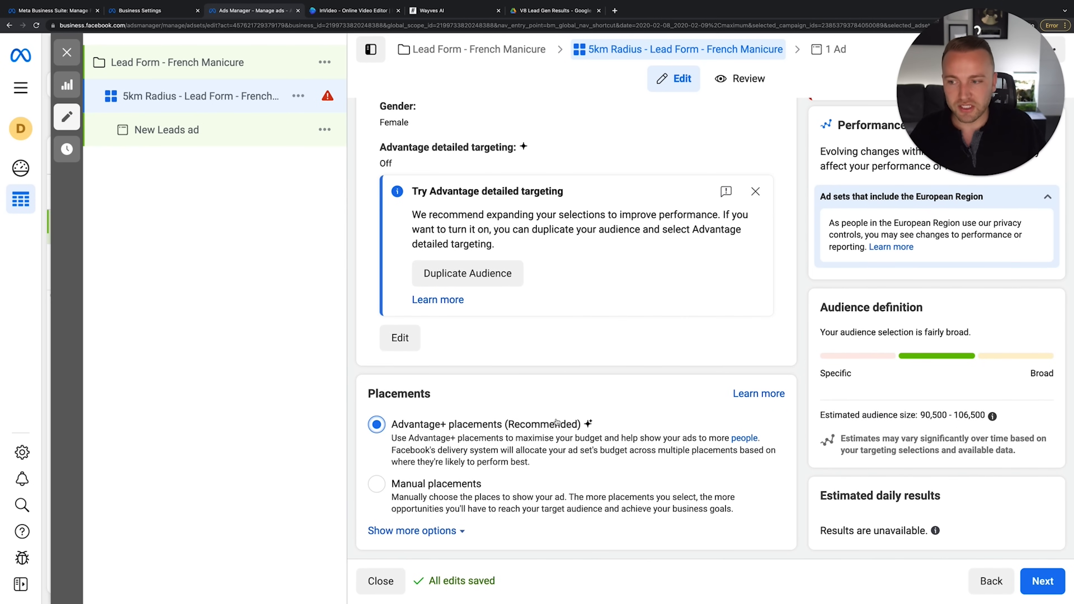
# Open the Edit audience dialog for the saved audience '5km Around Clinic'
pyautogui.scroll(5, 556, 421)
pyautogui.scroll(-5, 557, 422)
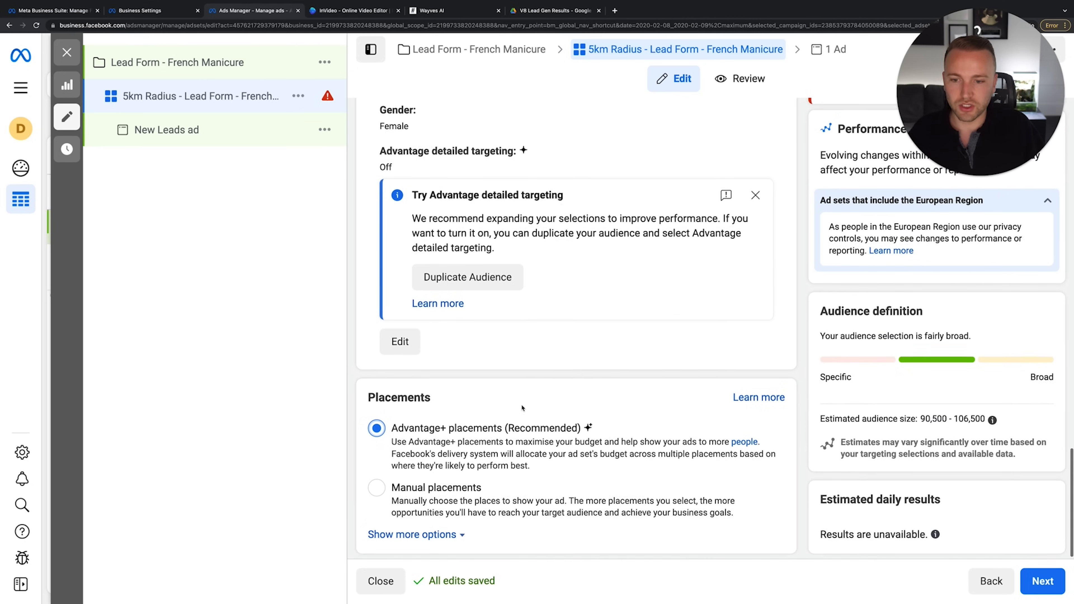
pyautogui.scroll(3, 523, 408)
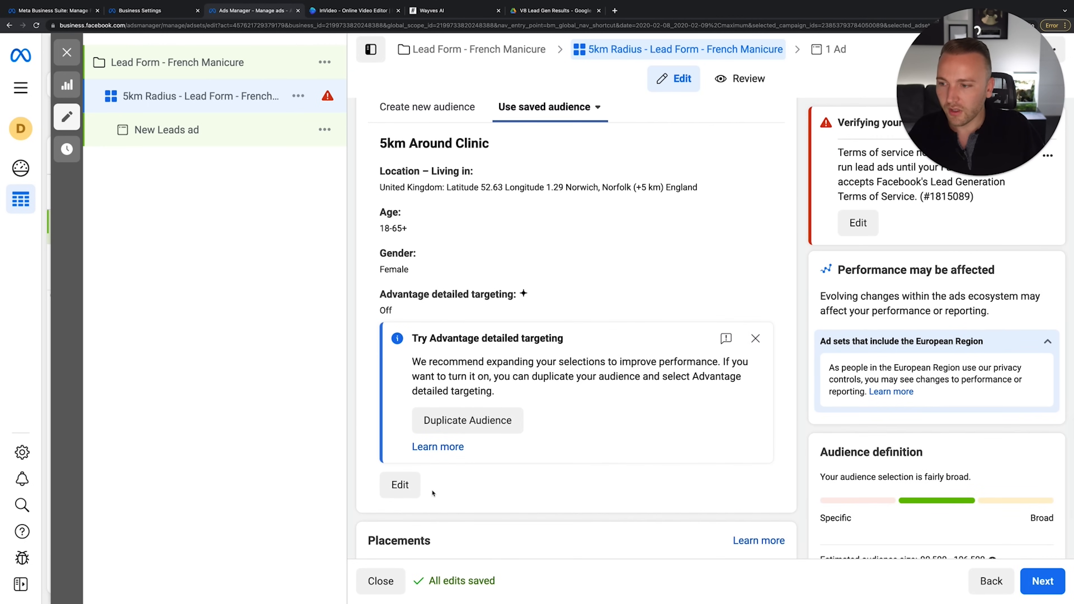
pyautogui.click(400, 485)
pyautogui.click(855, 80)
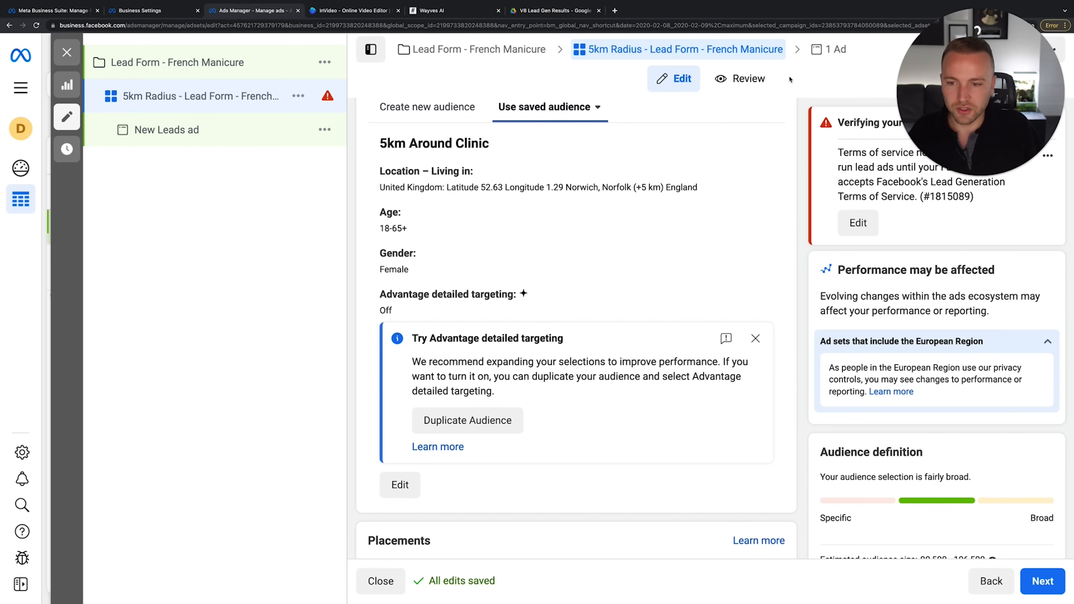
pyautogui.scroll(-3, 874, 493)
pyautogui.scroll(2, 932, 396)
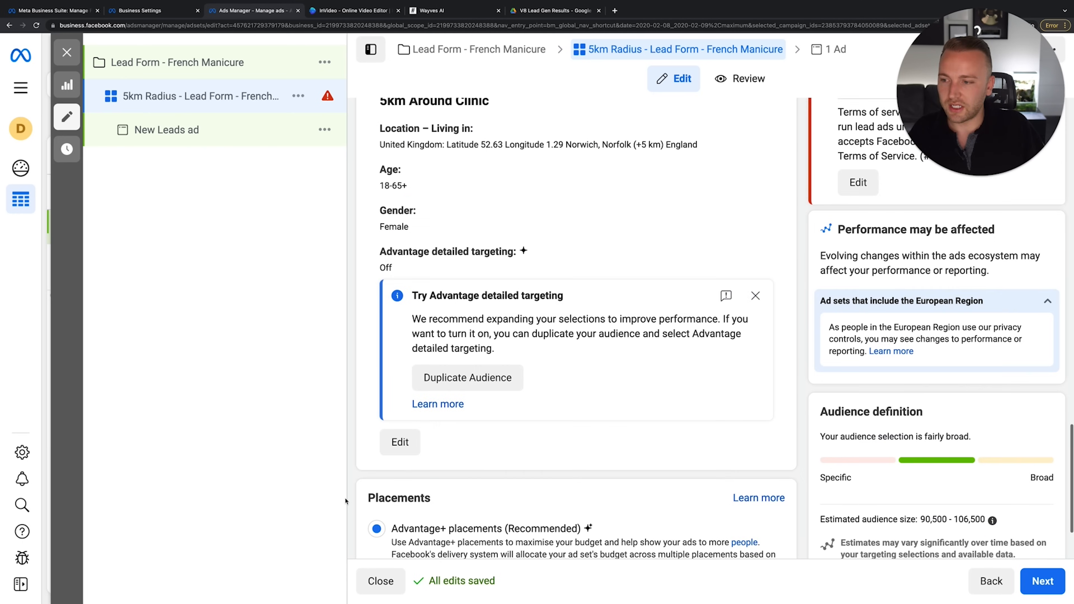
pyautogui.click(399, 442)
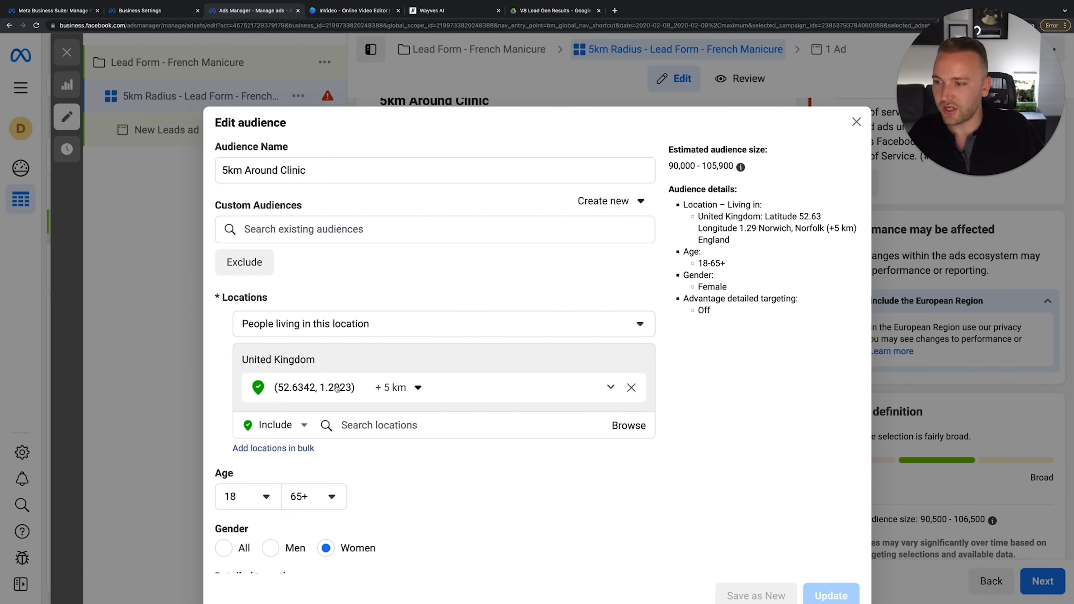
# Widen the saved audience's location radius to 10 km and update it
pyautogui.click(395, 388)
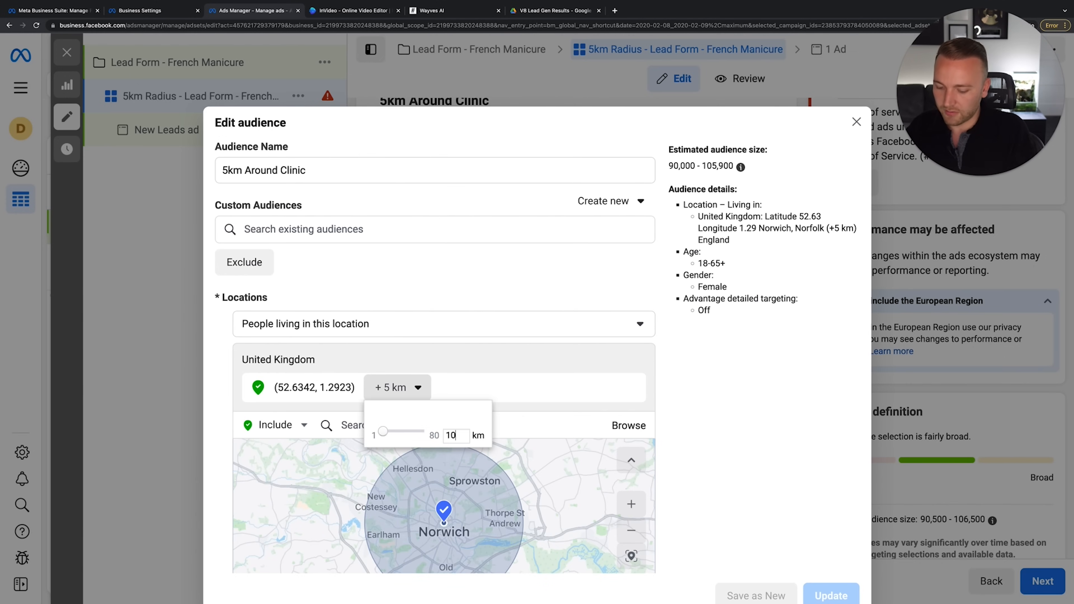
pyautogui.click(791, 427)
pyautogui.scroll(-5, 791, 427)
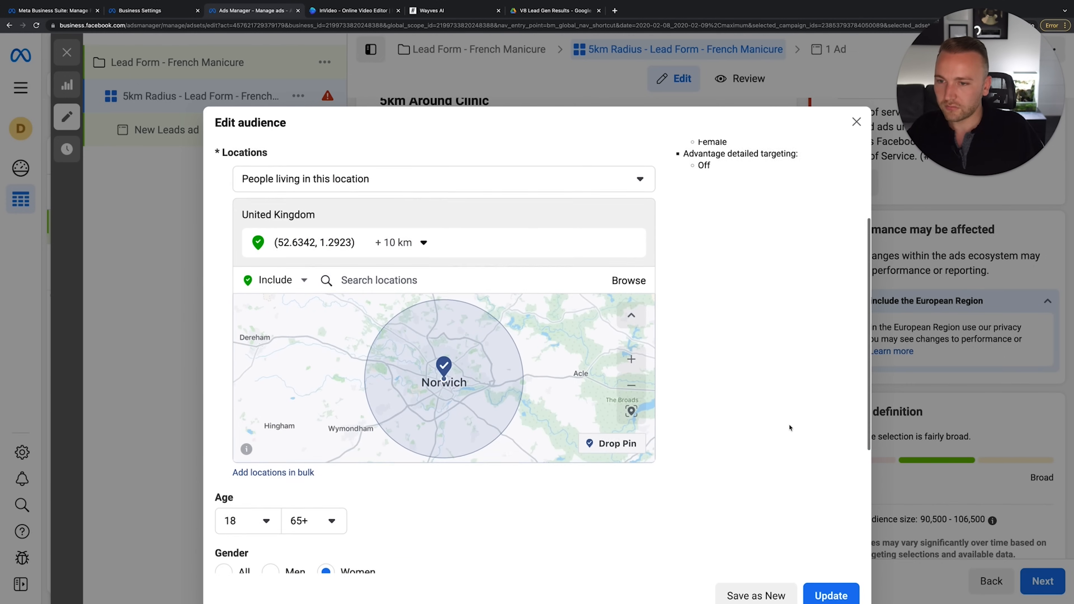
pyautogui.click(831, 595)
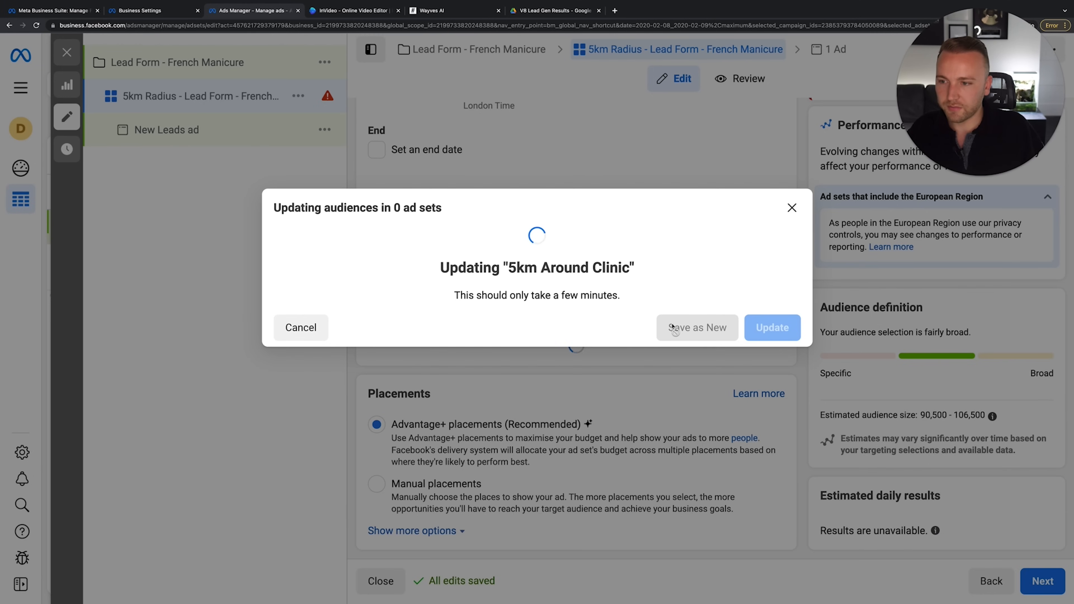
pyautogui.click(777, 345)
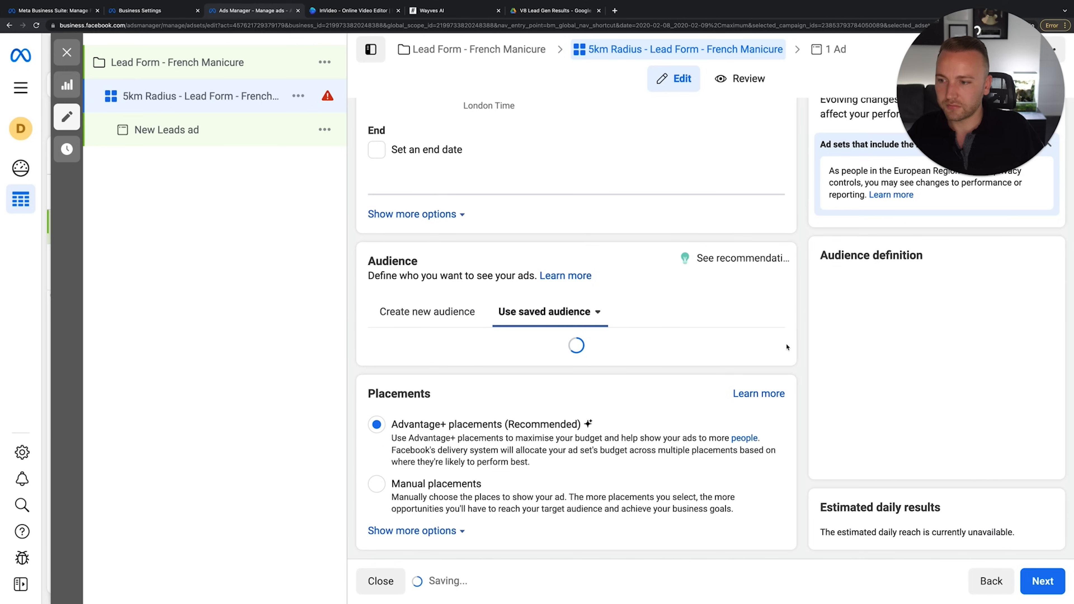
# Rename the ad set from 5km to '10km Radius - Lead Form - French Manicure'
pyautogui.scroll(10, 379, 111)
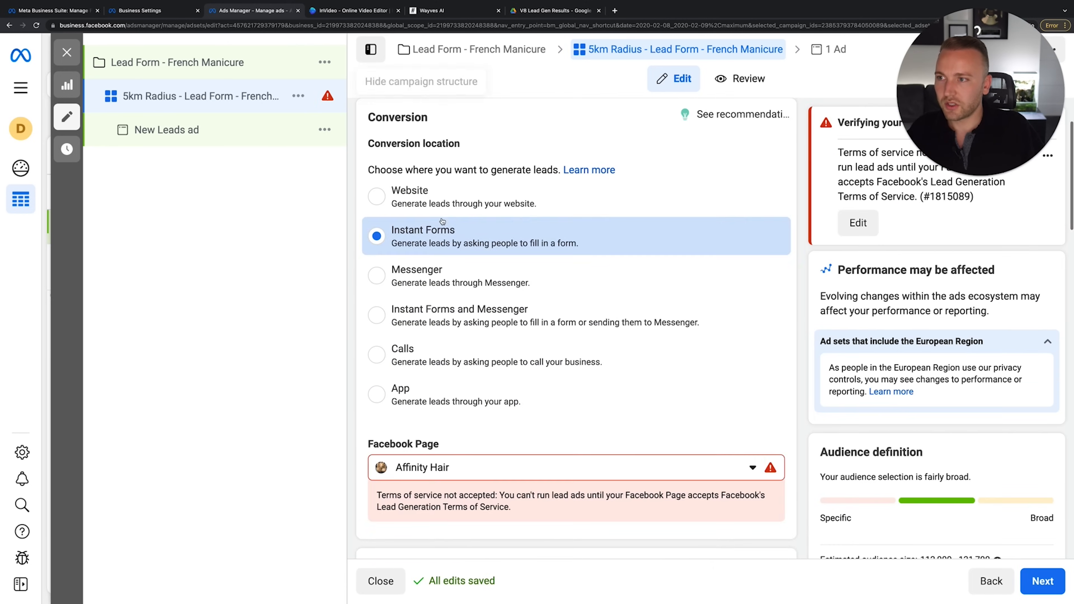
pyautogui.click(382, 160)
pyautogui.press('BackSpace')
pyautogui.write('10')
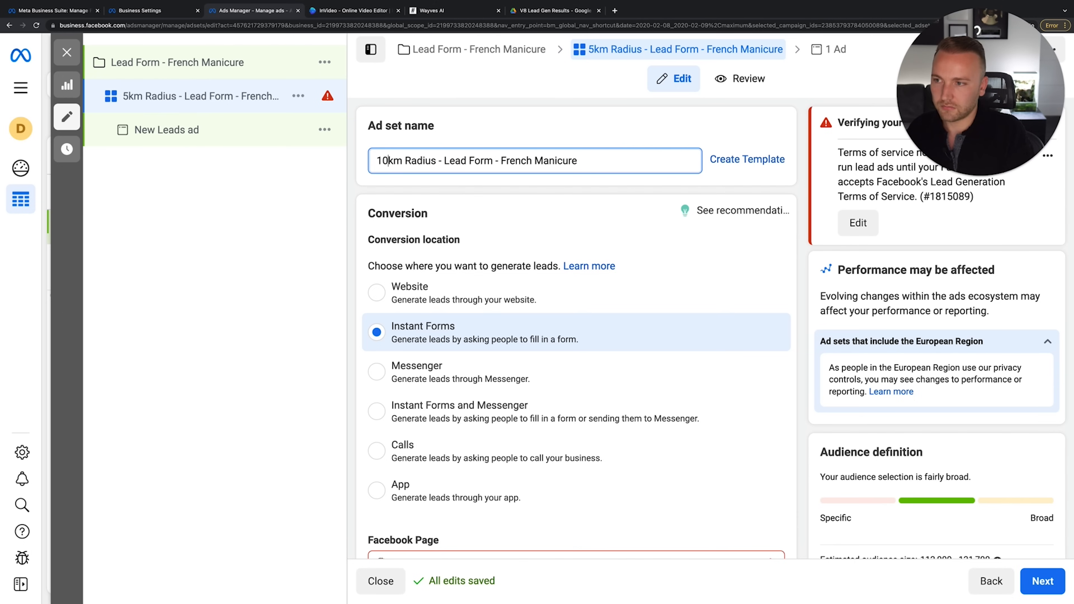
pyautogui.click(623, 218)
# Reopen the saved audience and set its location radius to 15 km
pyautogui.scroll(-15, 601, 353)
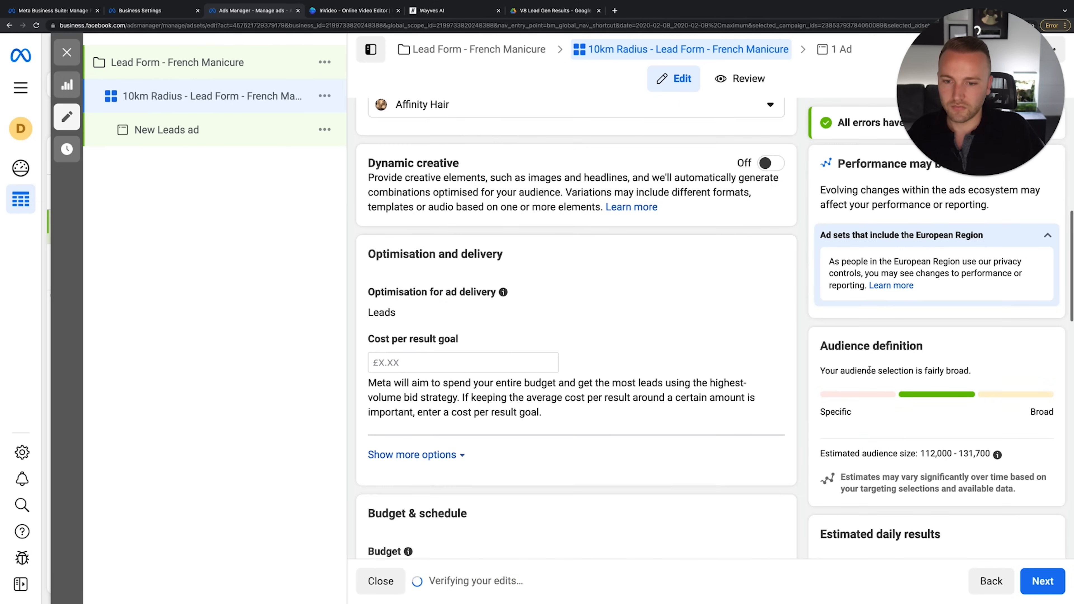
pyautogui.scroll(-5, 601, 353)
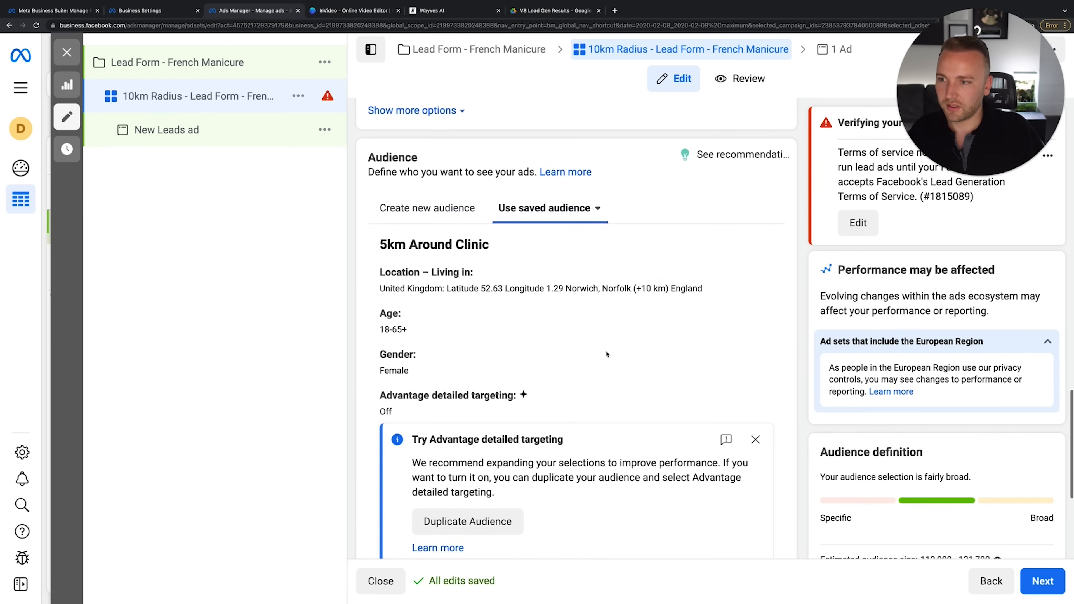
pyautogui.click(400, 514)
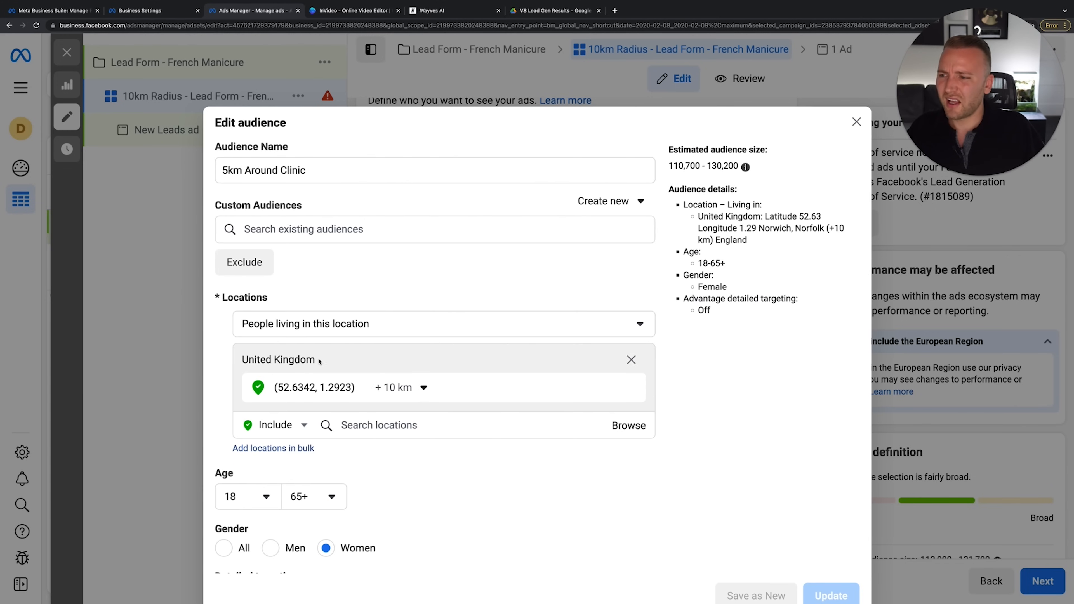
pyautogui.click(398, 387)
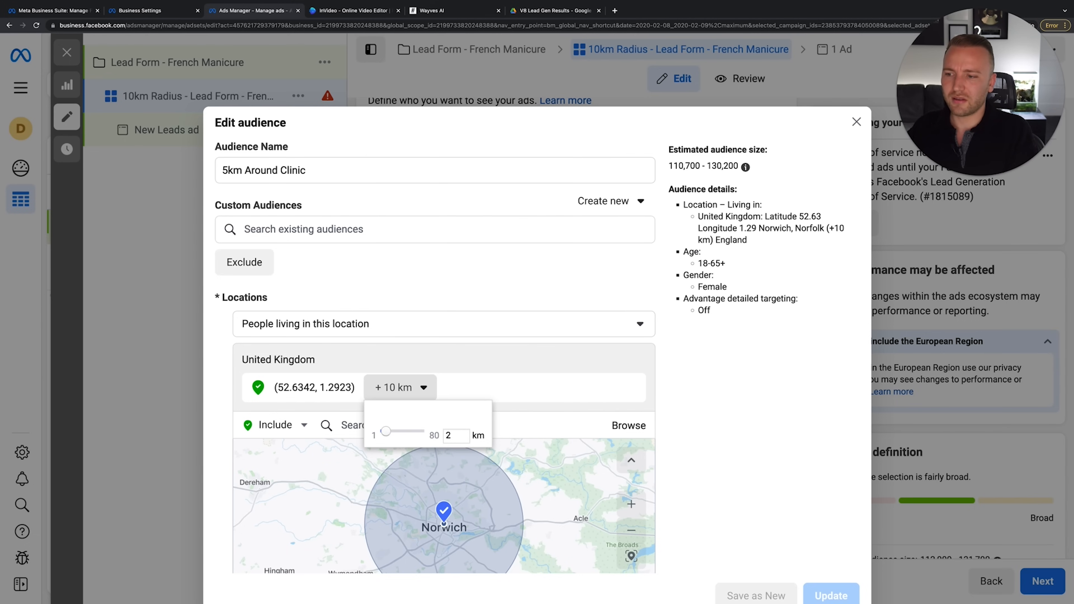
pyautogui.press('Return')
pyautogui.click(406, 383)
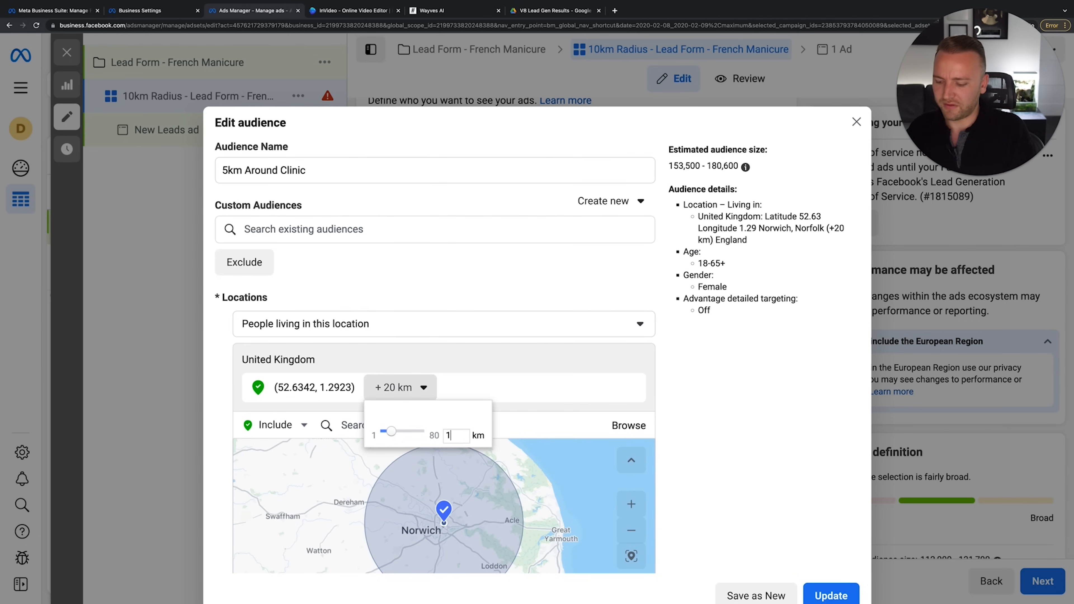
pyautogui.press('Return')
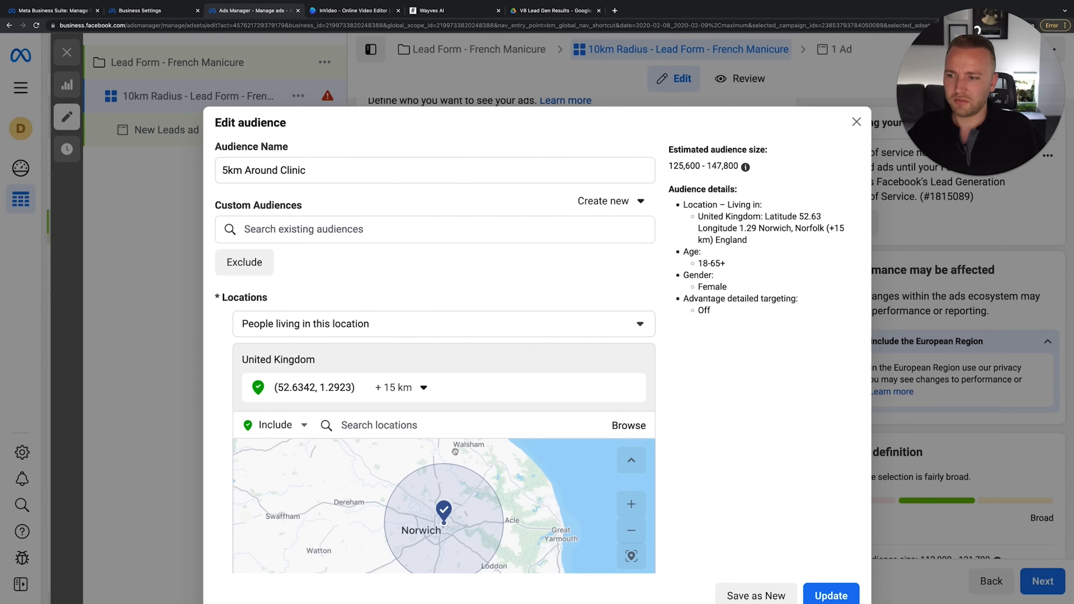
pyautogui.click(398, 387)
pyautogui.click(714, 478)
# Rename the audience to '15km Around Clinic' and update it
pyautogui.scroll(-2, 714, 478)
pyautogui.scroll(3, 713, 480)
pyautogui.click(223, 170)
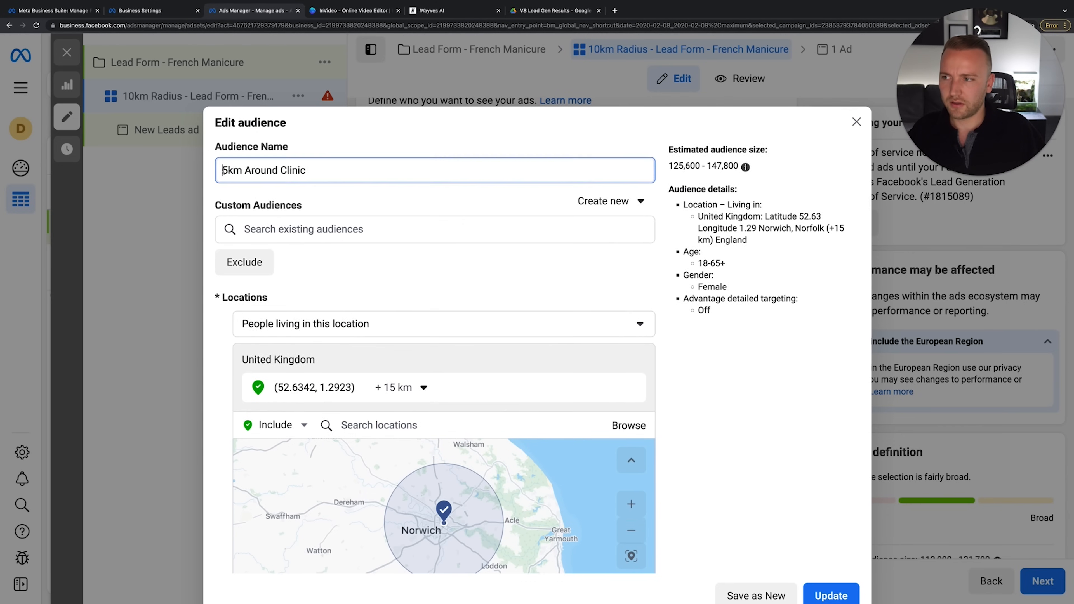
pyautogui.scroll(-5, 543, 309)
pyautogui.click(825, 593)
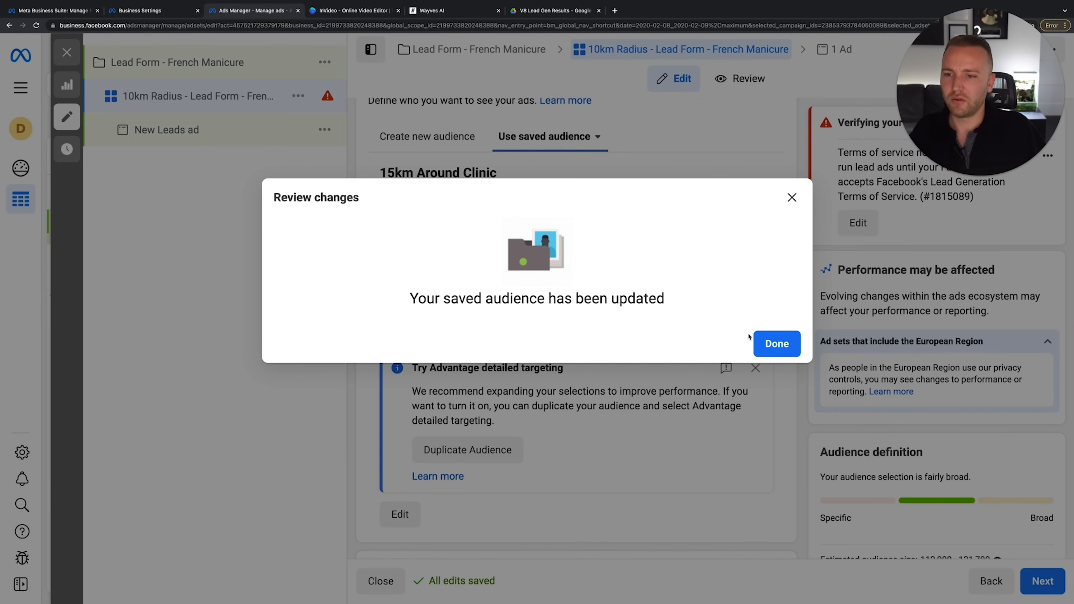
pyautogui.click(783, 337)
# Rename the ad set to '15km Radius - Lead Form - French Manicure'
pyautogui.scroll(-4, 675, 198)
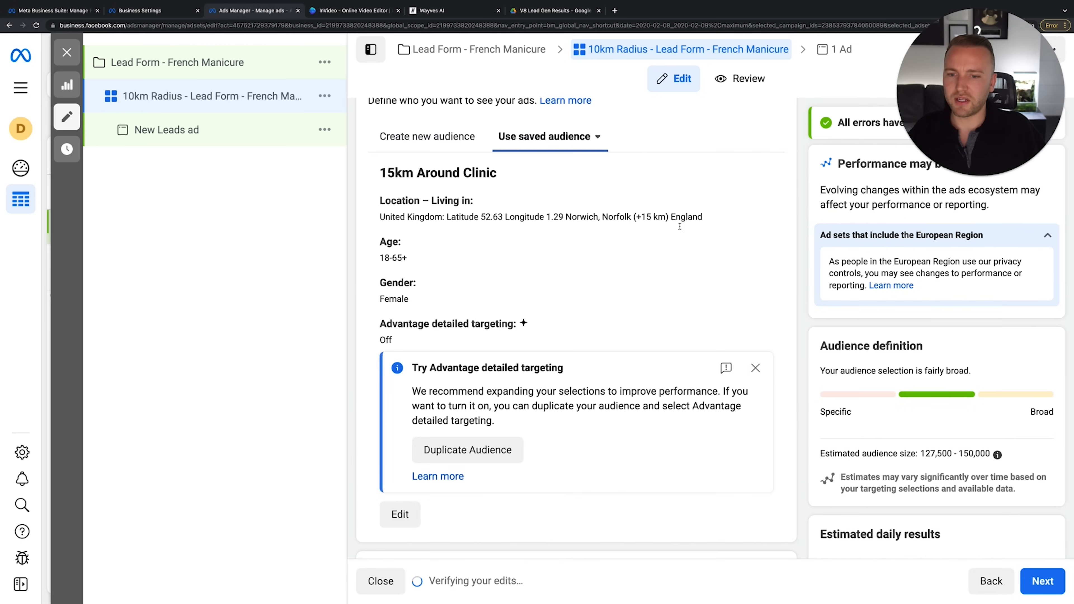
pyautogui.scroll(15, 680, 227)
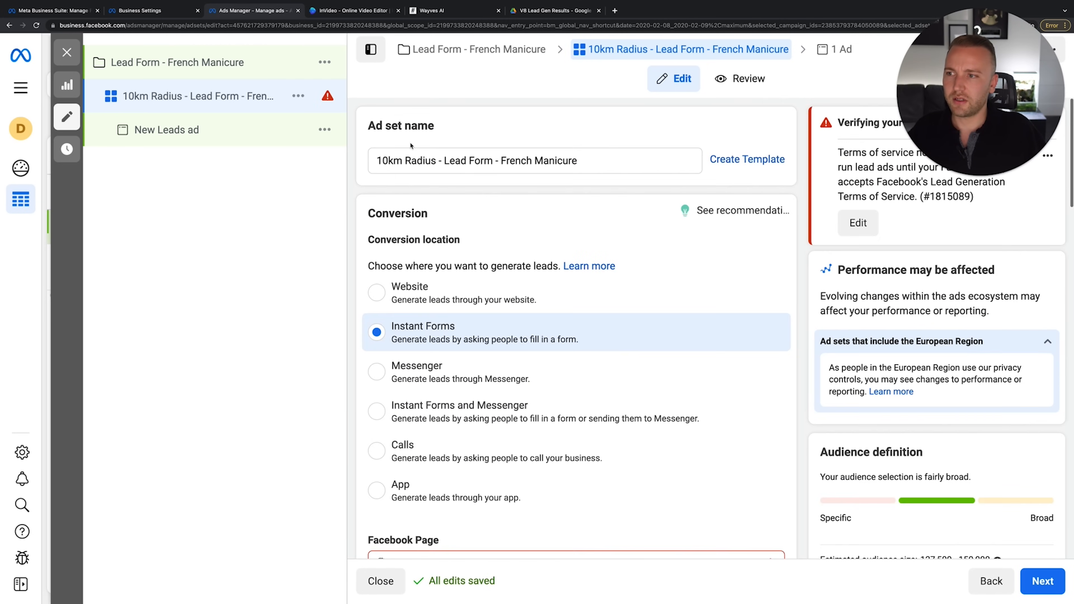
pyautogui.click(387, 160)
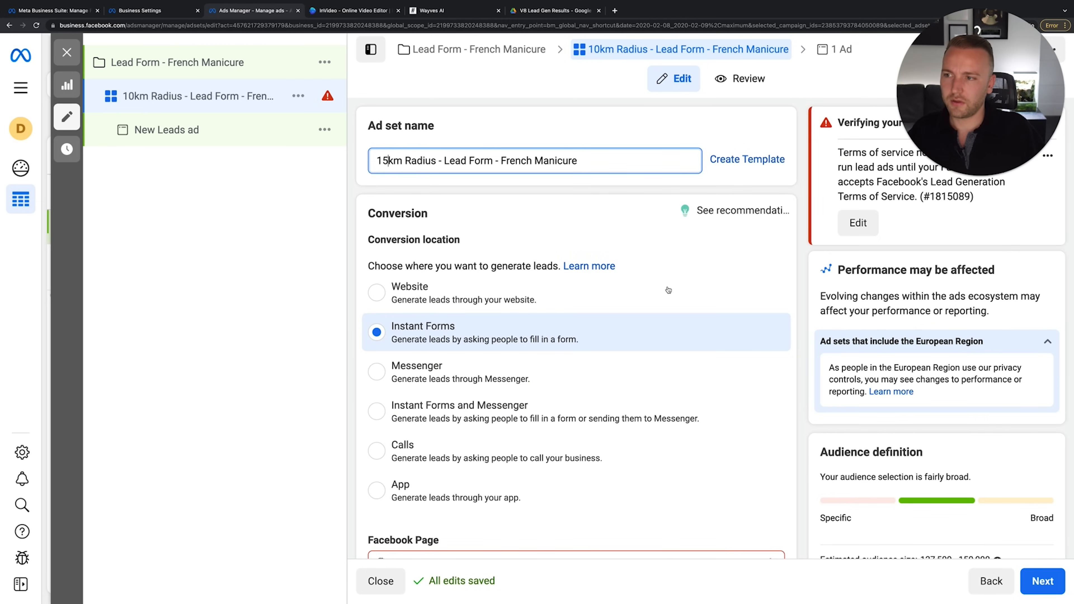
pyautogui.scroll(-20, 495, 421)
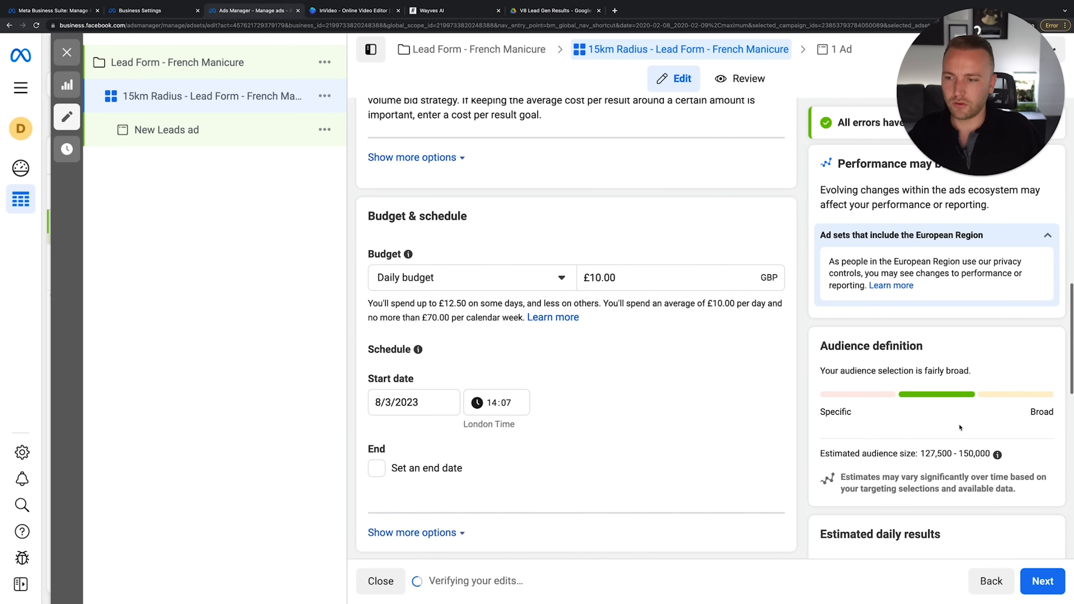
pyautogui.scroll(-10, 496, 421)
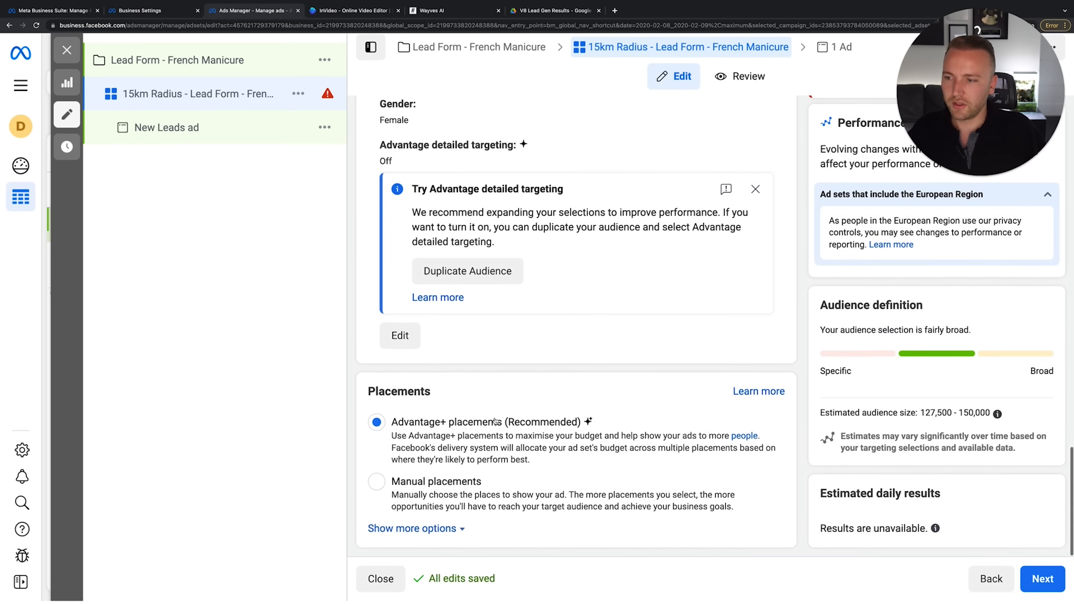
# Rename the ad to 'Video - 15km Radius - Lead Form - French Manicure'
pyautogui.click(1044, 581)
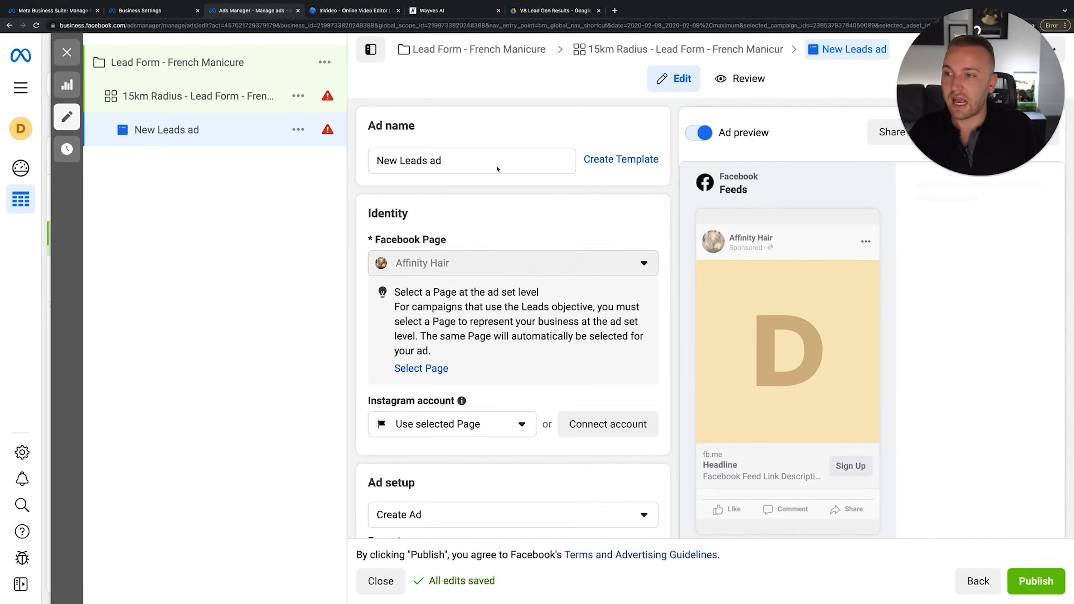
pyautogui.tripleClick(477, 162)
pyautogui.write('1')
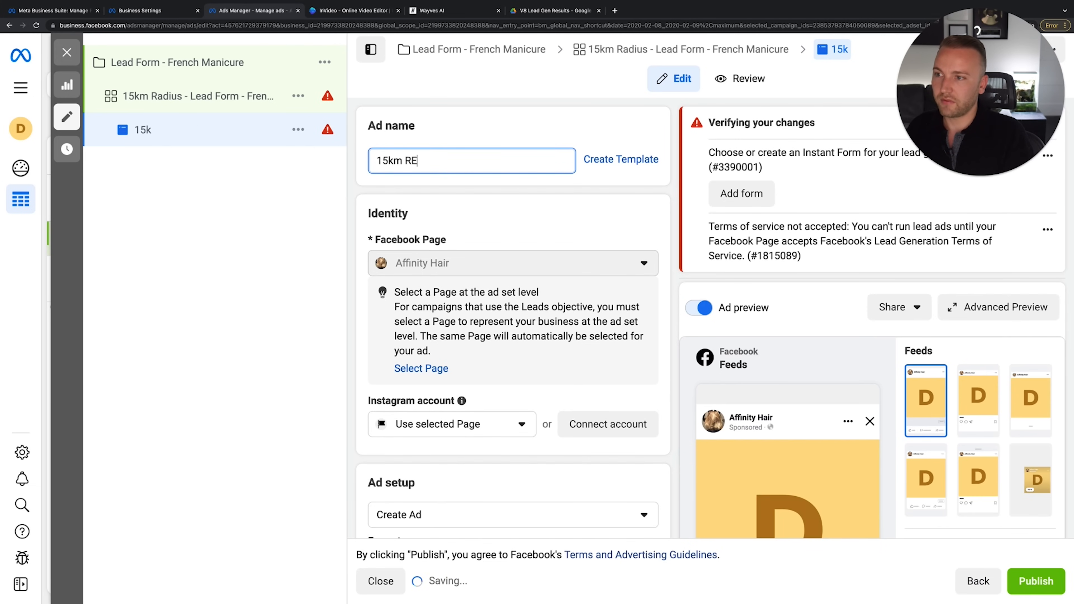
pyautogui.write('5km RE')
pyautogui.press('BackSpace')
pyautogui.write('adius - Lead Form - Fre')
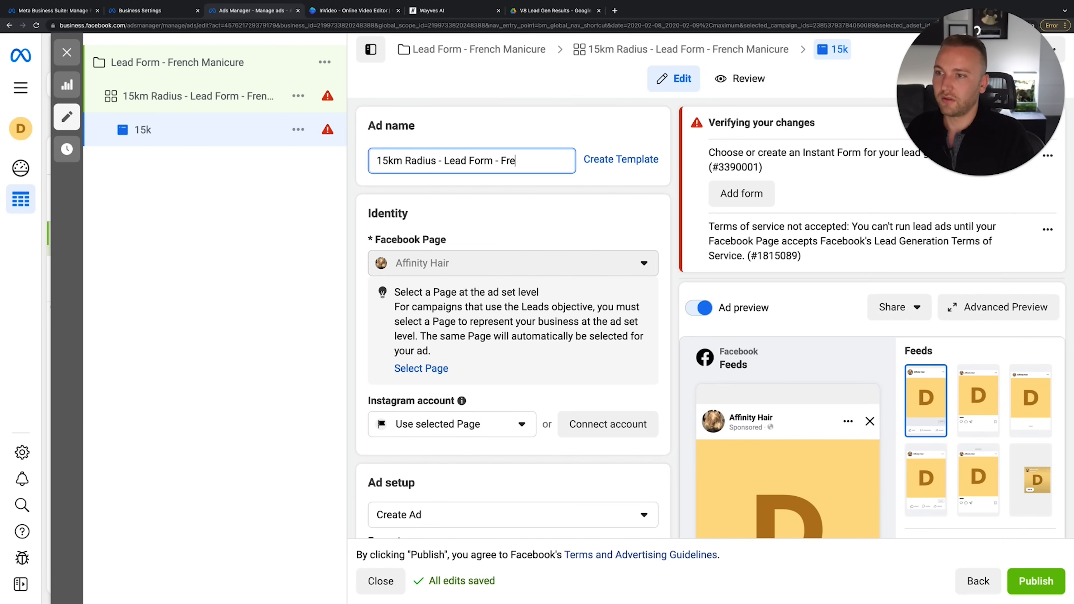
pyautogui.write('nch Manicure')
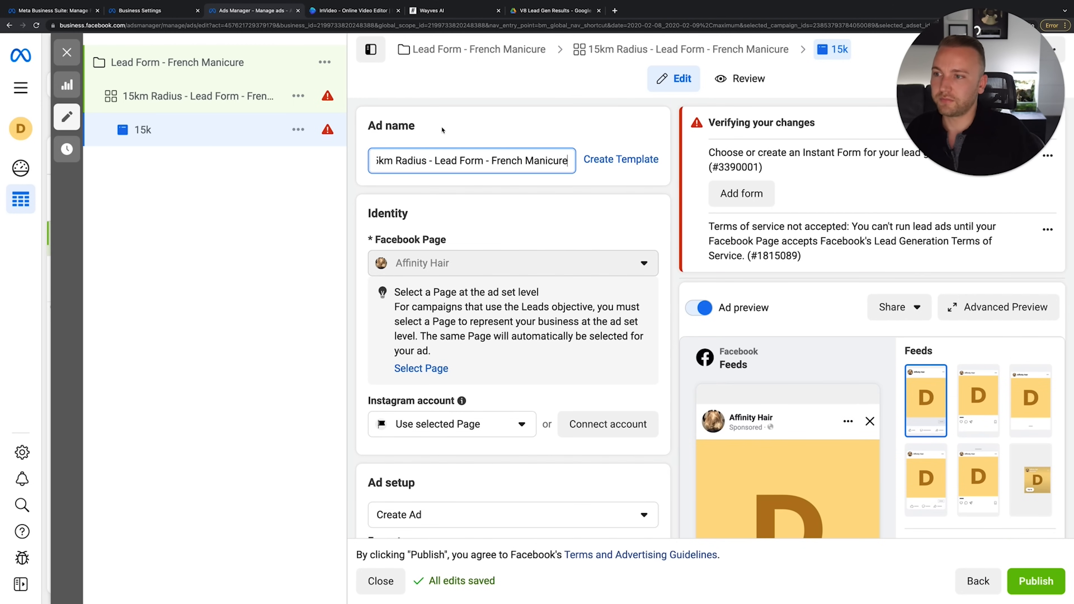
pyautogui.click(378, 161)
pyautogui.write('Video -')
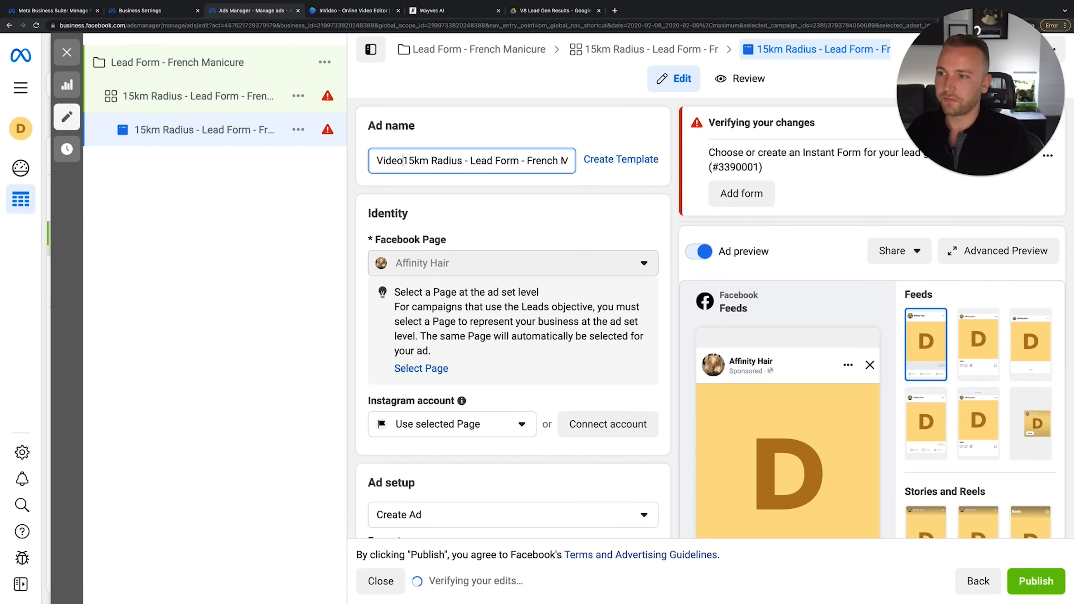
pyautogui.click(494, 223)
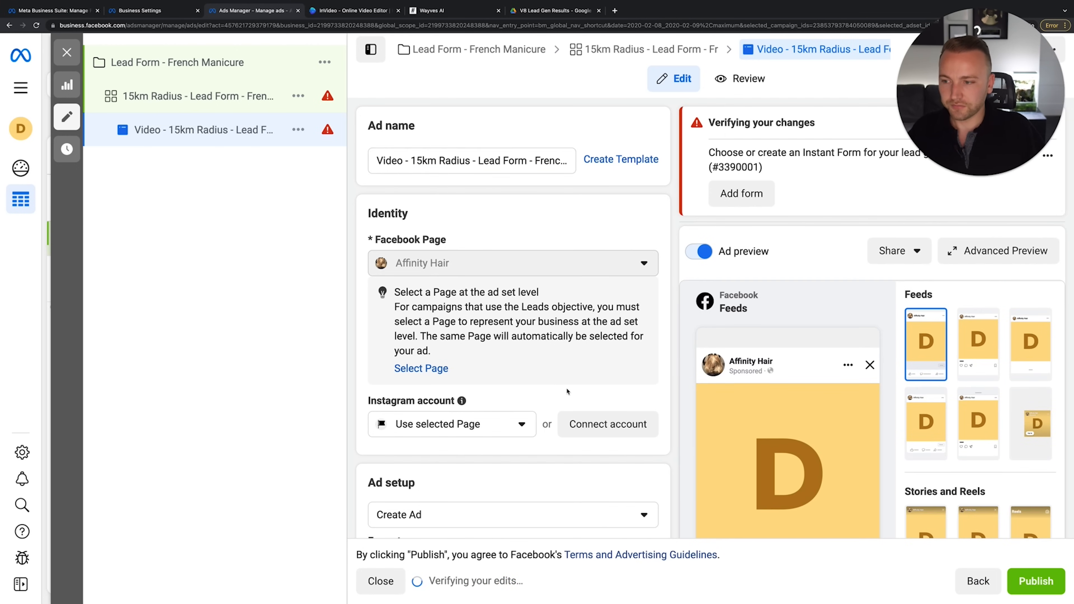
# Review the Instagram account and ad setup options, keeping Create Ad
pyautogui.scroll(-2, 473, 422)
pyautogui.click(468, 348)
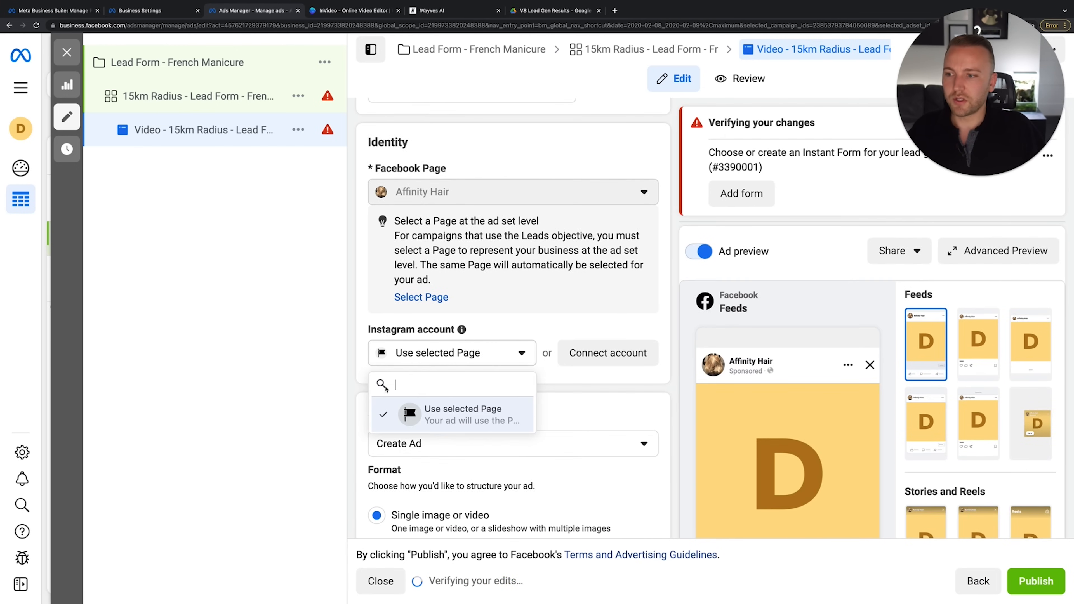
pyautogui.click(476, 360)
pyautogui.scroll(-5, 549, 280)
pyautogui.scroll(-3, 548, 280)
pyautogui.click(515, 183)
pyautogui.click(490, 210)
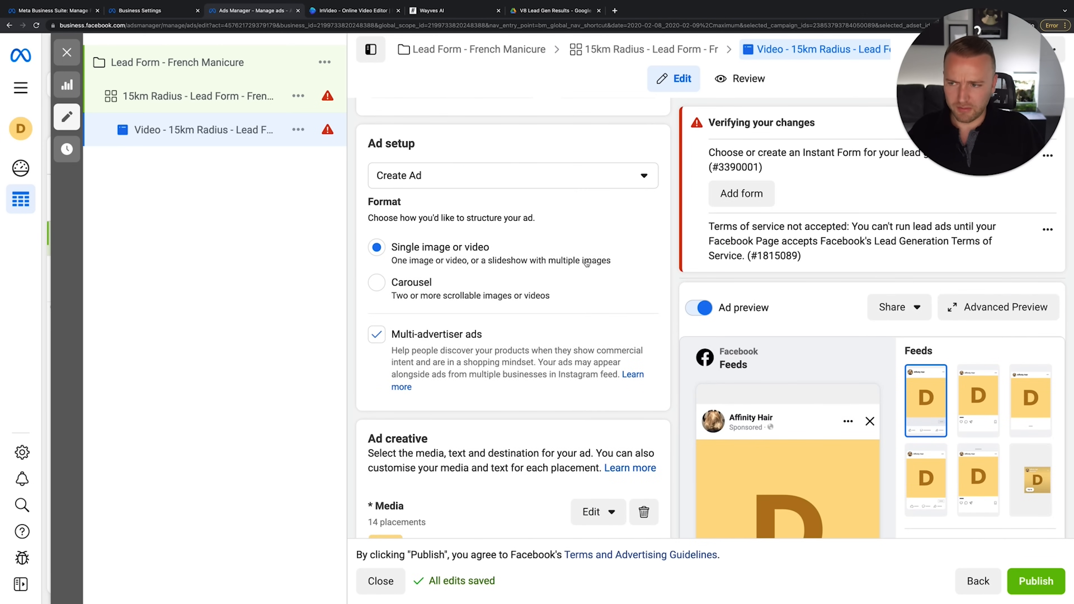
pyautogui.scroll(-2, 587, 264)
pyautogui.scroll(-5, 455, 330)
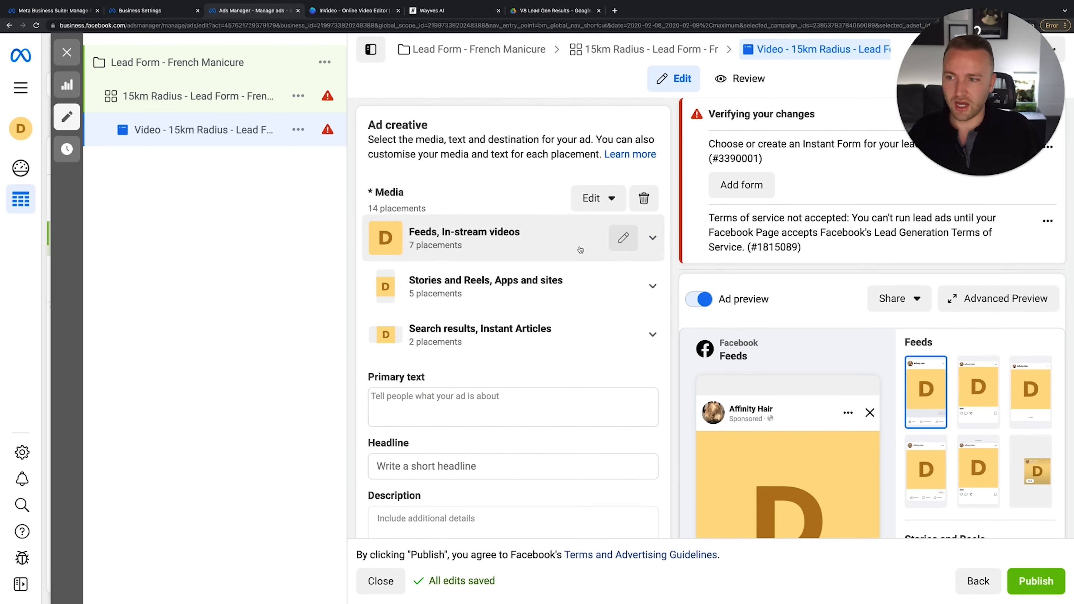
# Open Edit Media, return to Add media, and switch to the InVideo templates tab
pyautogui.click(591, 199)
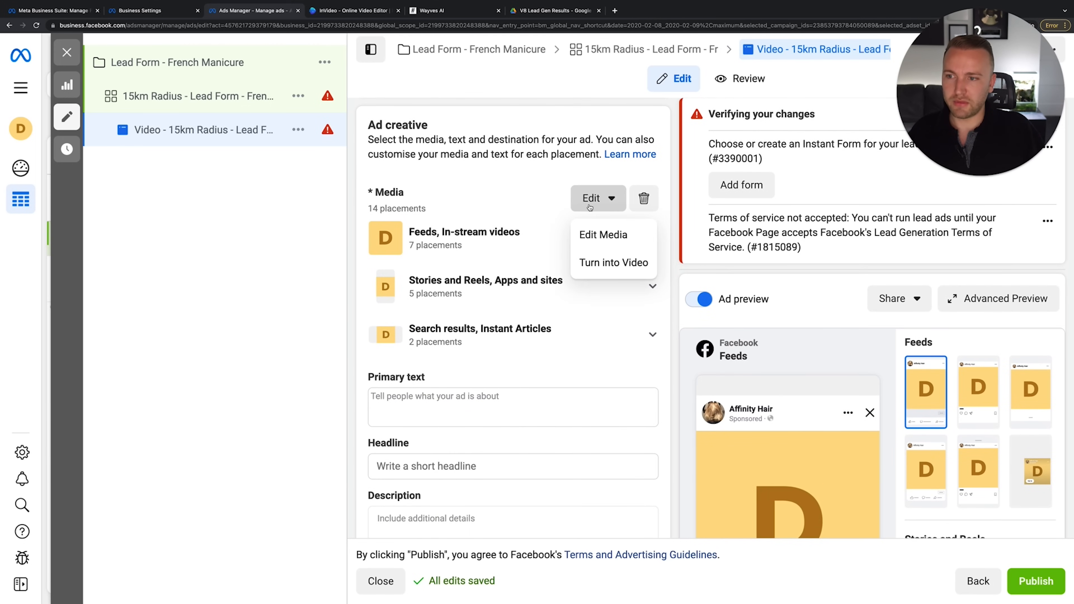
pyautogui.click(607, 239)
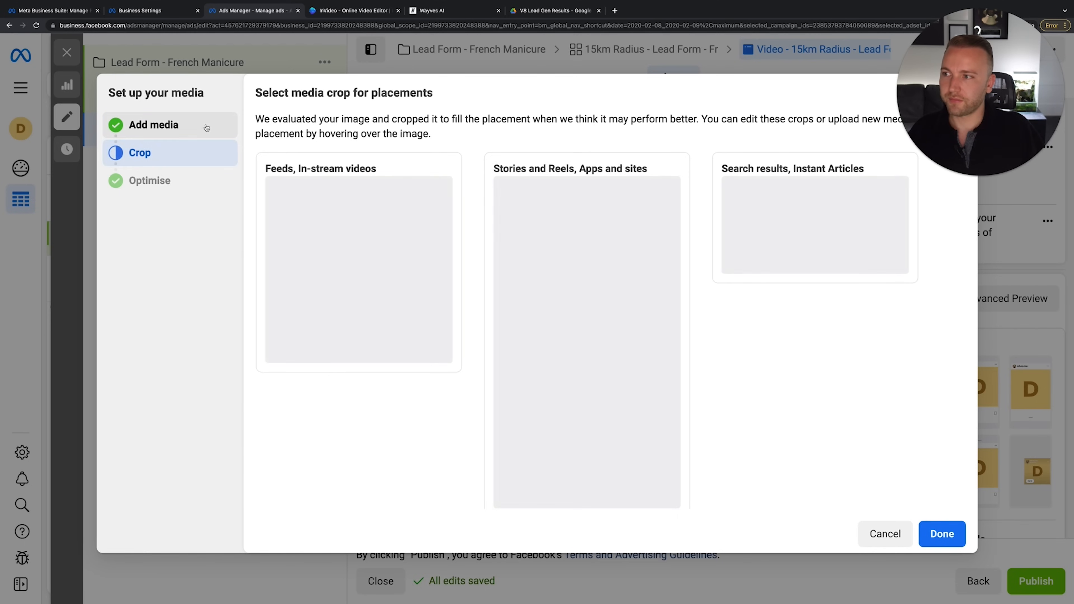
pyautogui.click(206, 128)
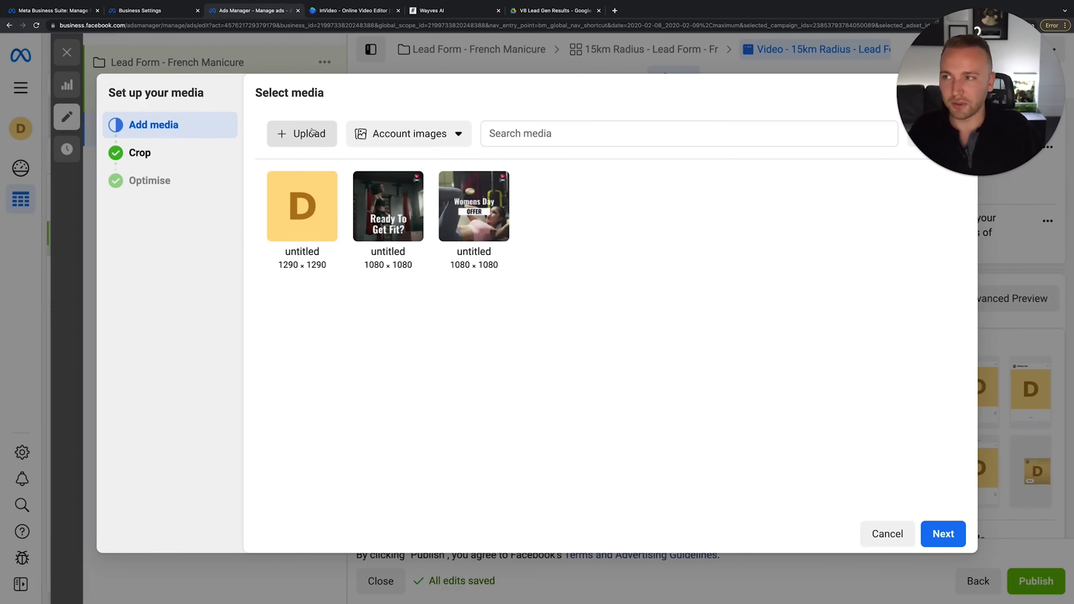
pyautogui.click(337, 16)
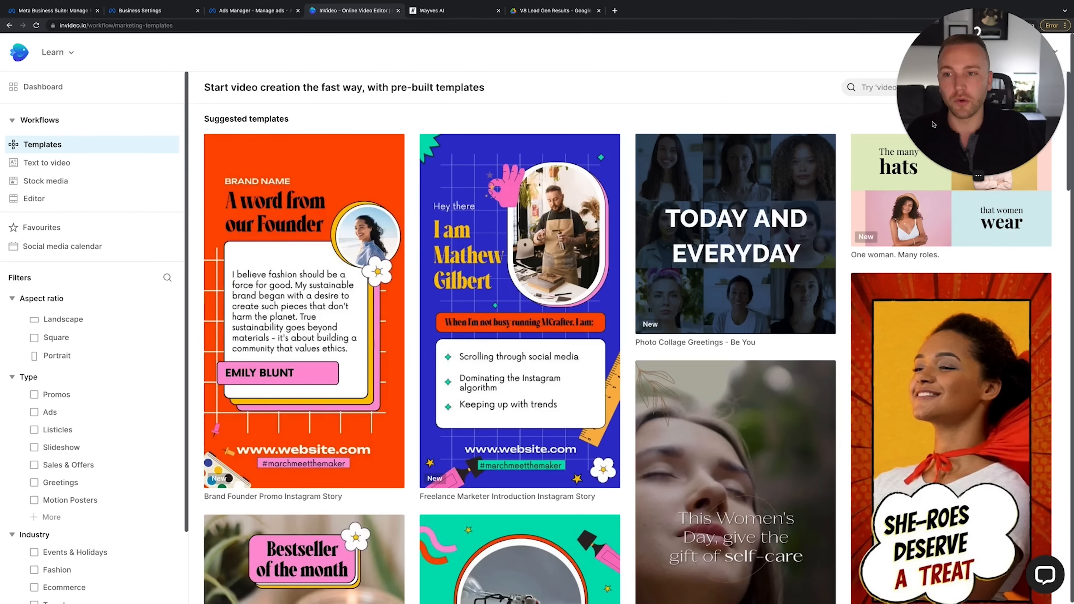
# Browse the template gallery and preview the Coming Soon Cocktails template
pyautogui.moveTo(939, 122); pyautogui.dragTo(723, 111)
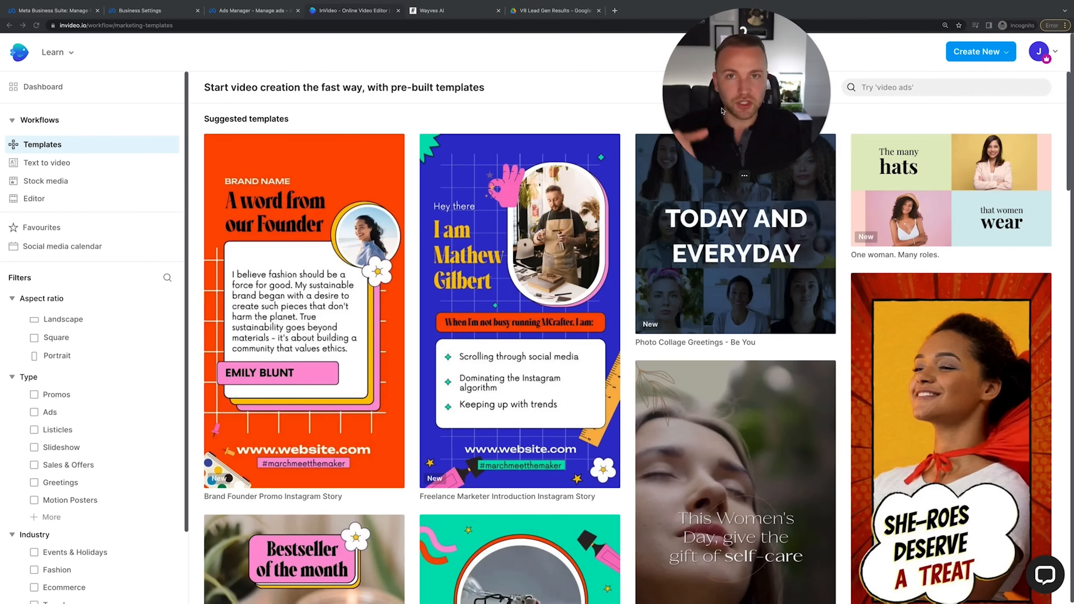
pyautogui.scroll(-15, 607, 304)
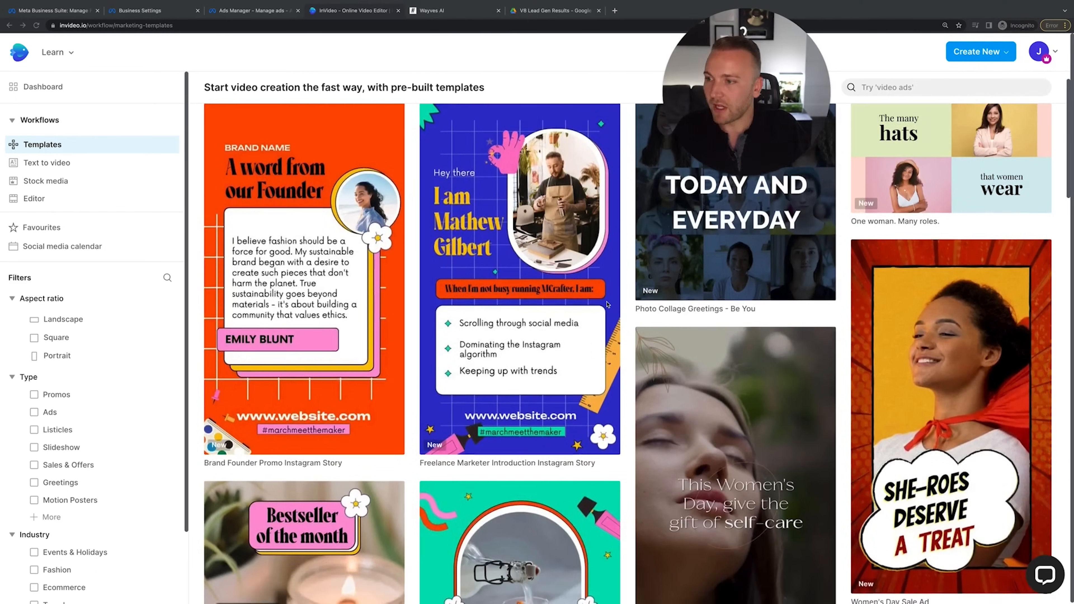
pyautogui.scroll(-8, 608, 305)
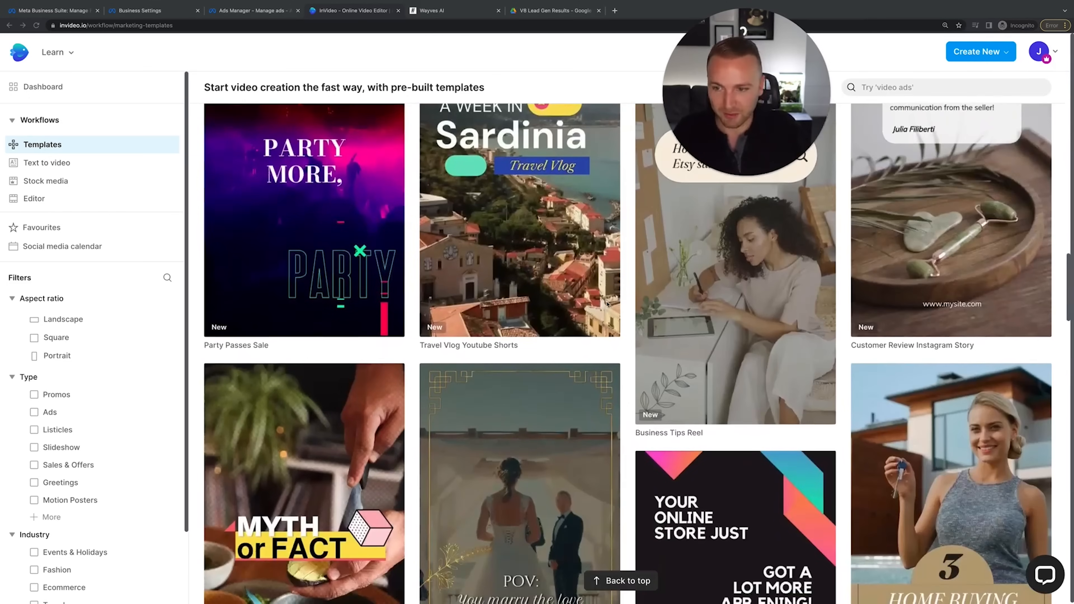
pyautogui.scroll(20, 607, 304)
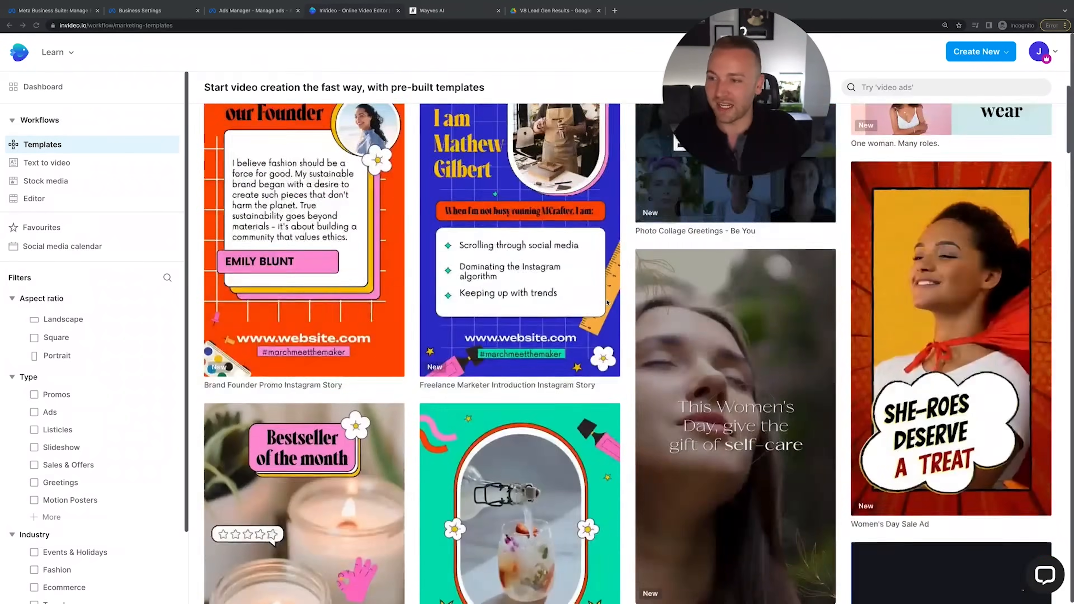
pyautogui.scroll(-20, 565, 373)
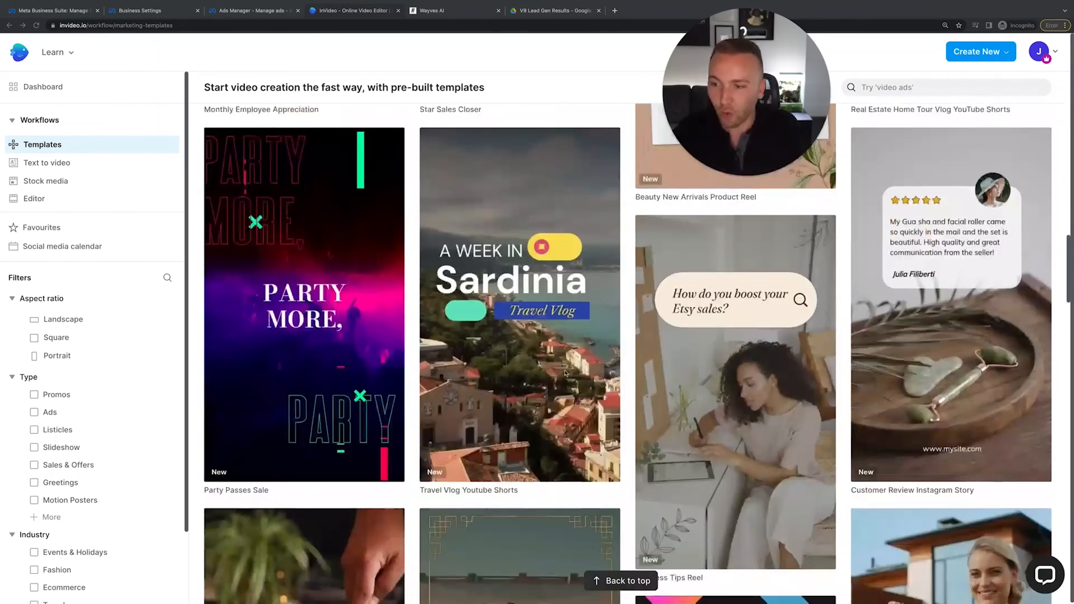
pyautogui.scroll(3, 635, 366)
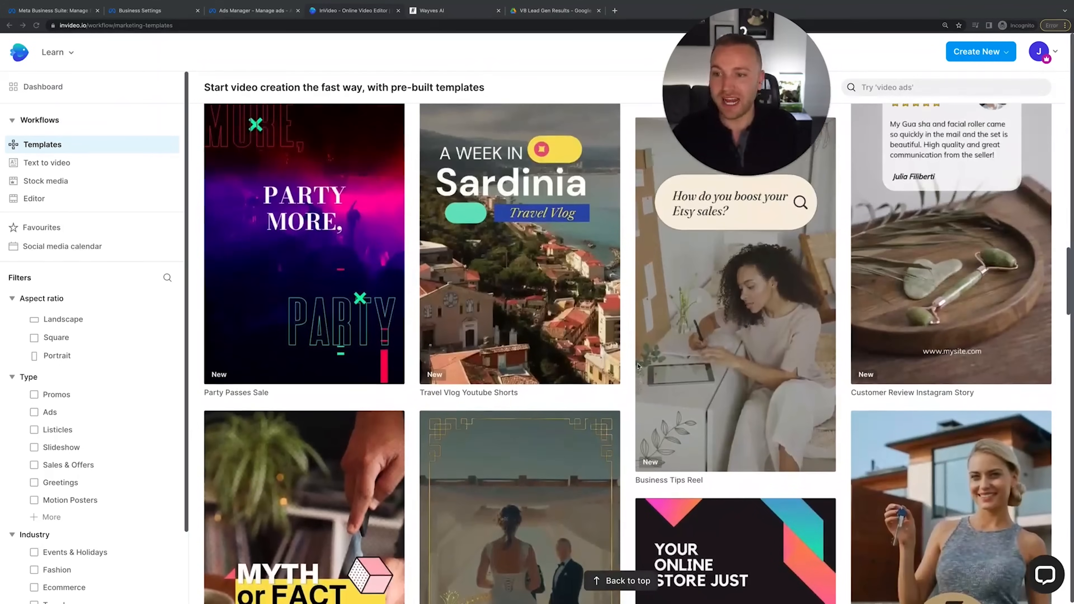
pyautogui.scroll(10, 633, 298)
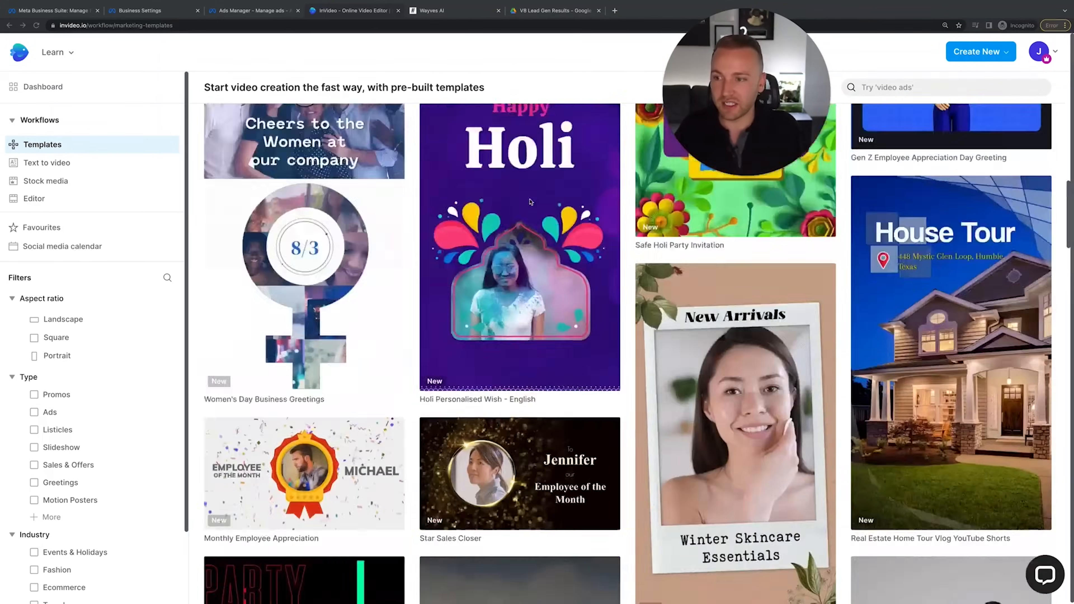
pyautogui.click(543, 365)
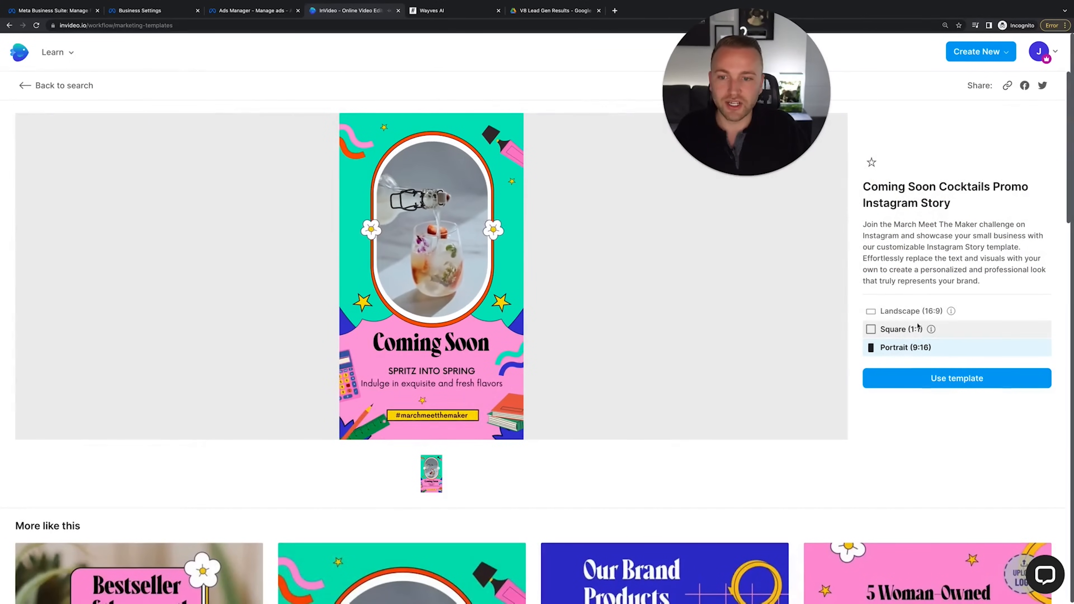
pyautogui.click(40, 85)
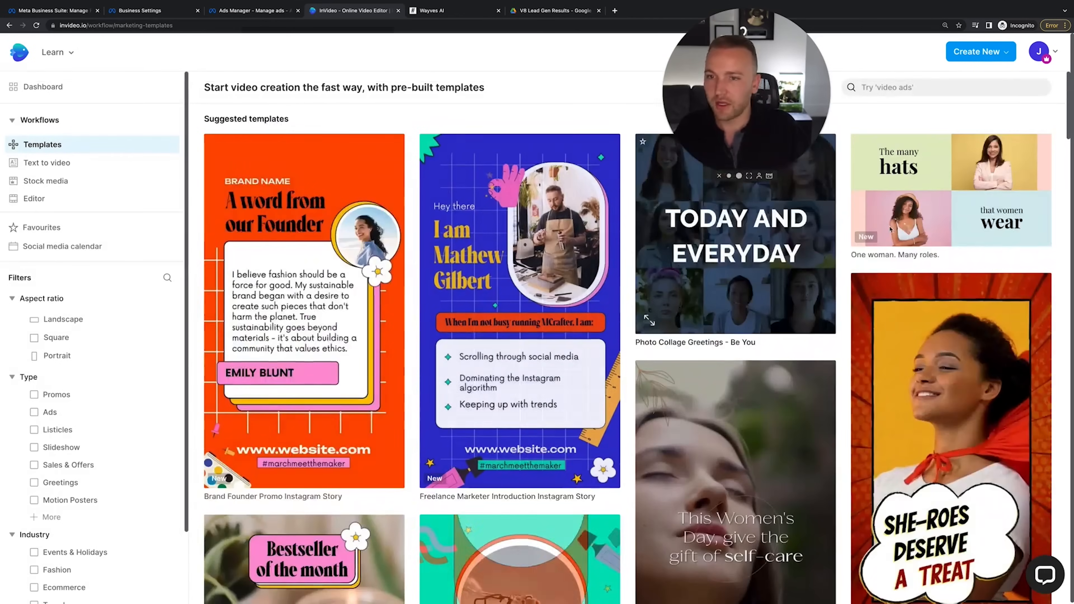
# Search 'French Manicure', preview that template with sound, and start a project from it
pyautogui.click(899, 87)
pyautogui.write('Nail')
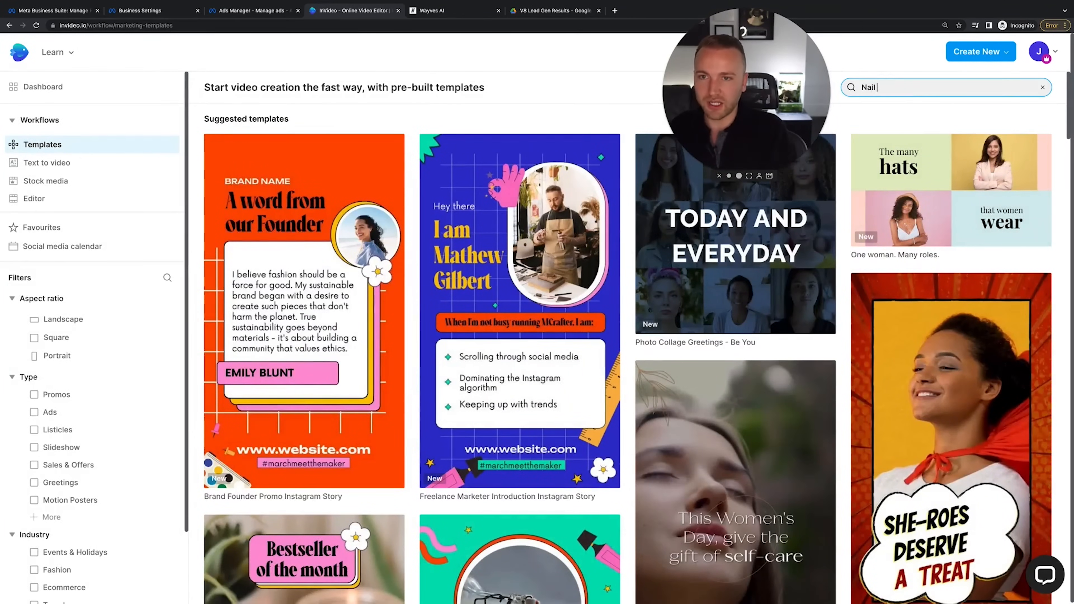
pyautogui.write(' Salon')
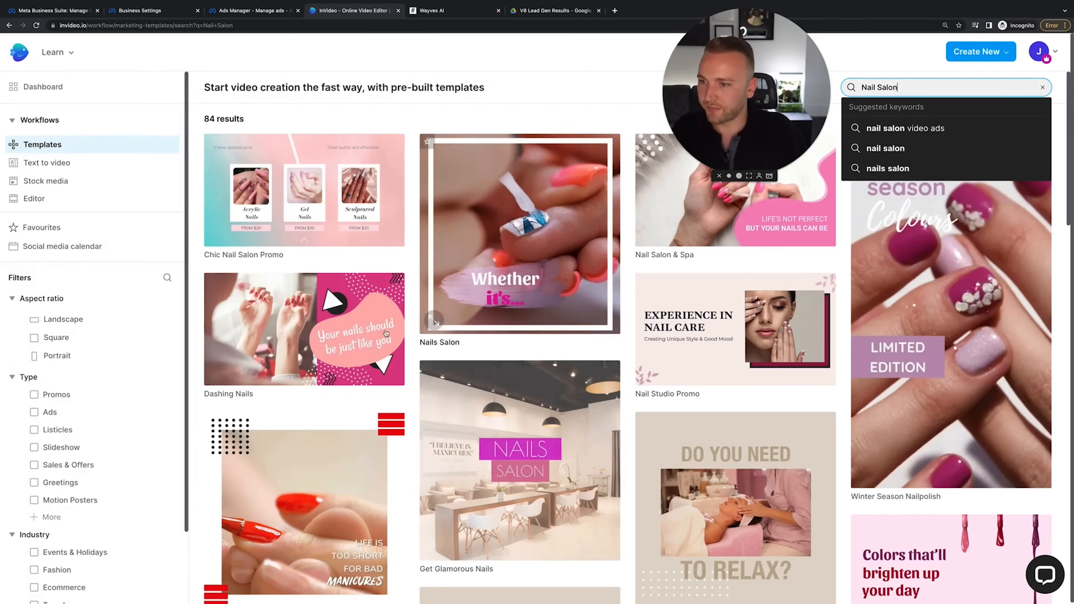
pyautogui.tripleClick(873, 90)
pyautogui.write('French ')
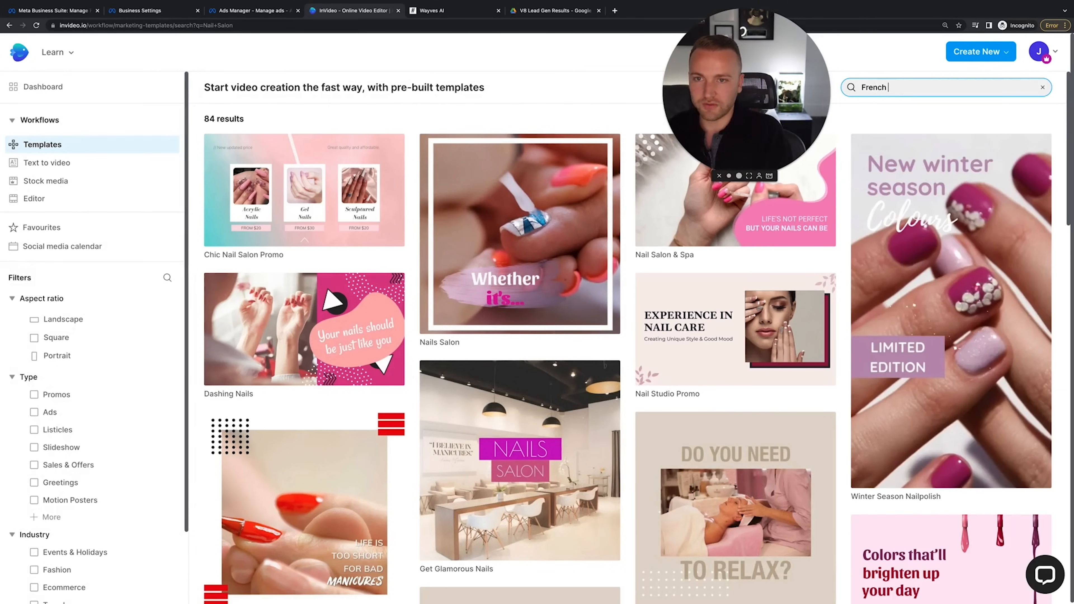
pyautogui.write('Manicure')
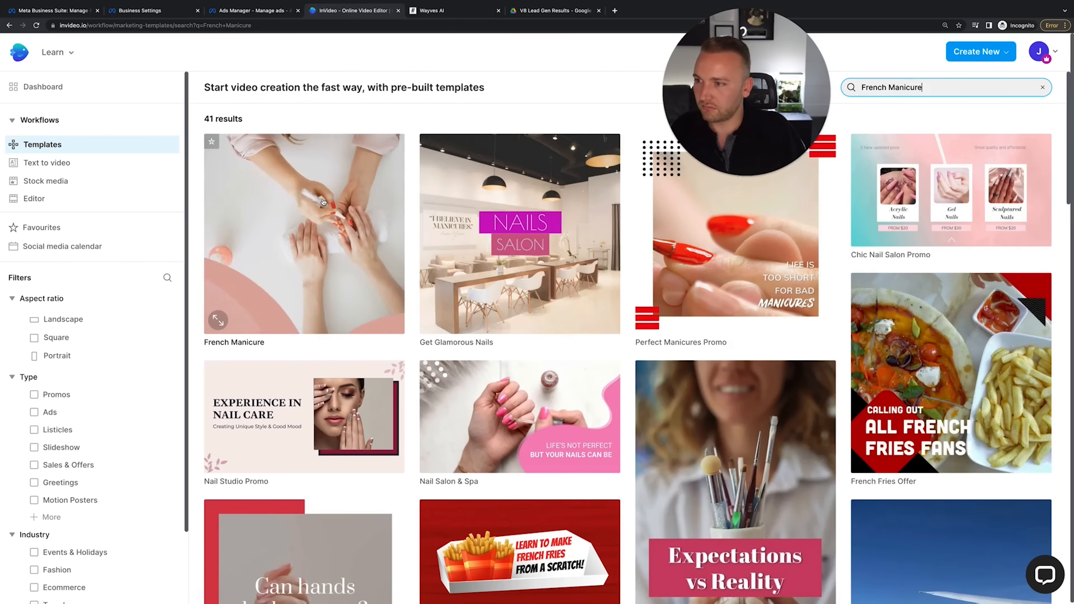
pyautogui.click(323, 202)
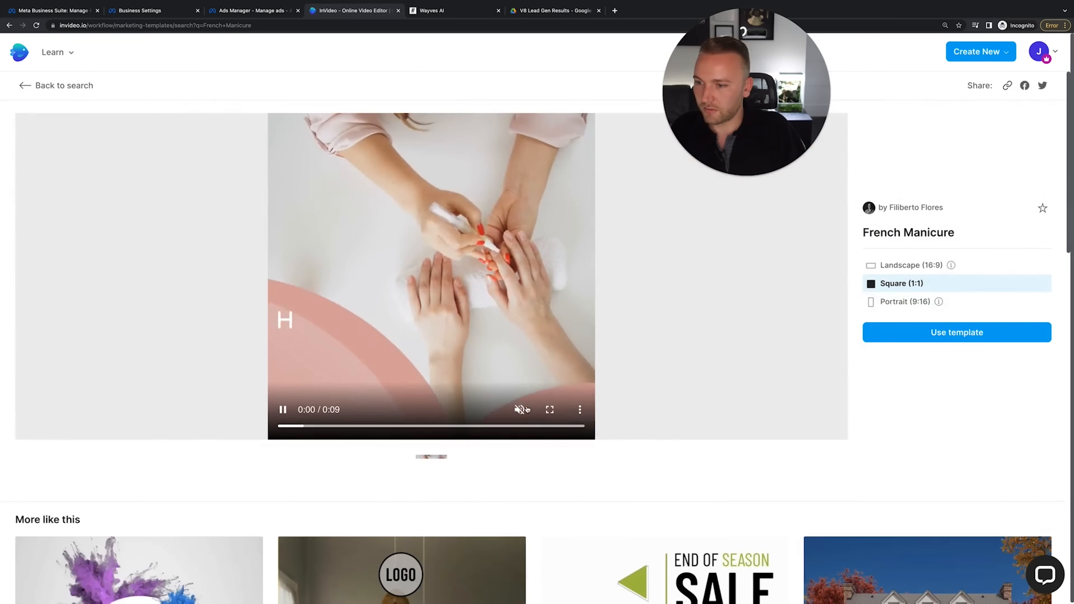
pyautogui.click(525, 410)
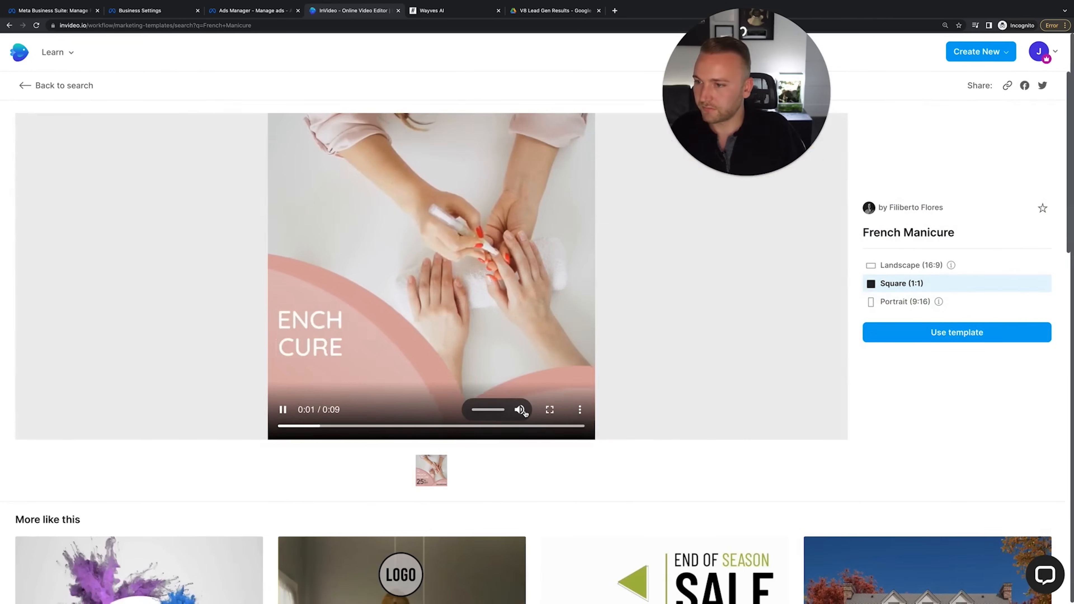
pyautogui.click(282, 410)
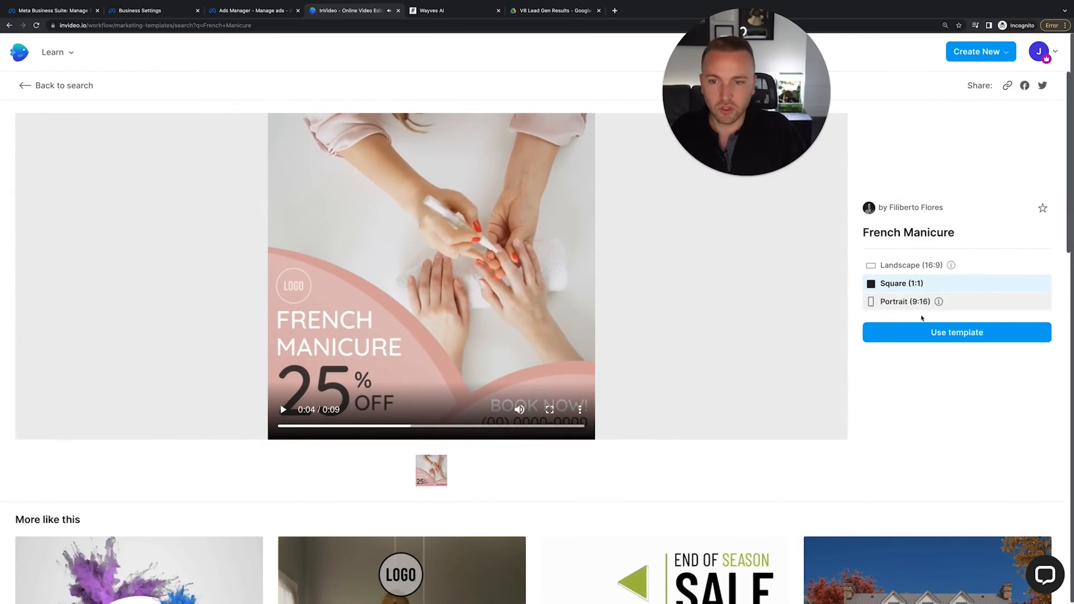
pyautogui.click(969, 334)
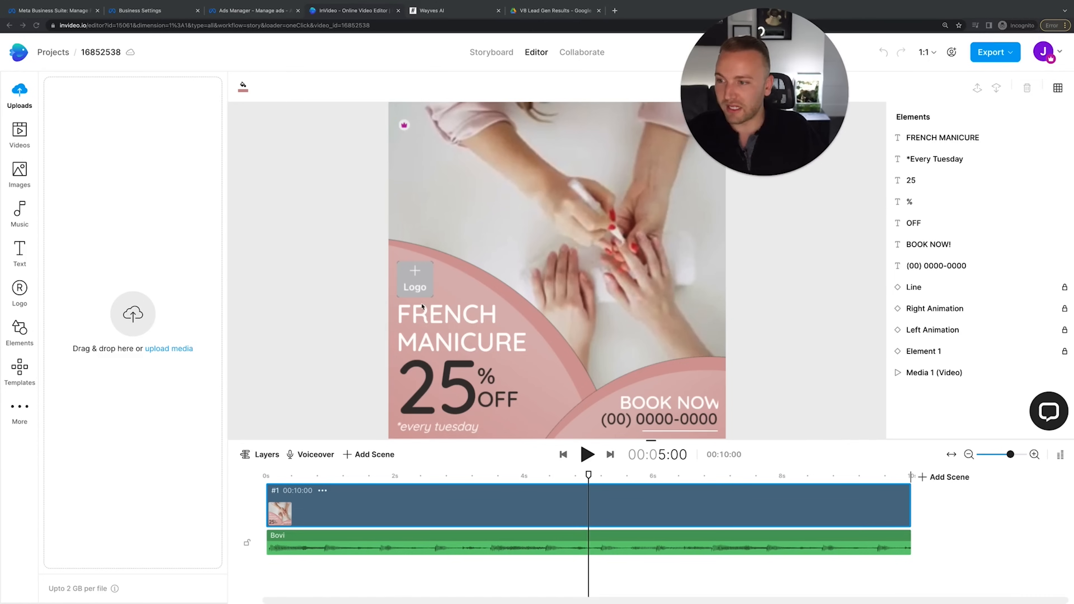
pyautogui.click(404, 281)
# Upload yohanabeauty.png from Downloads as the logo and add it to the scene
pyautogui.click(414, 274)
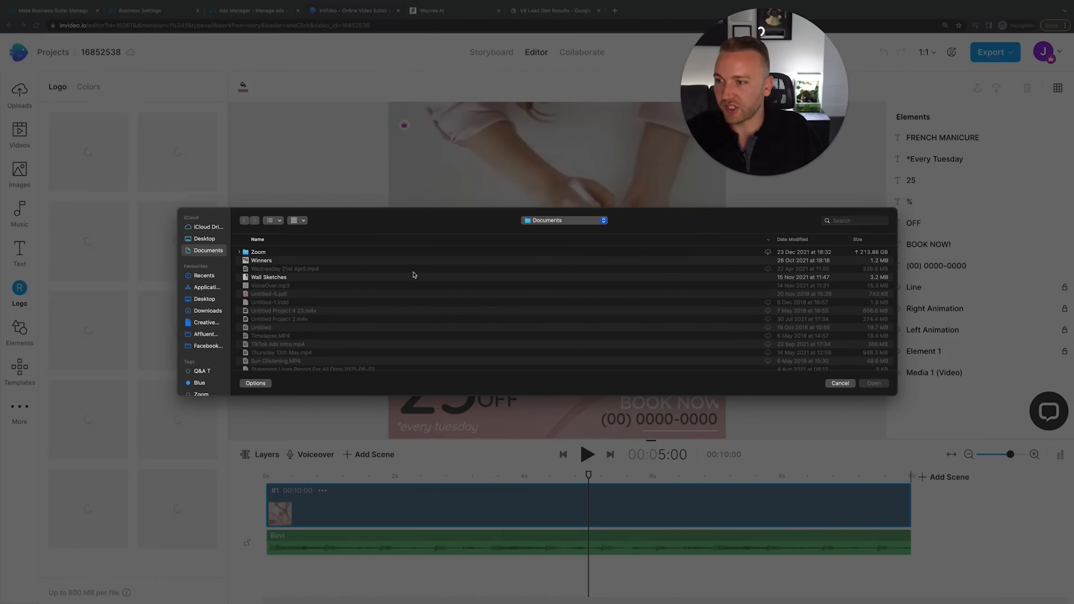
pyautogui.click(205, 312)
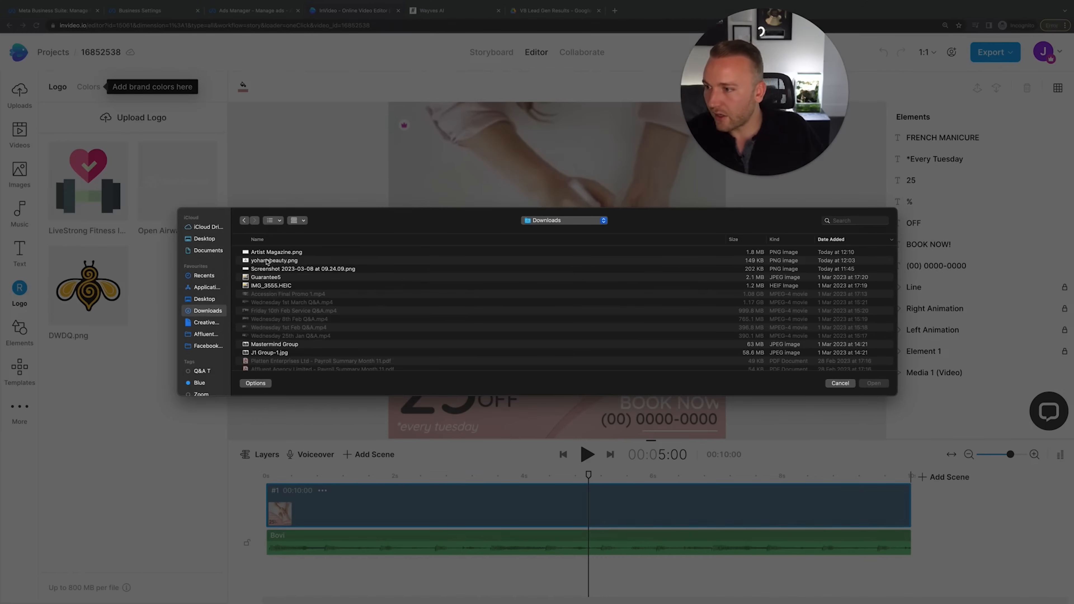
pyautogui.click(279, 261)
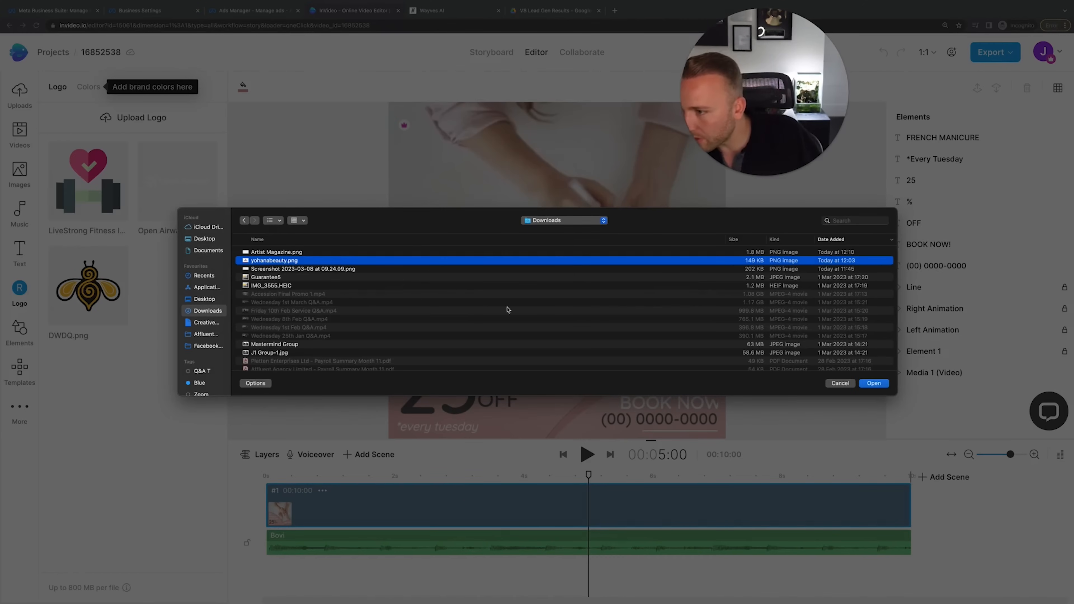
pyautogui.click(874, 383)
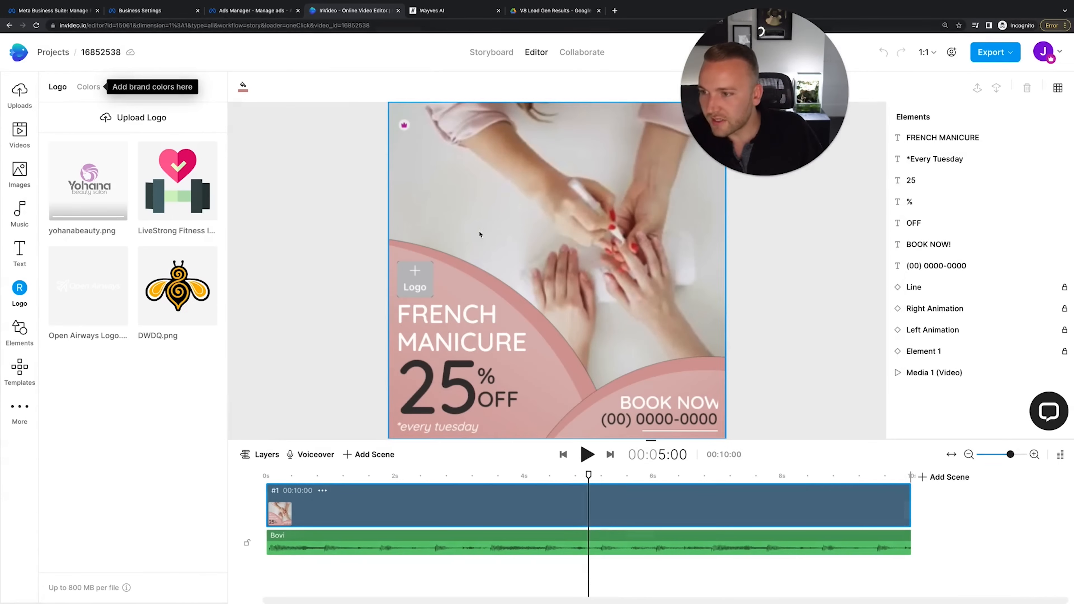
pyautogui.click(124, 234)
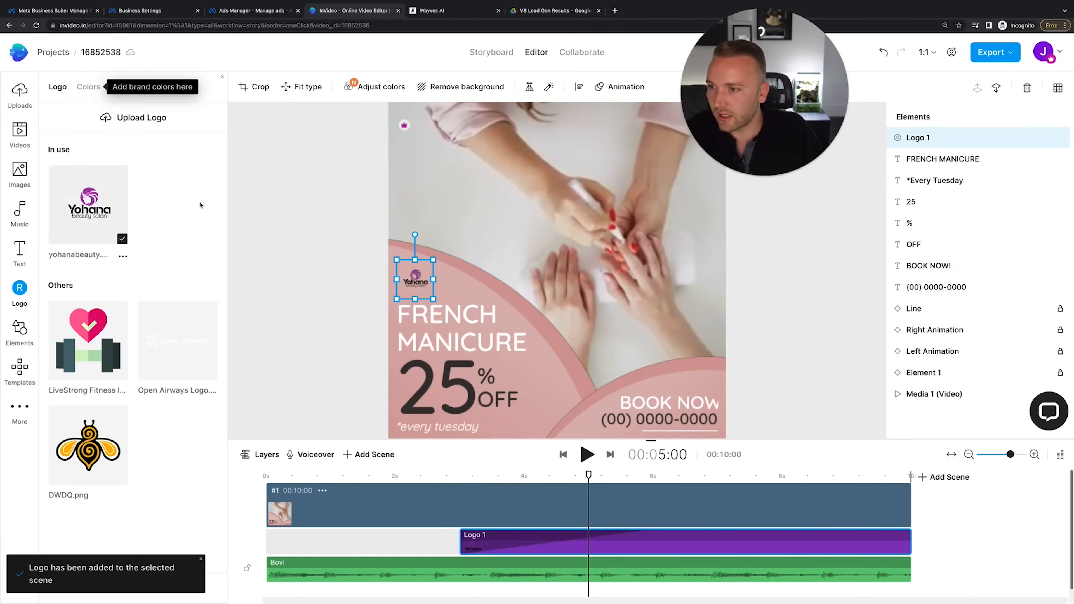
# Resize the logo and position it just above the FRENCH MANICURE heading
pyautogui.moveTo(433, 260); pyautogui.dragTo(414, 282)
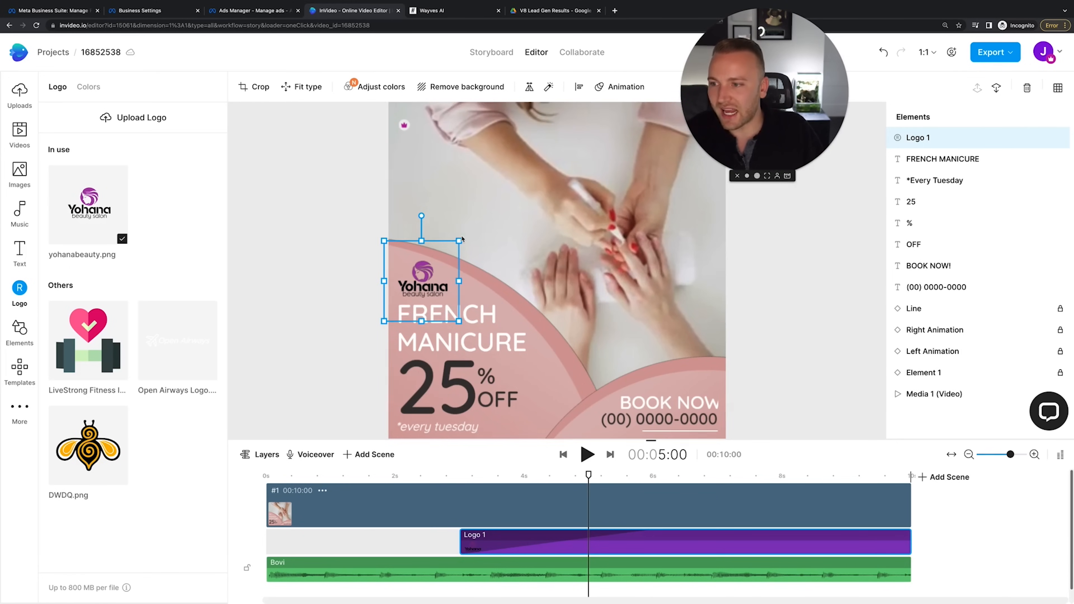
pyautogui.moveTo(462, 239); pyautogui.dragTo(455, 248)
pyautogui.moveTo(424, 291); pyautogui.dragTo(426, 284)
pyautogui.click(482, 163)
pyautogui.click(324, 302)
pyautogui.click(626, 413)
pyautogui.click(613, 425)
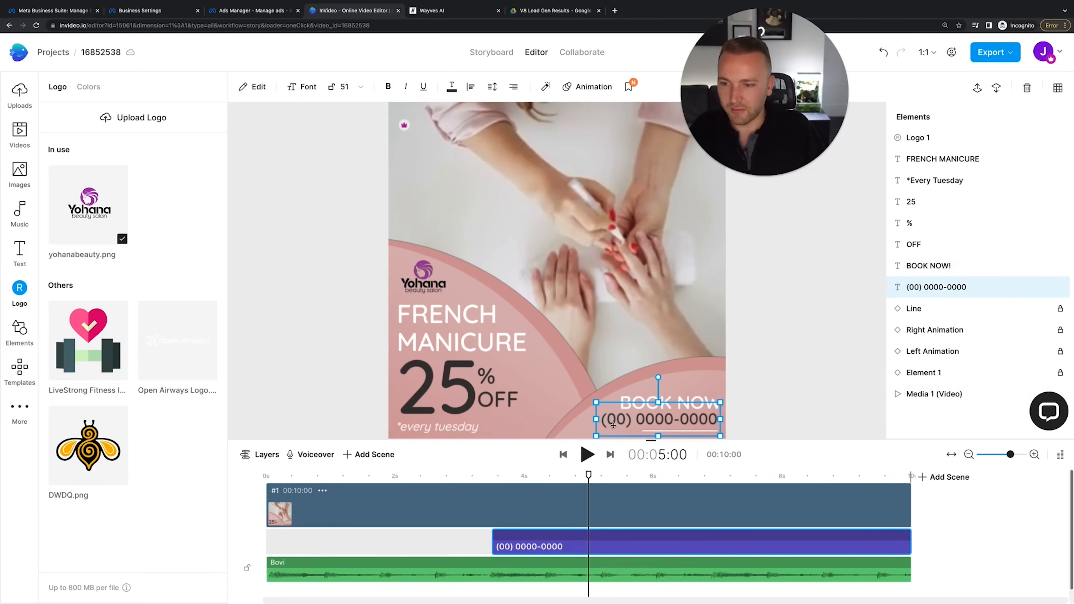
pyautogui.doubleClick(624, 418)
pyautogui.click(625, 425)
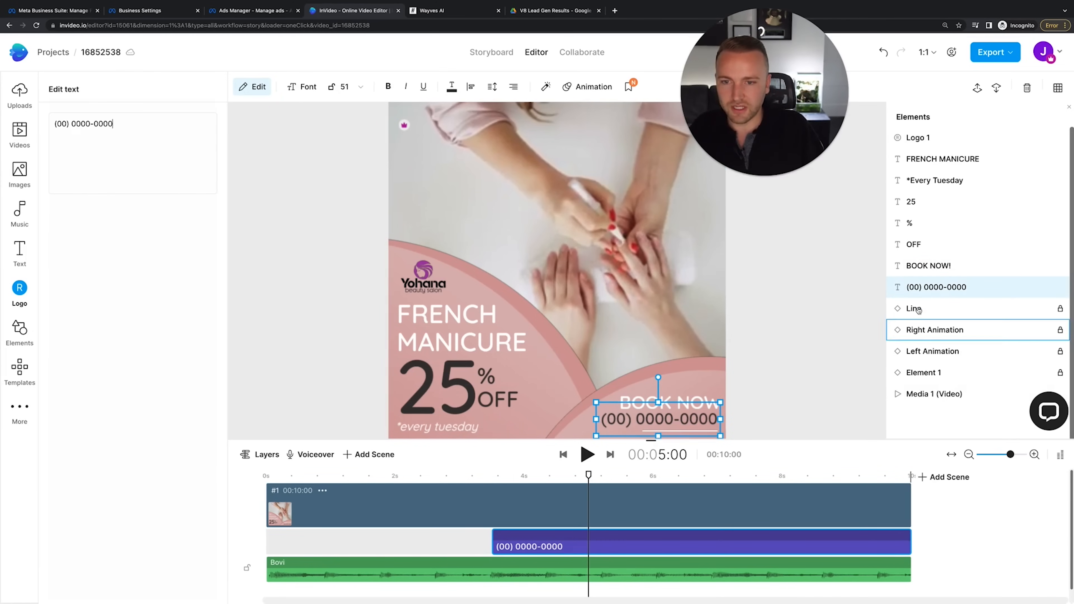
pyautogui.doubleClick(925, 288)
pyautogui.write('www.yohana.com')
pyautogui.press('Return')
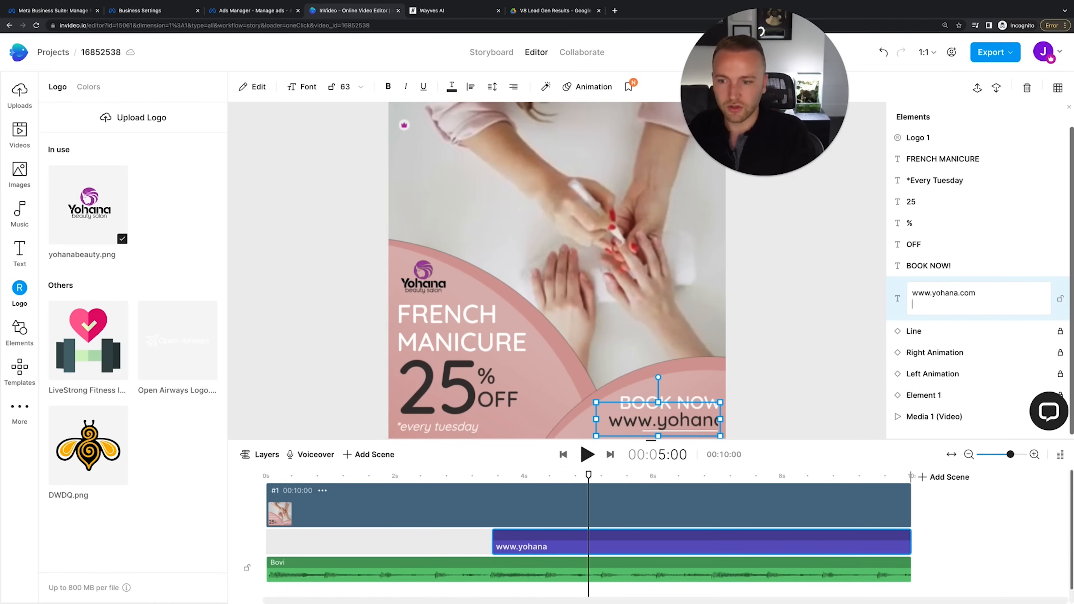
pyautogui.press('BackSpace')
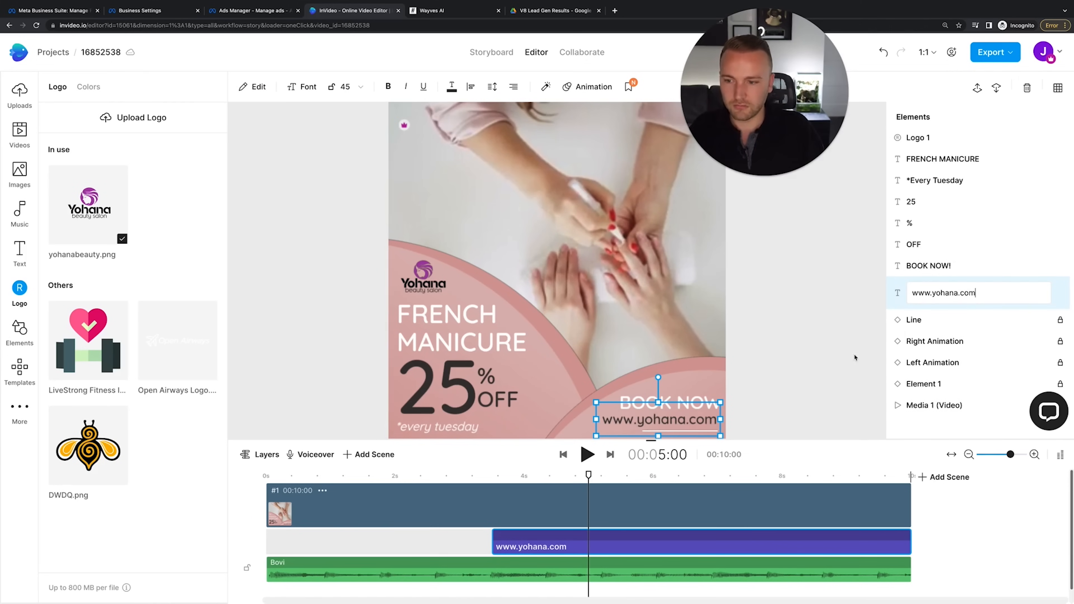
pyautogui.click(827, 414)
pyautogui.click(684, 404)
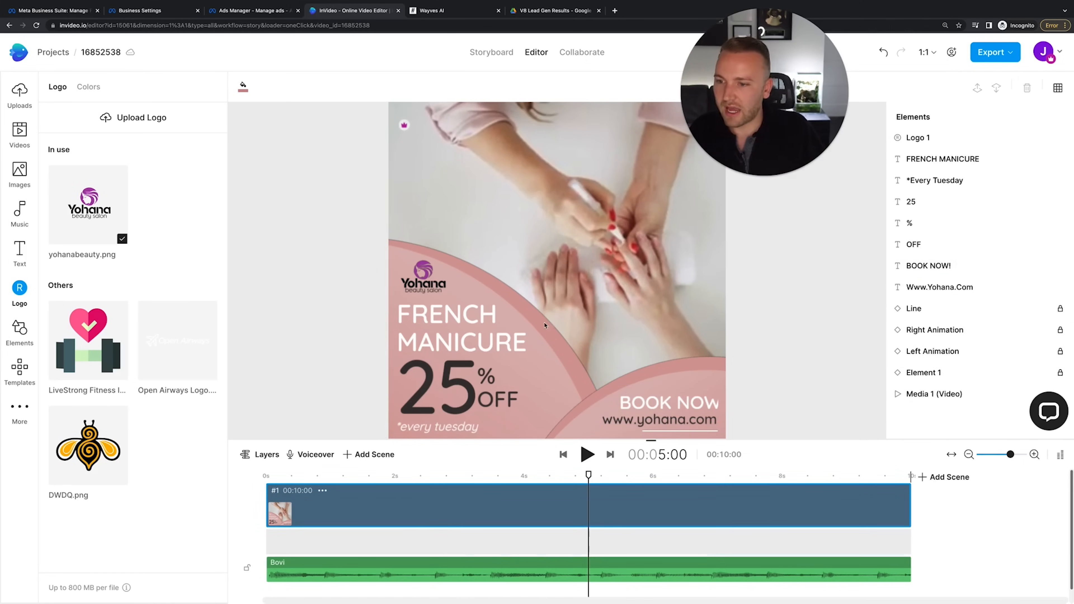
pyautogui.click(573, 390)
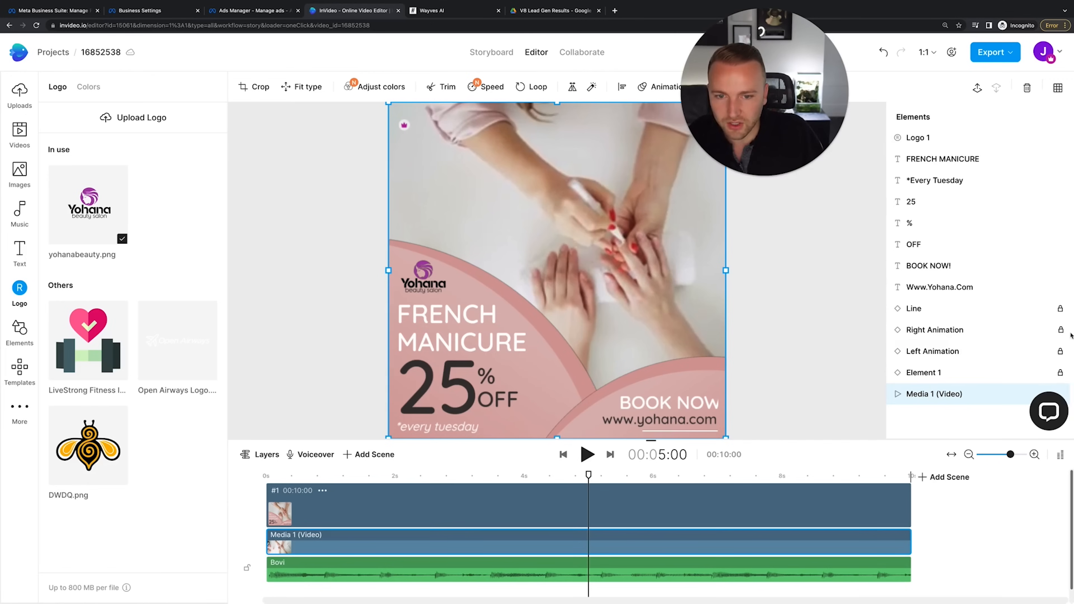
# Recolour the Right Animation shape's gradient to a light and deep purple
pyautogui.click(979, 331)
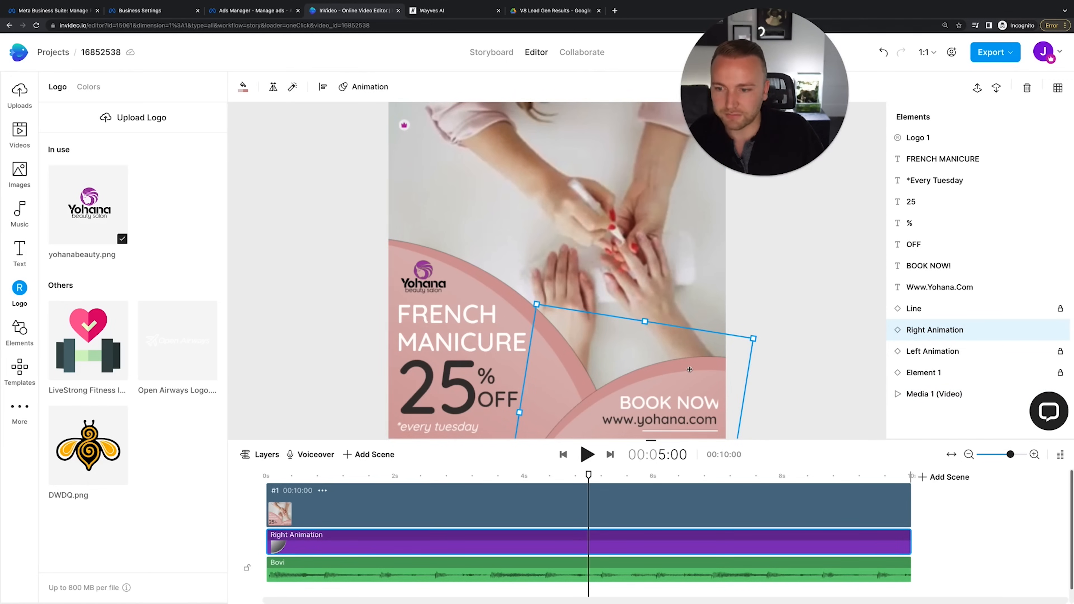
pyautogui.click(243, 86)
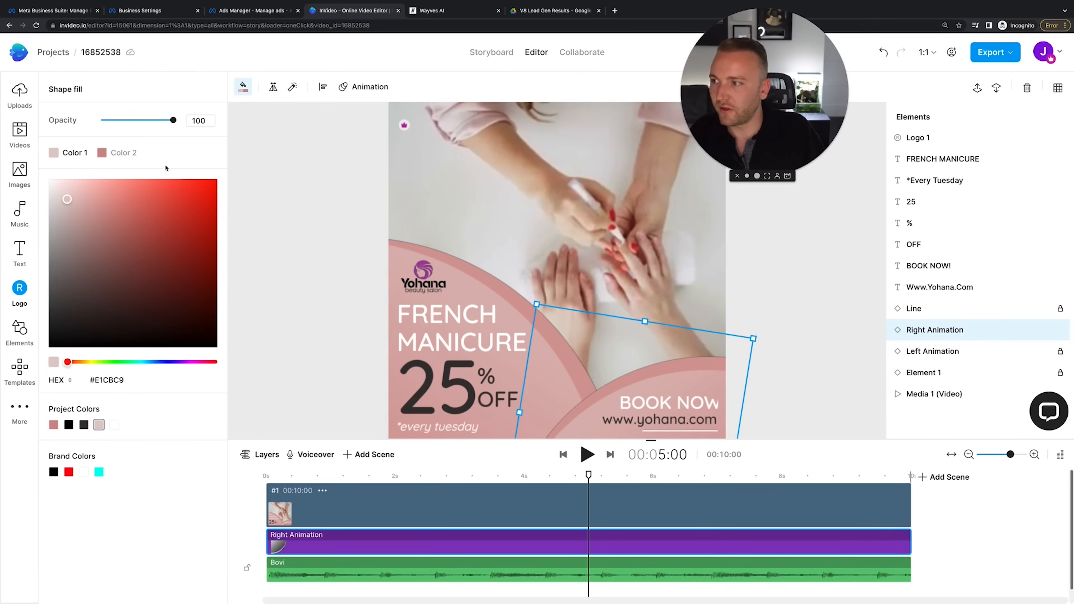
pyautogui.click(189, 362)
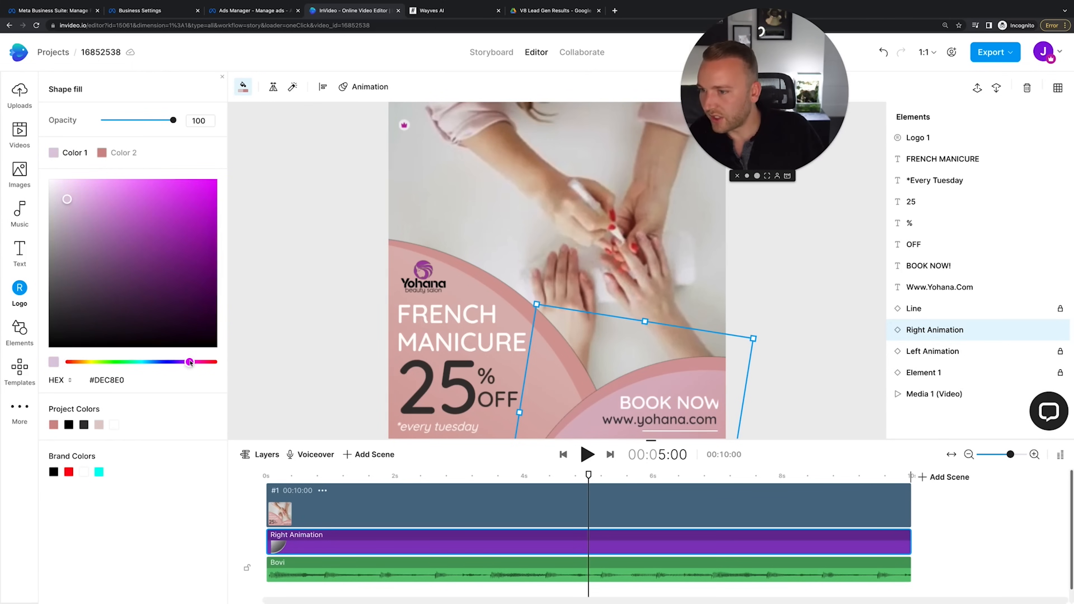
pyautogui.moveTo(190, 362); pyautogui.dragTo(187, 362)
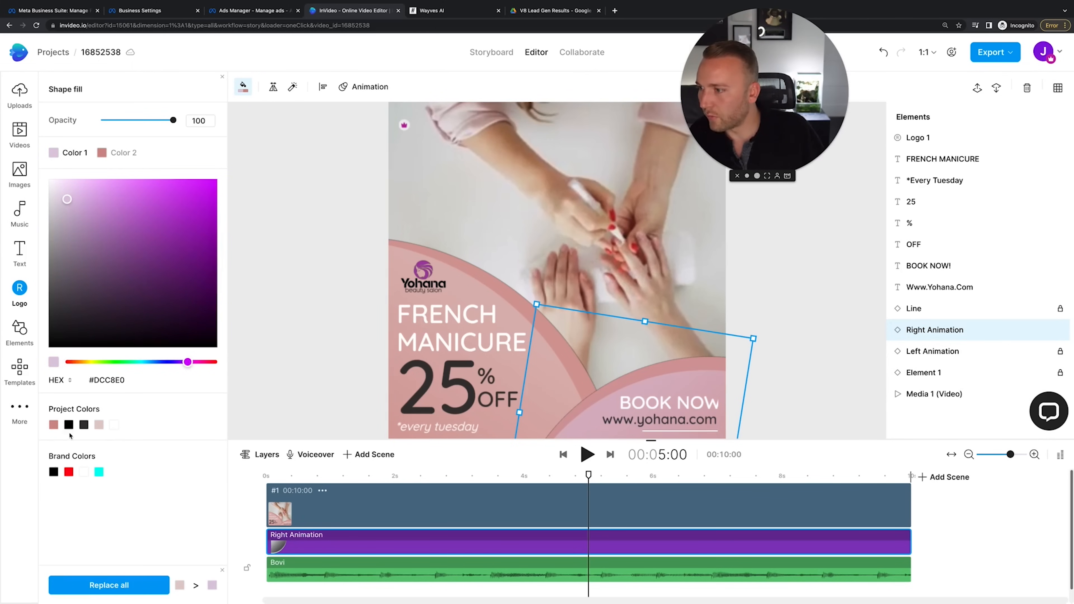
pyautogui.moveTo(125, 262); pyautogui.dragTo(87, 193)
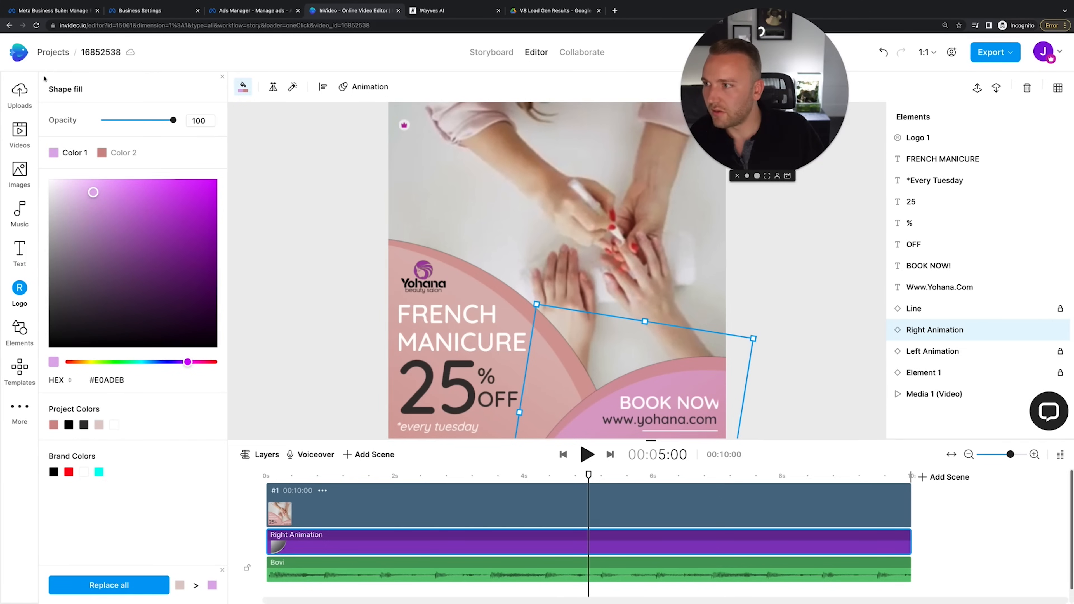
pyautogui.click(101, 153)
pyautogui.click(189, 361)
pyautogui.moveTo(118, 196); pyautogui.dragTo(151, 198)
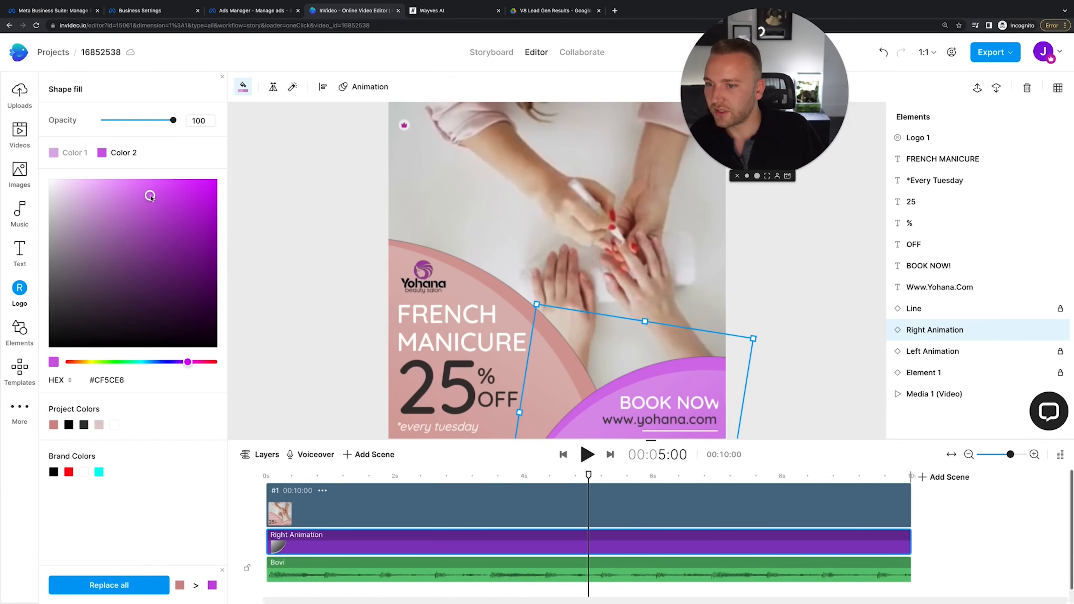
# Apply the same light and deep purple gradient to the Left Animation shape
pyautogui.click(932, 351)
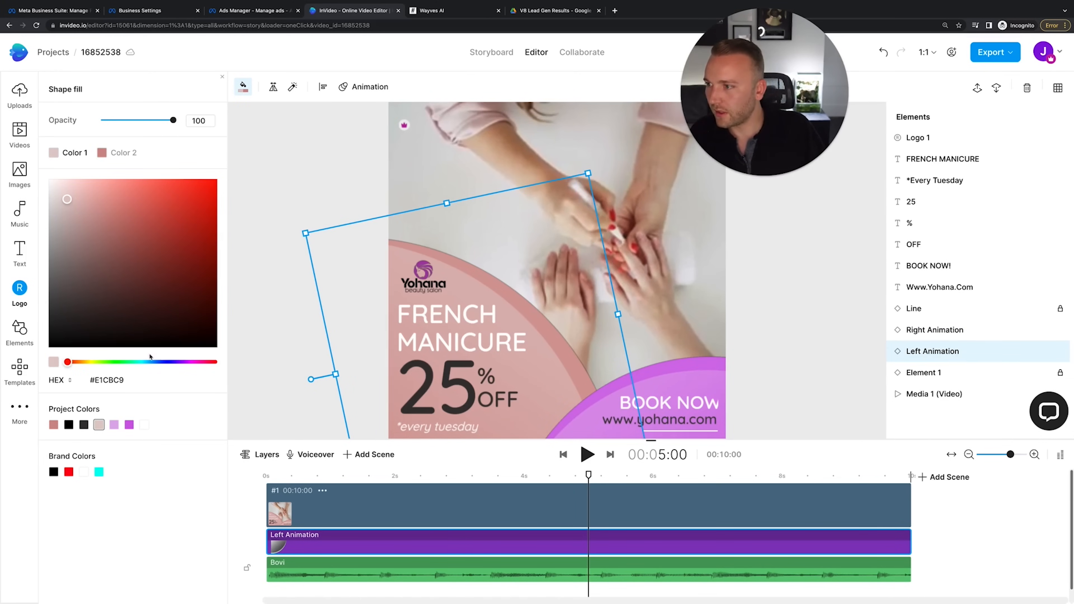
pyautogui.click(113, 425)
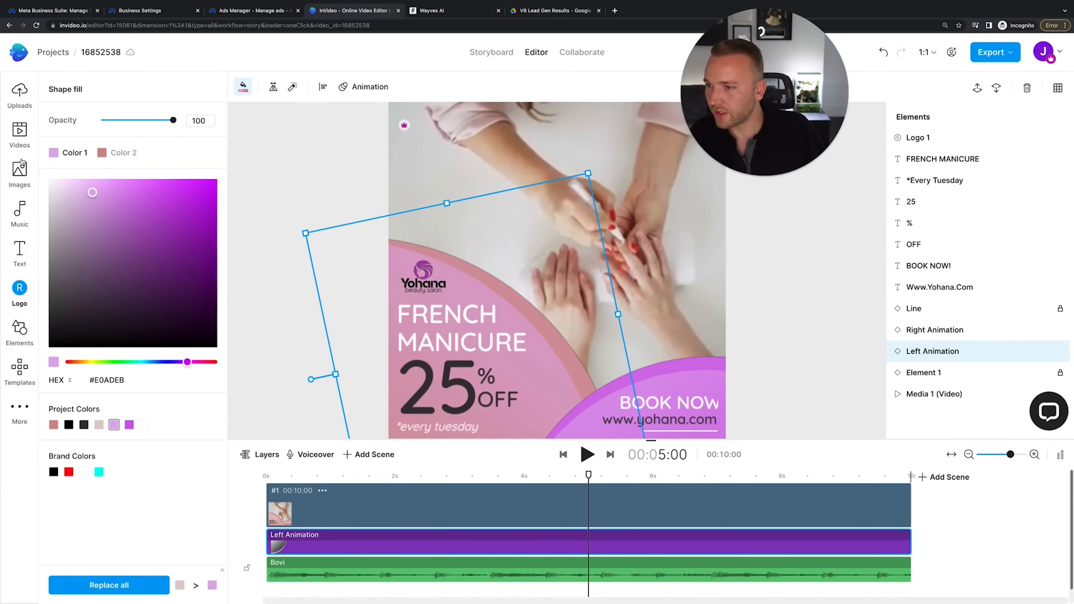
pyautogui.click(106, 150)
pyautogui.click(129, 425)
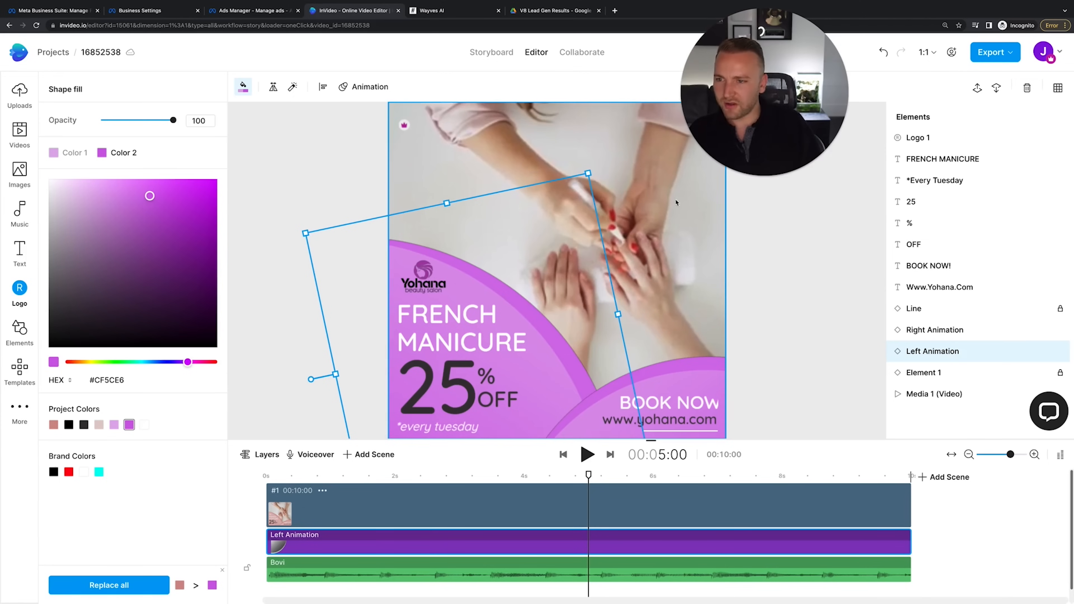
pyautogui.click(633, 250)
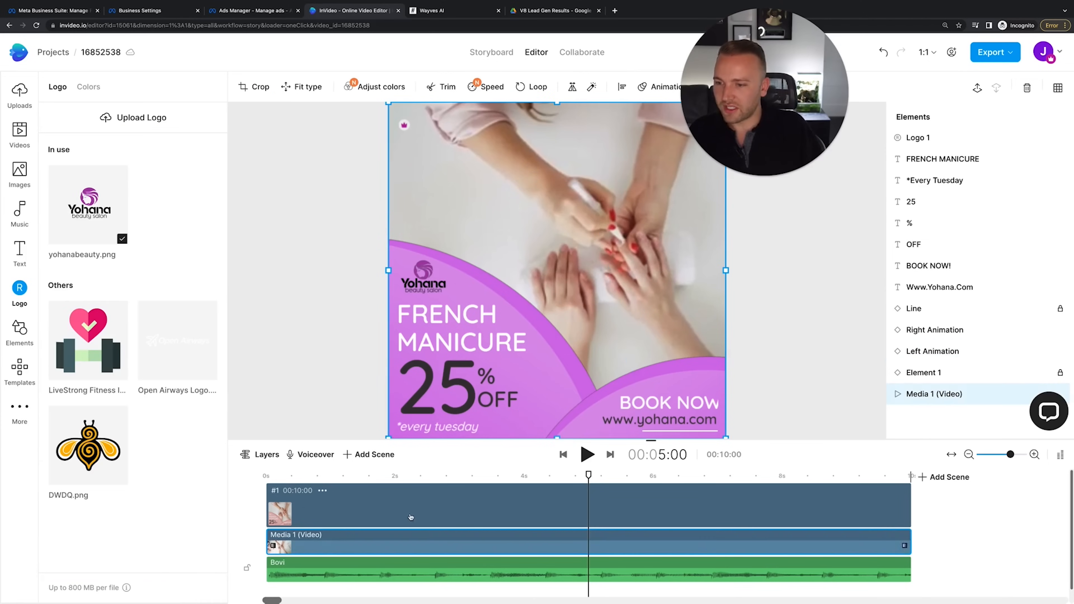
# Play the preview from the start, then delete the *every tuesday caption
pyautogui.click(278, 478)
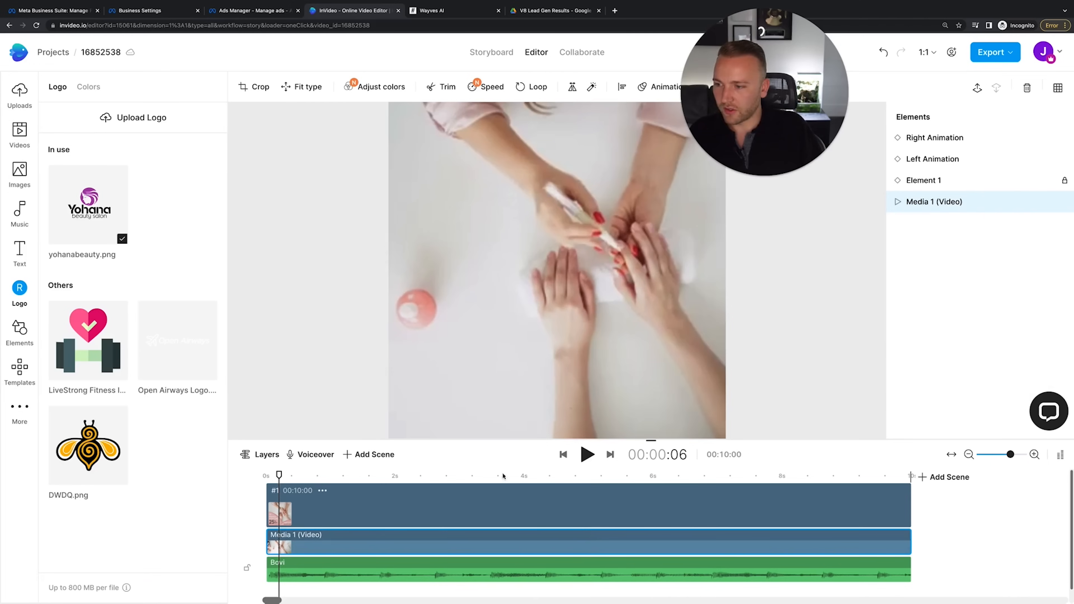
pyautogui.click(582, 461)
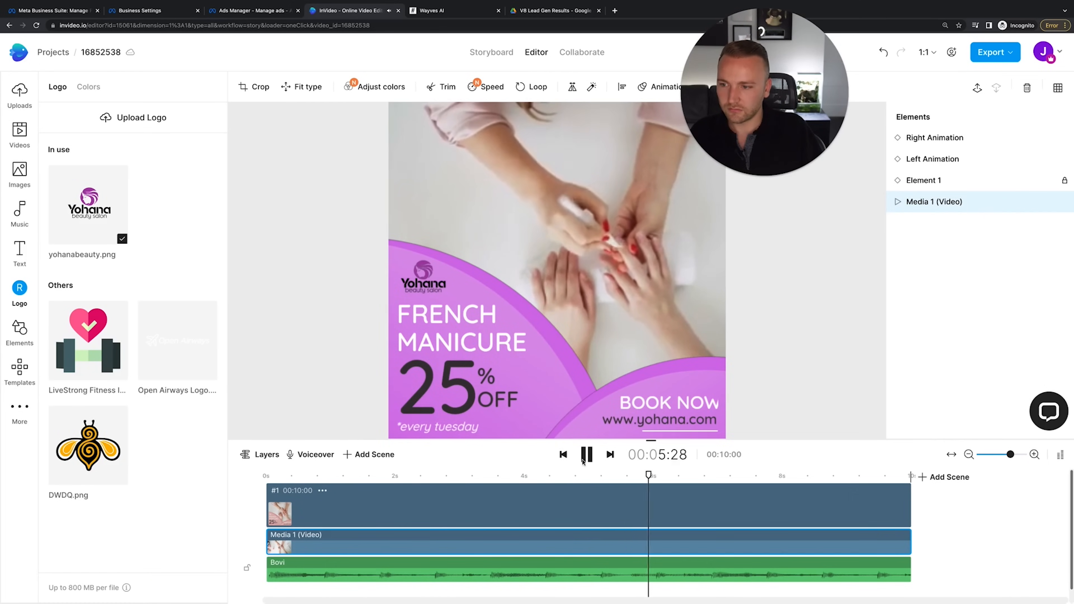
pyautogui.click(586, 458)
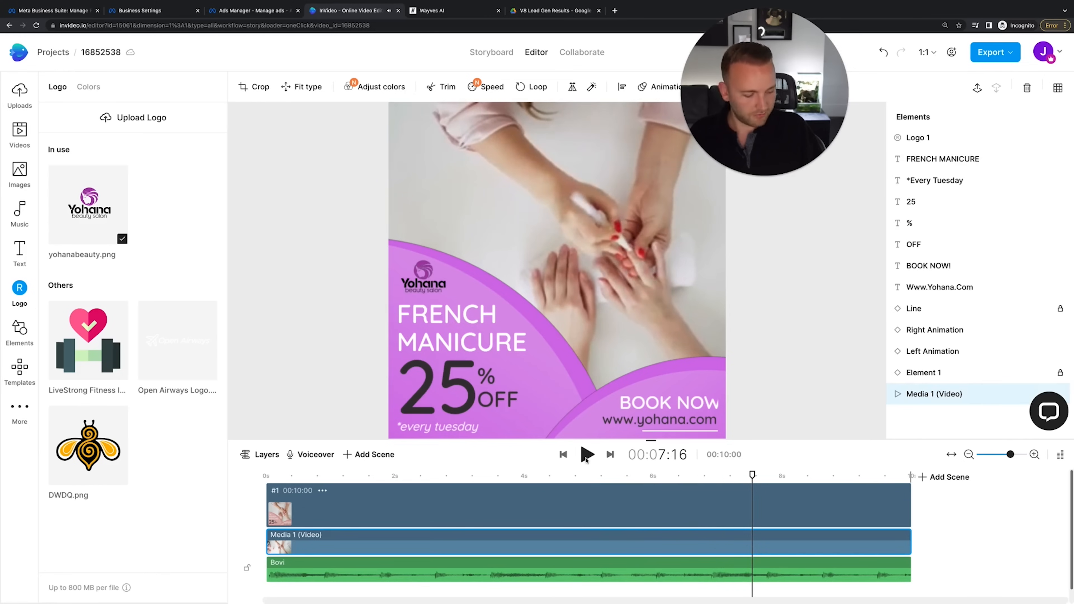
pyautogui.click(454, 425)
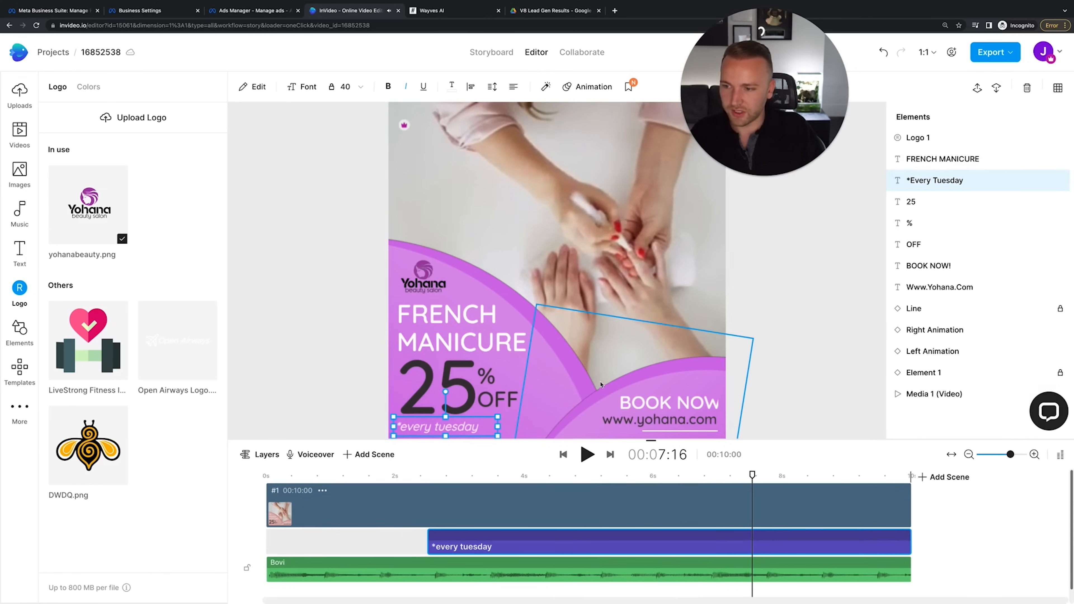
pyautogui.press('Delete')
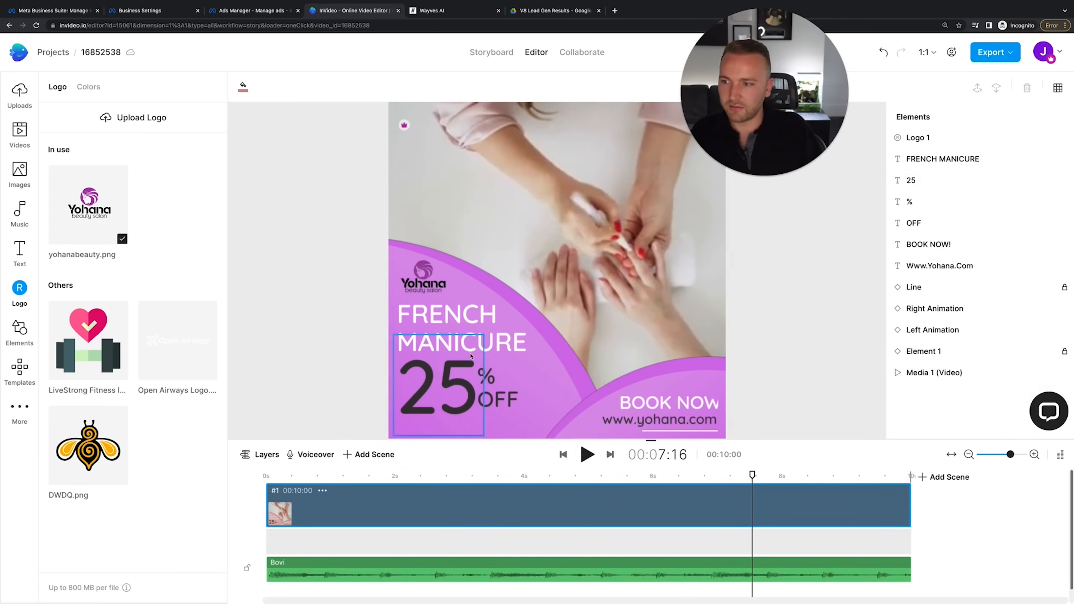
# Move the FRENCH MANICURE heading slightly lower
pyautogui.click(444, 389)
pyautogui.click(361, 382)
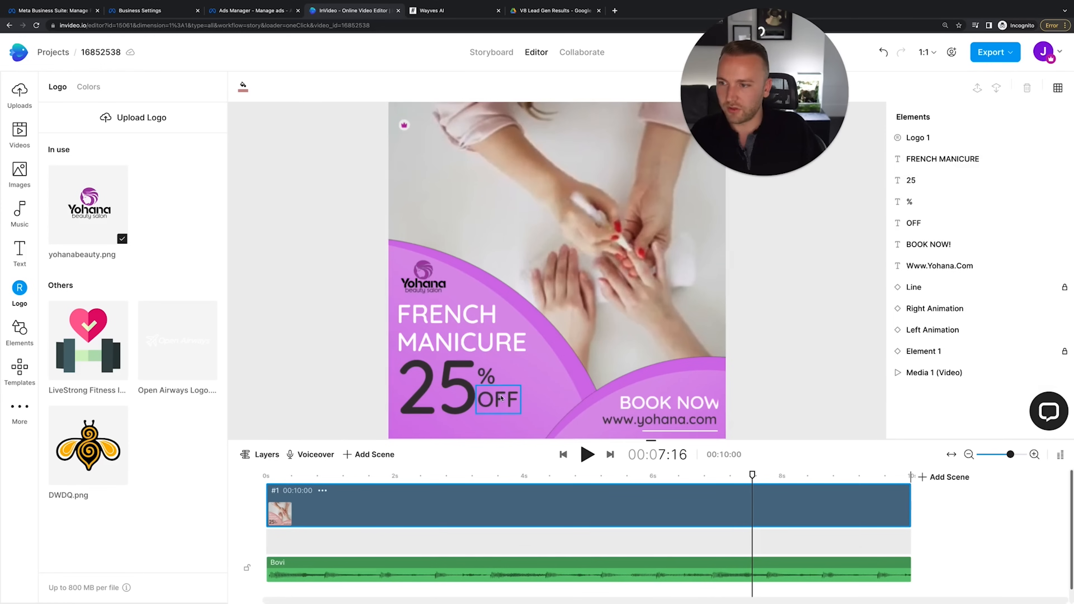
pyautogui.click(489, 392)
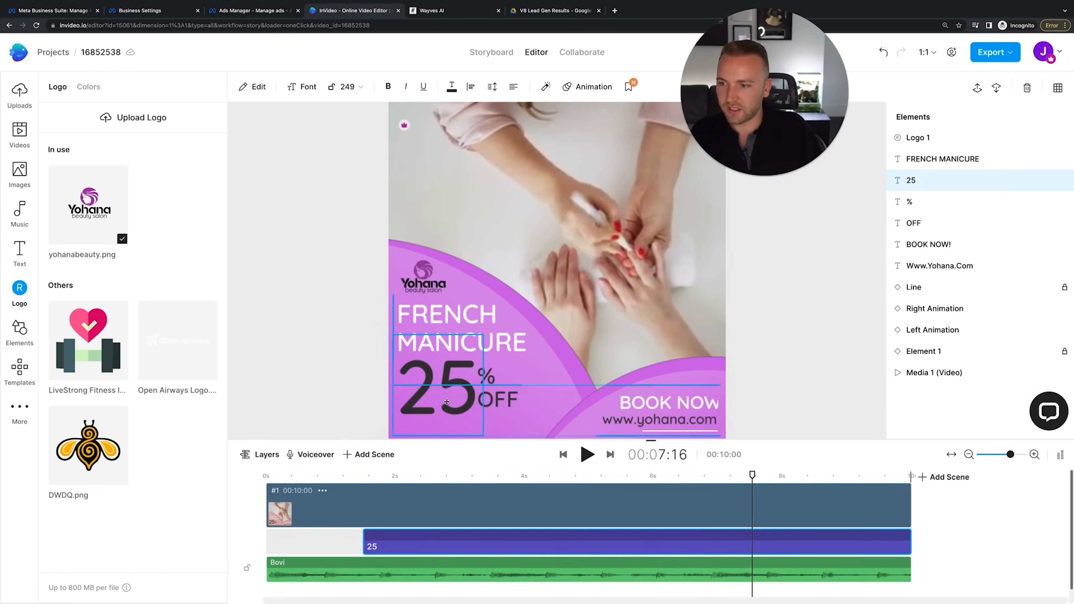
pyautogui.click(505, 392)
pyautogui.click(493, 386)
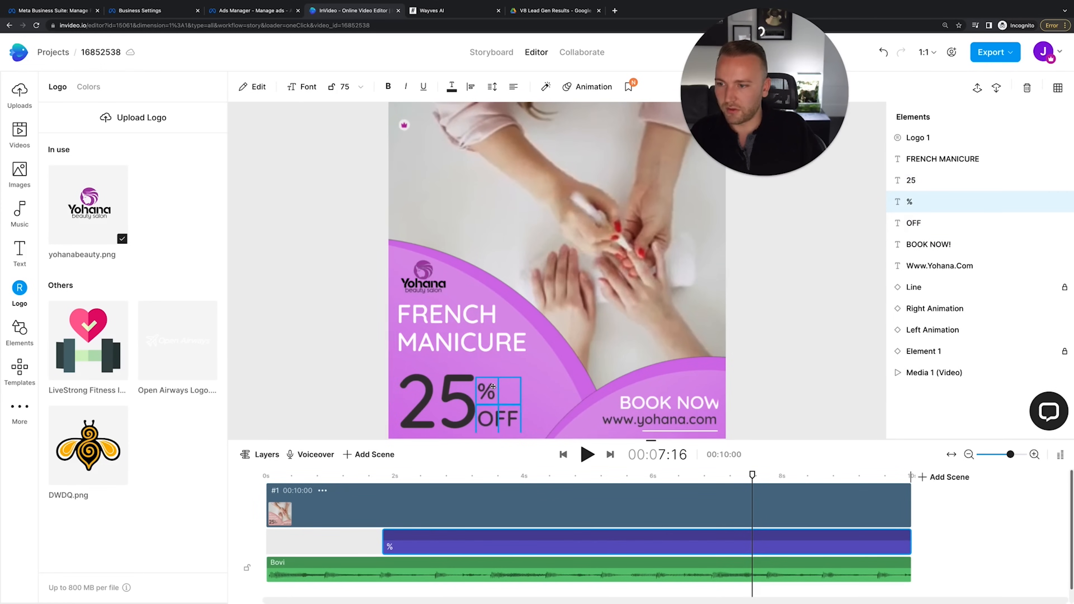
pyautogui.moveTo(452, 324); pyautogui.dragTo(452, 333)
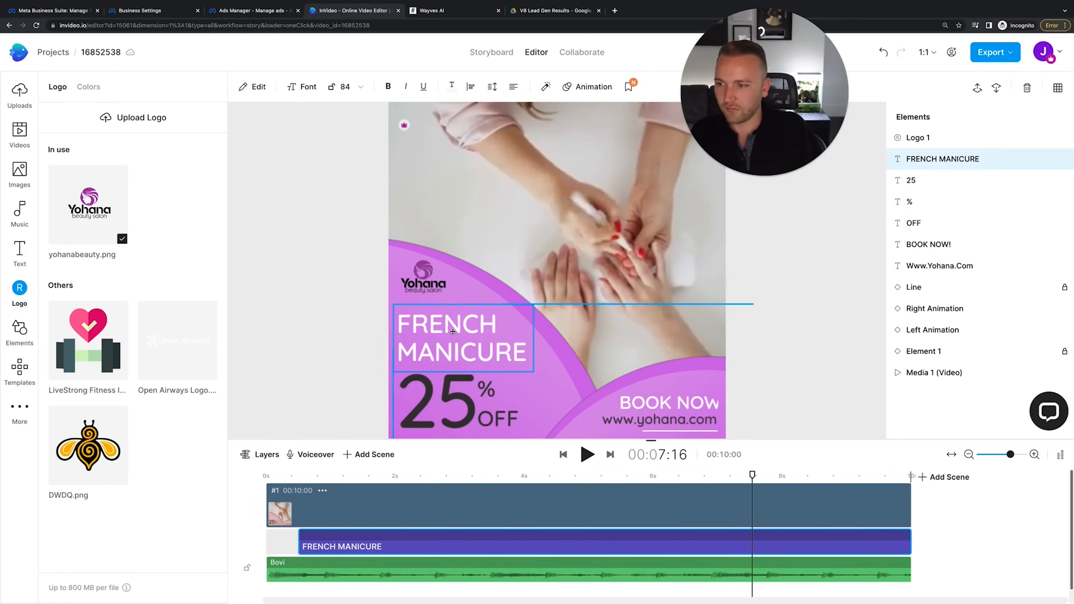
pyautogui.click(281, 353)
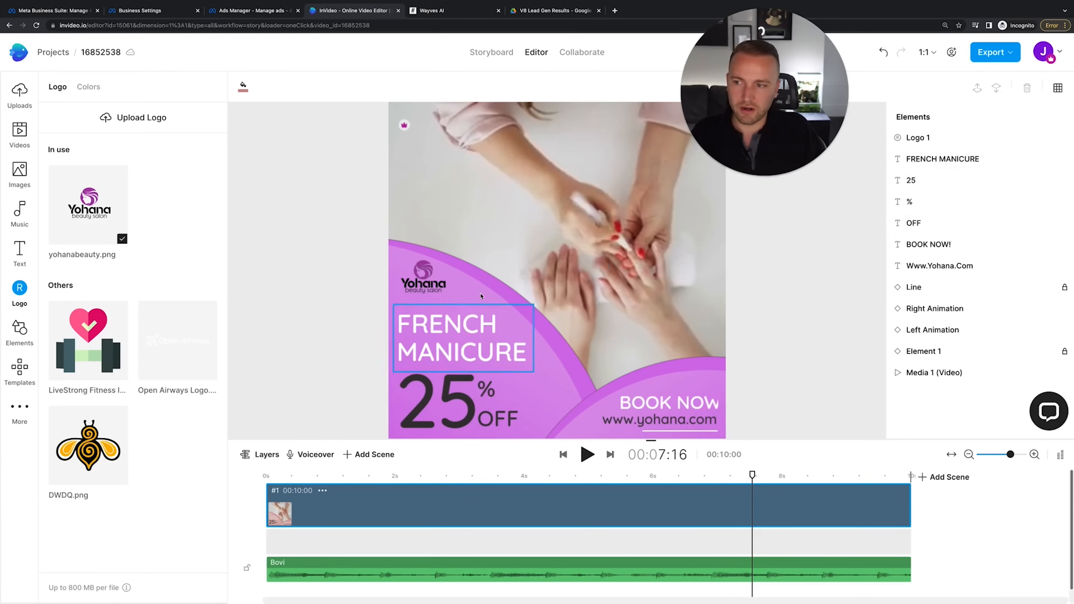
# Enlarge the BOOK NOW! text to font size 66
pyautogui.click(430, 286)
pyautogui.click(291, 328)
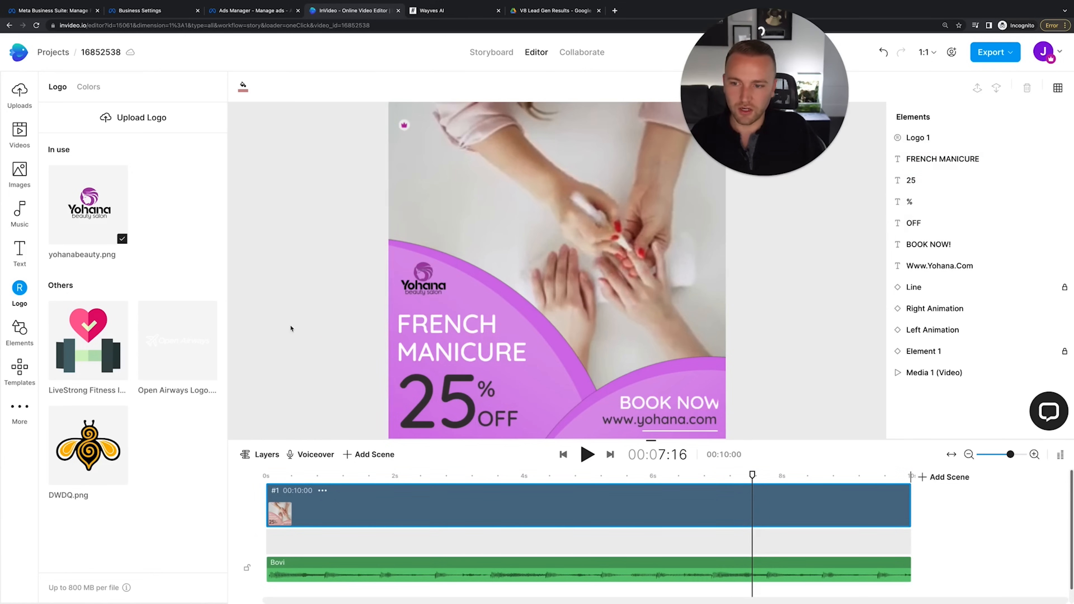
pyautogui.click(688, 395)
pyautogui.moveTo(721, 385); pyautogui.dragTo(687, 397)
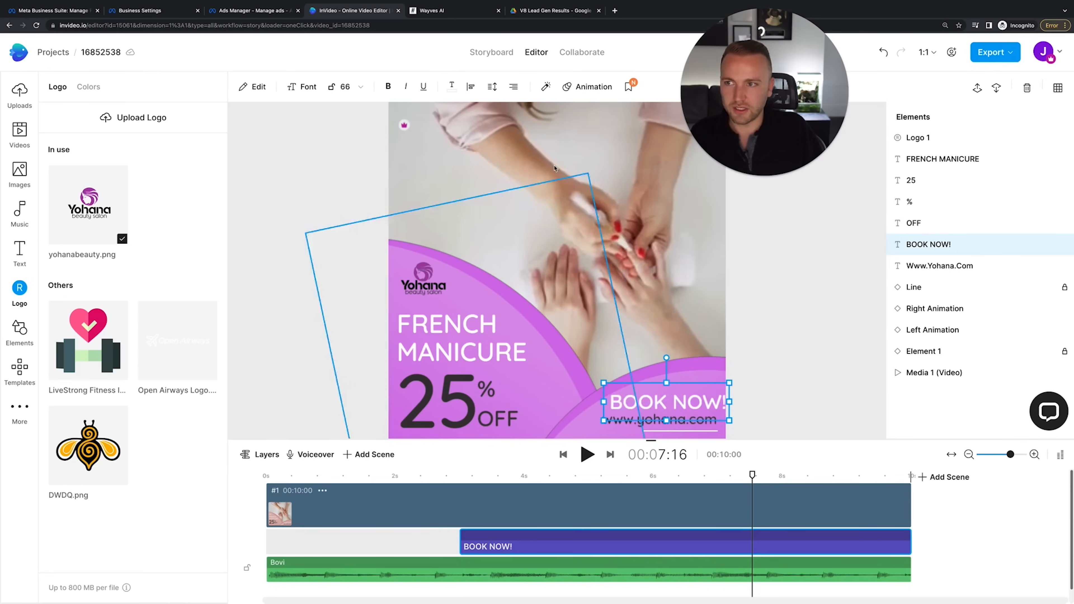
# Set BOOK NOW! to font size 56 and shift it slightly left
pyautogui.click(345, 86)
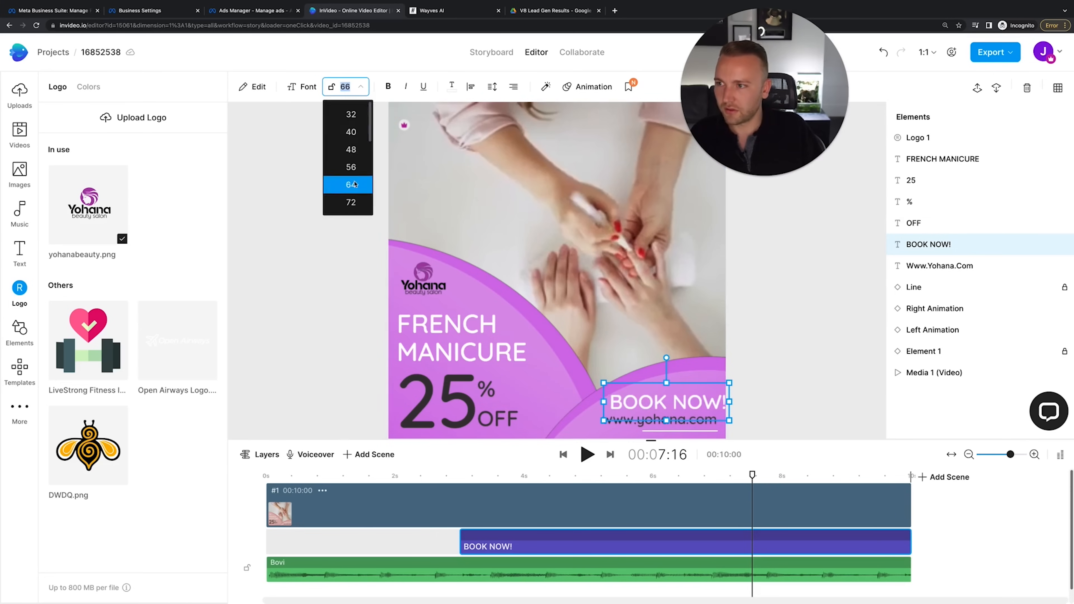
pyautogui.click(351, 167)
pyautogui.click(797, 383)
pyautogui.moveTo(680, 407); pyautogui.dragTo(672, 408)
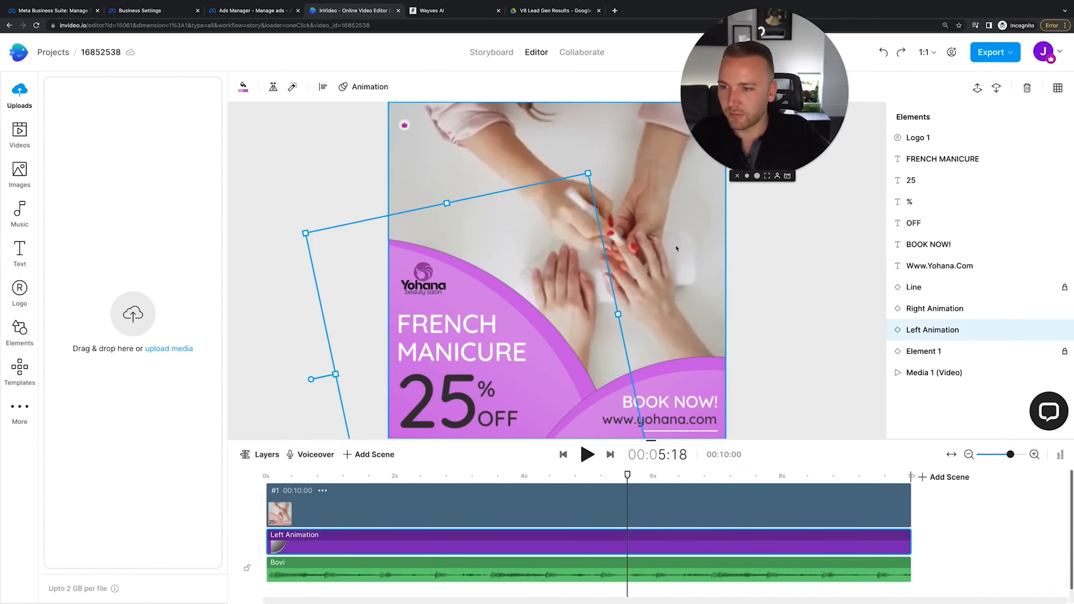
# Replay the design preview, then browse the stock Videos library
pyautogui.click(692, 243)
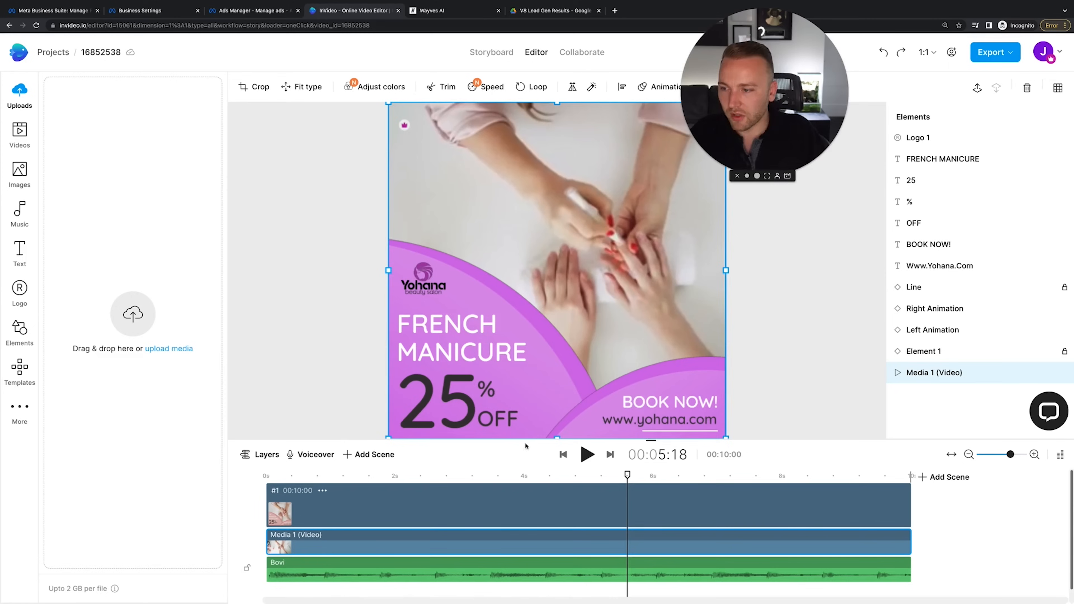
pyautogui.click(511, 476)
pyautogui.click(410, 476)
pyautogui.click(588, 458)
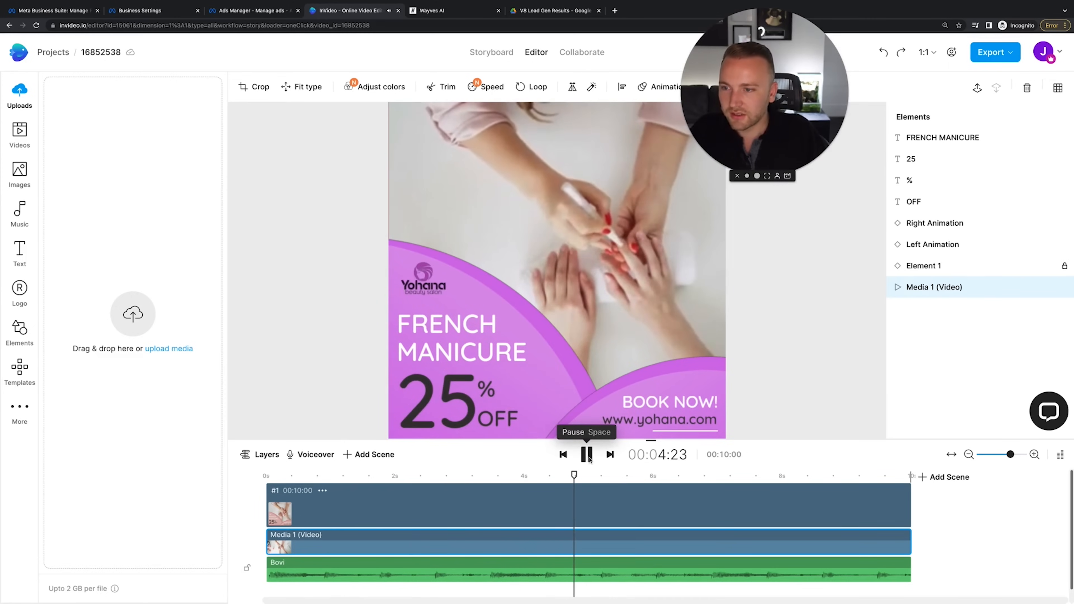
pyautogui.click(588, 455)
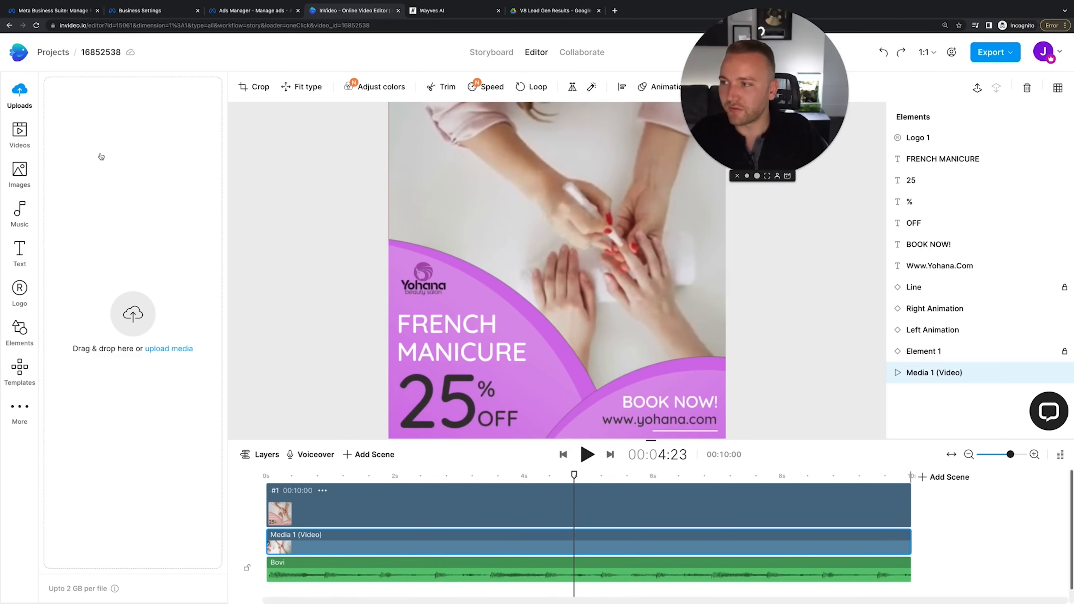
pyautogui.click(20, 134)
pyautogui.scroll(-2, 188, 435)
pyautogui.scroll(-10, 188, 438)
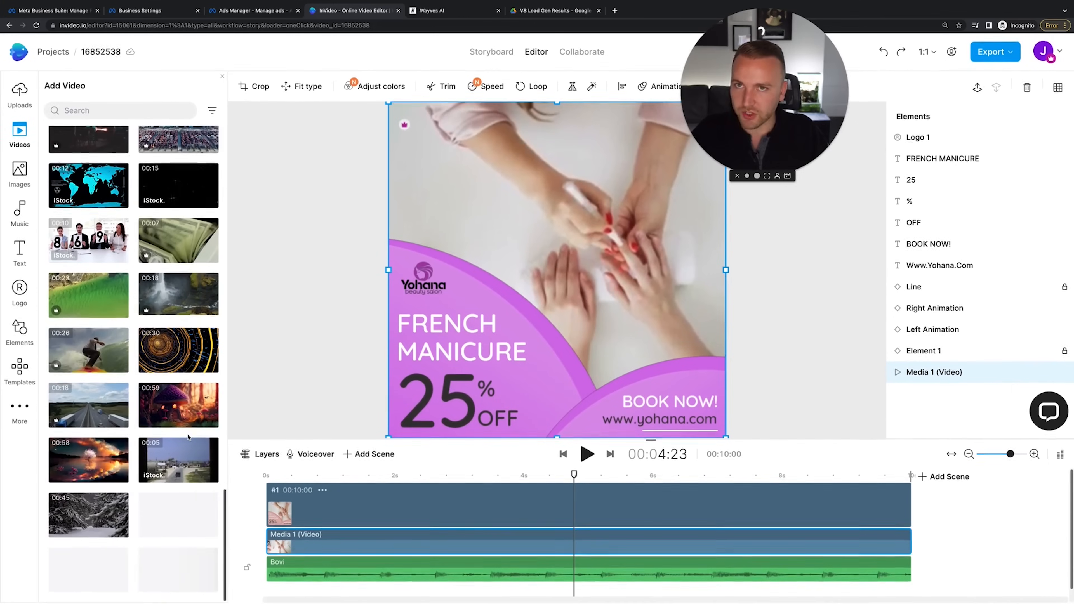
# Scroll through the stock image library
pyautogui.click(20, 174)
pyautogui.scroll(-3, 132, 341)
pyautogui.scroll(-5, 131, 341)
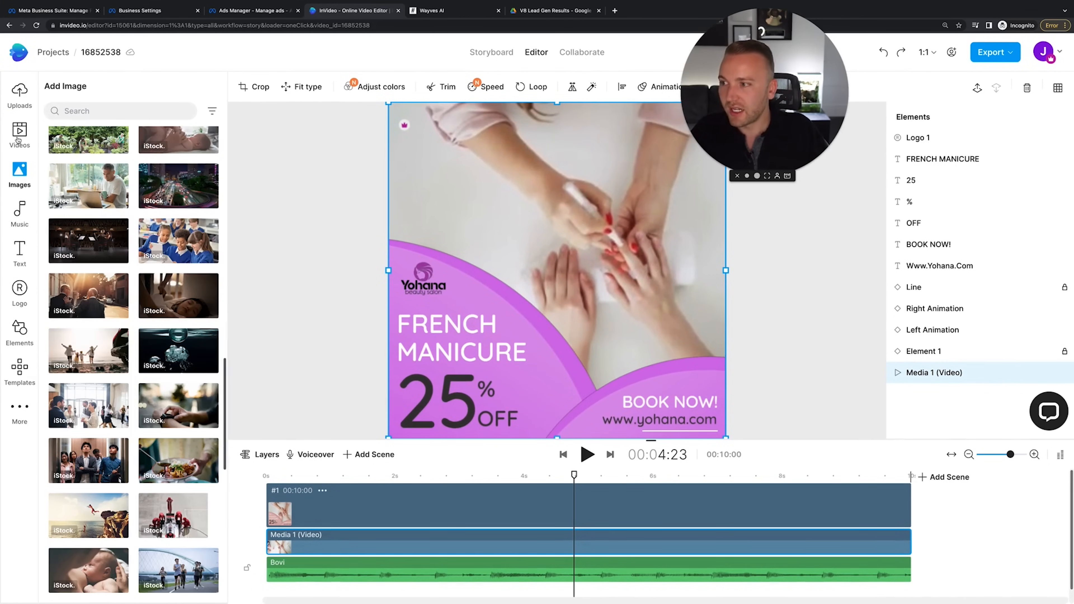
# Search stock videos for 'French Manicure', look over the results, and open the Music library
pyautogui.click(20, 134)
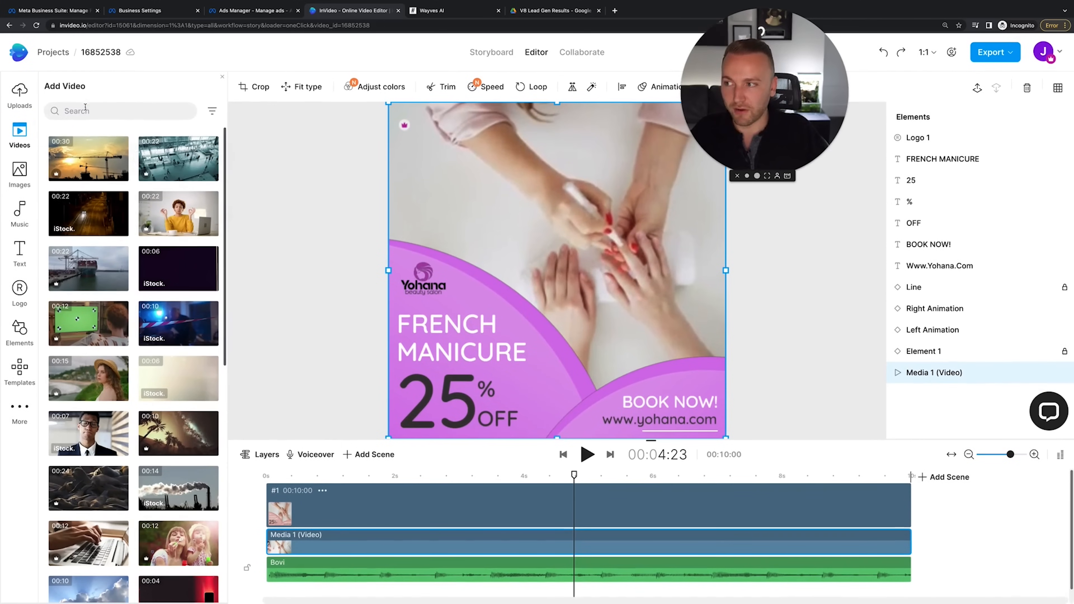
pyautogui.click(85, 111)
pyautogui.write('fre')
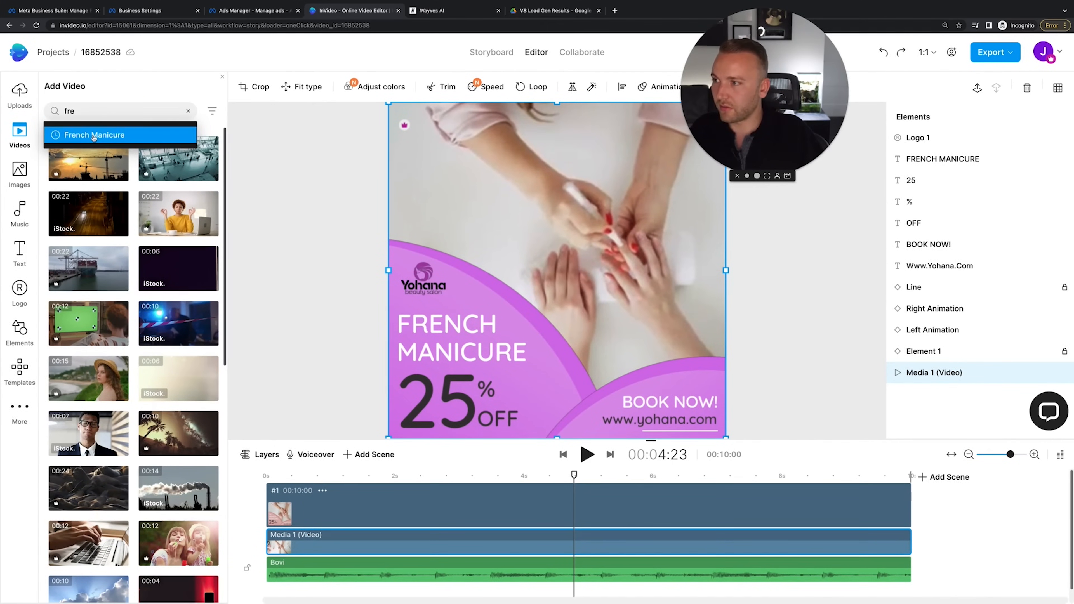
pyautogui.click(94, 135)
pyautogui.scroll(-10, 167, 372)
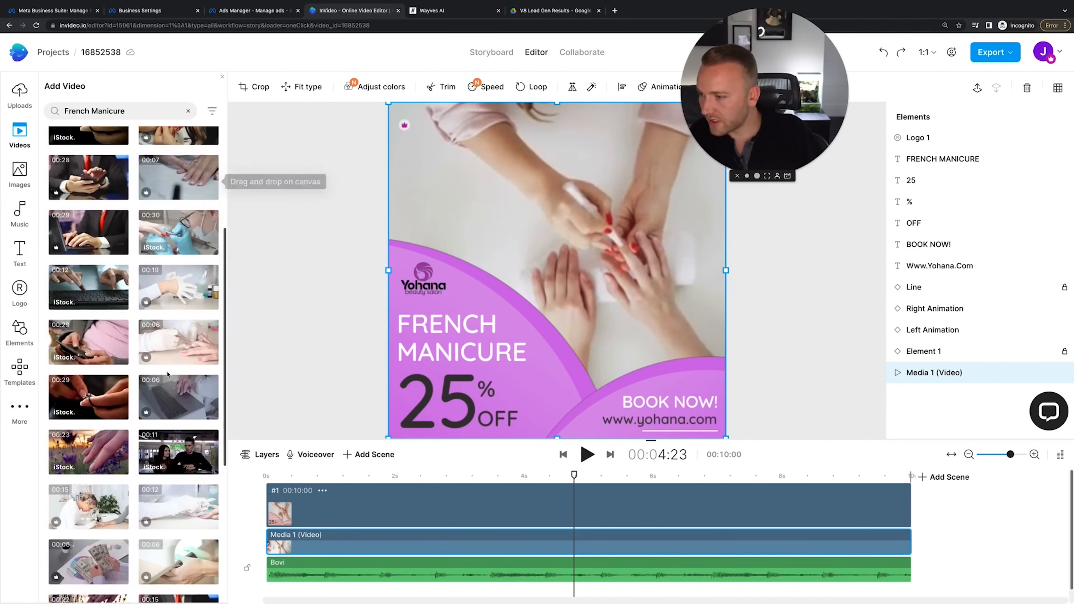
pyautogui.scroll(10, 167, 375)
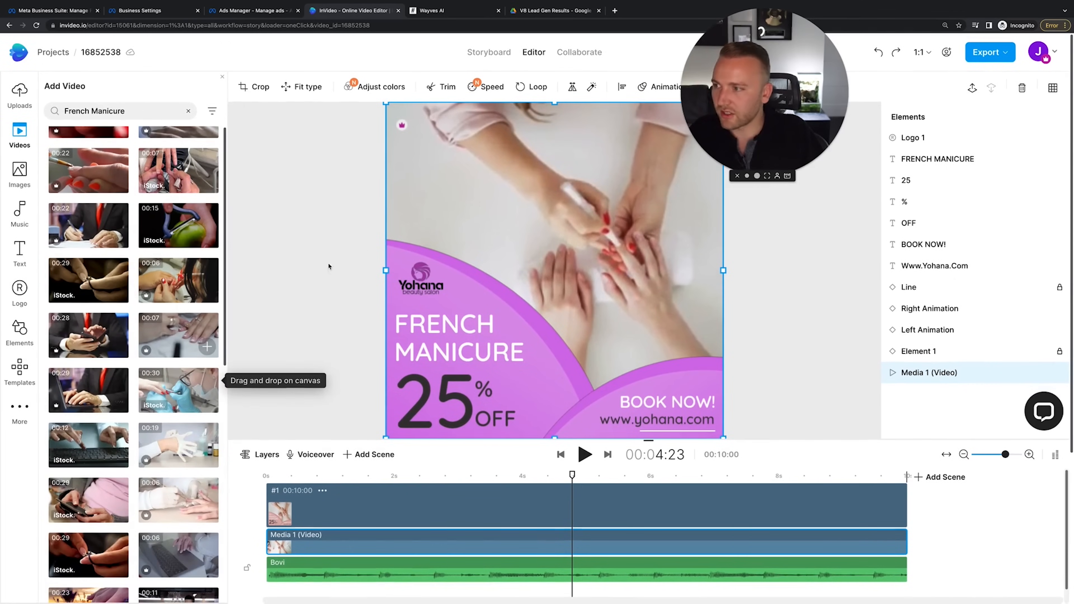
pyautogui.click(11, 204)
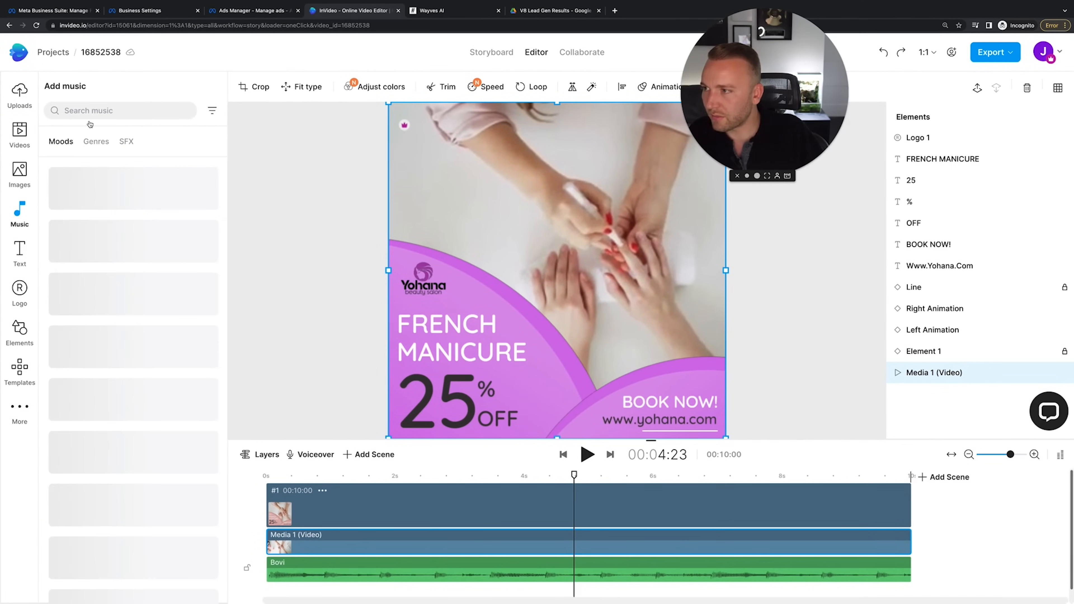
# Search music for 'beauty', preview tracks, and add Calm down as the music track
pyautogui.click(91, 112)
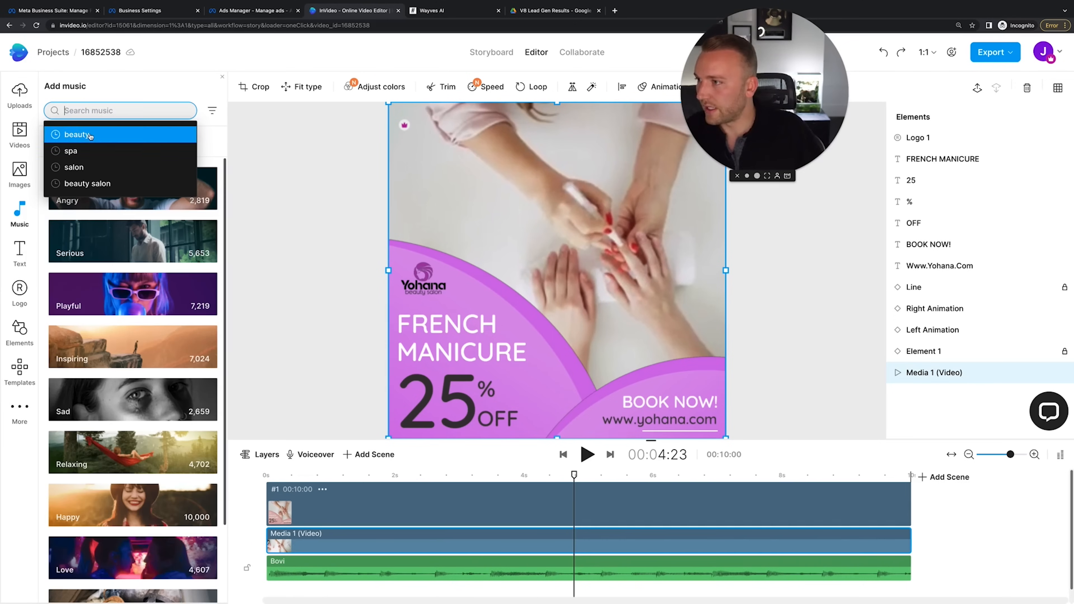
pyautogui.click(90, 135)
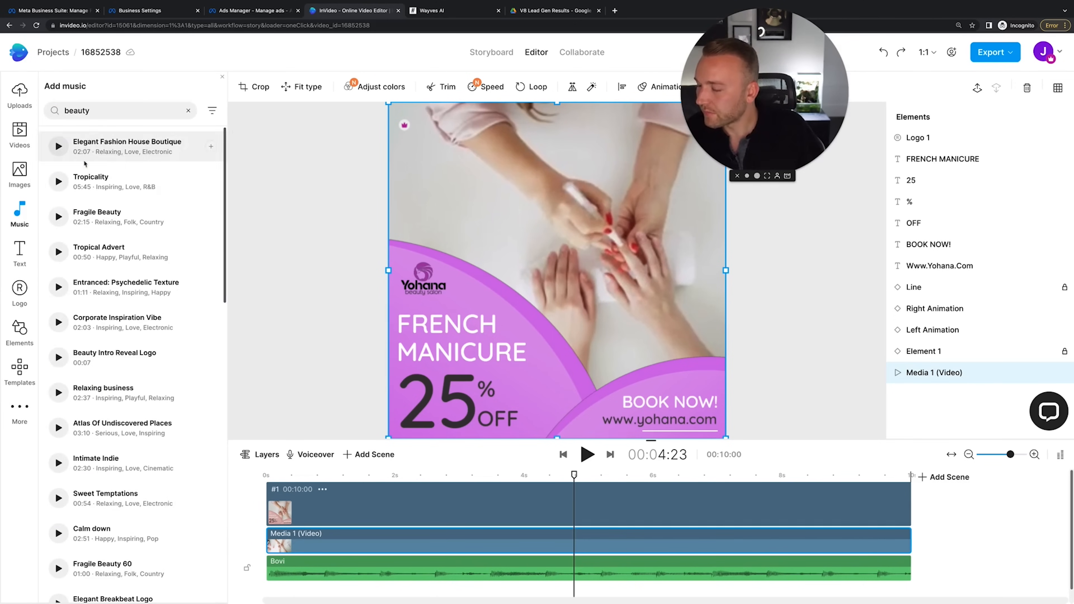
pyautogui.click(55, 465)
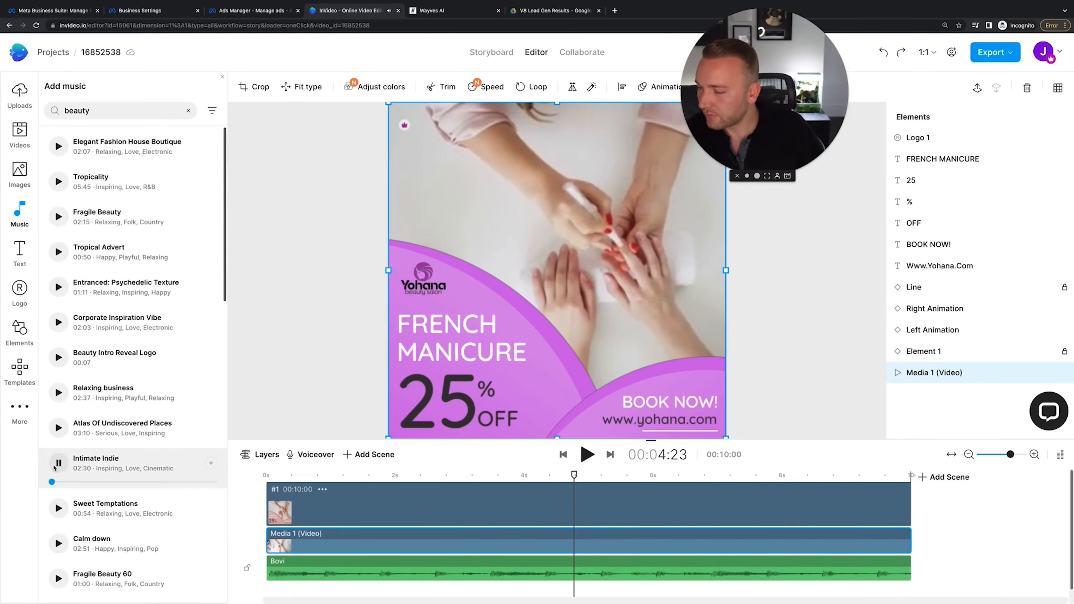
pyautogui.click(59, 542)
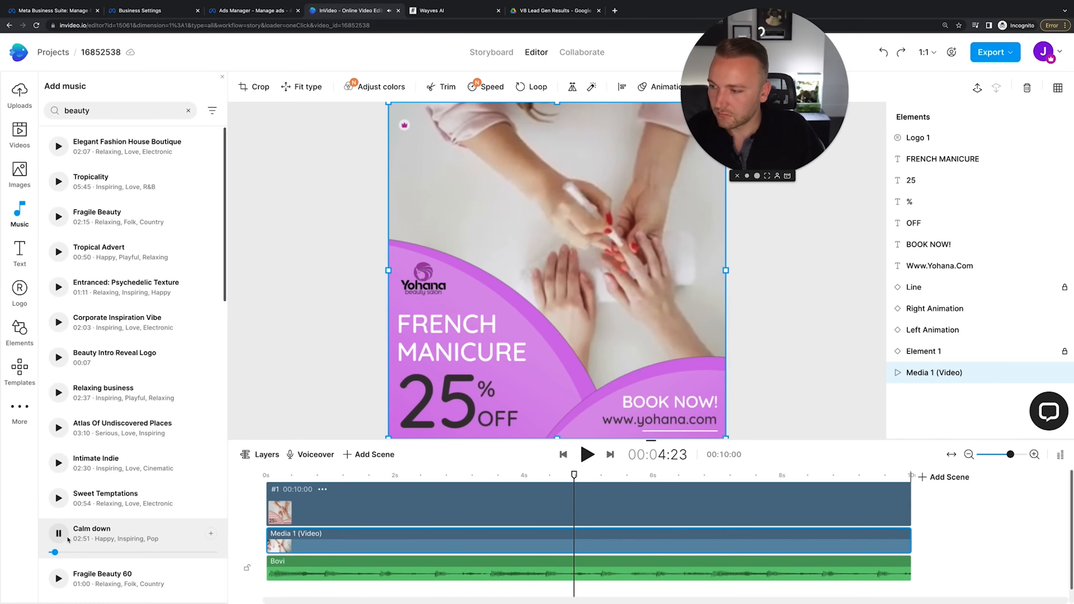
pyautogui.moveTo(61, 541); pyautogui.dragTo(367, 589)
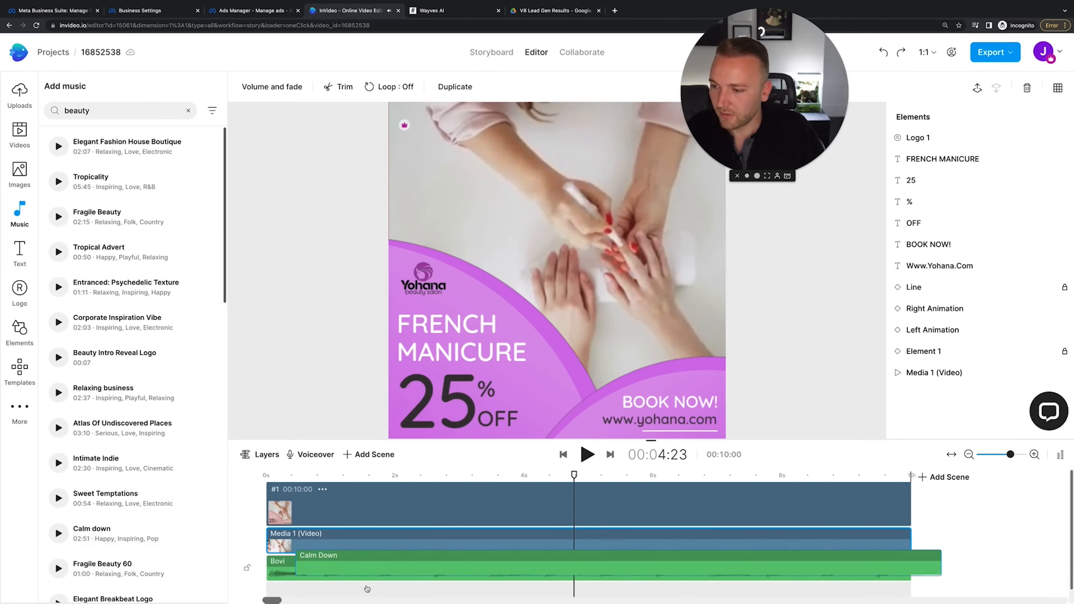
pyautogui.moveTo(255, 546); pyautogui.dragTo(282, 549)
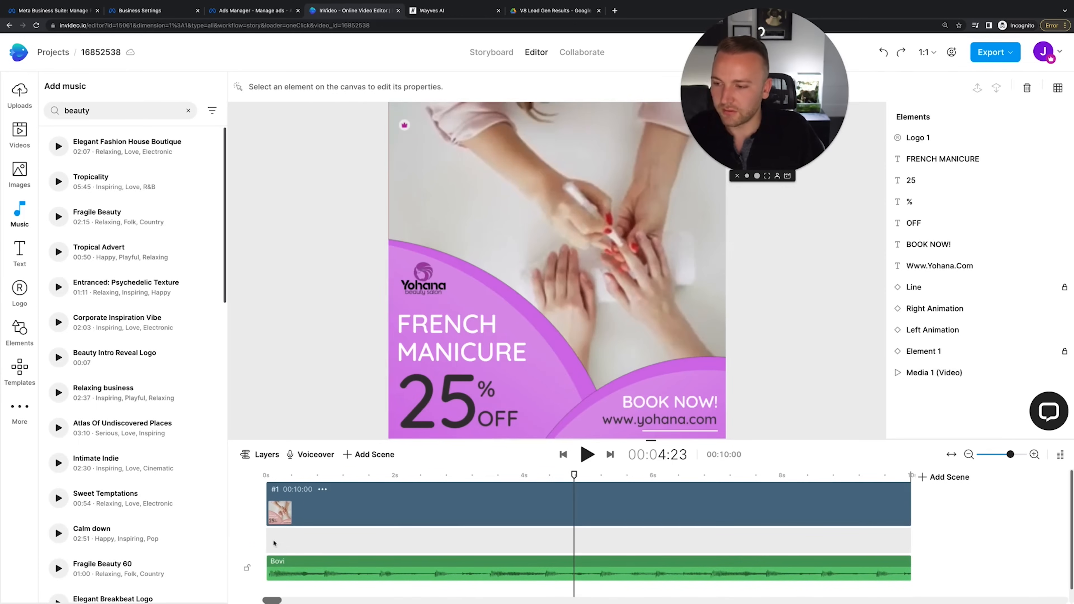
pyautogui.click(210, 533)
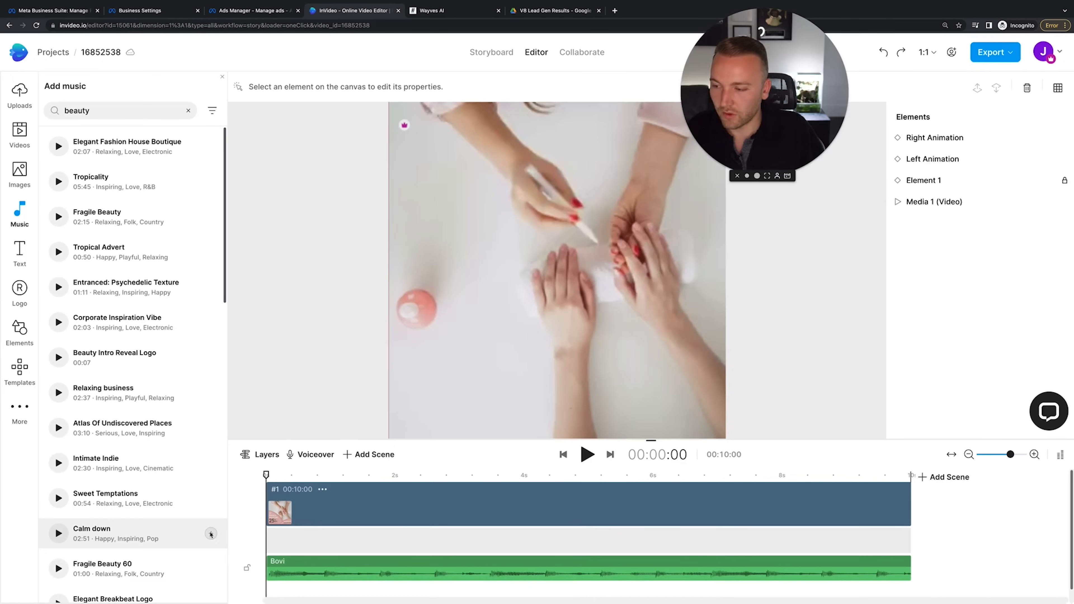
# Delete the Bovi background music and play the video with Calm down
pyautogui.click(442, 566)
pyautogui.press('Delete')
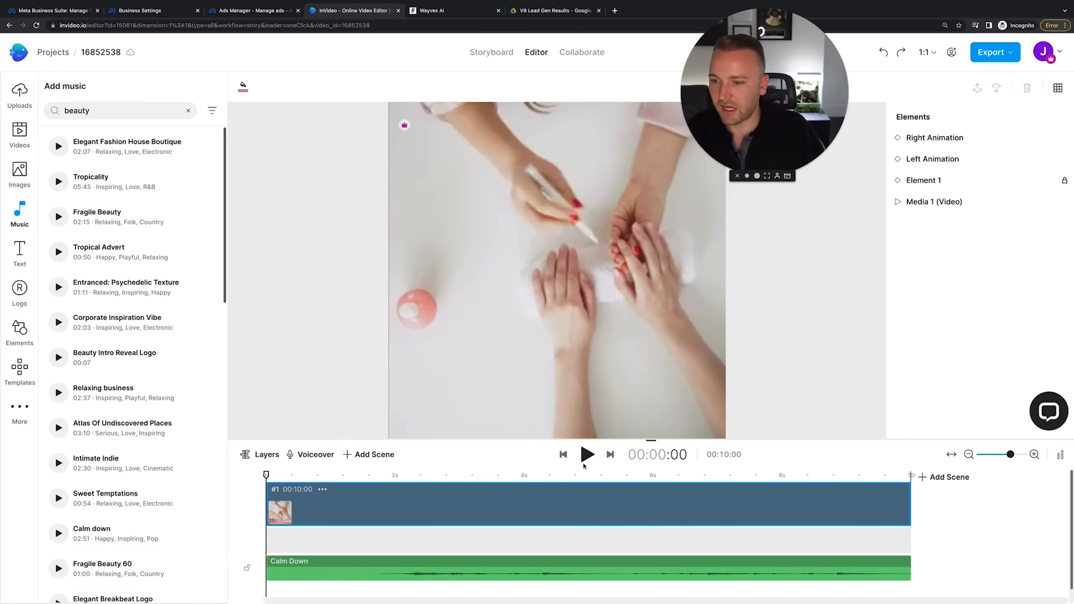
pyautogui.click(586, 454)
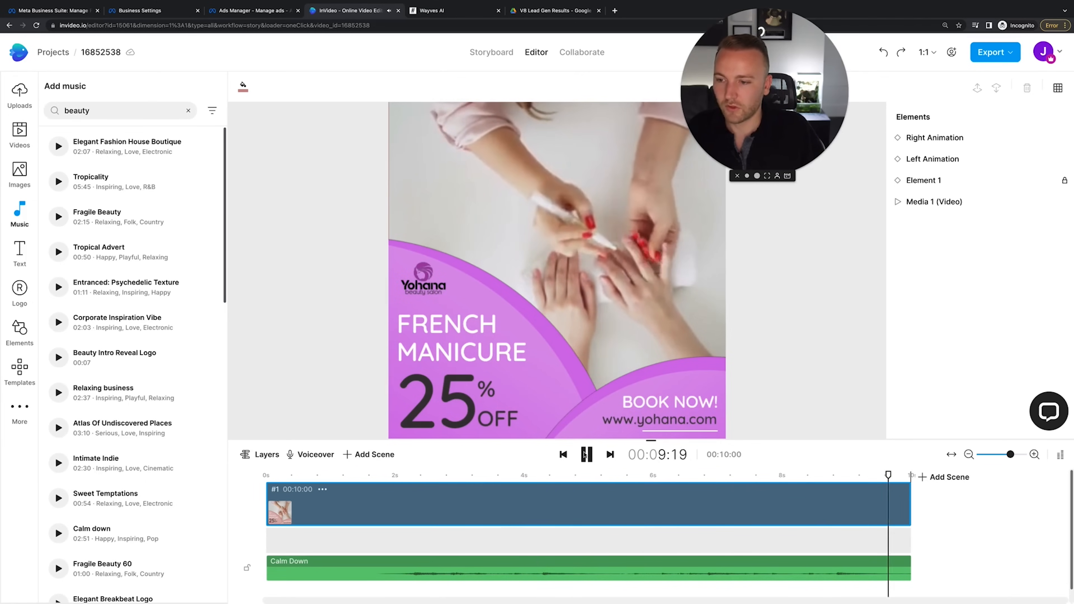
# Export the video in 1080p and play the exported preview
pyautogui.click(994, 52)
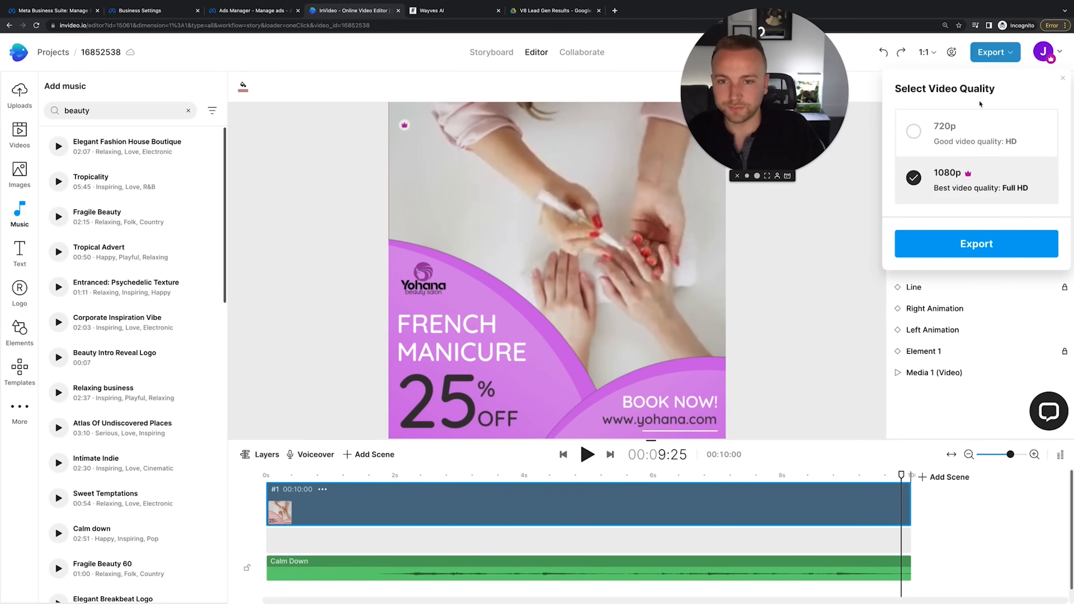
pyautogui.click(973, 243)
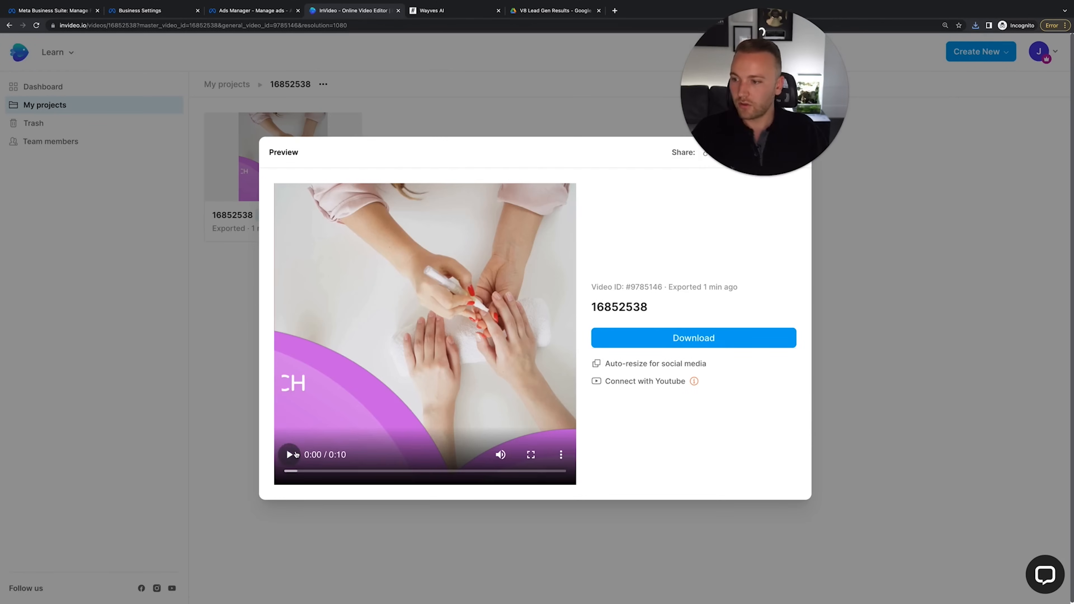
pyautogui.click(296, 455)
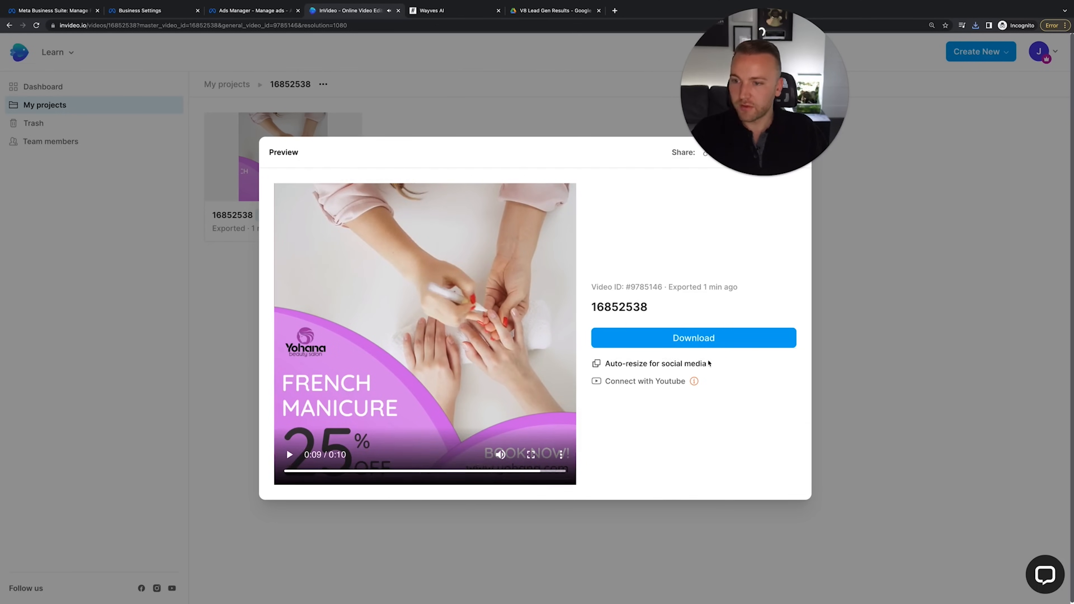
# Download and save the exported French Manicure mp4
pyautogui.click(712, 338)
pyautogui.press('Return')
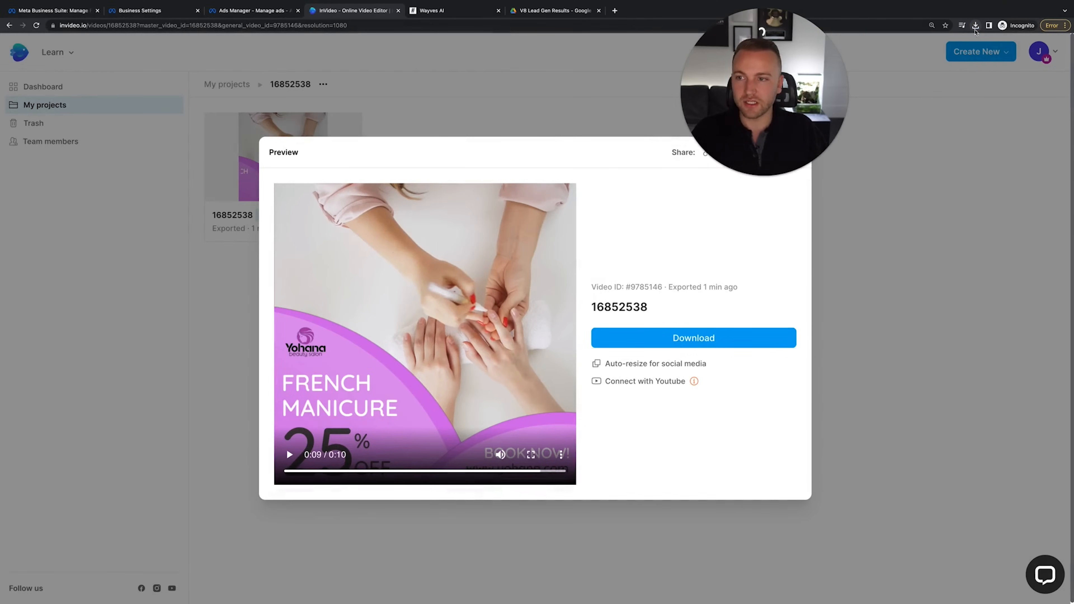
pyautogui.moveTo(790, 99); pyautogui.dragTo(999, 85)
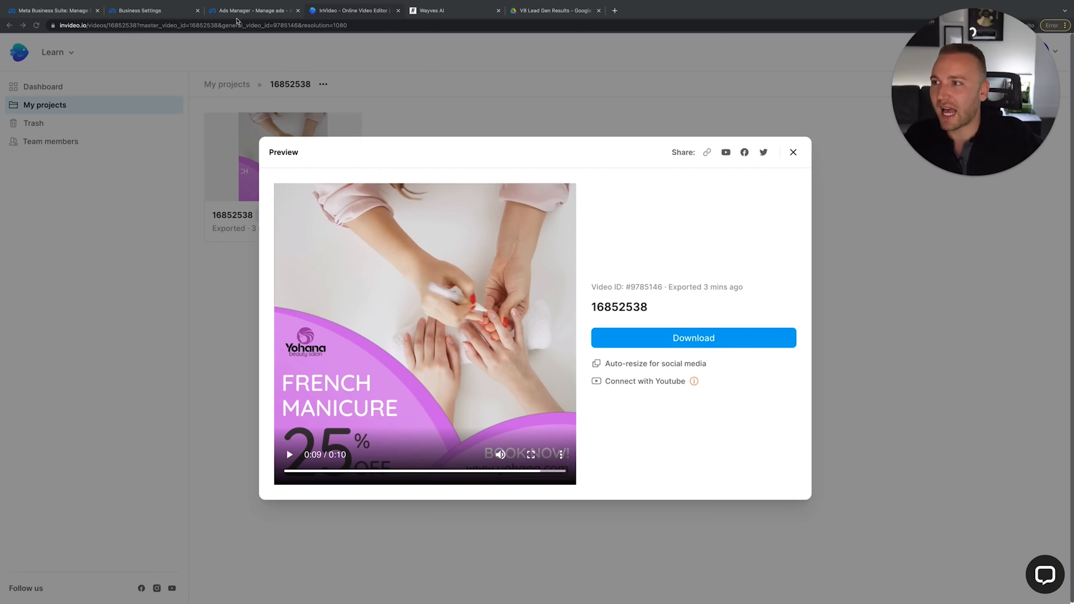
pyautogui.click(236, 18)
# Upload the downloaded manicure mp4 as ad media, keeping original crops across 14 placements
pyautogui.click(318, 141)
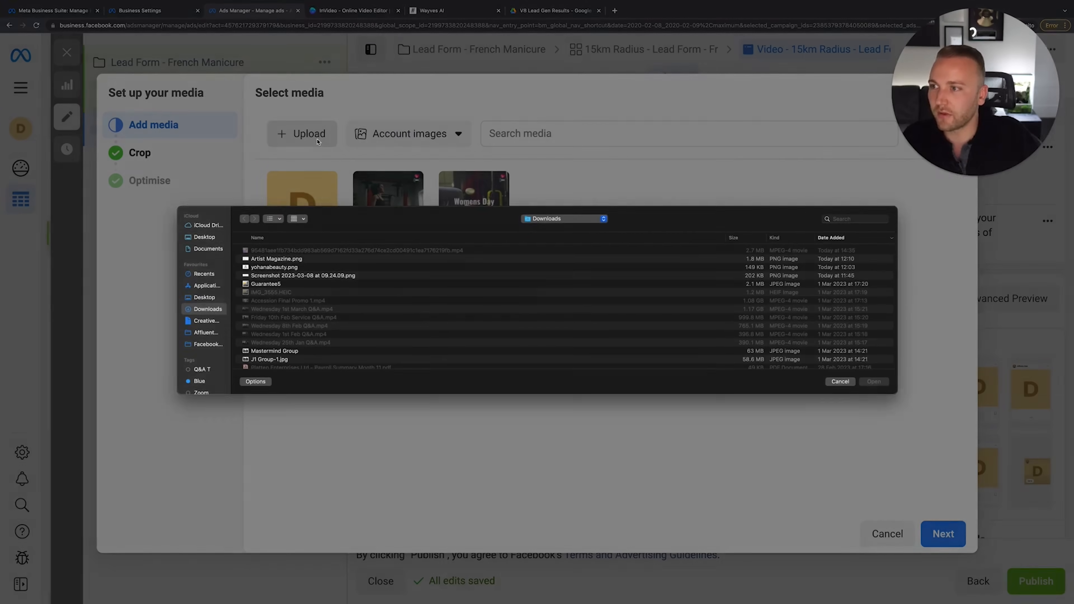
pyautogui.click(416, 254)
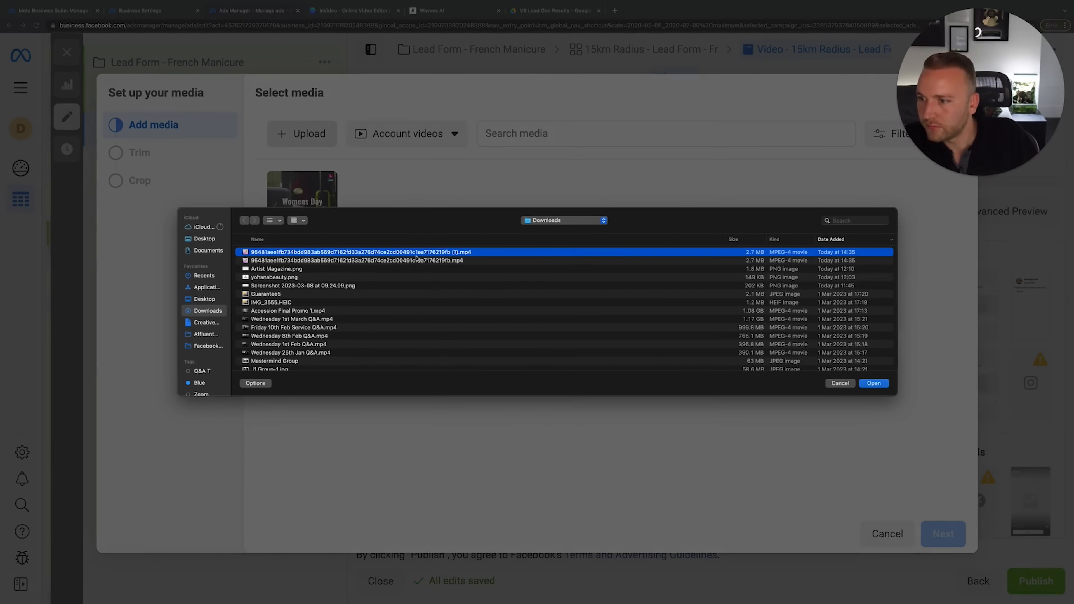
pyautogui.click(879, 384)
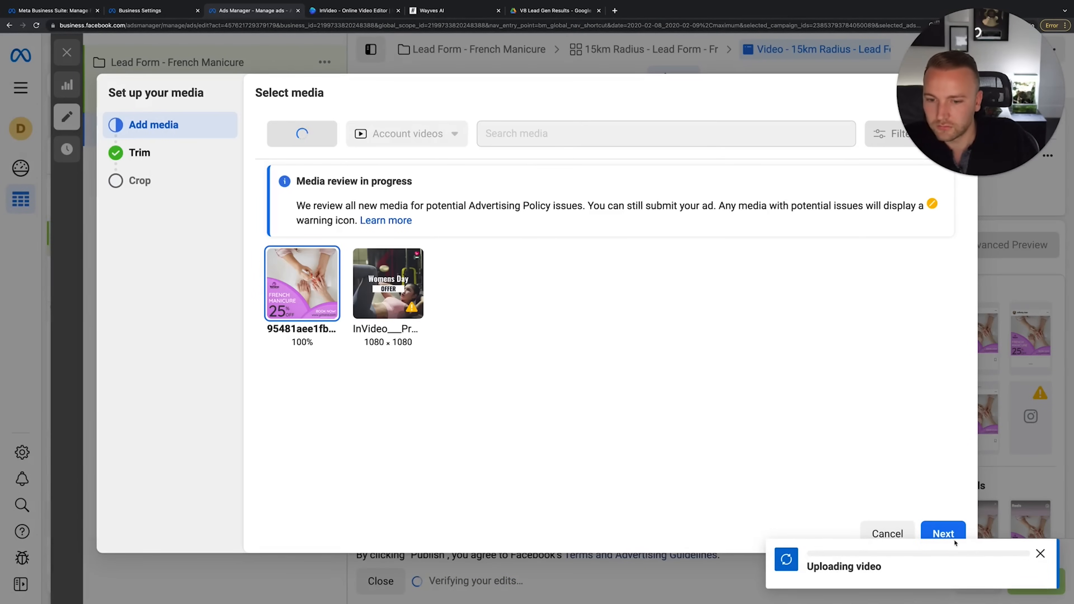
pyautogui.click(949, 534)
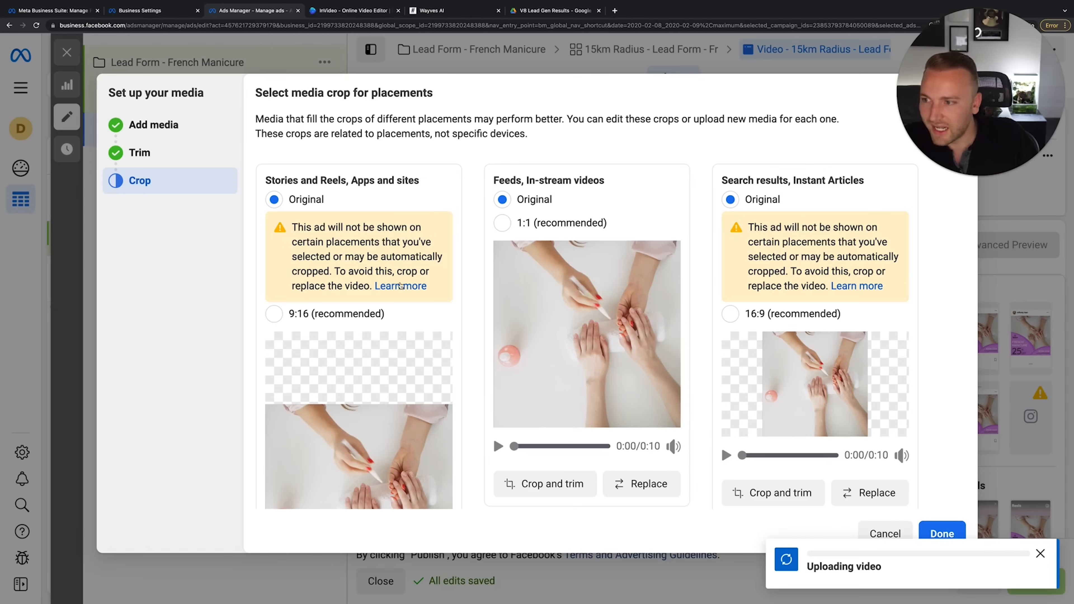
pyautogui.scroll(-2, 726, 326)
pyautogui.scroll(2, 726, 326)
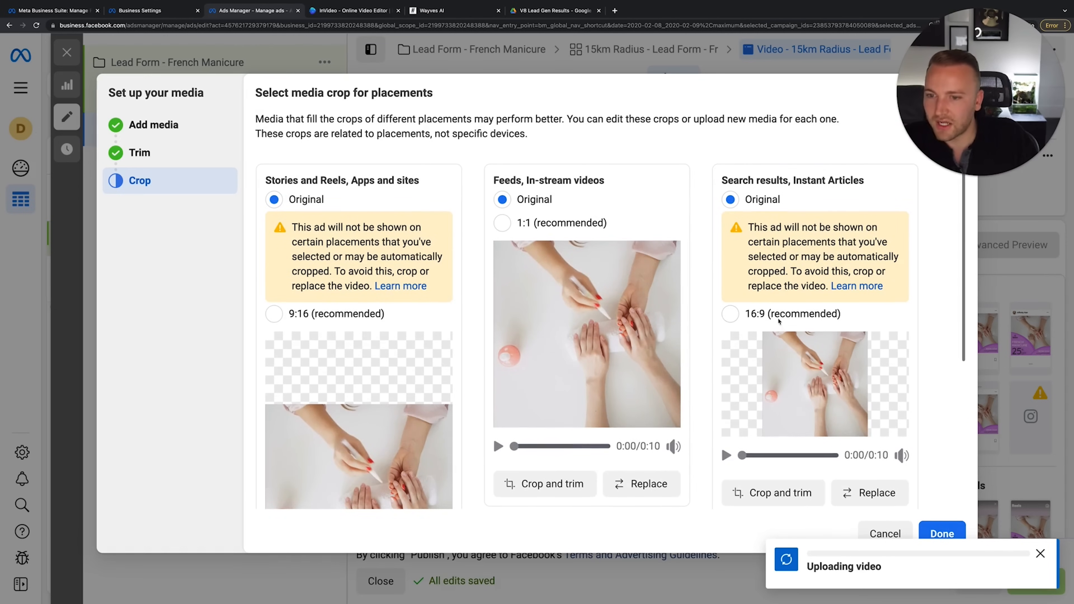
pyautogui.scroll(-5, 623, 319)
pyautogui.click(937, 532)
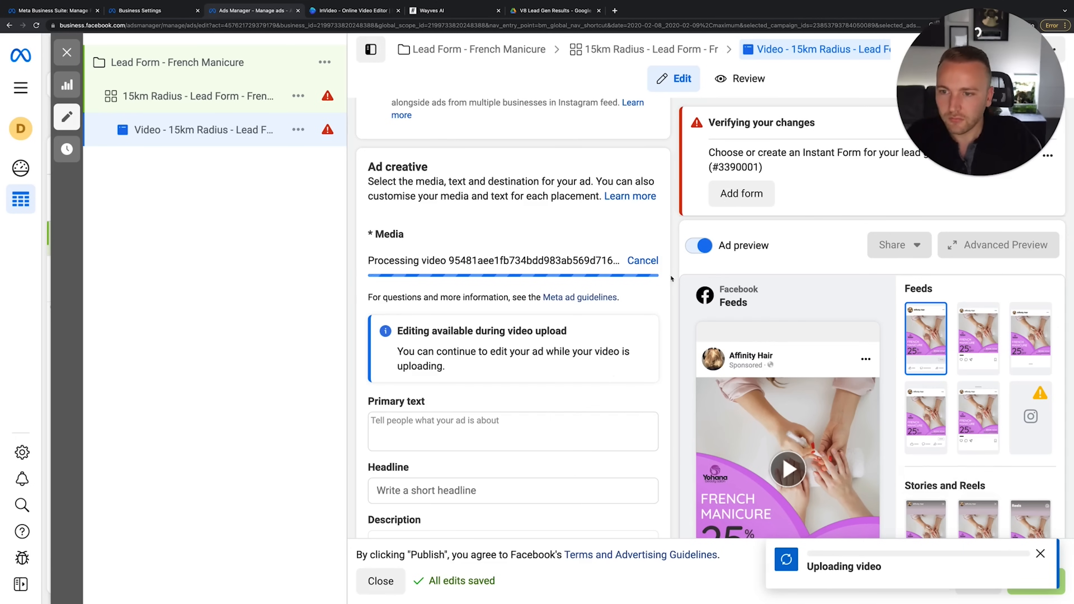
pyautogui.scroll(-2, 534, 385)
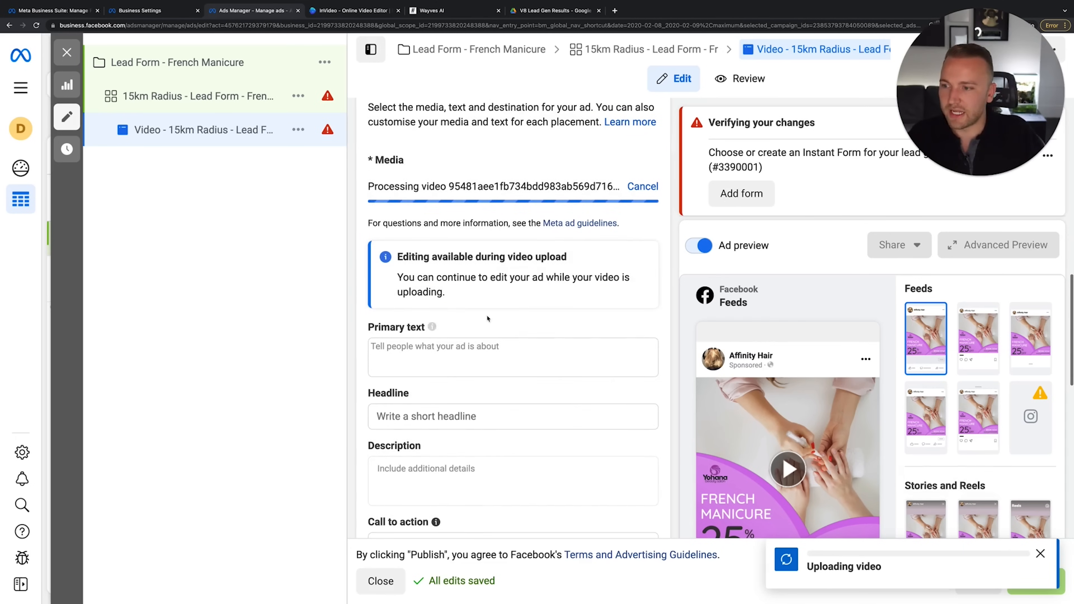
pyautogui.scroll(-2, 481, 380)
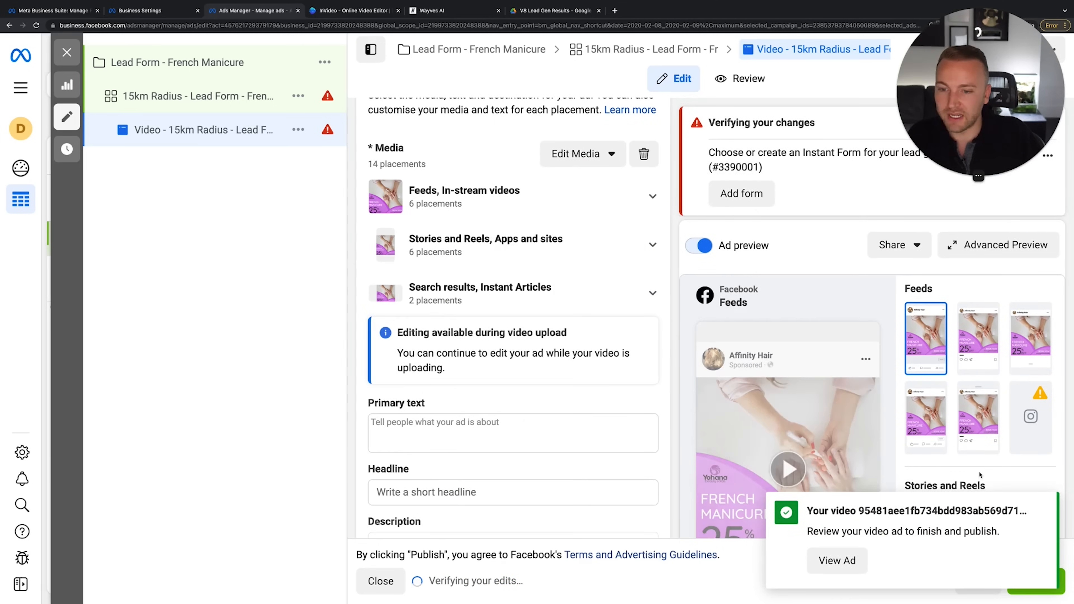
pyautogui.scroll(-2, 467, 339)
pyautogui.scroll(4, 468, 335)
# Write the greeting 'Ladies of norwich' followed by princess and nail-polish emojis
pyautogui.scroll(-3, 469, 335)
pyautogui.click(453, 355)
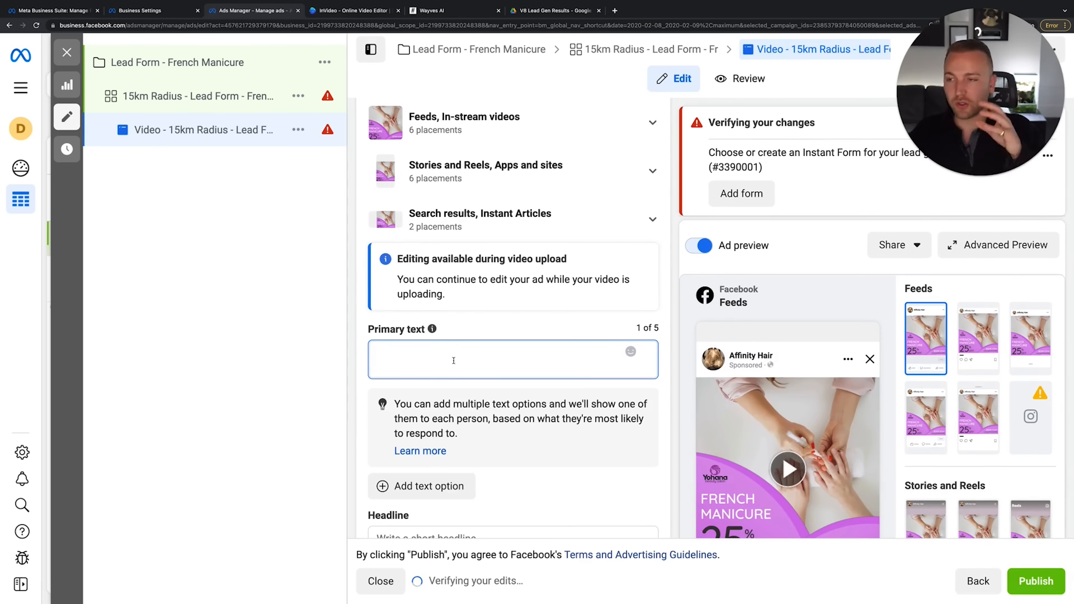
pyautogui.write('Ladies of n')
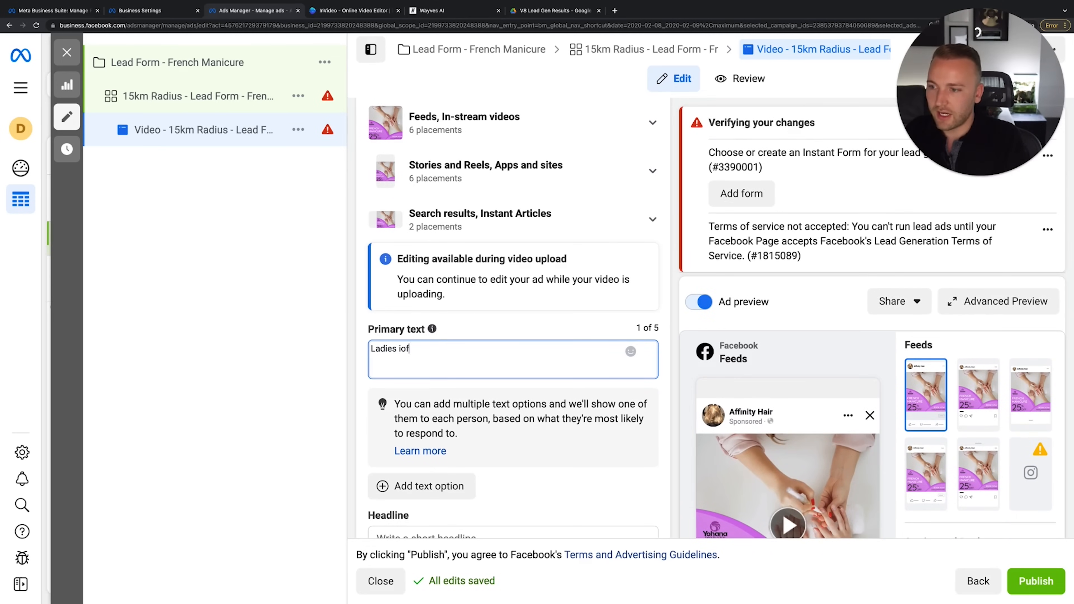
pyautogui.write('orwich!')
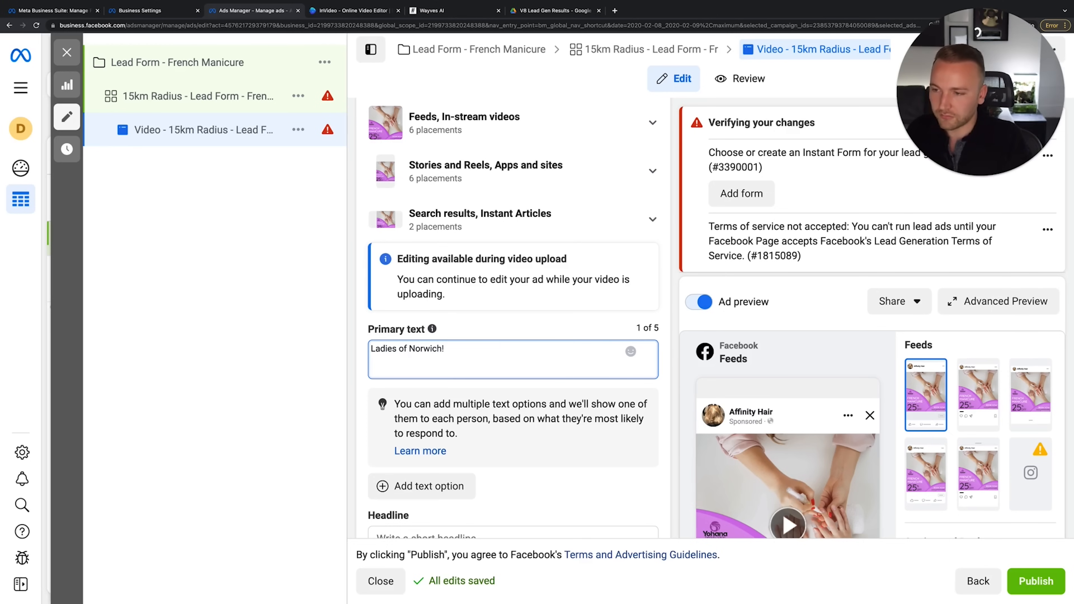
pyautogui.press('ctrl+super+space')
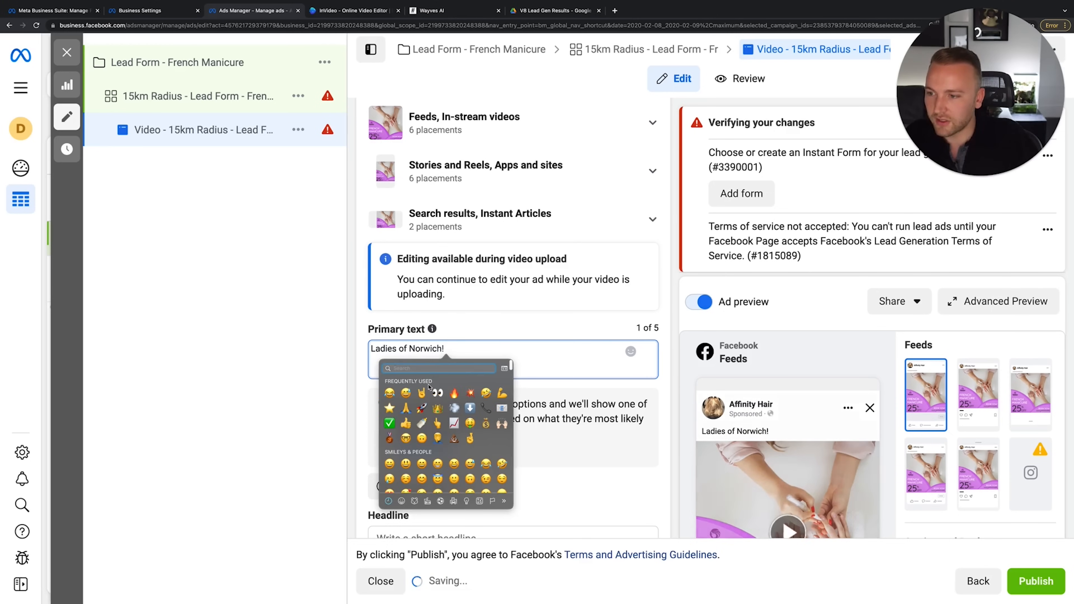
pyautogui.write('queen')
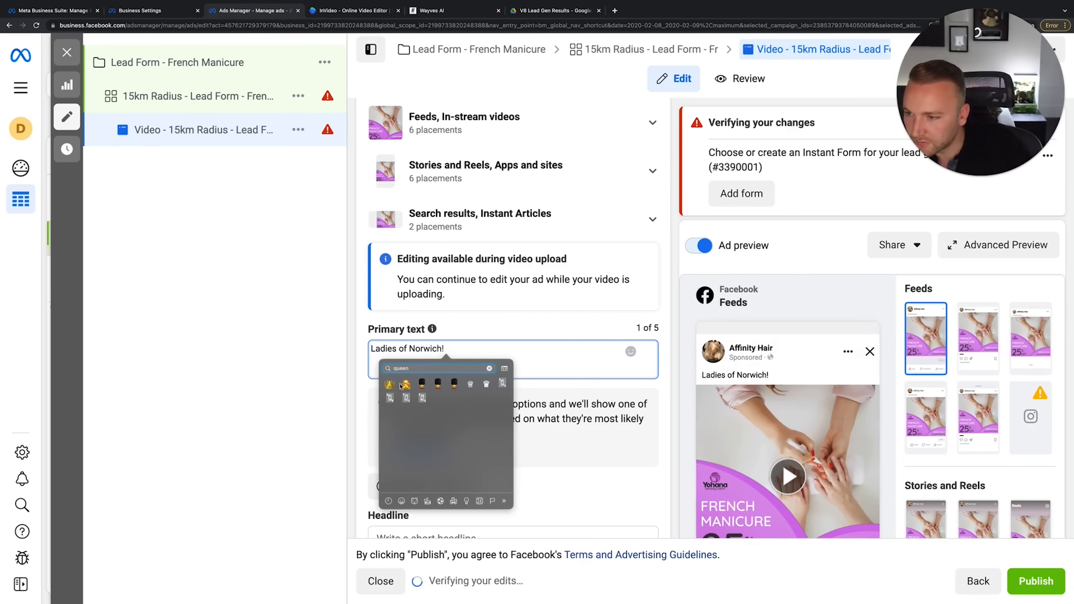
pyautogui.click(405, 384)
pyautogui.click(405, 402)
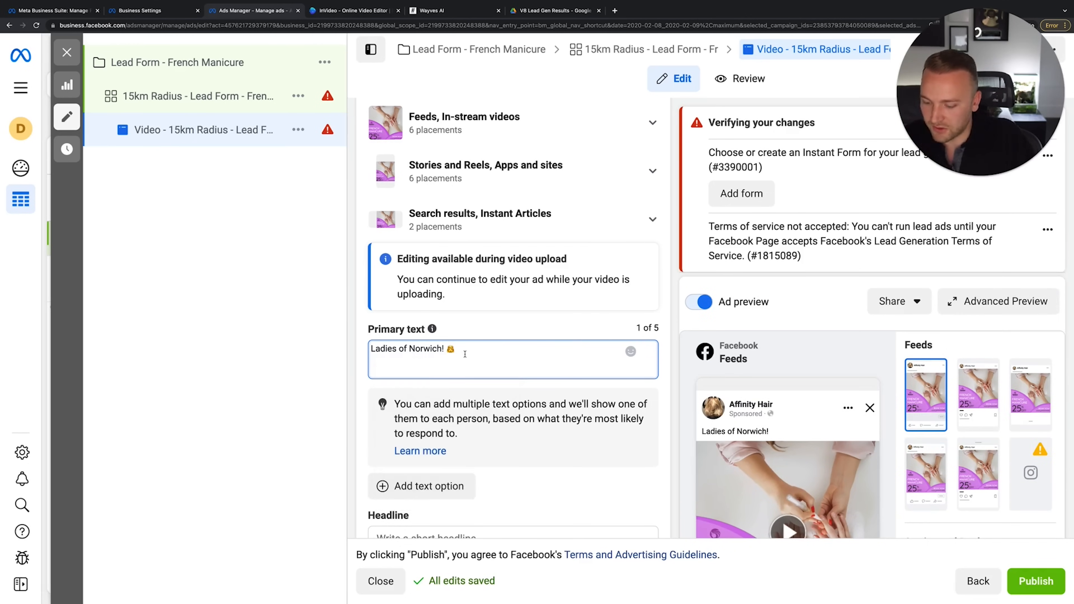
pyautogui.press('ctrl+super+space')
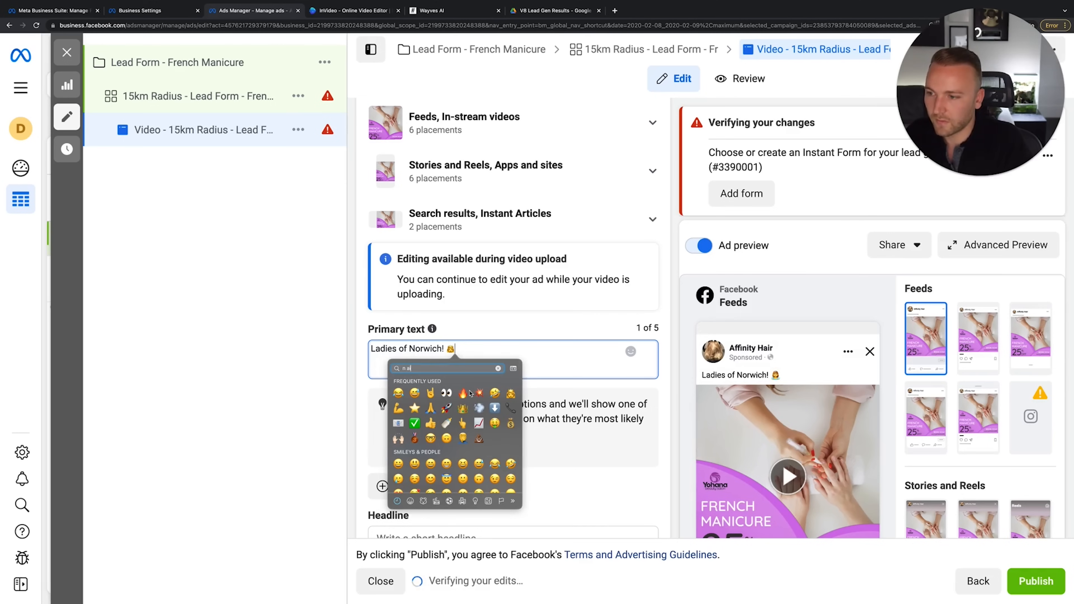
pyautogui.write('n')
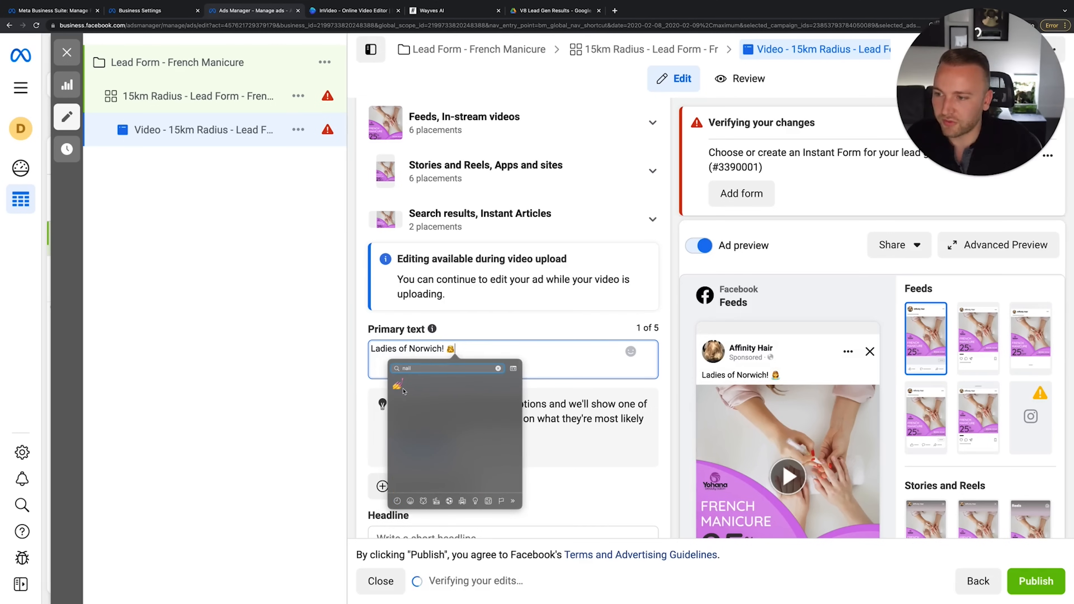
pyautogui.click(404, 391)
pyautogui.click(400, 403)
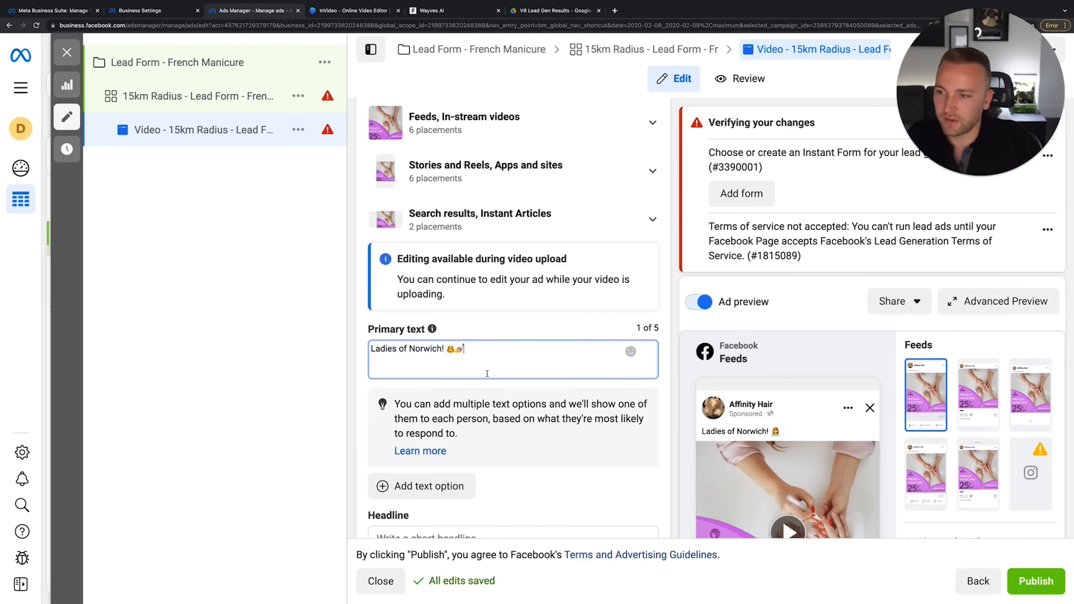
# Add the offer: 'French manicures are true elegance… giving 25% off them for the next 10 days.'
pyautogui.press('Return')
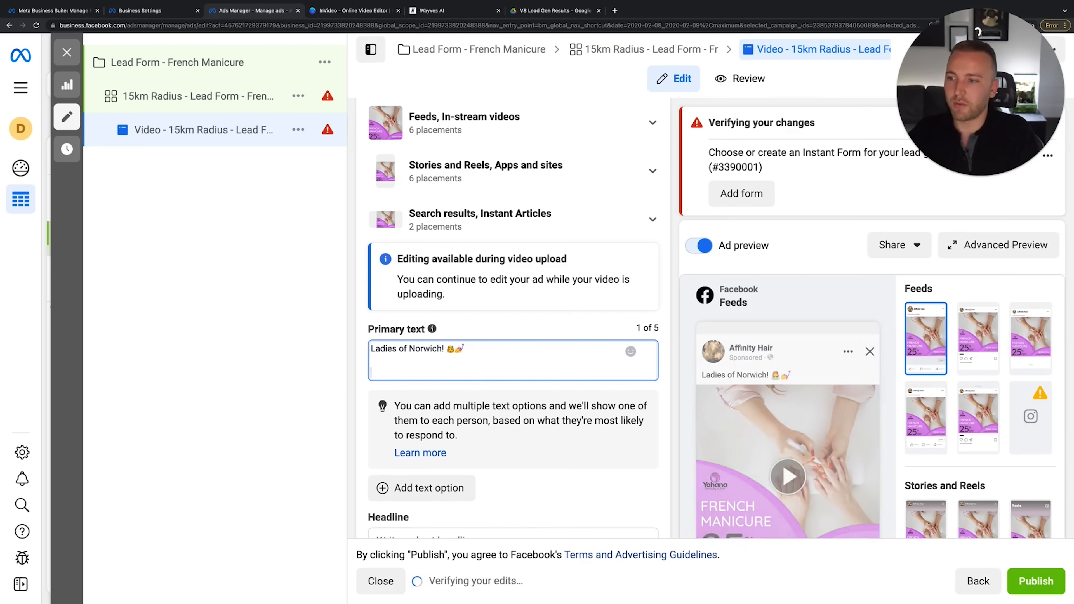
pyautogui.press('Return')
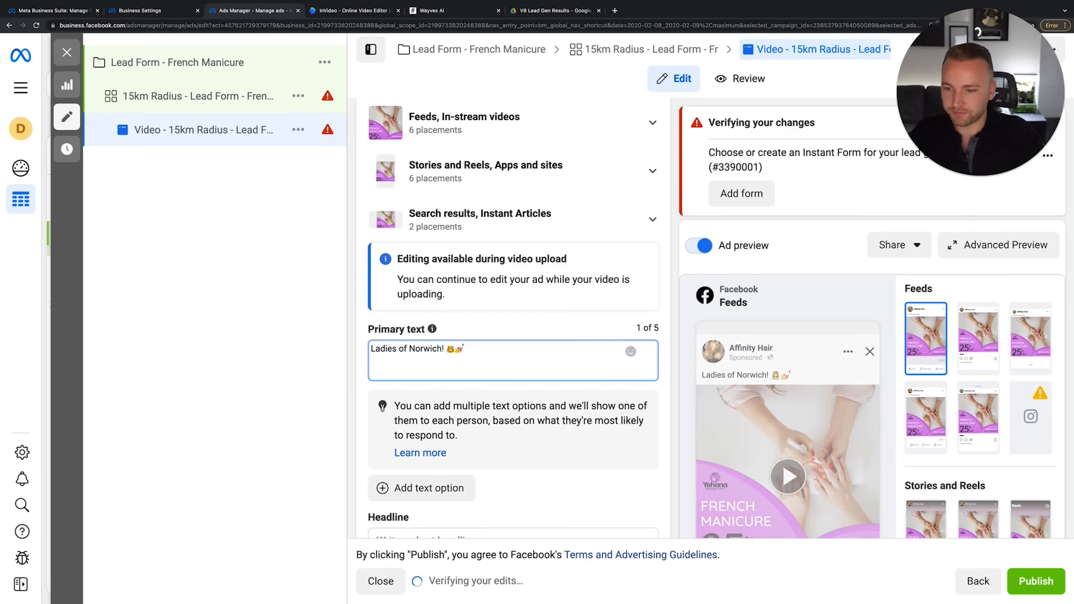
pyautogui.write('French manicures are a')
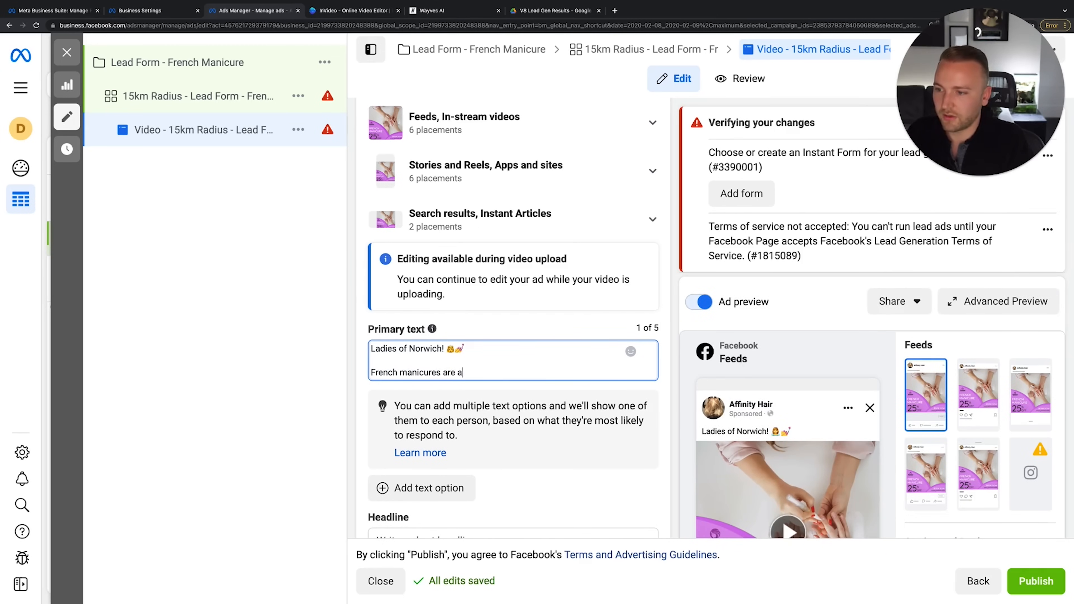
pyautogui.press('BackSpace')
pyautogui.write("true elegance, which is why we're g")
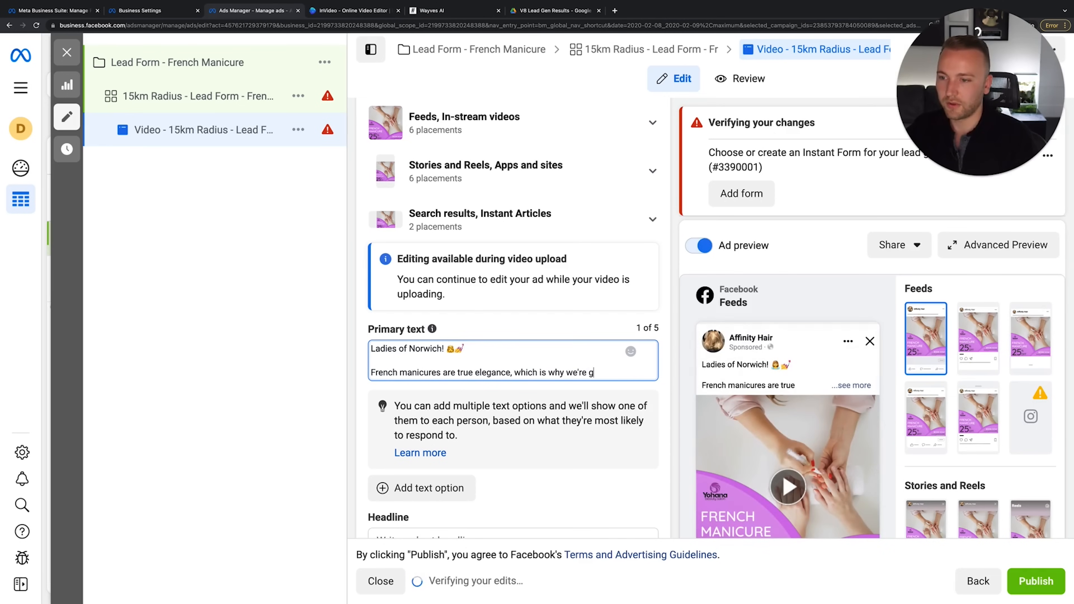
pyautogui.write('d')
pyautogui.press('BackSpace')
pyautogui.press('BackSpace')
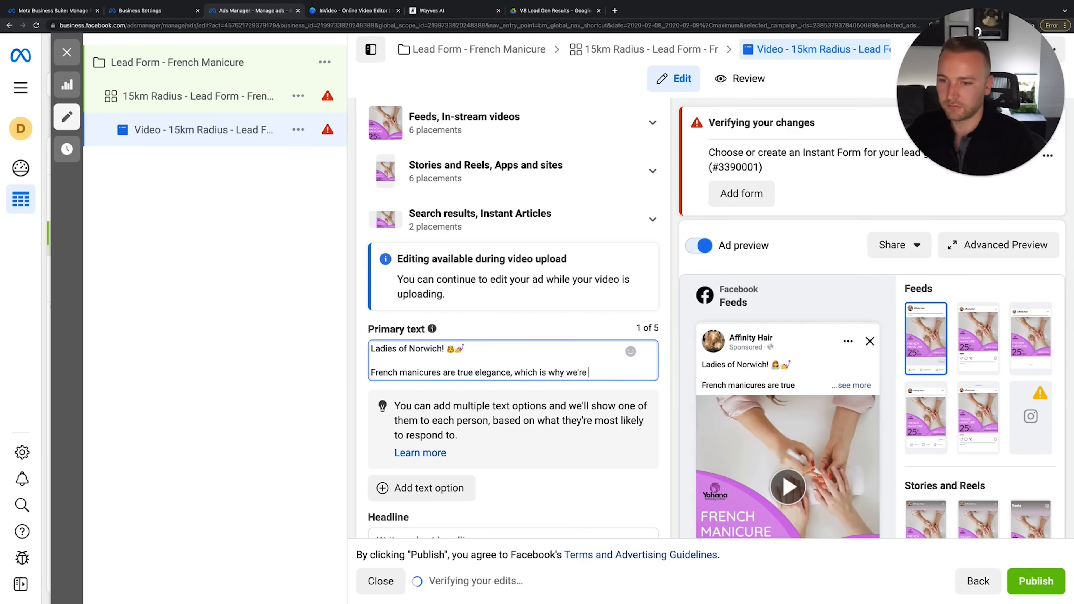
pyautogui.press('BackSpace')
pyautogui.press('BackSpace')
pyautogui.press('BackSpace')
pyautogui.write('givi')
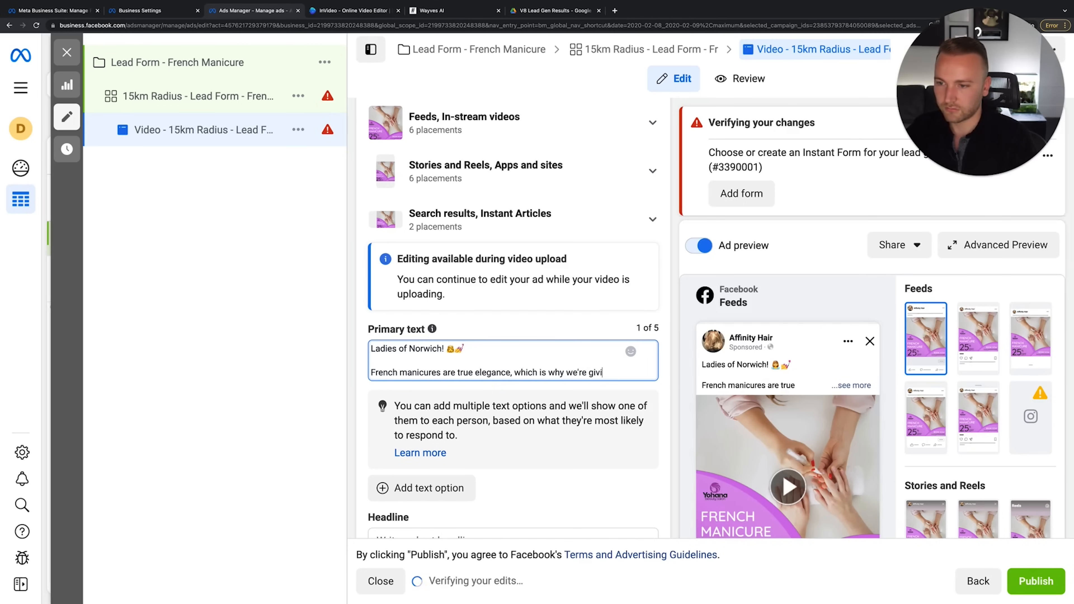
pyautogui.write('ng 2')
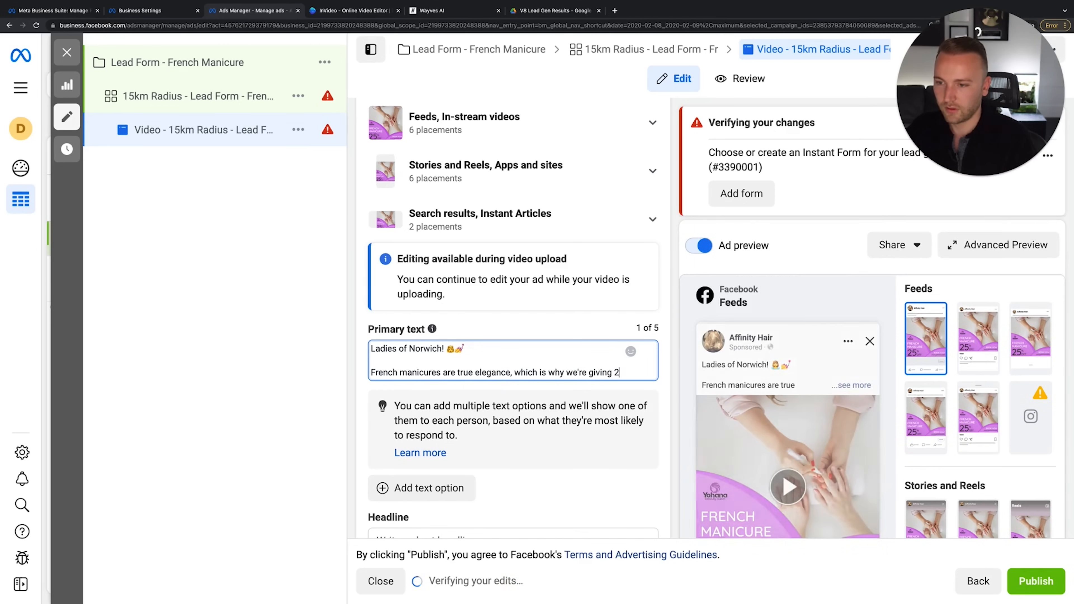
pyautogui.write('5% off them for the next 10 days.')
# Add the line 'To redeem this offer, click this ad.'
pyautogui.press('Return')
pyautogui.press('Return')
pyautogui.write('To red')
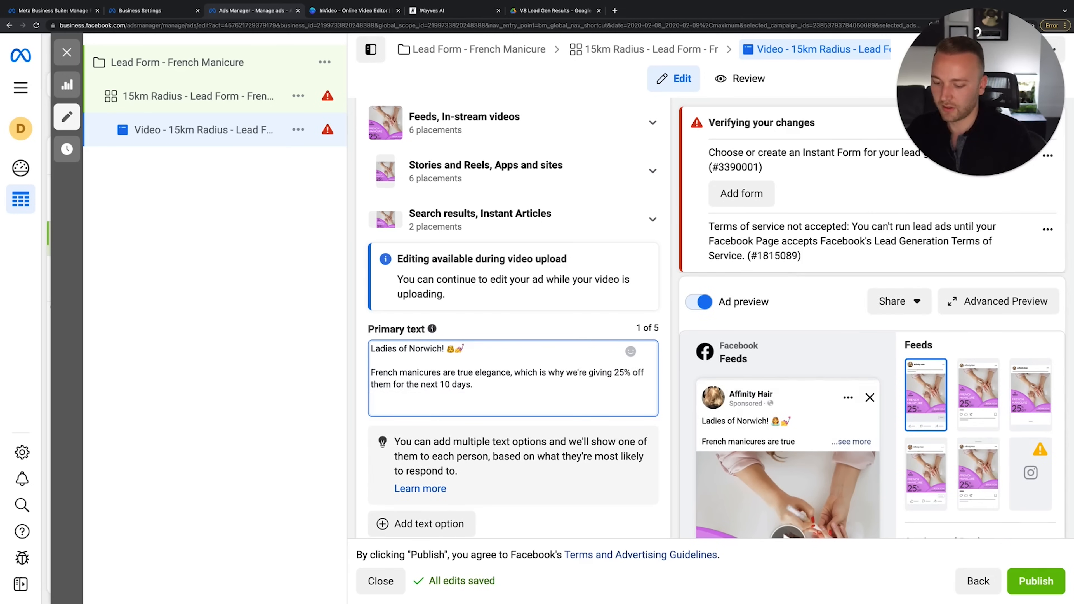
pyautogui.write('eem this o')
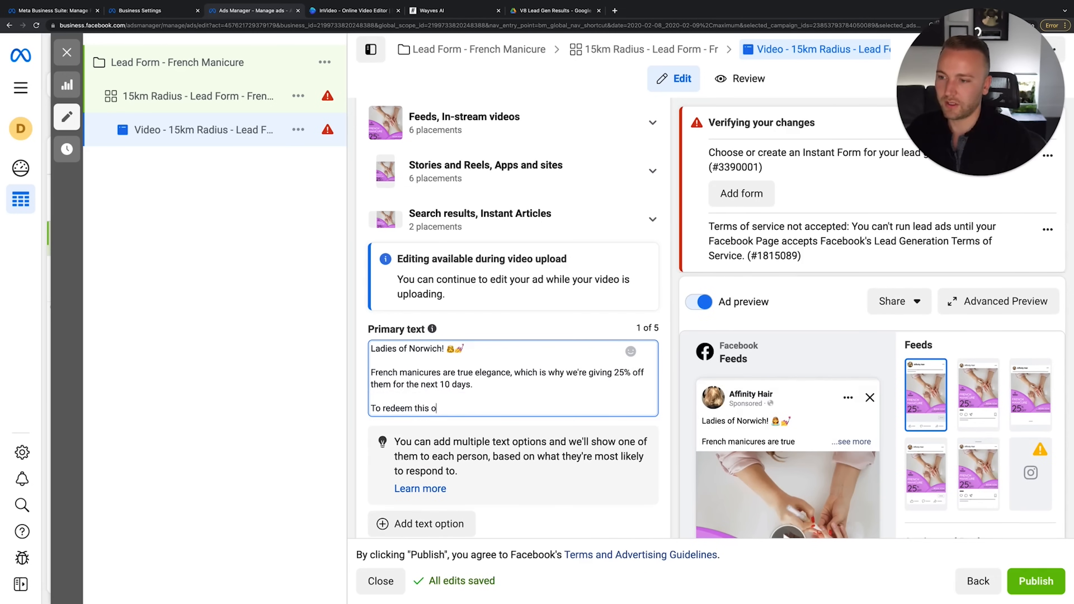
pyautogui.write('ffer, click this ad.')
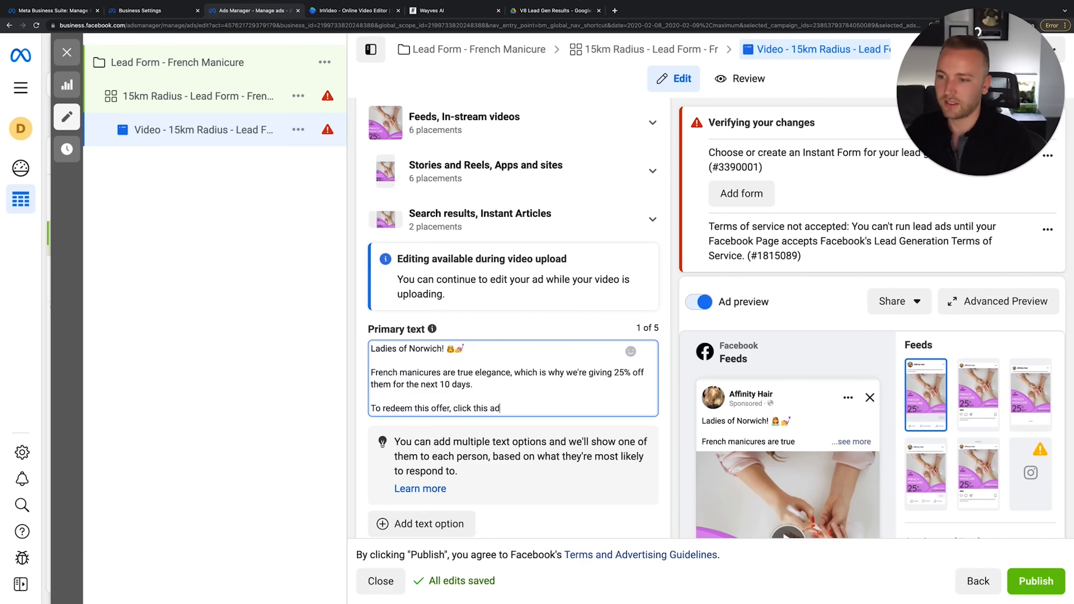
pyautogui.press('Return')
pyautogui.press('Return')
pyautogui.write('Hurry th')
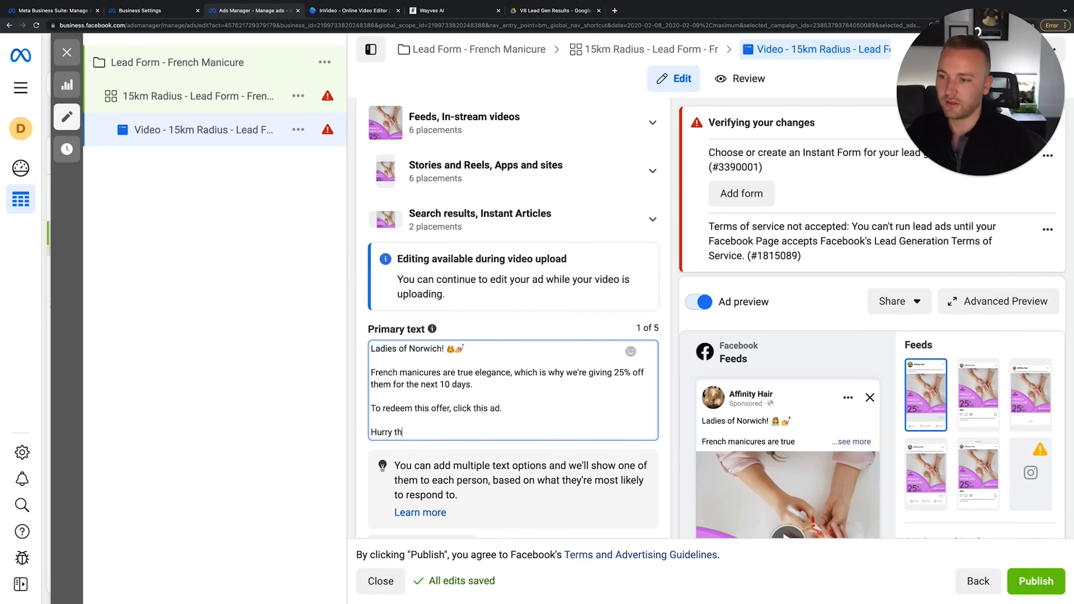
pyautogui.press('BackSpace')
pyautogui.press('BackSpace')
pyautogui.press('BackSpace')
pyautogui.press('BackSpace')
pyautogui.press('BackSpace')
pyautogui.press('BackSpace')
pyautogui.press('BackSpace')
pyautogui.press('BackSpace')
pyautogui.press('BackSpace')
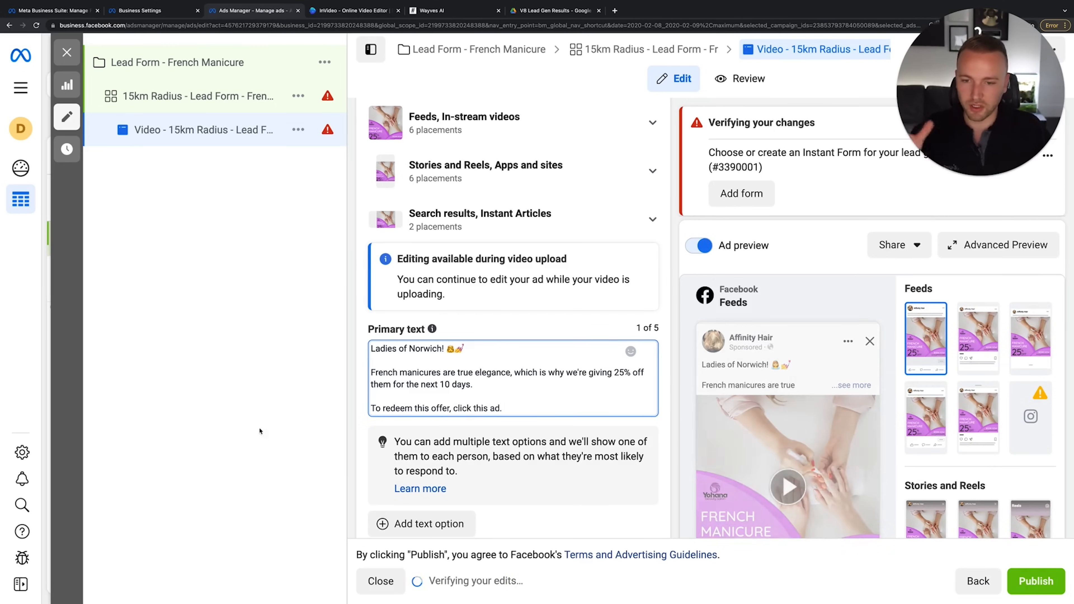
# Select and review portions of the greeting and offer sentences
pyautogui.moveTo(504, 349); pyautogui.dragTo(214, 352)
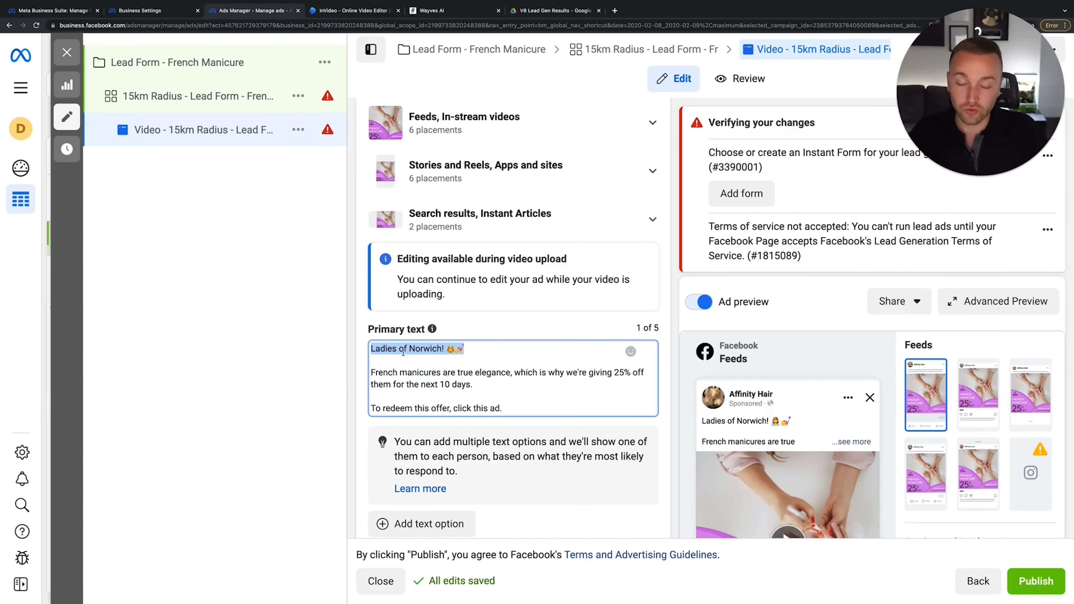
pyautogui.moveTo(383, 374)
pyautogui.mouseDown()
pyautogui.moveTo(515, 376)
pyautogui.moveTo(463, 385)
pyautogui.moveTo(448, 385)
pyautogui.moveTo(457, 375)
pyautogui.moveTo(374, 373)
pyautogui.mouseUp()
pyautogui.doubleClick(515, 377)
pyautogui.click(531, 376)
pyautogui.click(493, 394)
pyautogui.click(374, 373)
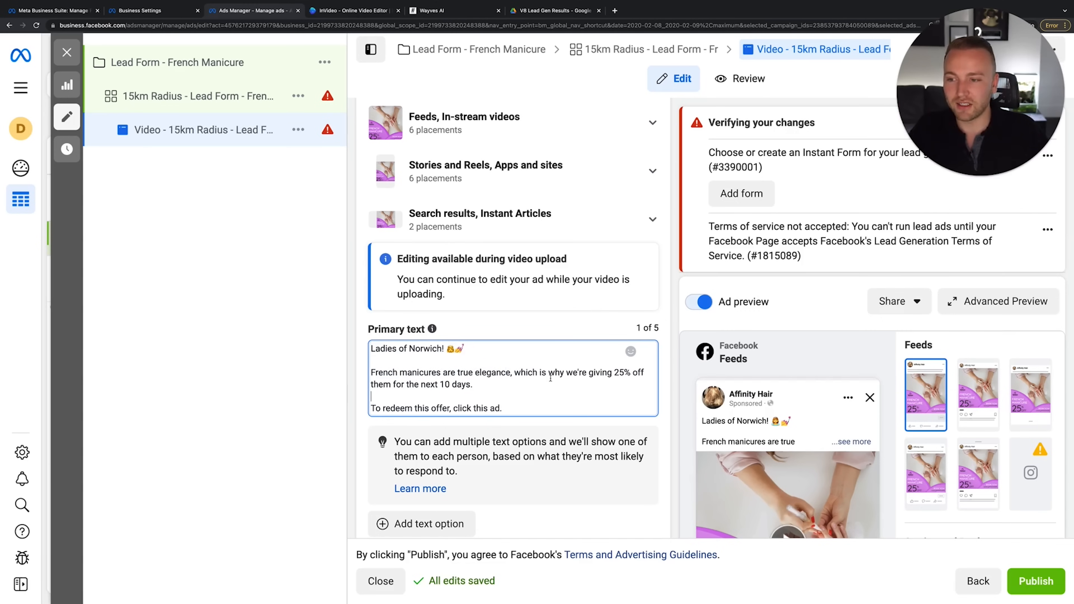
pyautogui.moveTo(550, 377); pyautogui.dragTo(679, 380)
pyautogui.click(602, 375)
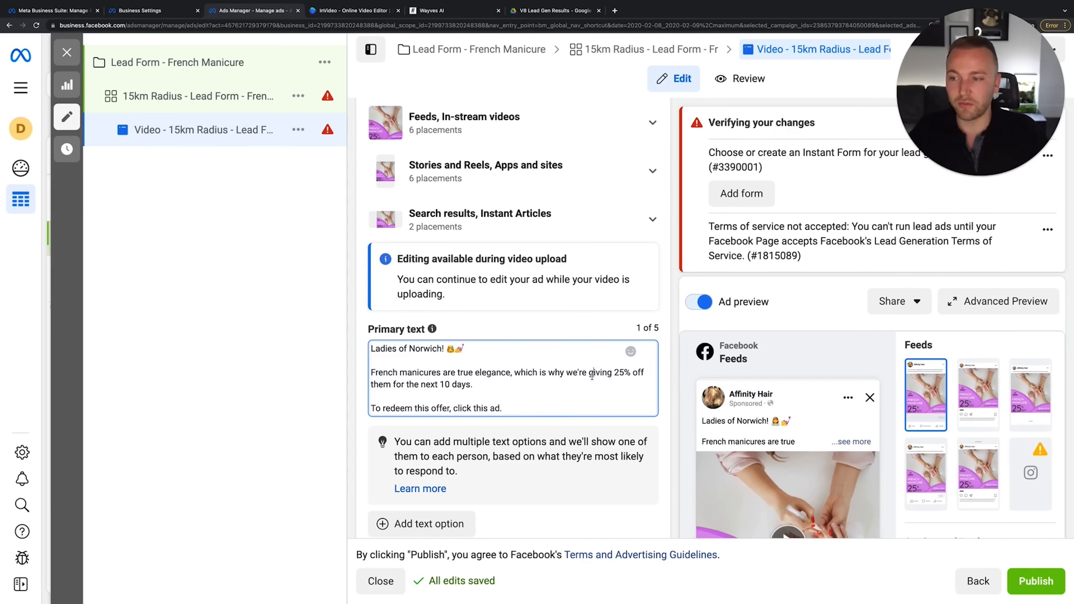
pyautogui.moveTo(496, 379); pyautogui.dragTo(488, 409)
pyautogui.click(404, 384)
pyautogui.click(488, 408)
pyautogui.scroll(-2, 509, 410)
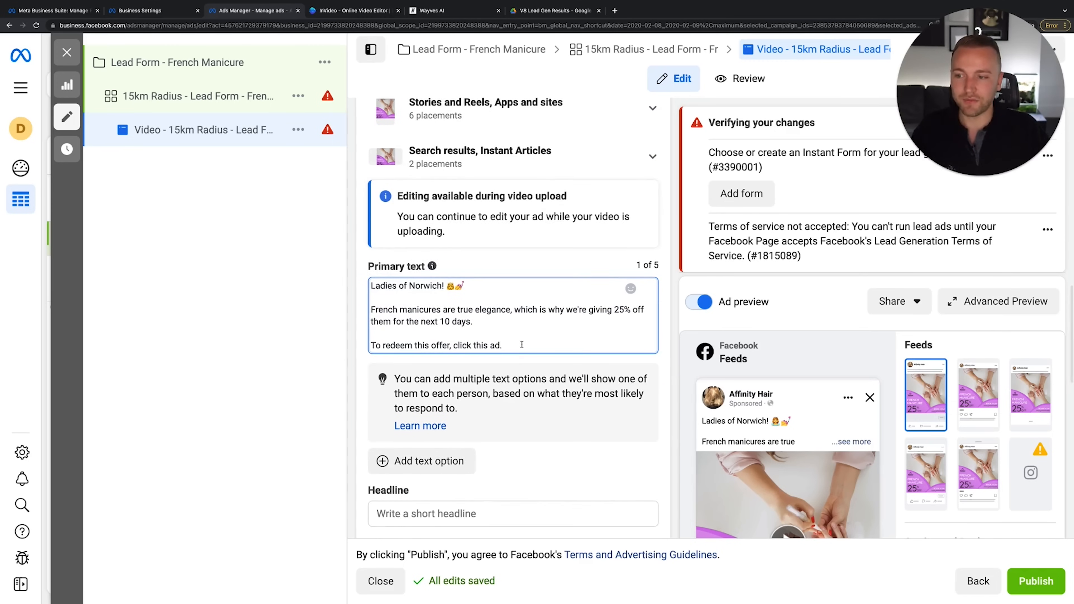
pyautogui.moveTo(503, 346); pyautogui.dragTo(296, 347)
pyautogui.click(441, 323)
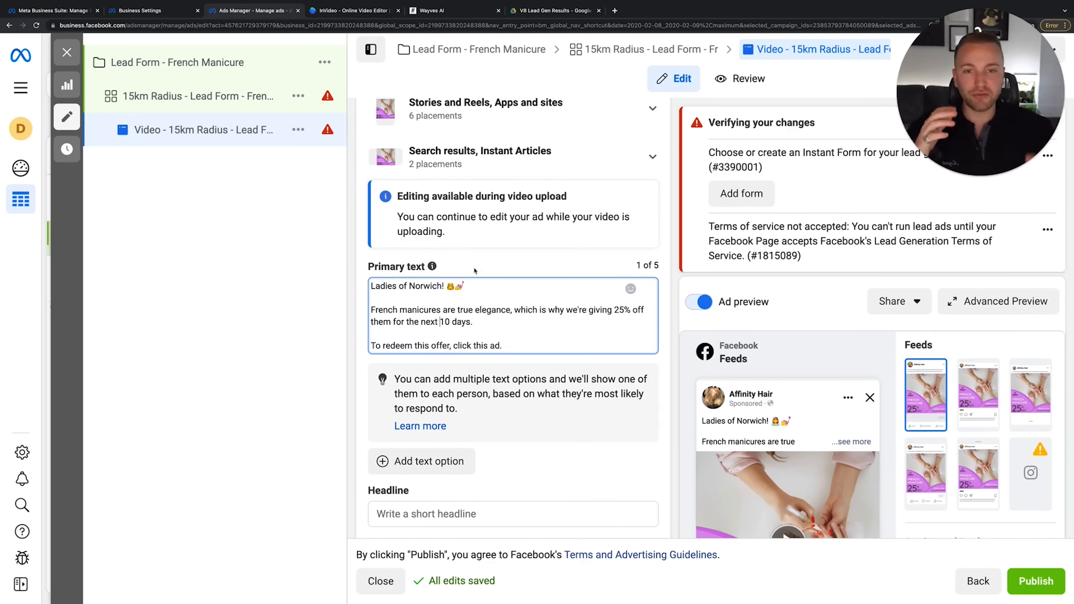
# Try adding green check-mark checklist lines, then delete them
pyautogui.press('Return')
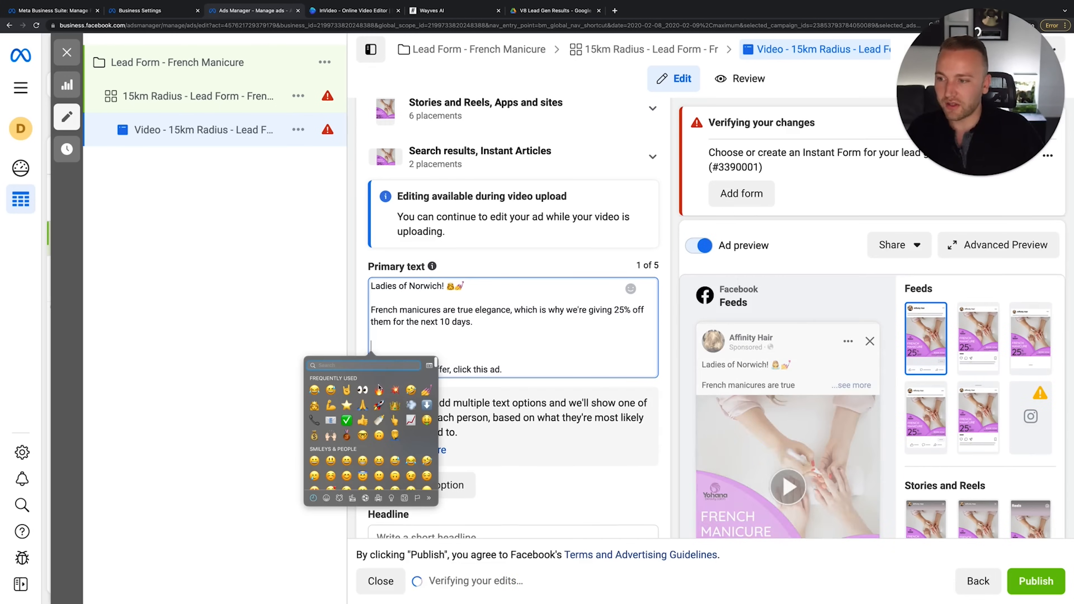
pyautogui.click(346, 422)
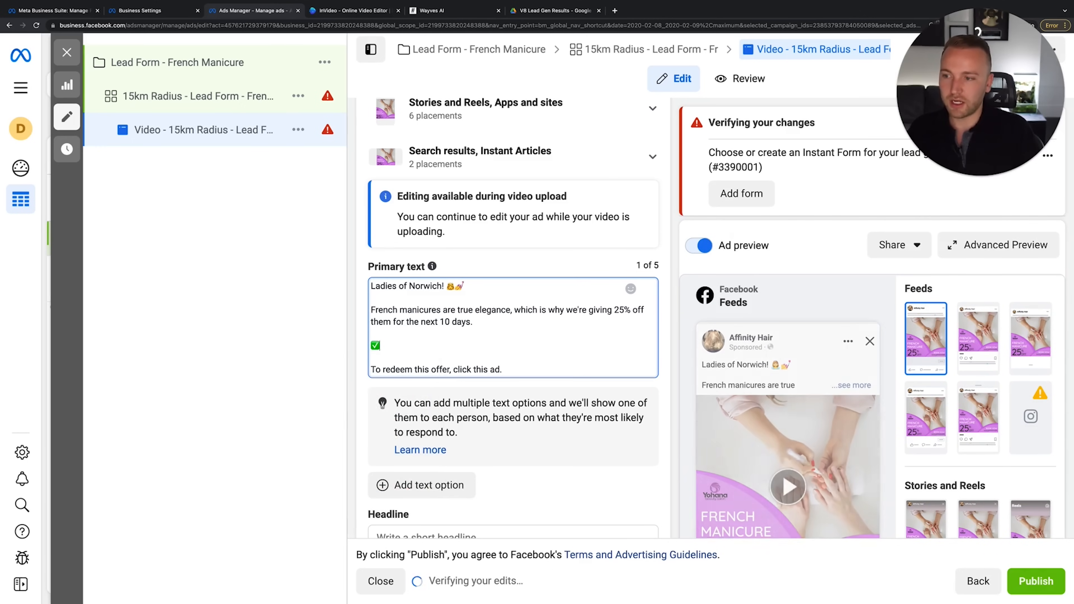
pyautogui.press('Return')
pyautogui.write('✅')
pyautogui.press('Return')
pyautogui.write('✅')
pyautogui.press('Return')
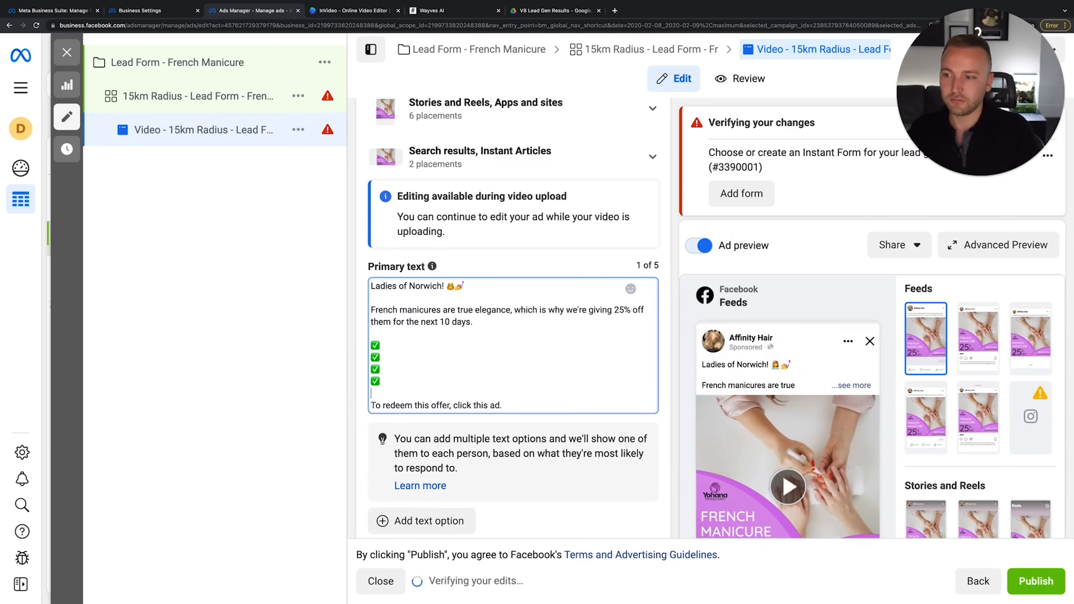
pyautogui.click(410, 348)
pyautogui.write('Elen')
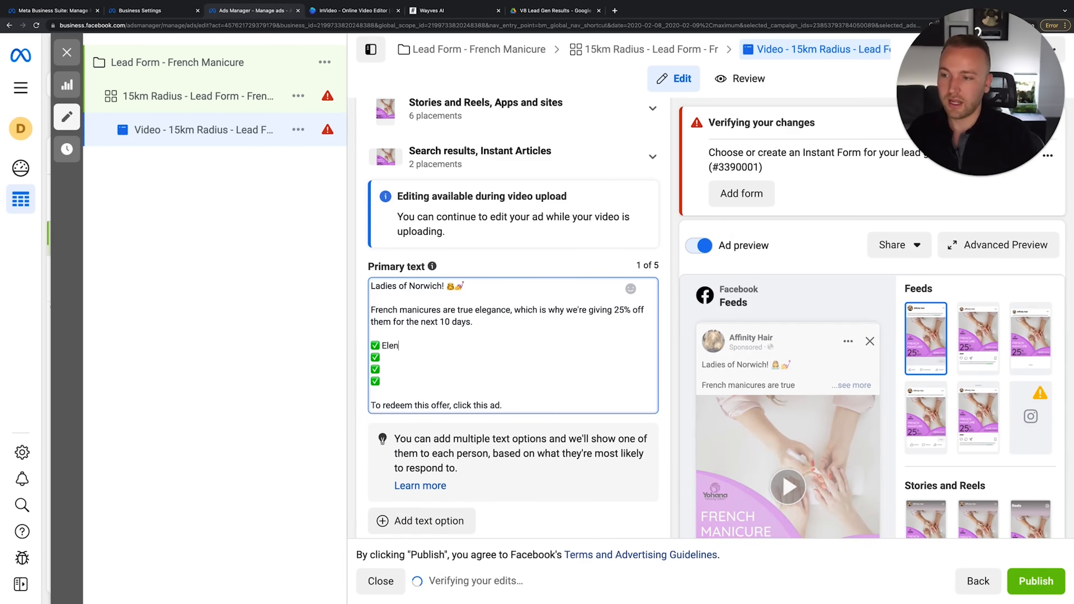
pyautogui.press('BackSpace')
pyautogui.write('a')
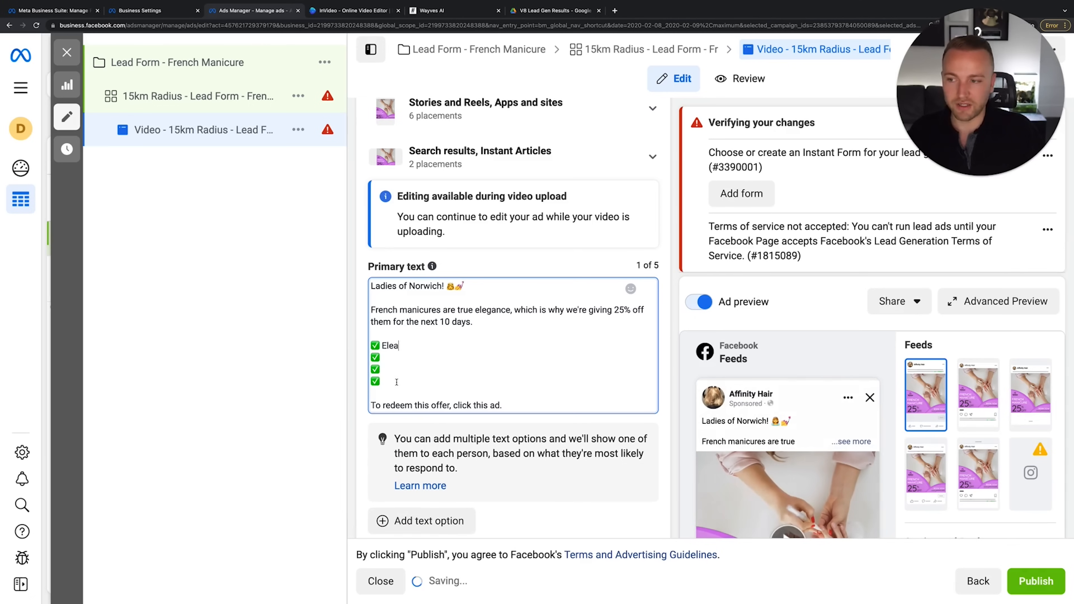
pyautogui.moveTo(400, 346); pyautogui.dragTo(357, 347)
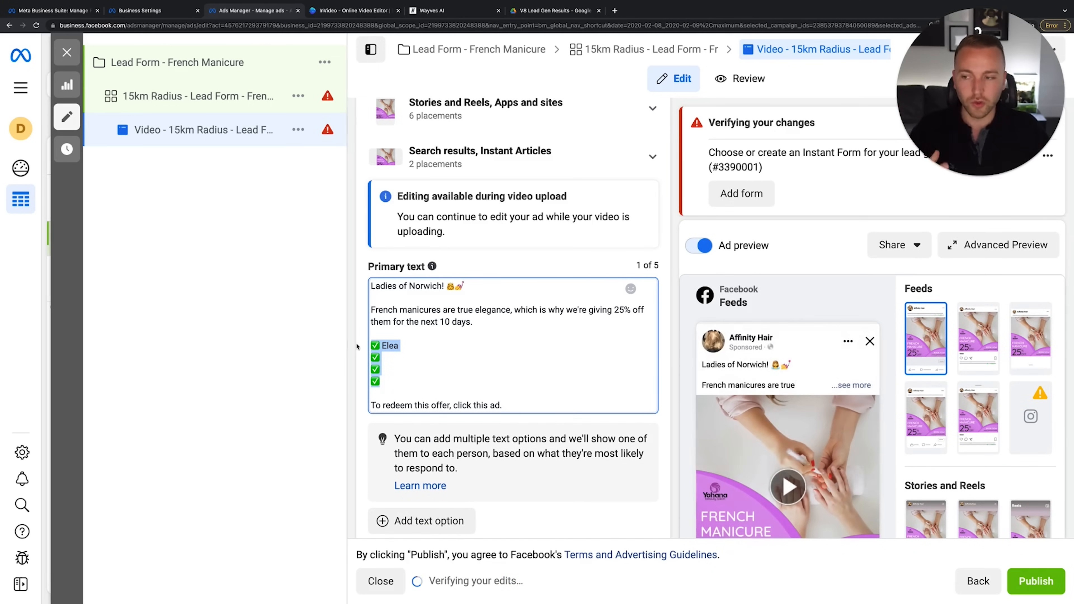
pyautogui.press('BackSpace')
pyautogui.press('BackSpace')
pyautogui.press('BackSpace')
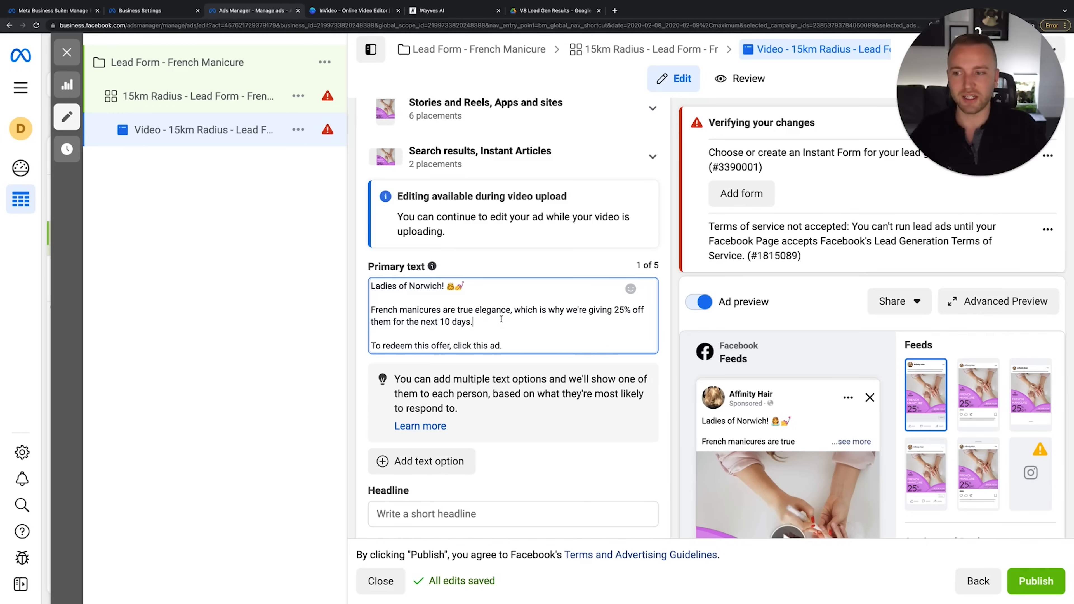
# Finish the primary text and enter the headline '25% Off French Manicures!'
pyautogui.scroll(-2, 526, 363)
pyautogui.click(544, 389)
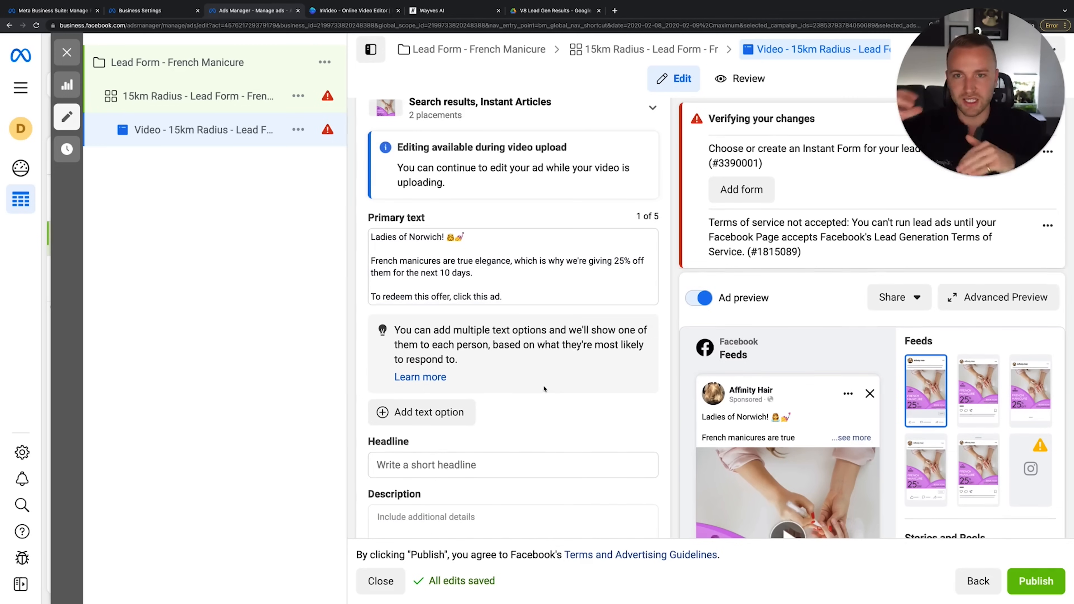
pyautogui.scroll(-5, 544, 389)
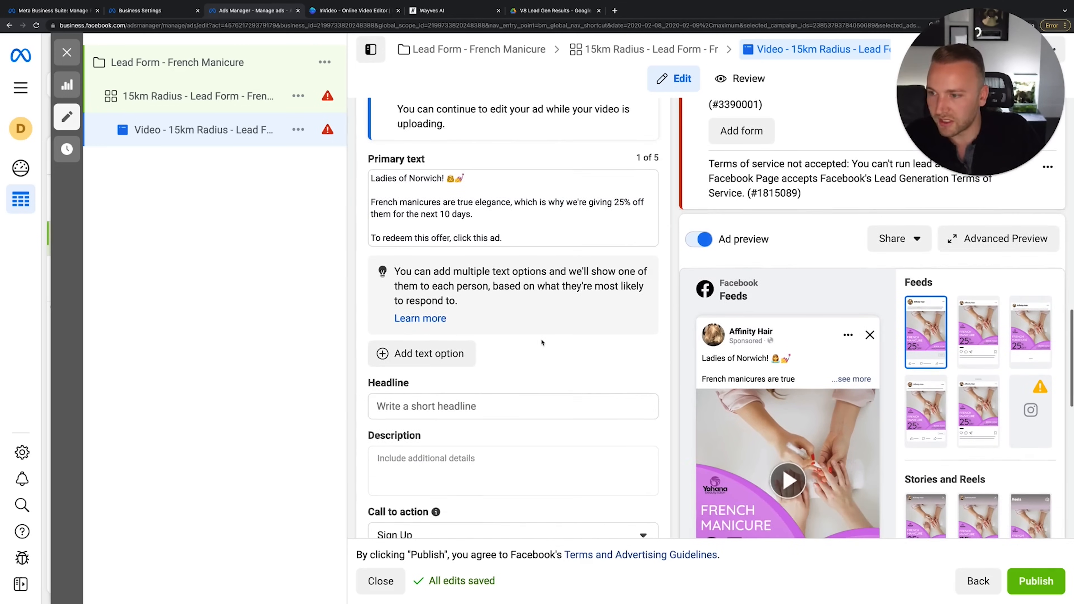
pyautogui.click(491, 351)
pyautogui.scroll(-3, 524, 345)
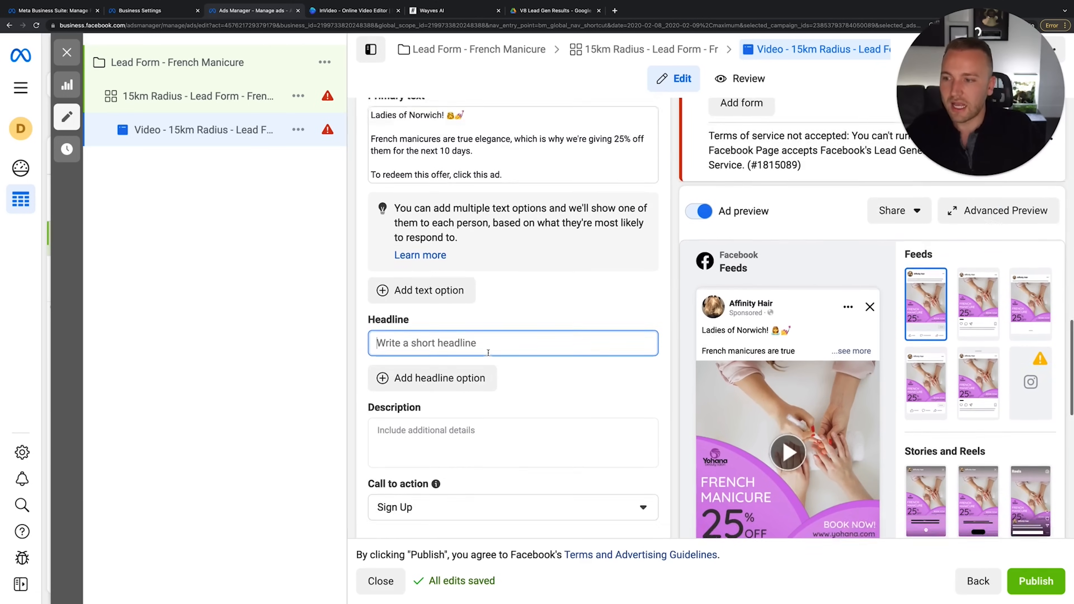
pyautogui.write('2')
pyautogui.press('BackSpace')
pyautogui.write('25% Off French Manicures!')
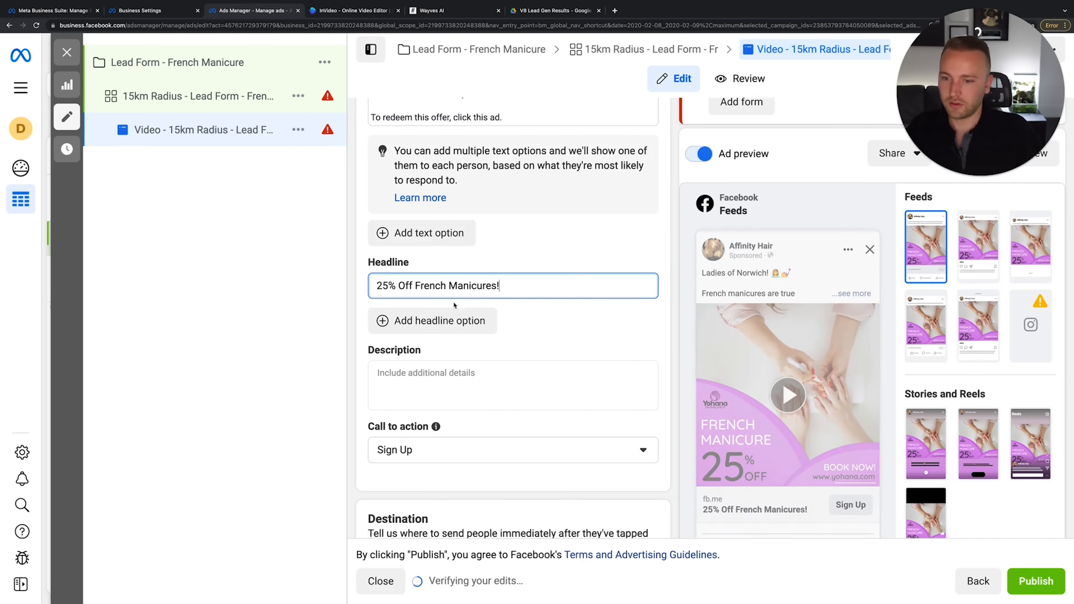
# Write the description as five star emojis followed by 'Norwich Salon'
pyautogui.click(419, 371)
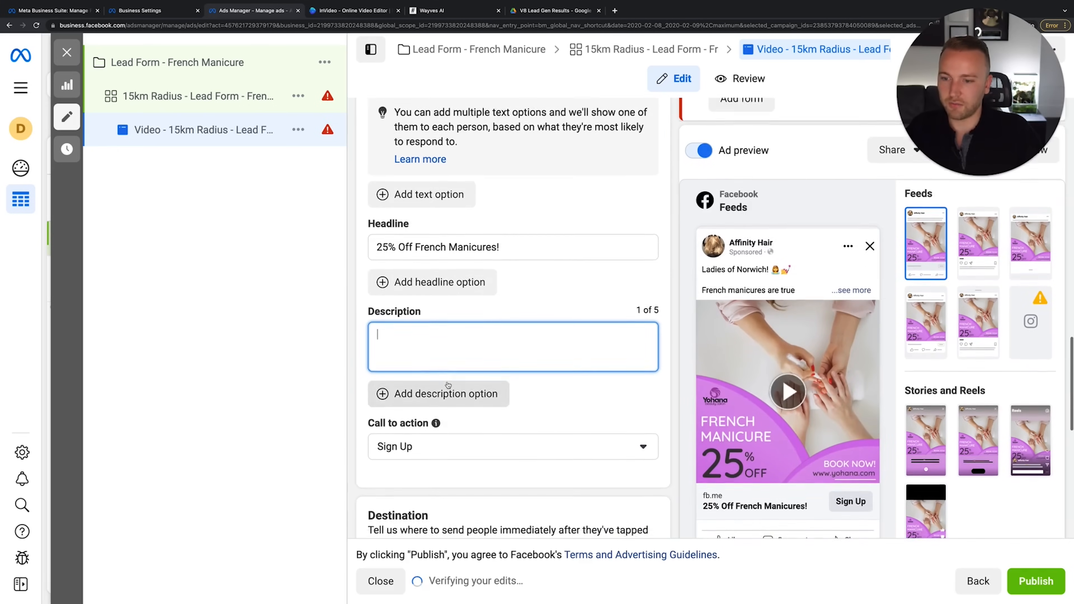
pyautogui.scroll(-2, 729, 480)
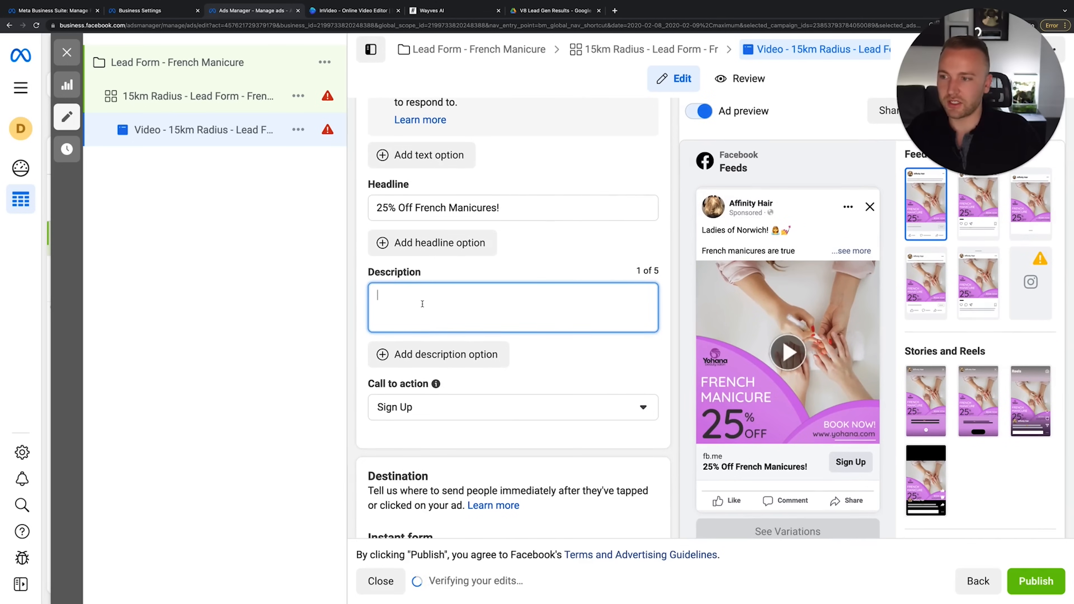
pyautogui.write('No')
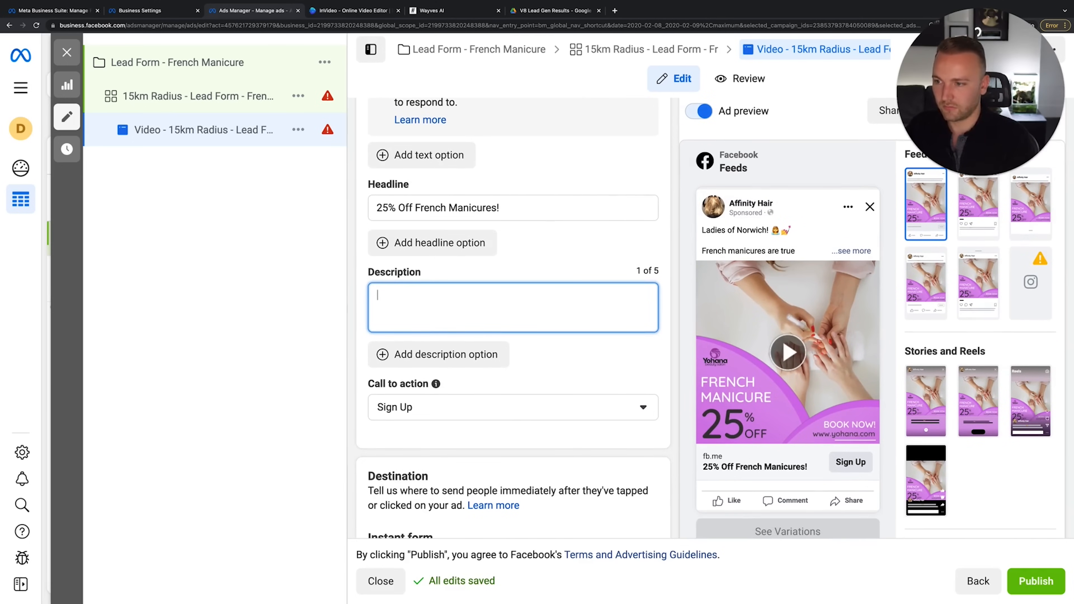
pyautogui.press('ctrl+super+space')
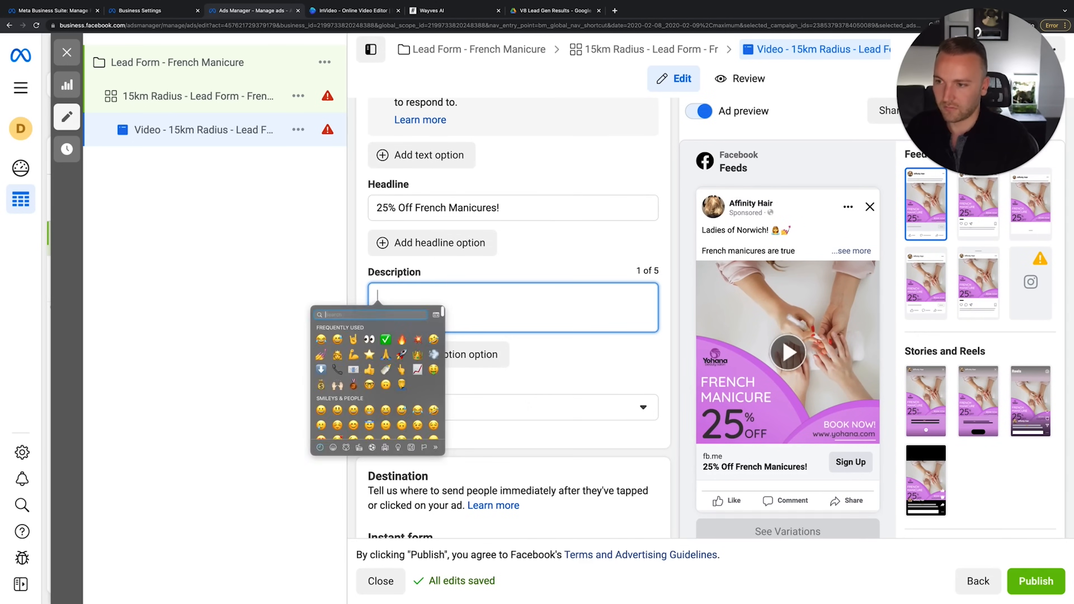
pyautogui.click(370, 354)
pyautogui.press('super+c')
pyautogui.press('super+v')
pyautogui.press('super+v')
pyautogui.press('super+v')
pyautogui.press('super+v')
pyautogui.press('super+v')
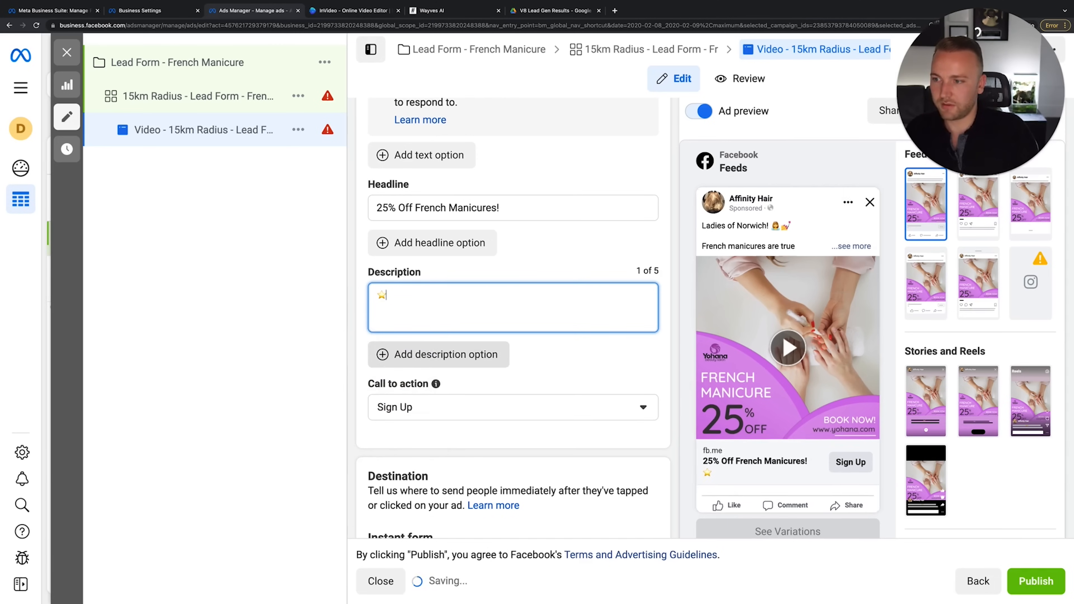
pyautogui.write('On')
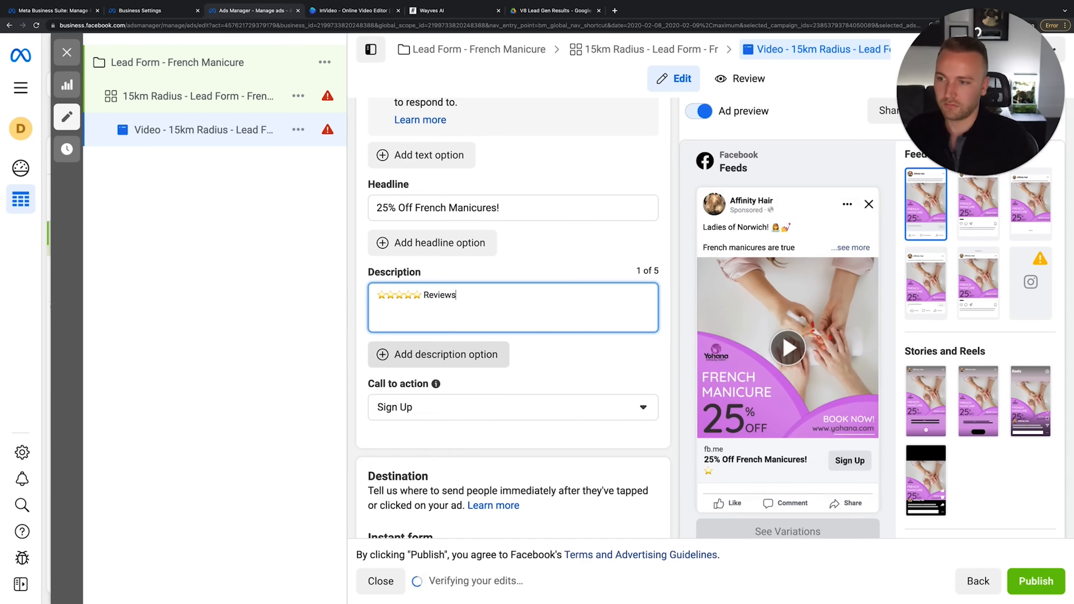
pyautogui.doubleClick(432, 297)
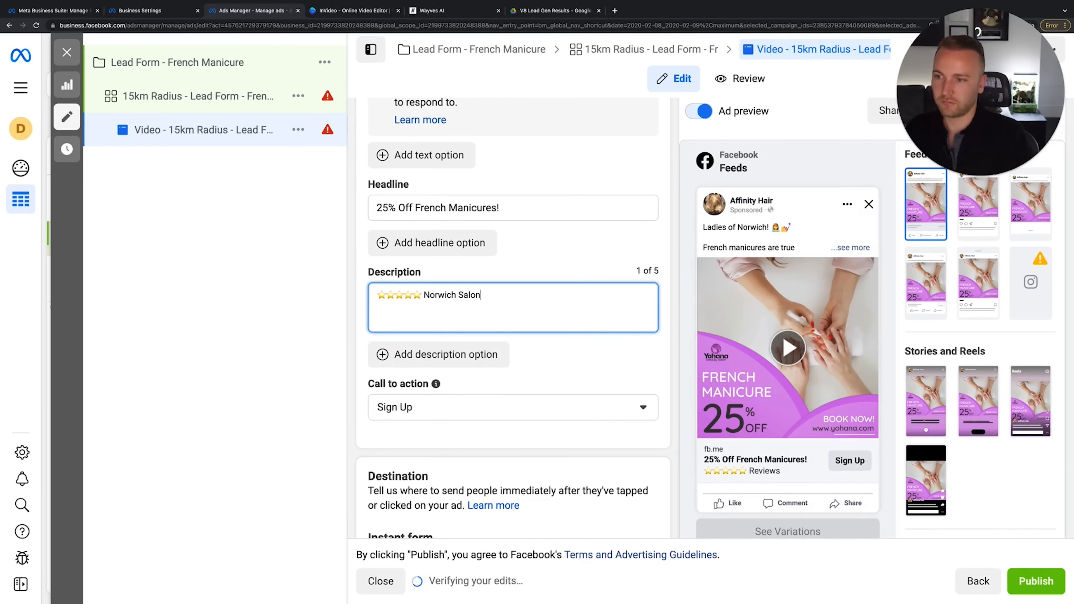
pyautogui.click(625, 380)
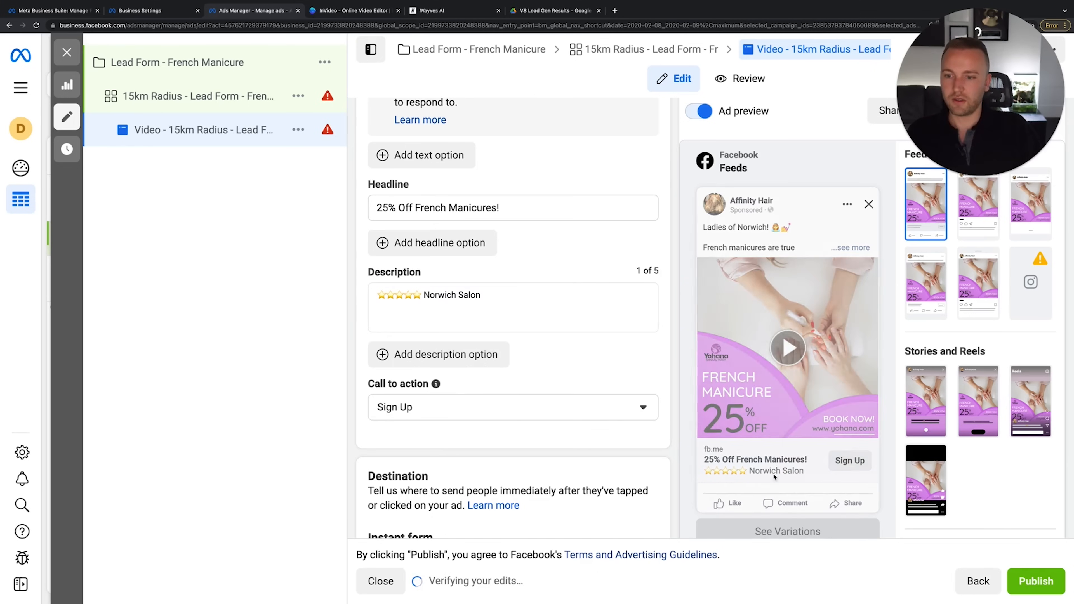
# Change the call to action from Sign Up to Get Offer
pyautogui.click(434, 399)
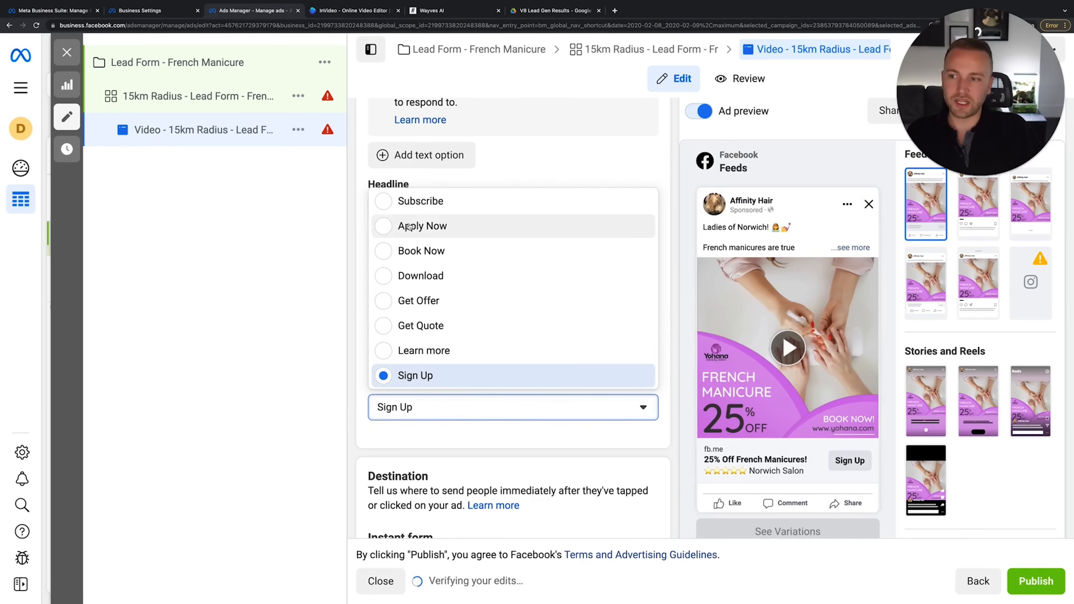
pyautogui.click(482, 357)
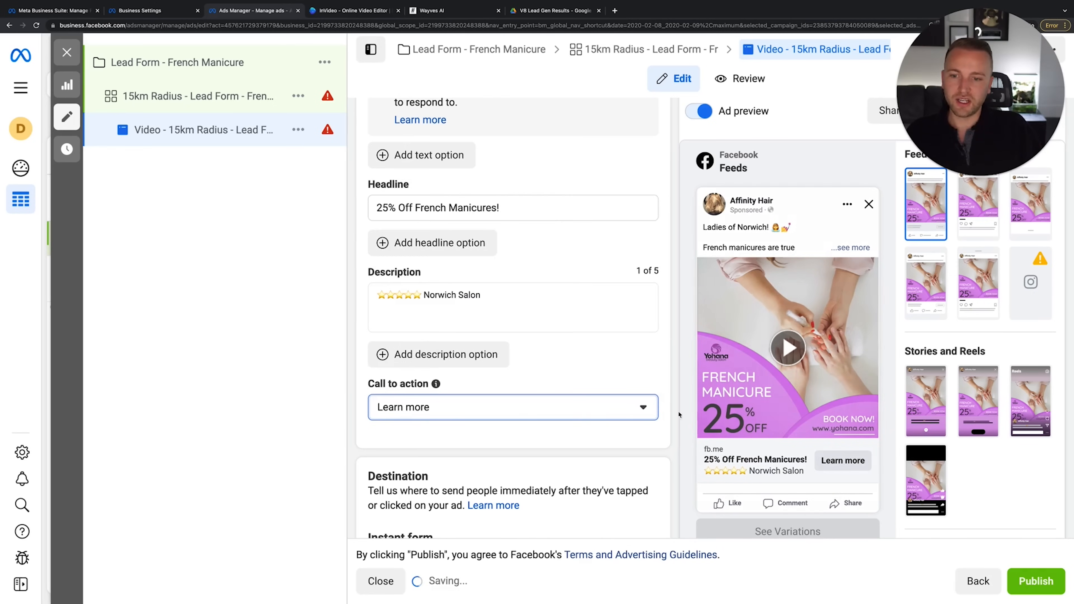
pyautogui.click(483, 418)
pyautogui.click(465, 303)
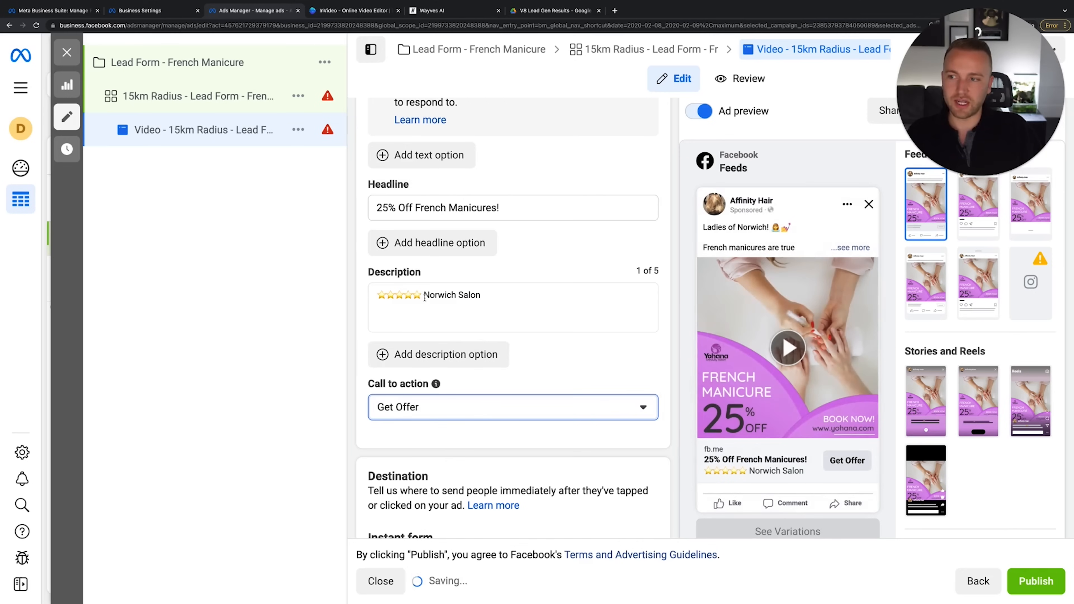
pyautogui.click(559, 413)
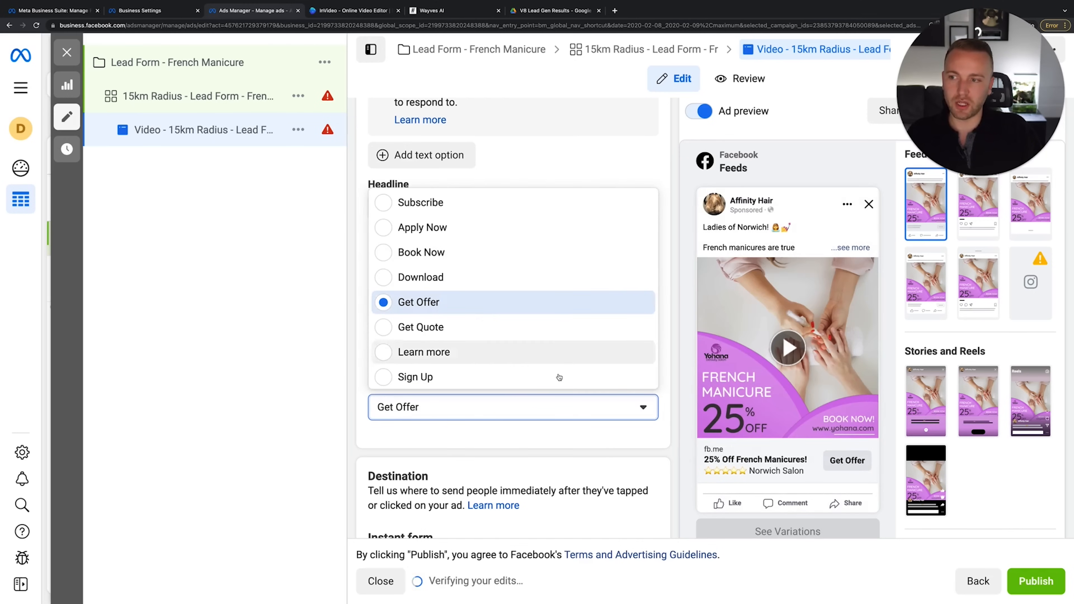
pyautogui.click(529, 411)
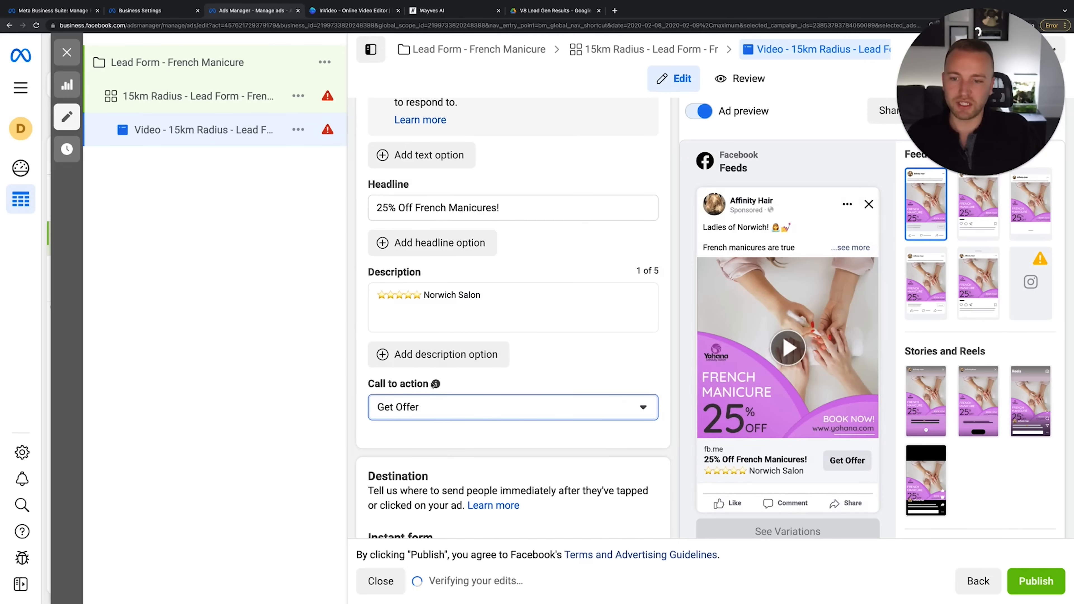
pyautogui.scroll(-2, 539, 281)
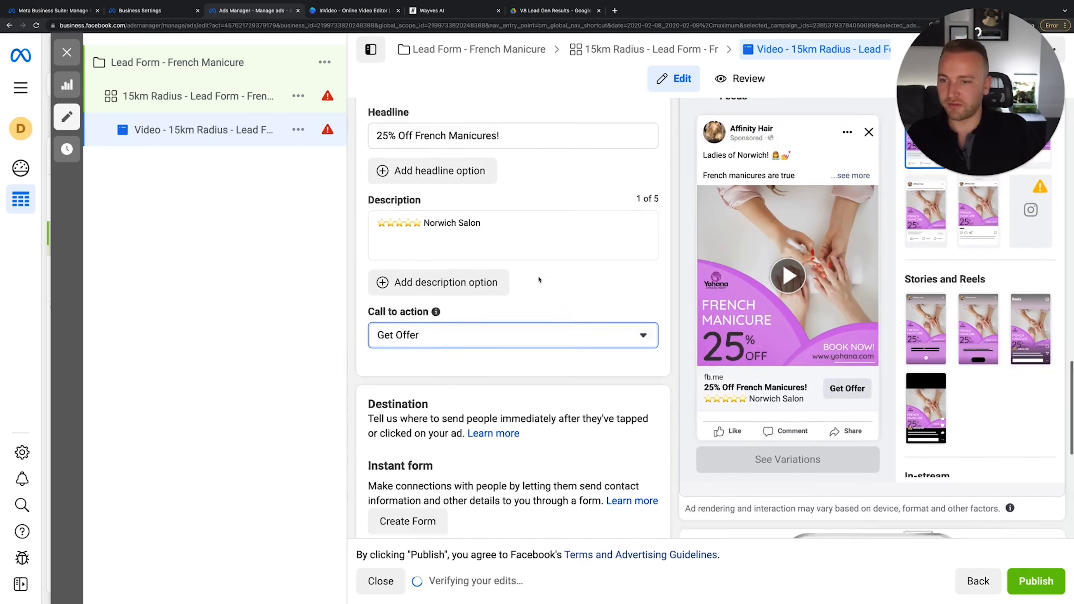
pyautogui.scroll(-4, 539, 279)
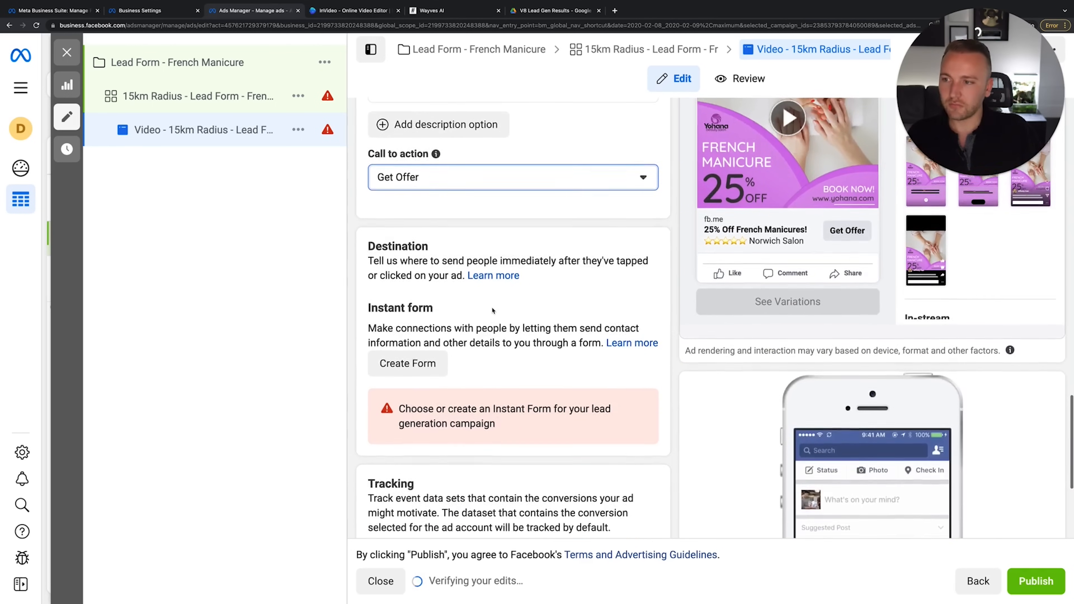
pyautogui.scroll(-5, 524, 251)
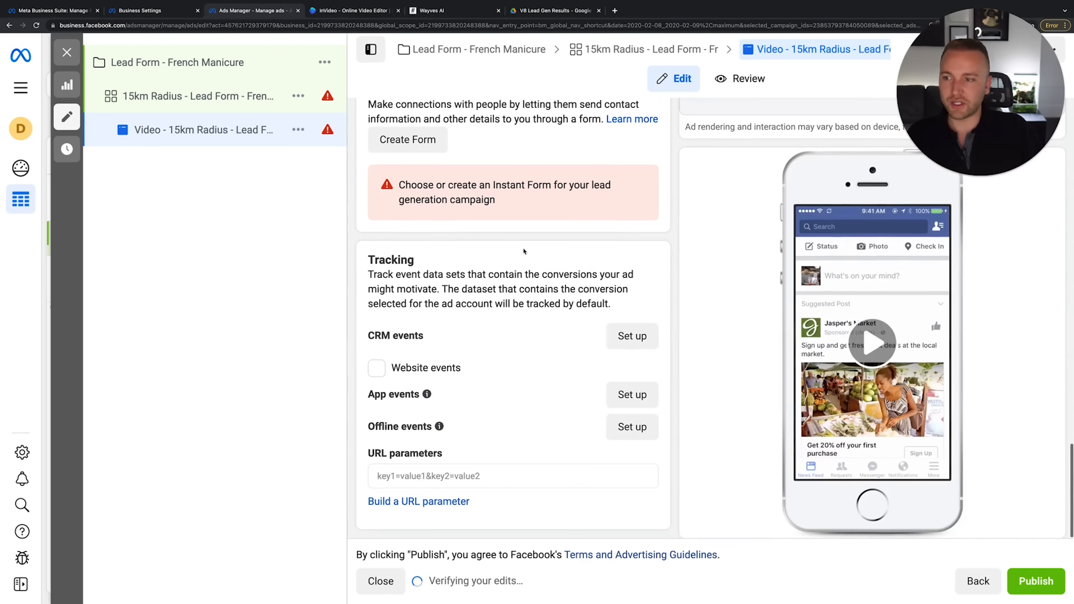
# Create a new instant form named 'French Manicure'
pyautogui.click(436, 138)
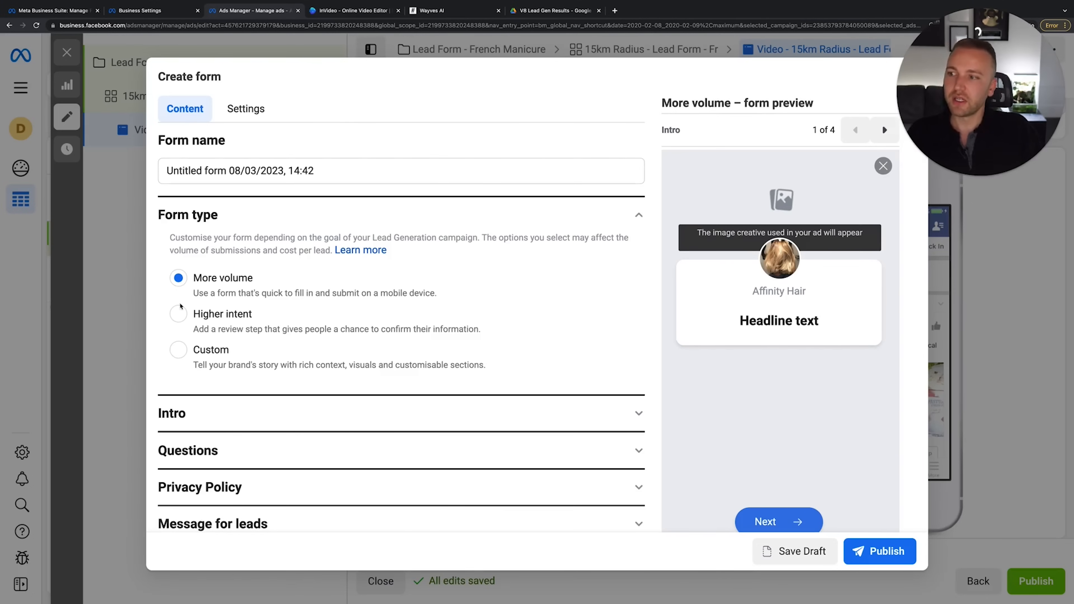
pyautogui.click(270, 171)
pyautogui.hotkey('ctrl', 'a')
pyautogui.write('N')
pyautogui.press('BackSpace')
pyautogui.write('French Manicure')
pyautogui.click(250, 271)
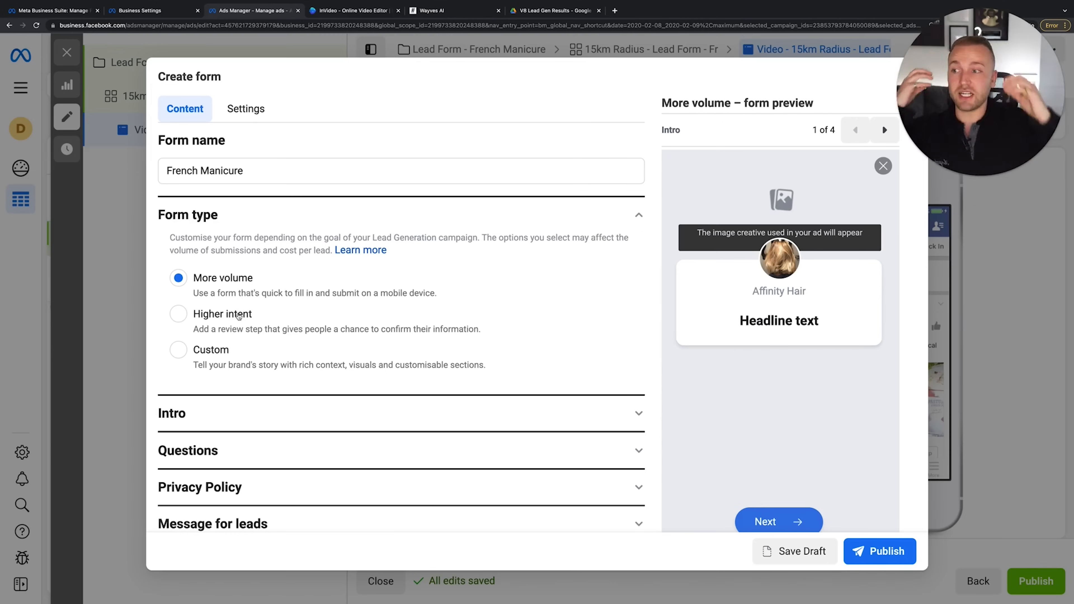
# Keep the More volume form type after trying Higher intent
pyautogui.click(238, 314)
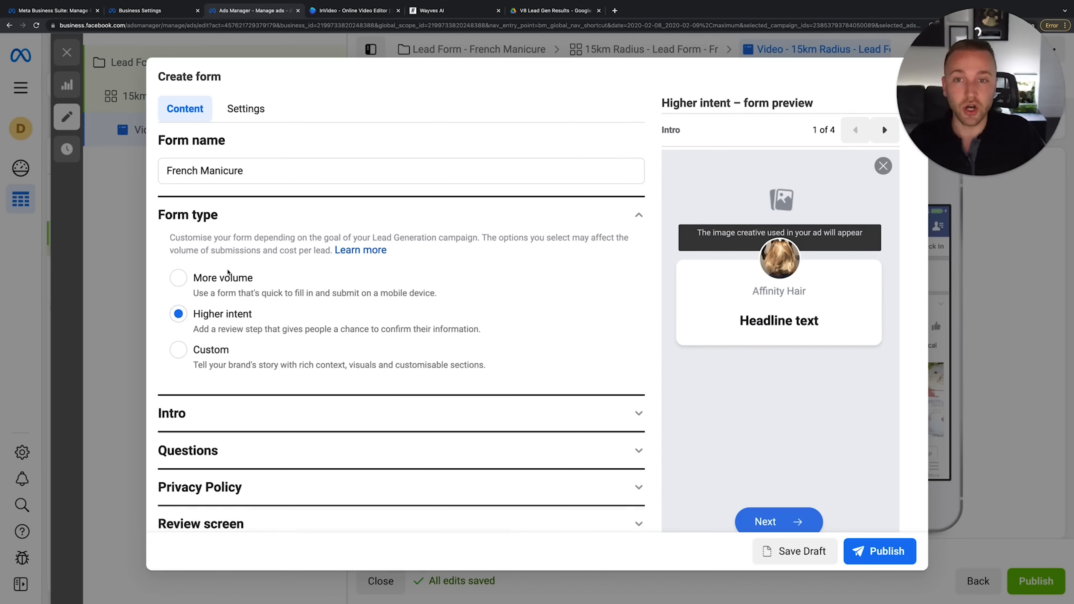
pyautogui.click(220, 279)
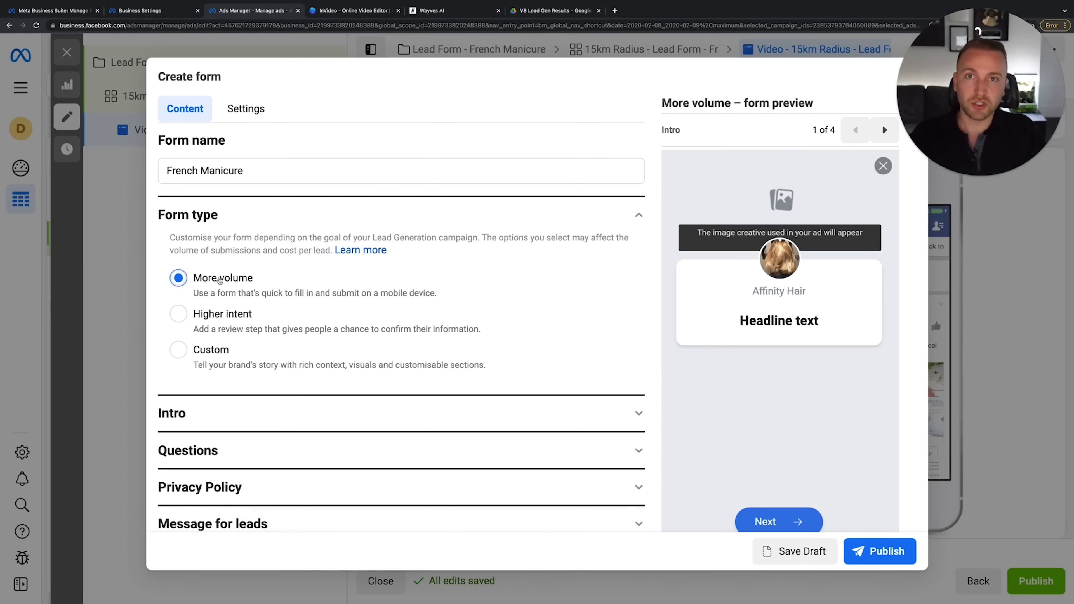
pyautogui.click(308, 413)
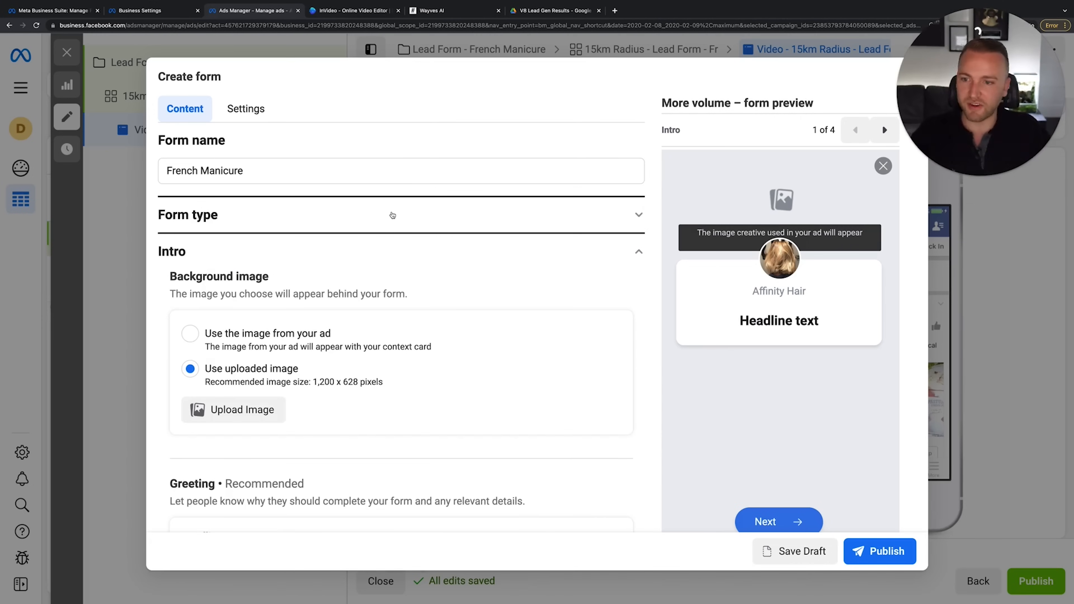
# Use the ad's own image as the instant form background
pyautogui.scroll(-1, 345, 293)
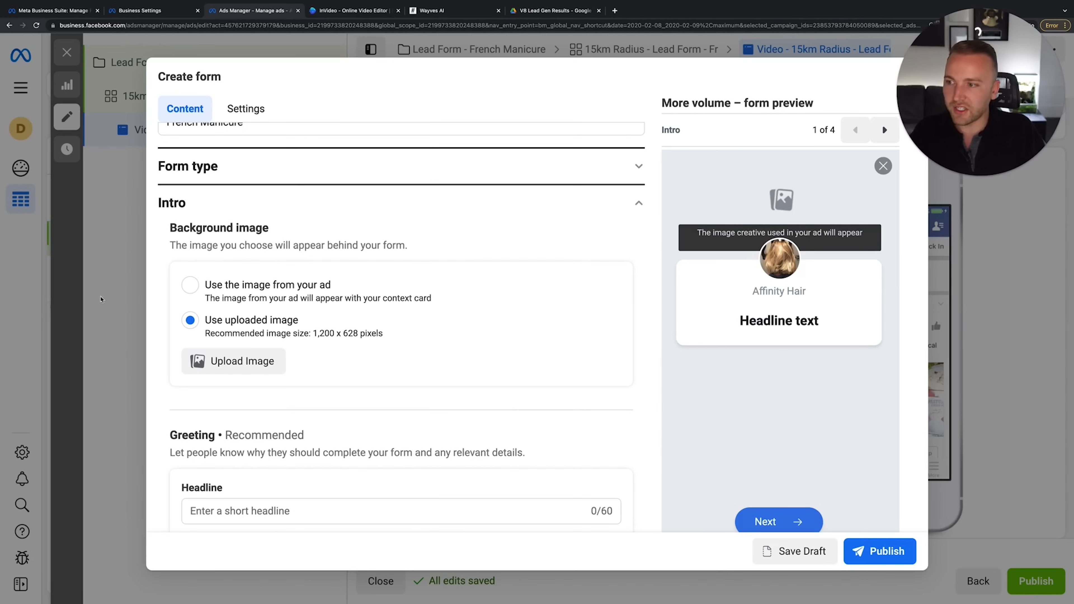
pyautogui.click(189, 284)
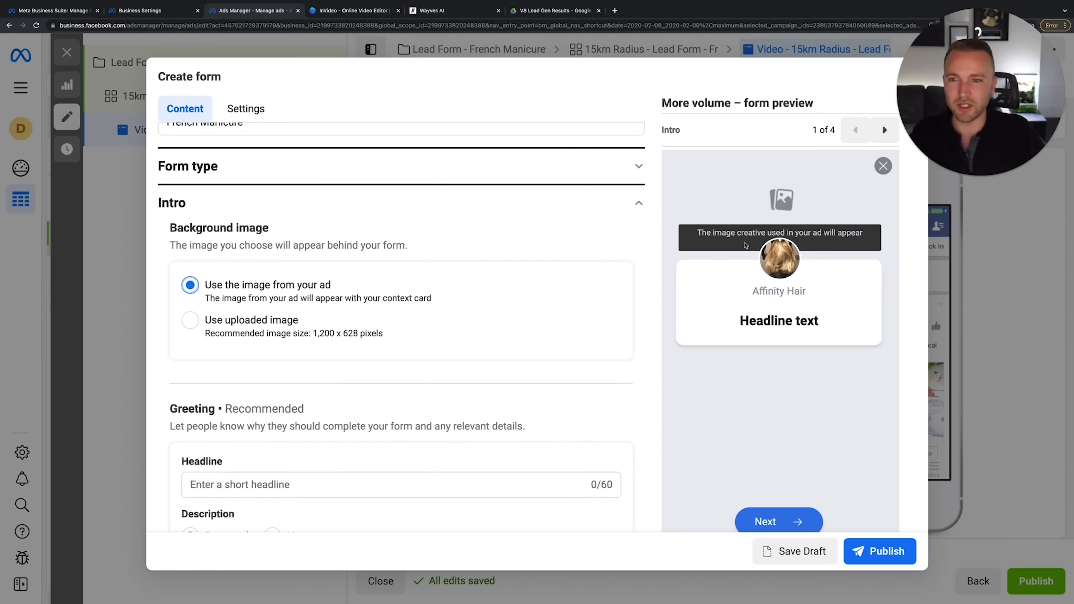
pyautogui.scroll(-3, 270, 238)
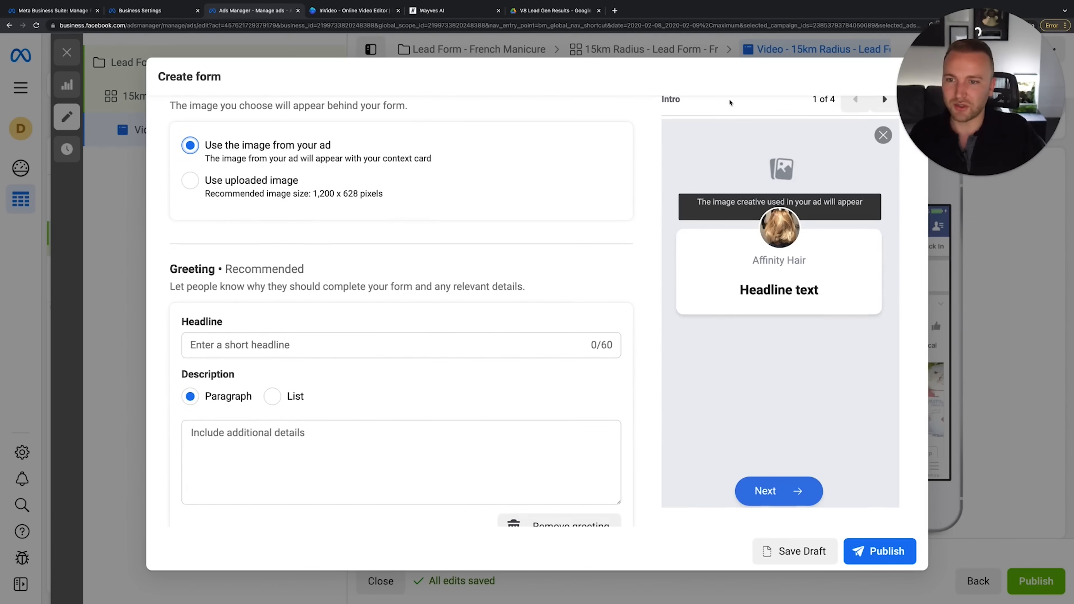
pyautogui.scroll(-2, 364, 254)
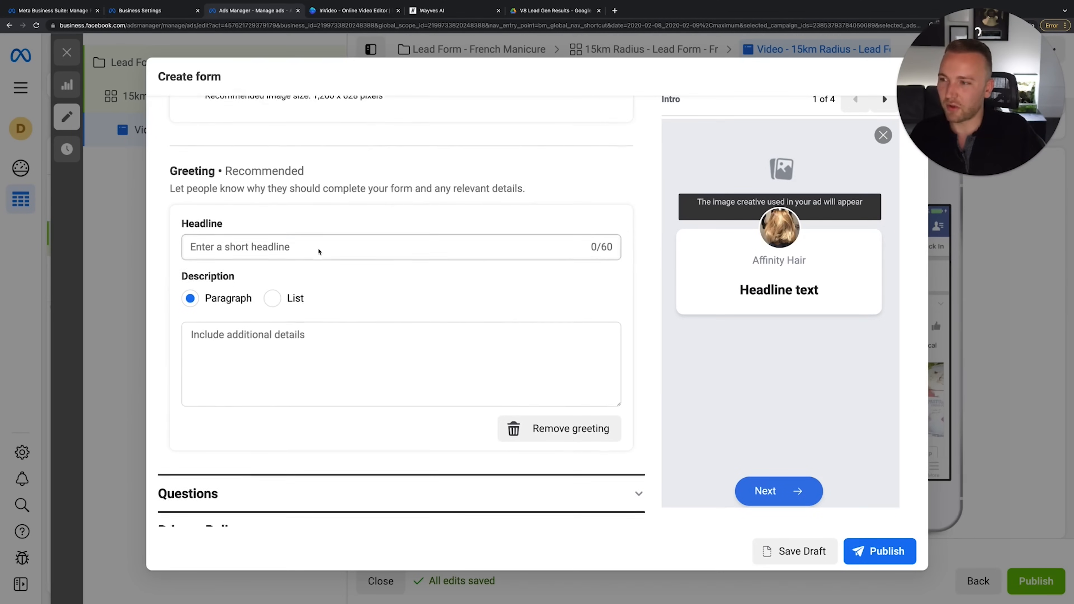
# Enter greeting headline '25% Off French Manicures' and a description asking to fill in the form to redeem the offer
pyautogui.click(311, 227)
pyautogui.write('2')
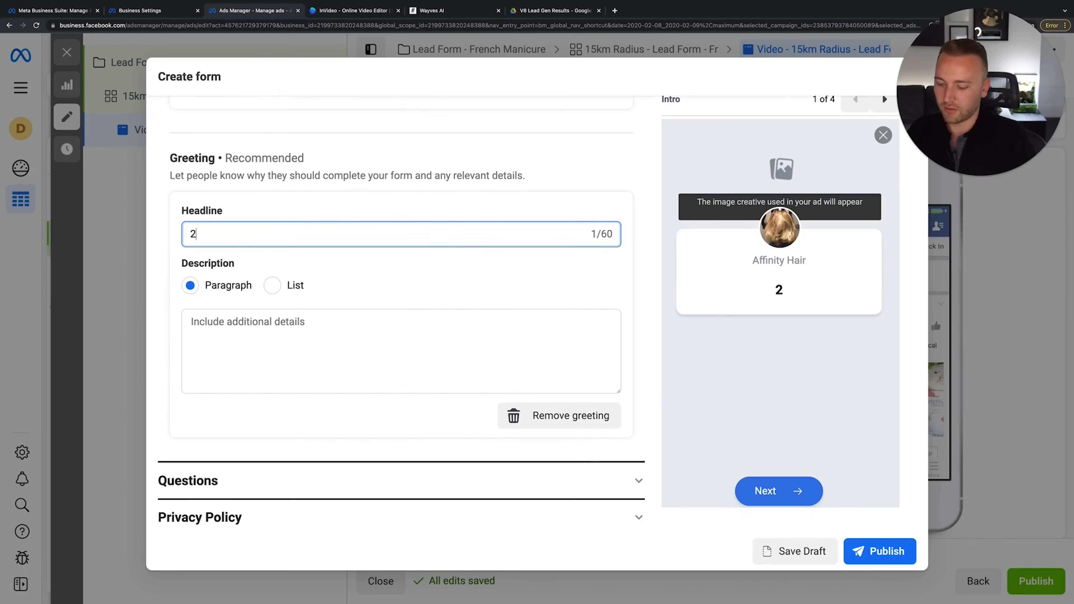
pyautogui.write('5% Off Fren')
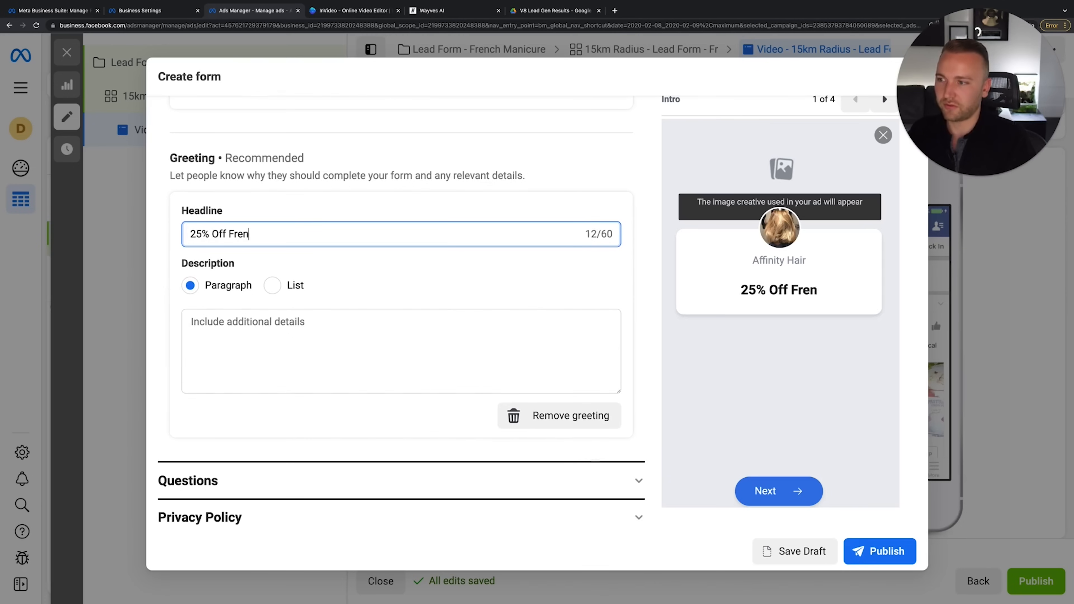
pyautogui.write('ch Manicures')
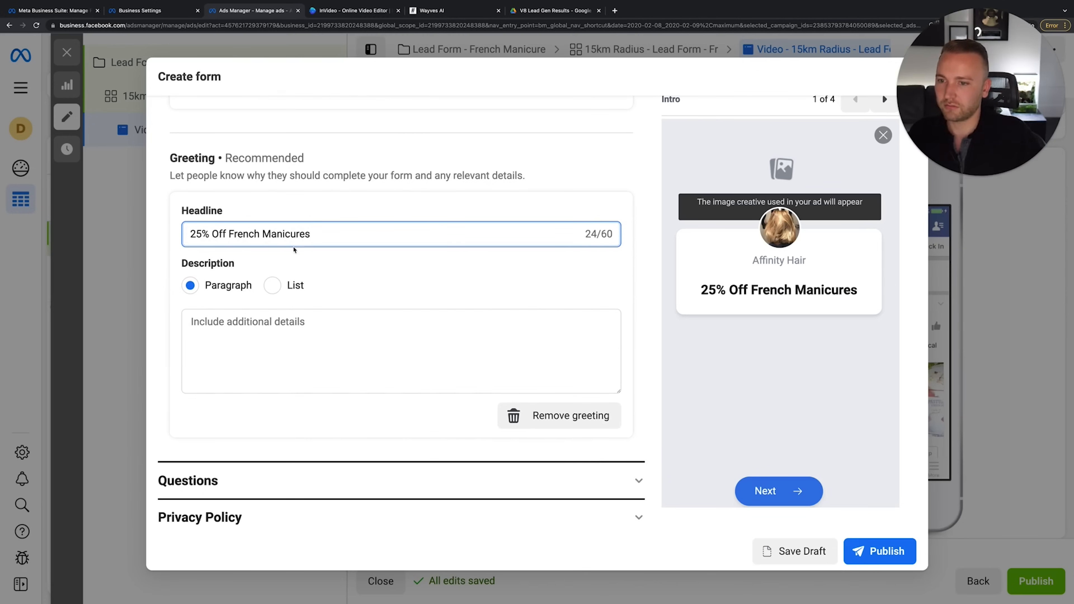
pyautogui.press('Tab')
pyautogui.write('saf')
pyautogui.press('BackSpace')
pyautogui.press('BackSpace')
pyautogui.press('BackSpace')
pyautogui.write('Fi')
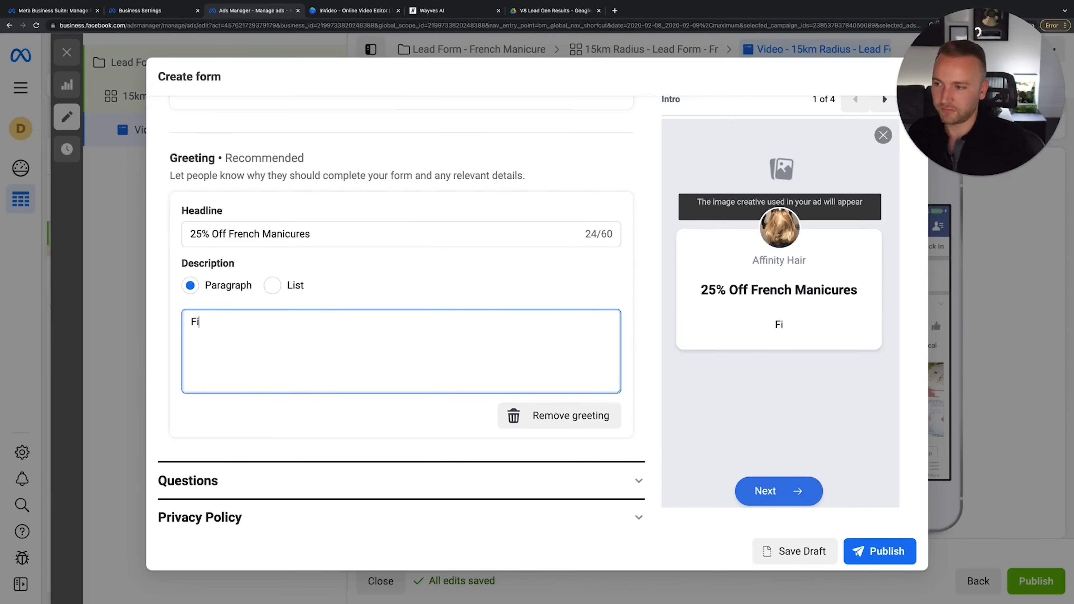
pyautogui.write('ll in this')
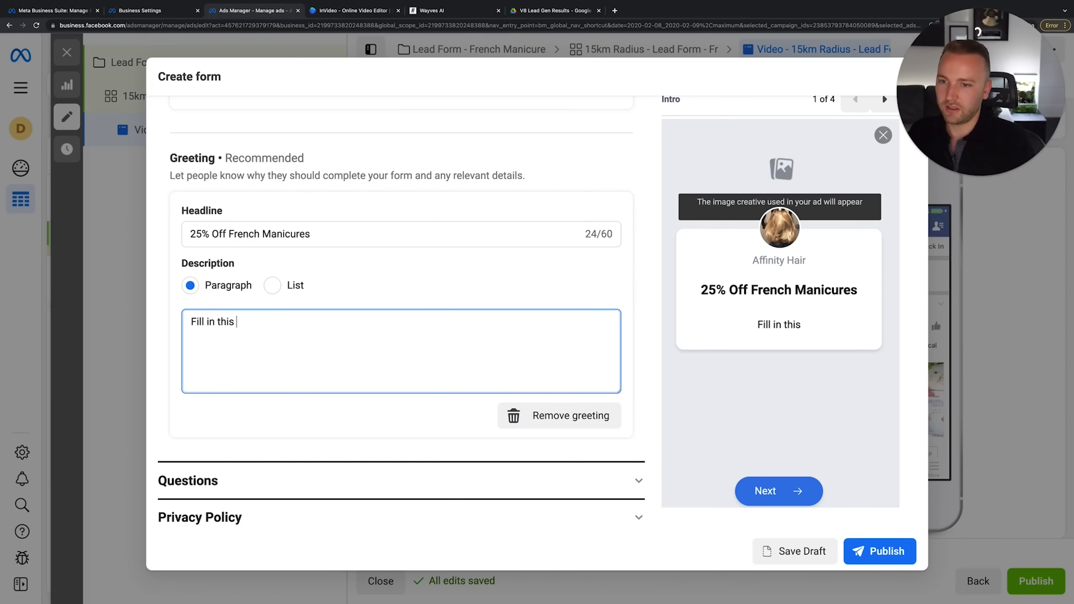
pyautogui.press('BackSpace')
pyautogui.press('BackSpace')
pyautogui.press('BackSpace')
pyautogui.write('e ')
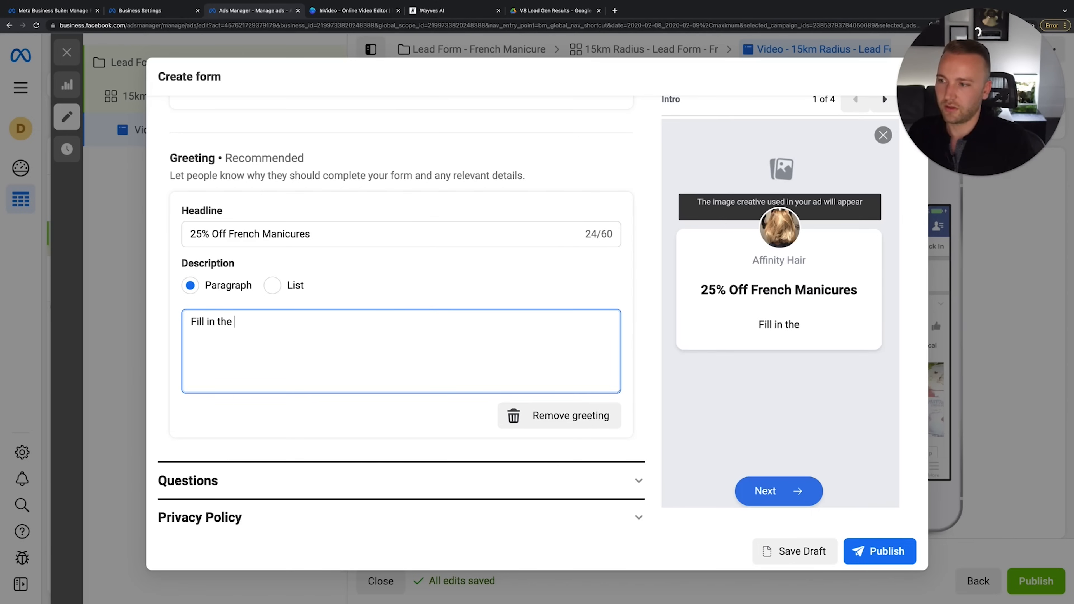
pyautogui.write('following form to re')
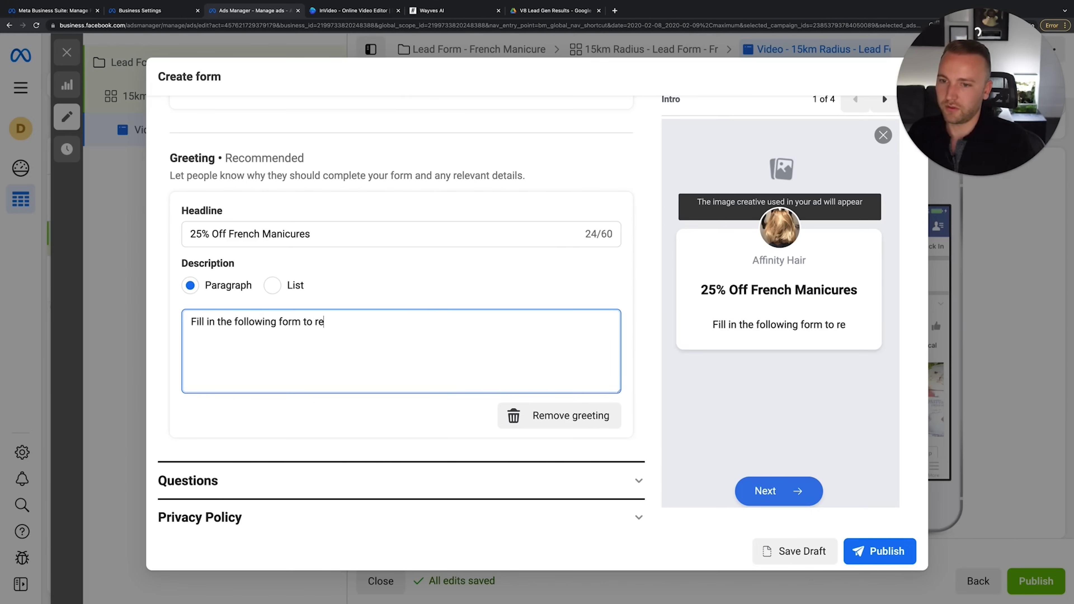
pyautogui.write('deem your offe')
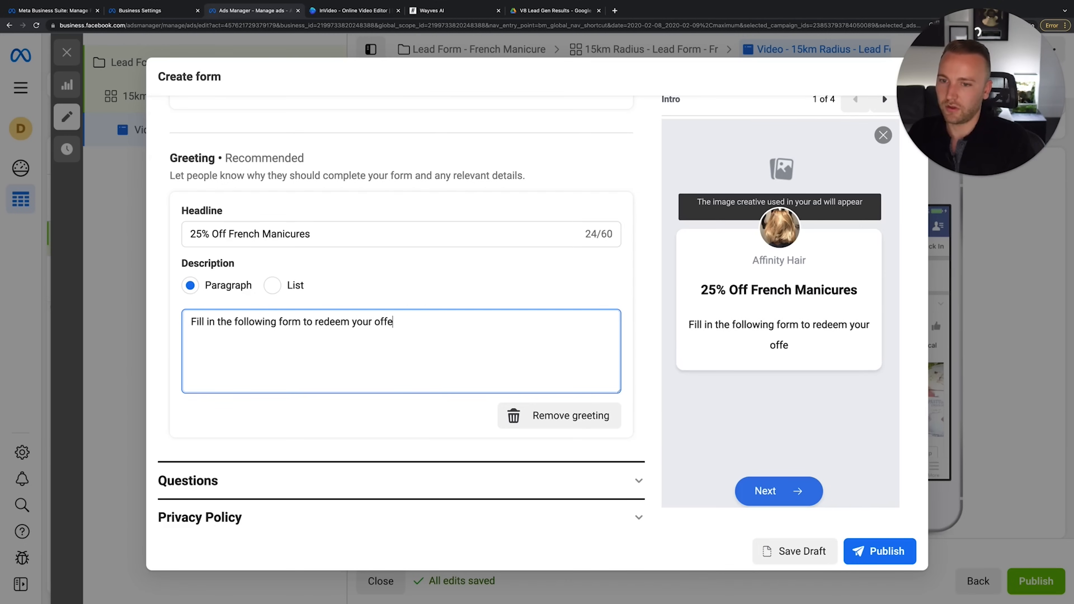
pyautogui.press('BackSpace')
pyautogui.press('BackSpace')
pyautogui.press('BackSpace')
pyautogui.press('BackSpace')
pyautogui.press('BackSpace')
pyautogui.press('BackSpace')
pyautogui.press('BackSpace')
pyautogui.press('BackSpace')
pyautogui.press('BackSpace')
pyautogui.write('the off')
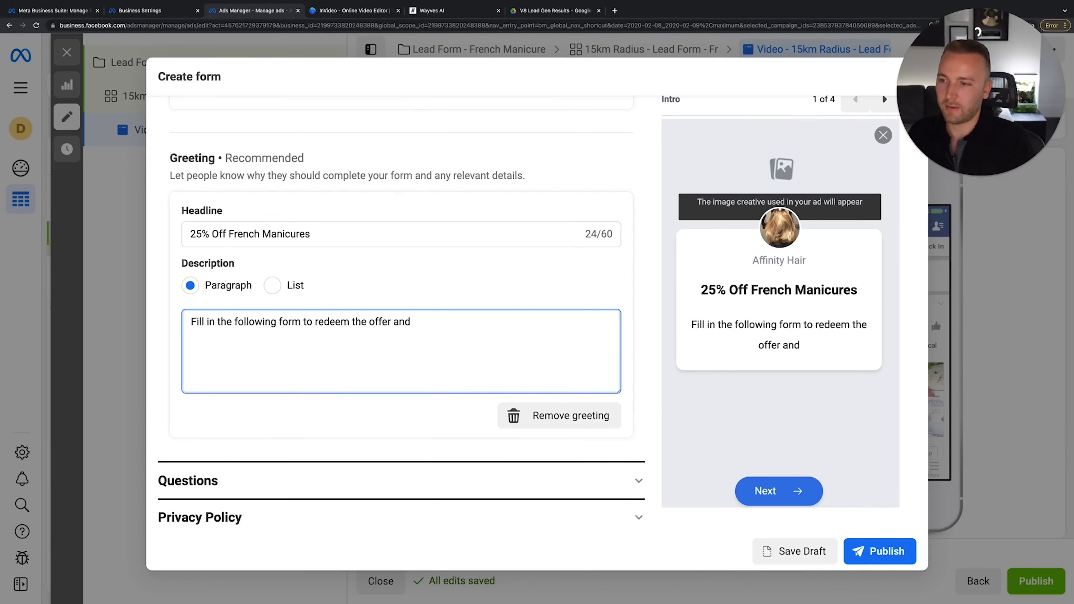
pyautogui.press('BackSpace')
pyautogui.write('. Hu')
pyautogui.press('BackSpace')
pyautogui.press('BackSpace')
pyautogui.press('BackSpace')
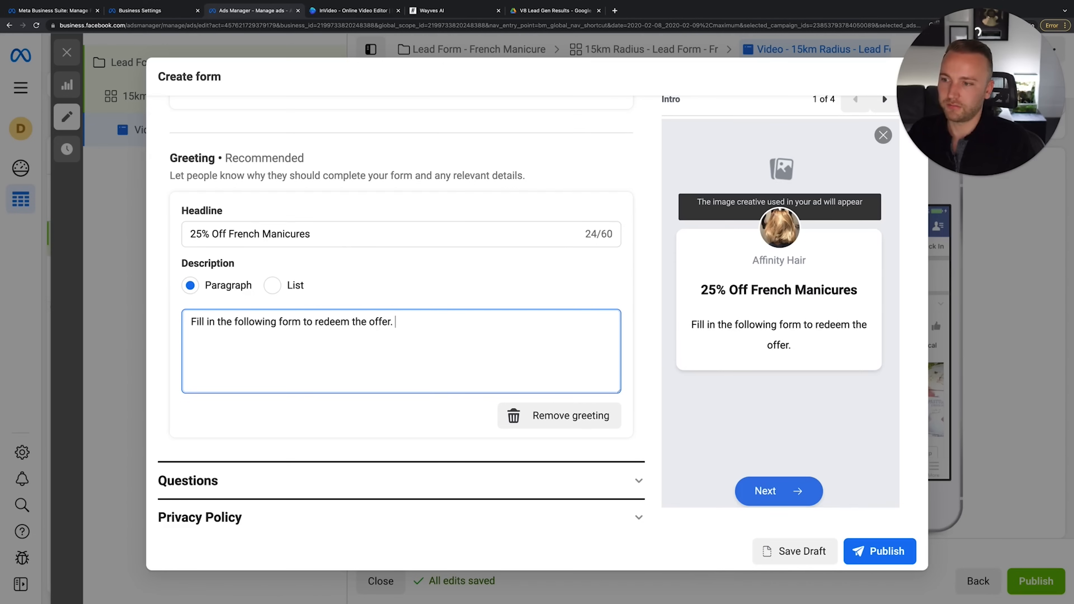
pyautogui.press('Return')
pyautogui.press('Return')
# Add the line 'Hurry though, limited spaces available.' and work 'quick' into the first sentence
pyautogui.write('Hurr')
pyautogui.press('BackSpace')
pyautogui.press('BackSpace')
pyautogui.press('BackSpace')
pyautogui.press('BackSpace')
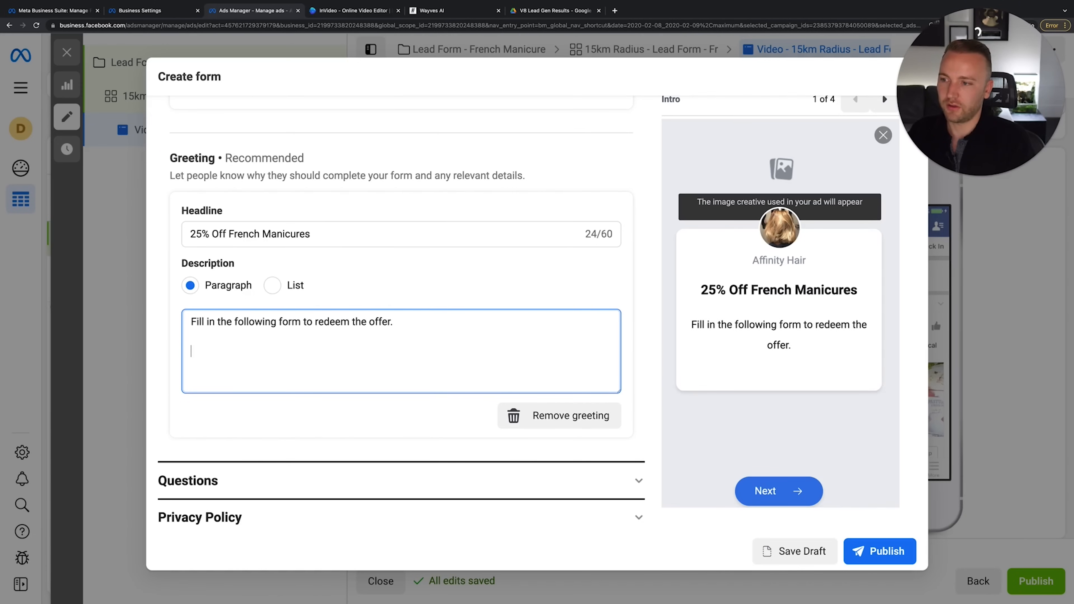
pyautogui.write('Hurt')
pyautogui.press('BackSpace')
pyautogui.press('BackSpace')
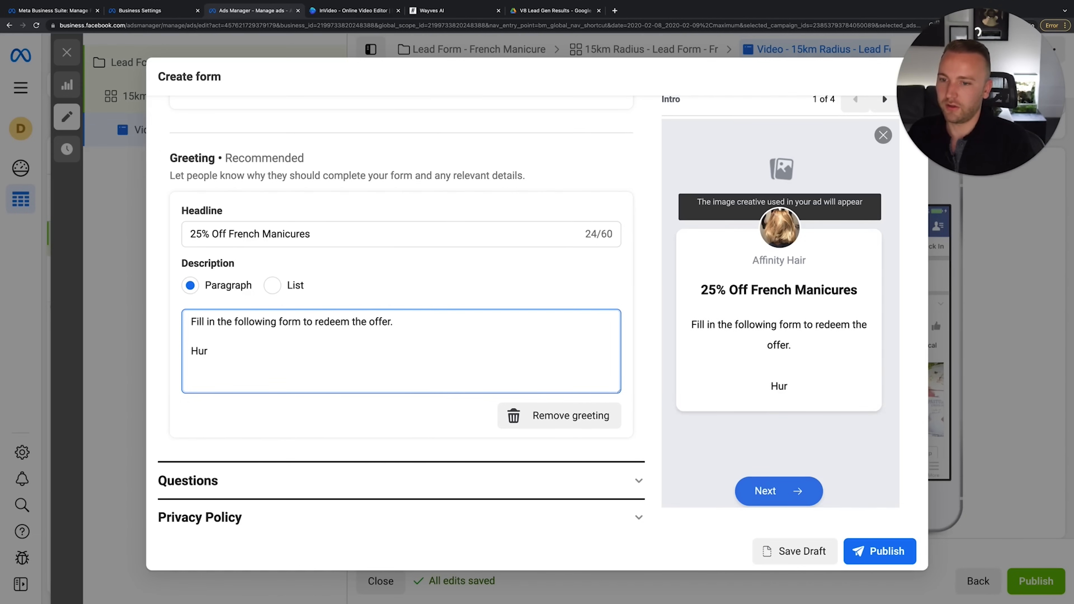
pyautogui.write('ry though, limit')
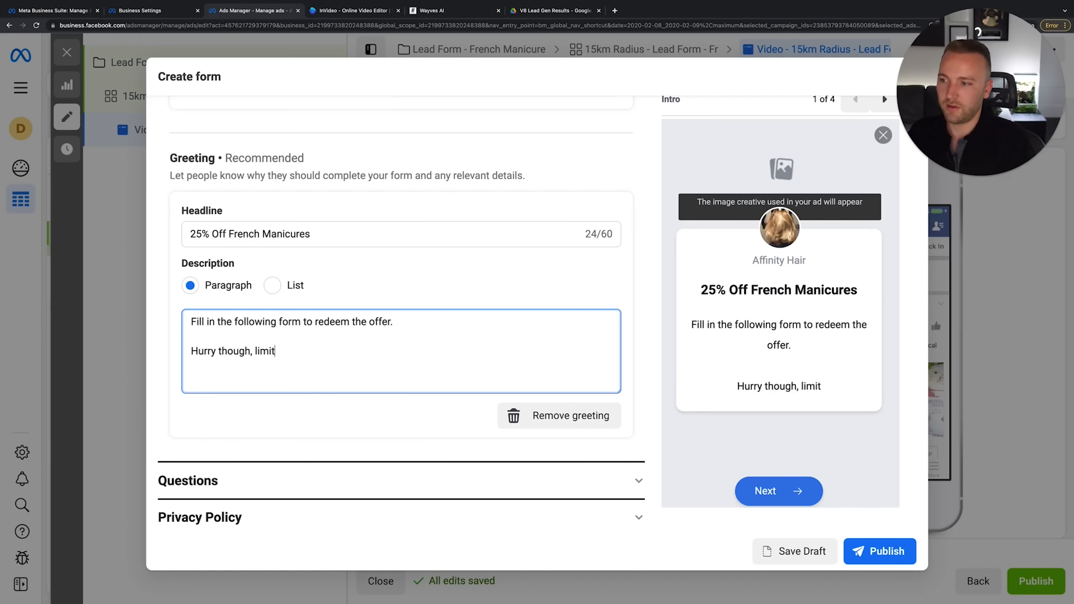
pyautogui.write('ed spaces available.')
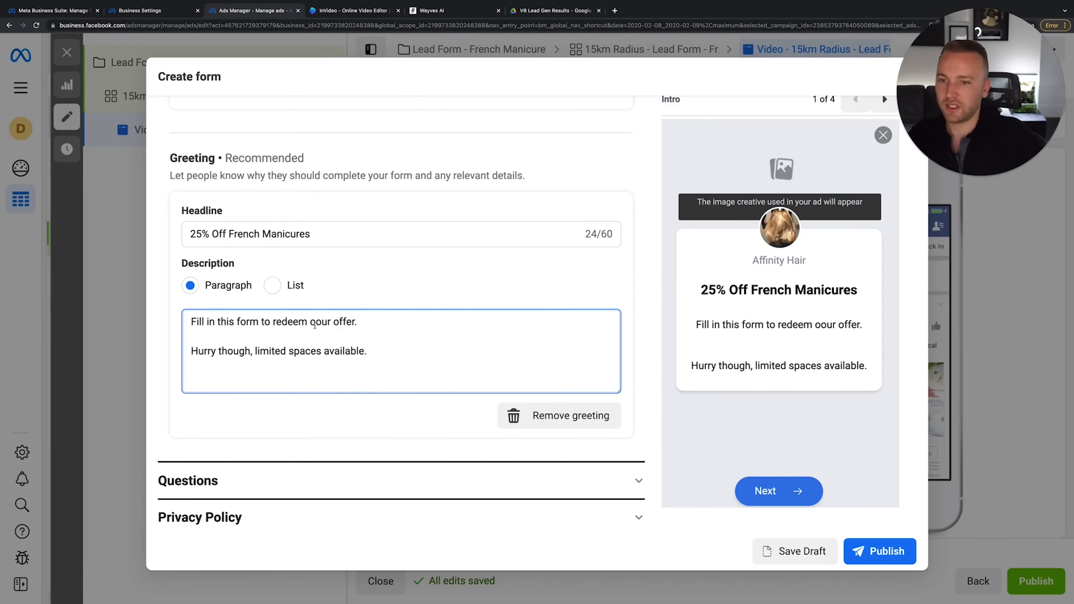
pyautogui.press('BackSpace')
pyautogui.press('BackSpace')
pyautogui.press('BackSpace')
pyautogui.write('ur')
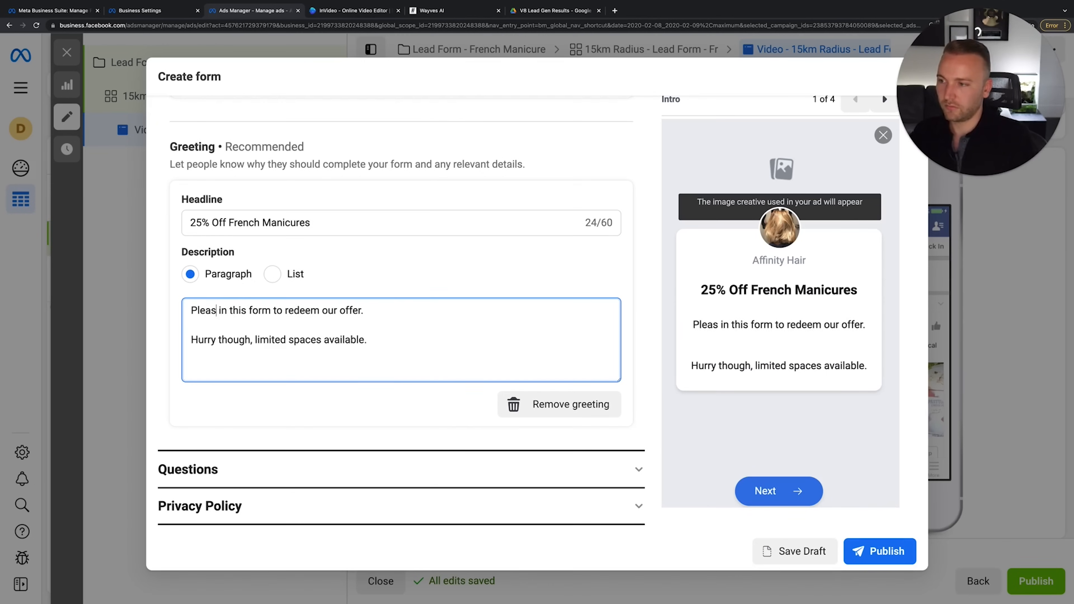
pyautogui.write('e fill')
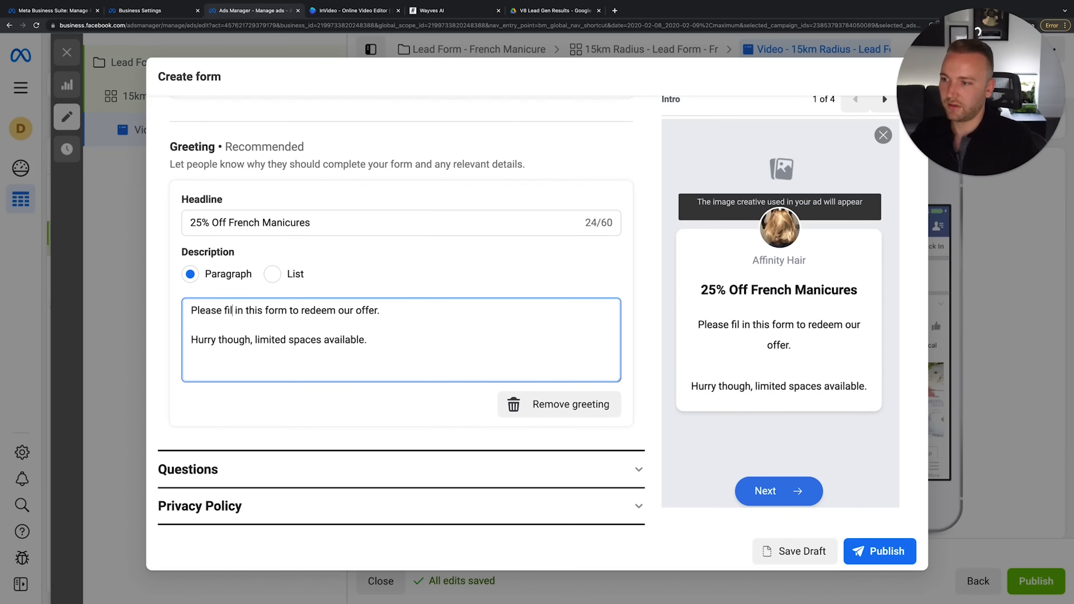
pyautogui.press('Right')
pyautogui.press('Right')
pyautogui.press('Right')
pyautogui.write('q')
pyautogui.press('BackSpace')
pyautogui.press('BackSpace')
pyautogui.write('quick')
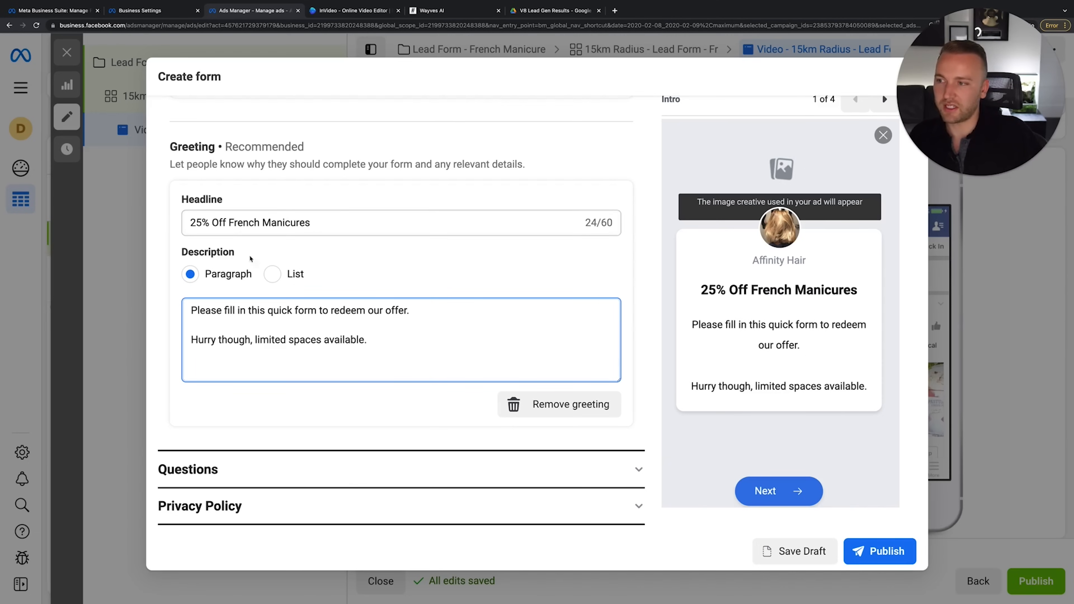
# Prepend 'Apply For' so the headline reads 'Apply For 25% Off French Manicures'
pyautogui.doubleClick(219, 222)
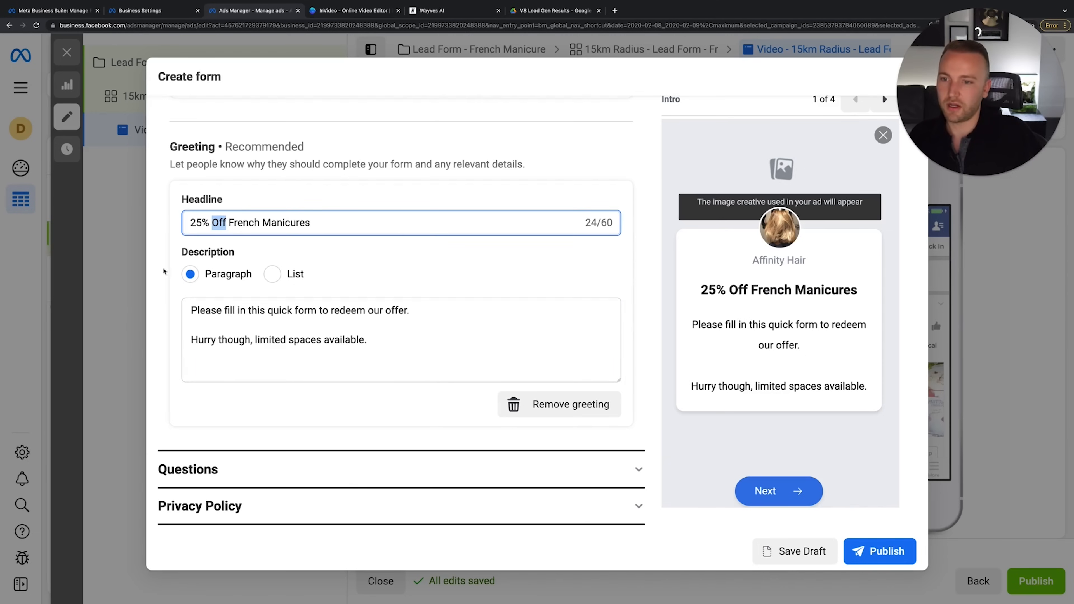
pyautogui.click(190, 223)
pyautogui.write('App')
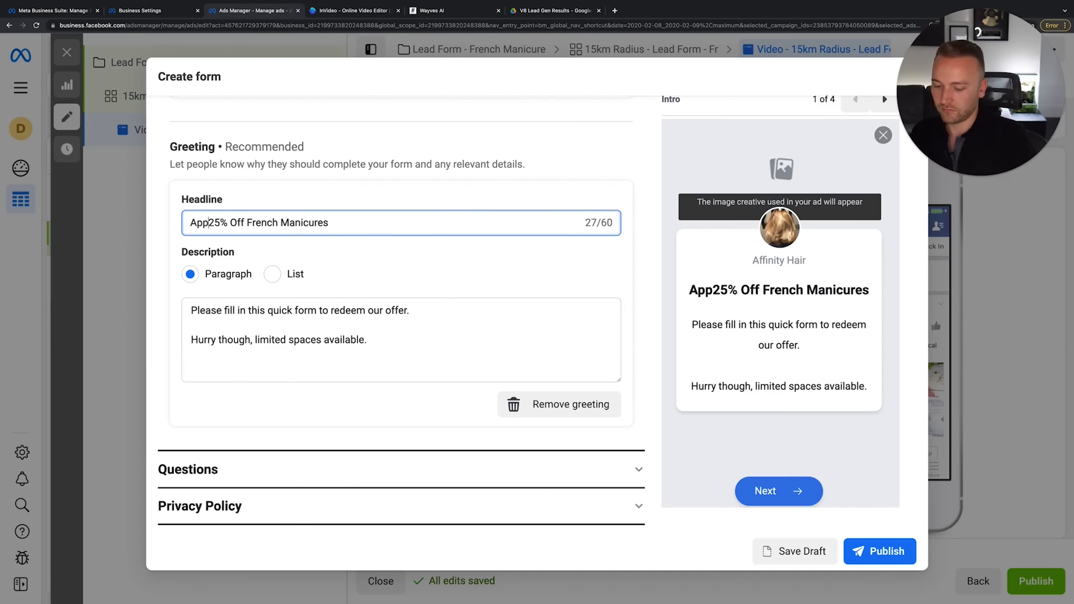
pyautogui.write('ly For')
pyautogui.click(490, 333)
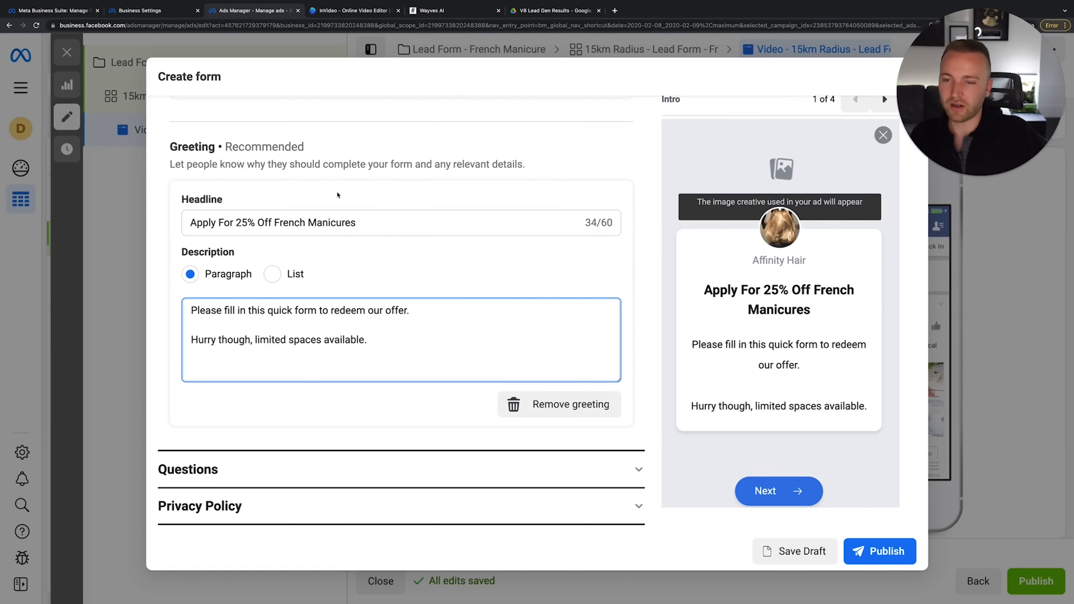
pyautogui.scroll(1, 371, 211)
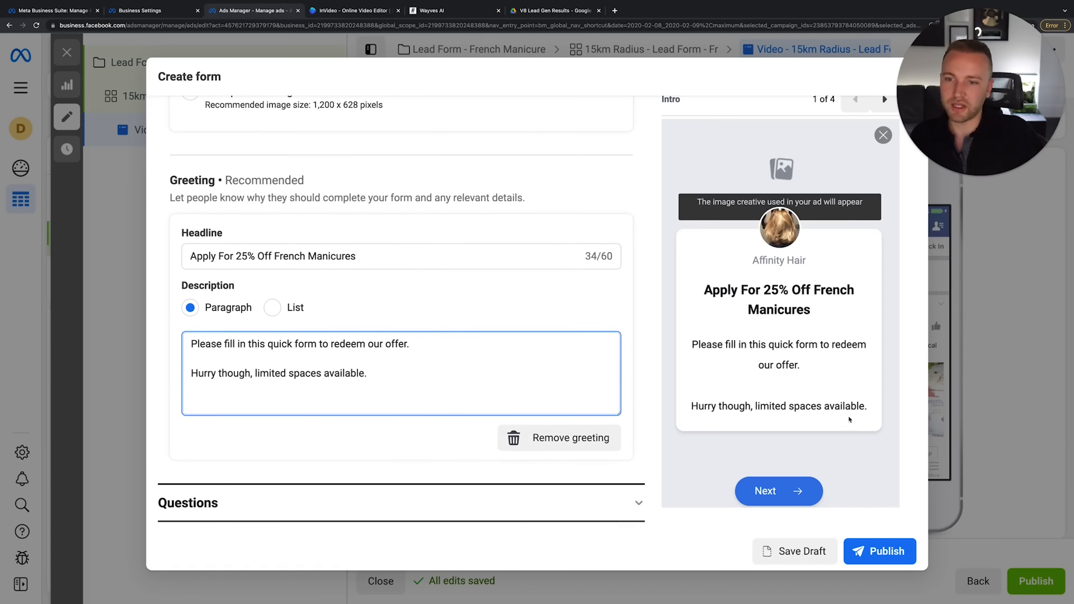
pyautogui.scroll(-3, 515, 290)
pyautogui.scroll(9, 516, 337)
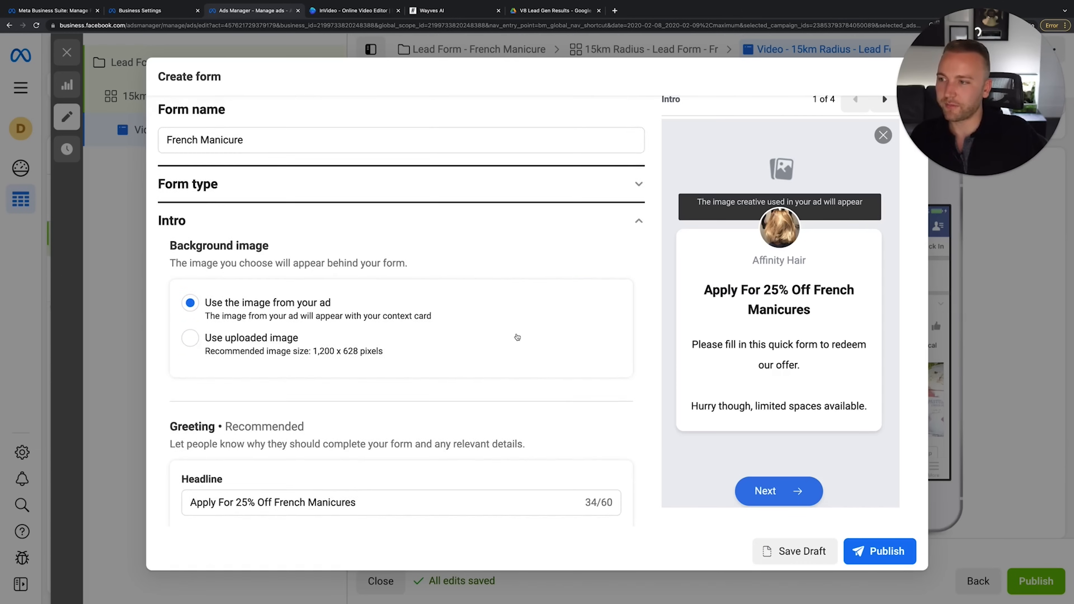
pyautogui.scroll(-5, 516, 336)
# Add a Phone number contact field to the prefill questions alongside email and full name
pyautogui.click(394, 433)
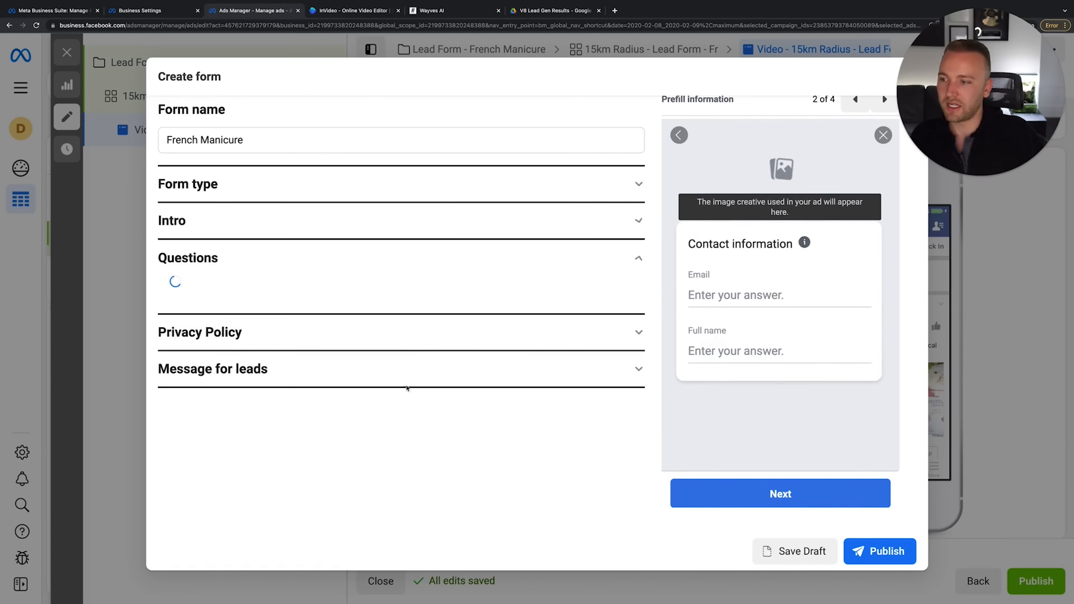
pyautogui.scroll(-3, 378, 324)
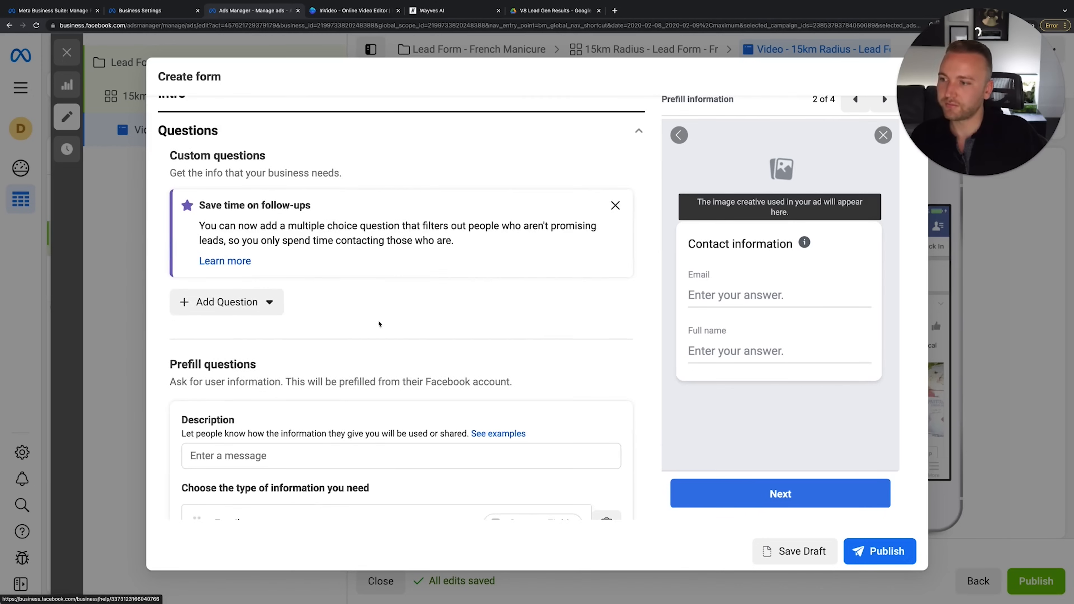
pyautogui.scroll(1, 378, 324)
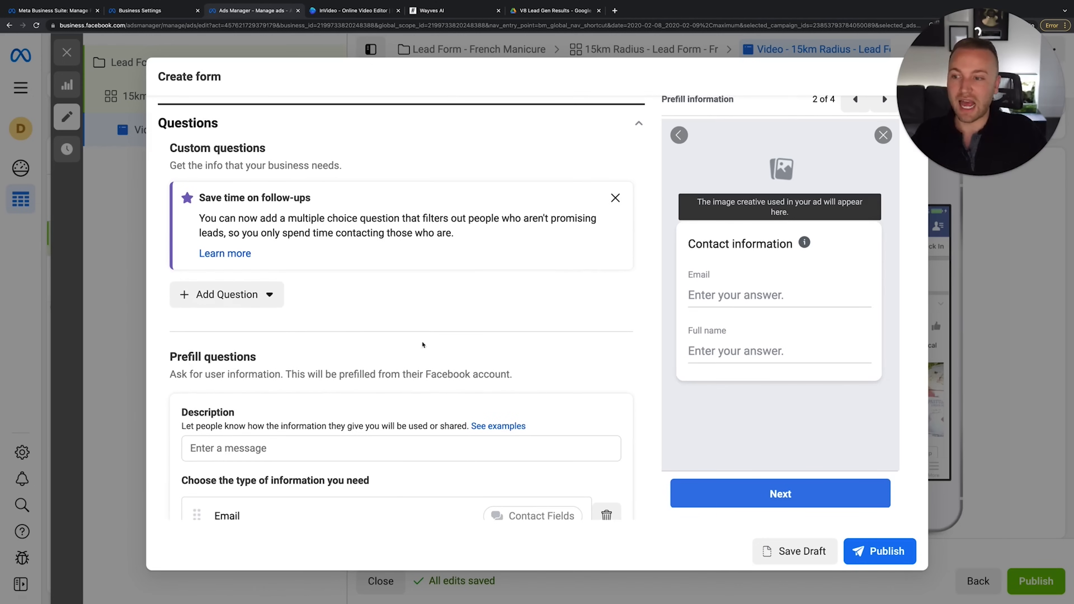
pyautogui.scroll(-4, 423, 345)
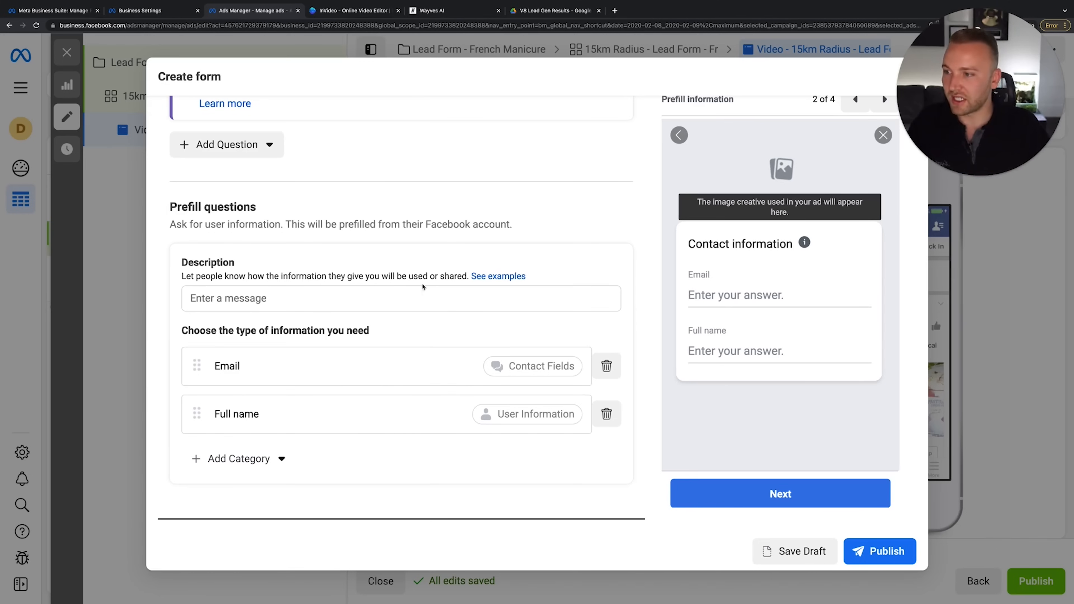
pyautogui.scroll(-1, 364, 327)
pyautogui.click(271, 405)
pyautogui.click(271, 405)
pyautogui.click(271, 405)
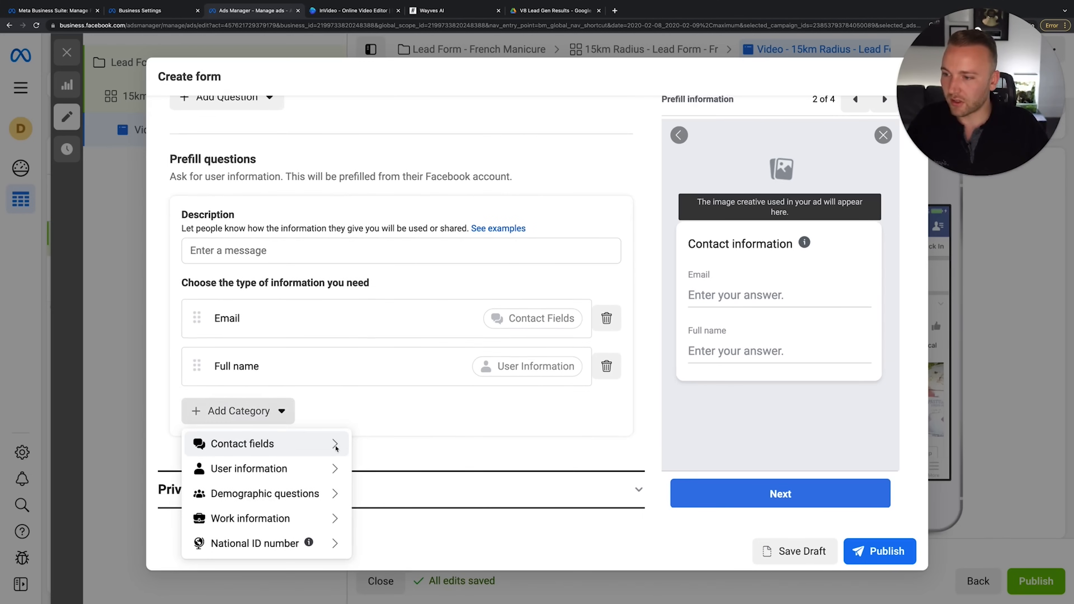
pyautogui.moveTo(336, 448)
pyautogui.click(390, 464)
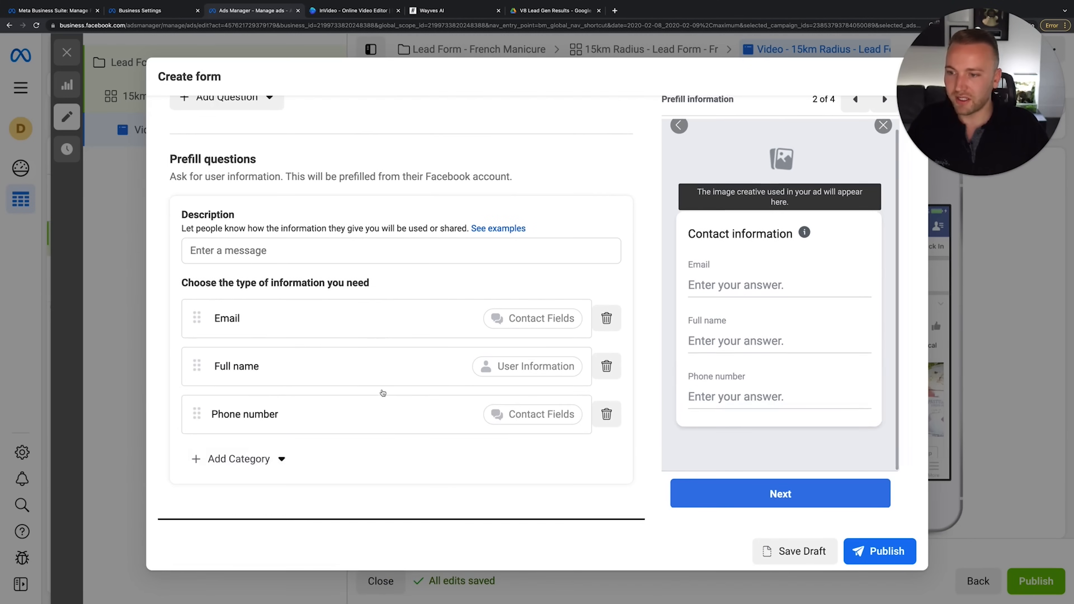
# Browse the other information categories without adding any more prefill fields
pyautogui.click(283, 459)
pyautogui.moveTo(238, 379)
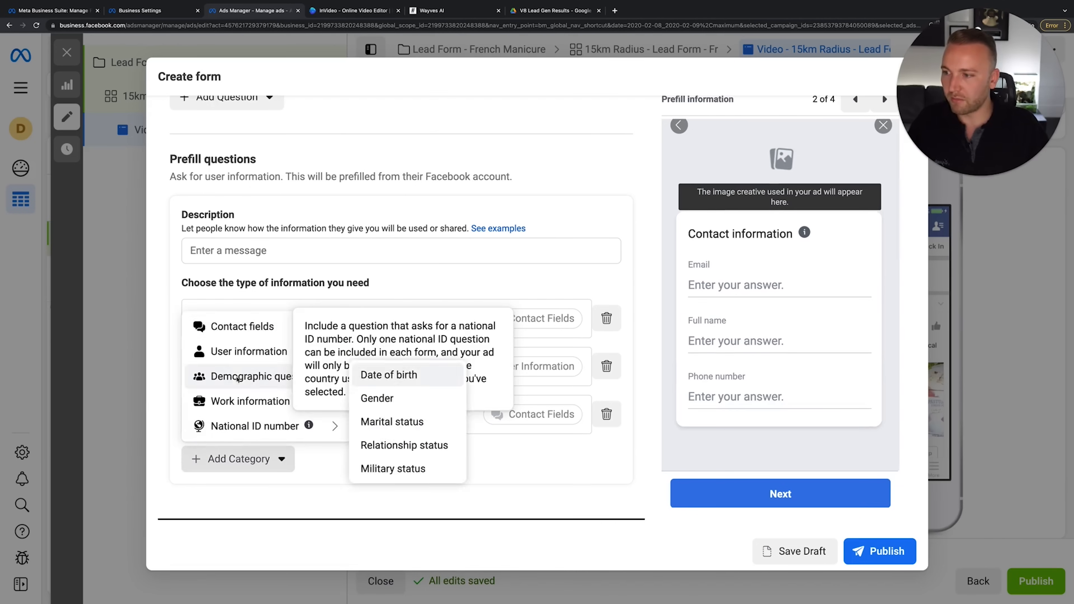
pyautogui.moveTo(334, 426)
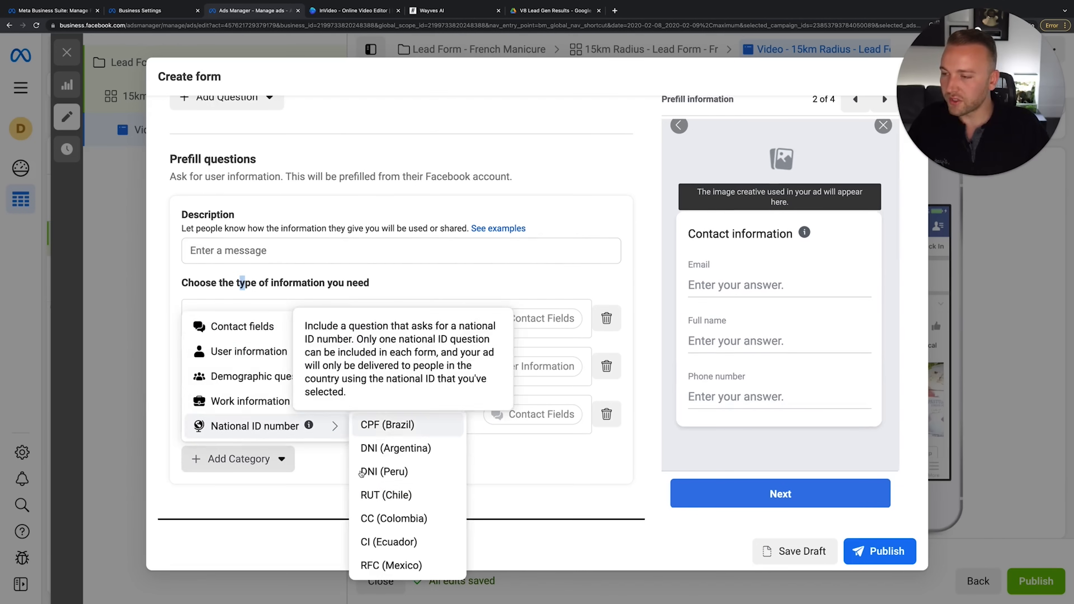
pyautogui.click(277, 462)
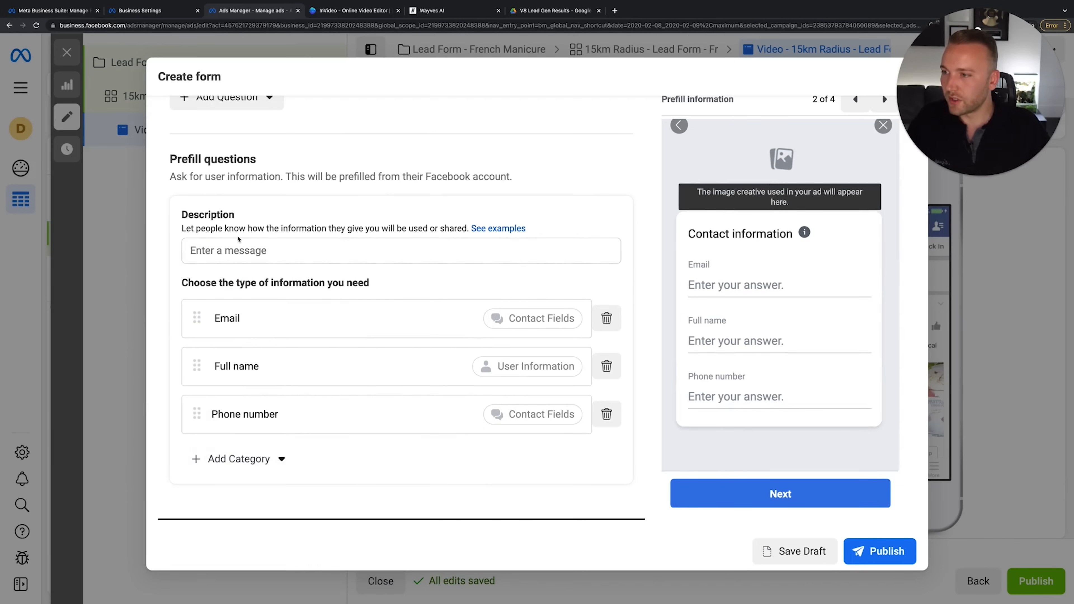
pyautogui.scroll(3, 238, 240)
pyautogui.click(227, 189)
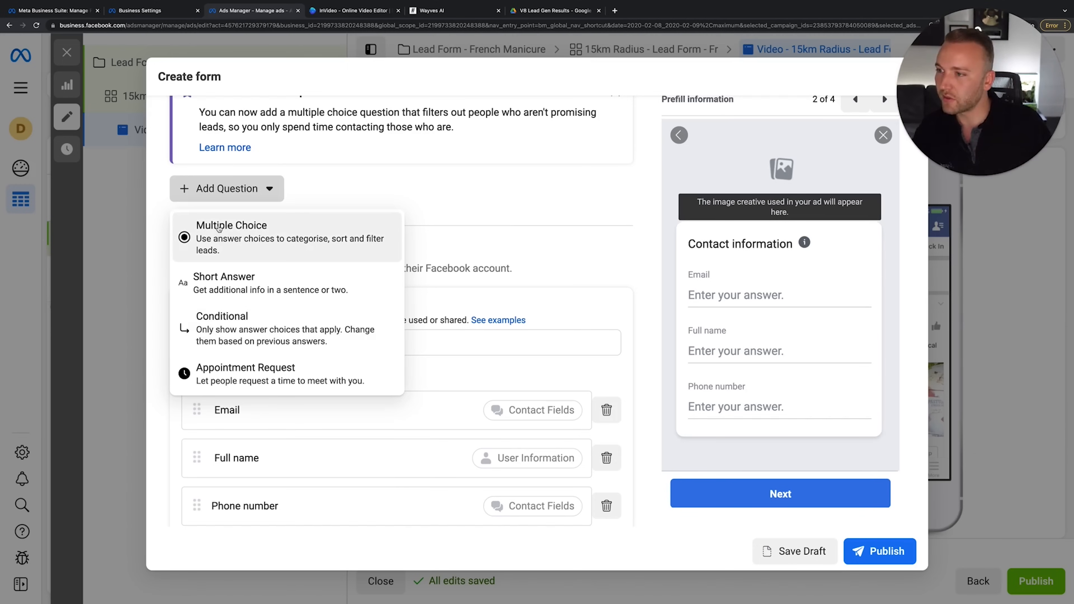
# Add the short-answer question 'When did you last get your nails done?' and dismiss the follow-ups tip
pyautogui.click(236, 281)
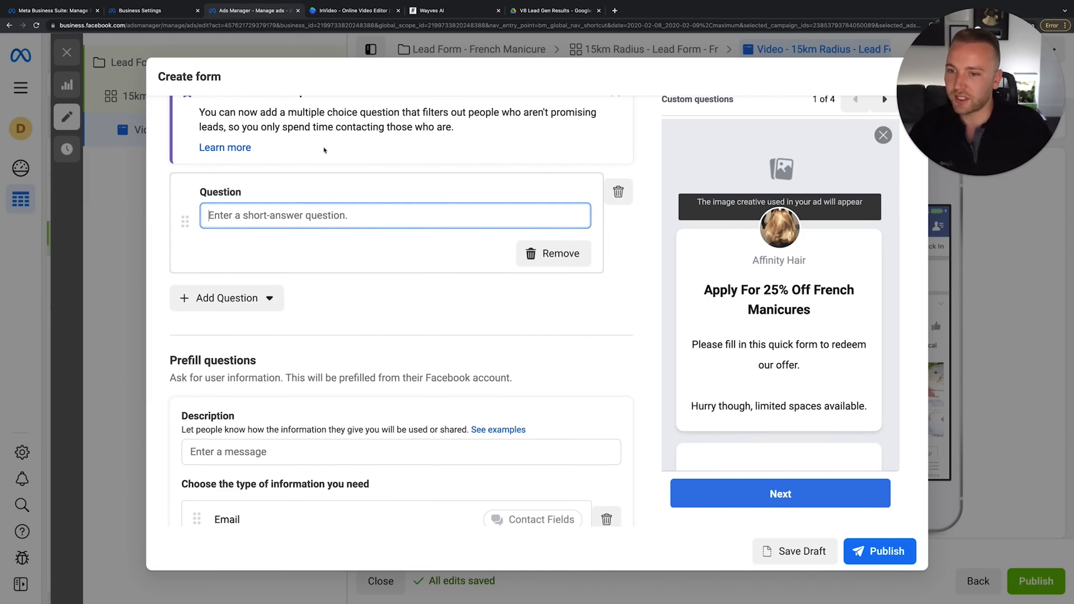
pyautogui.write('Are')
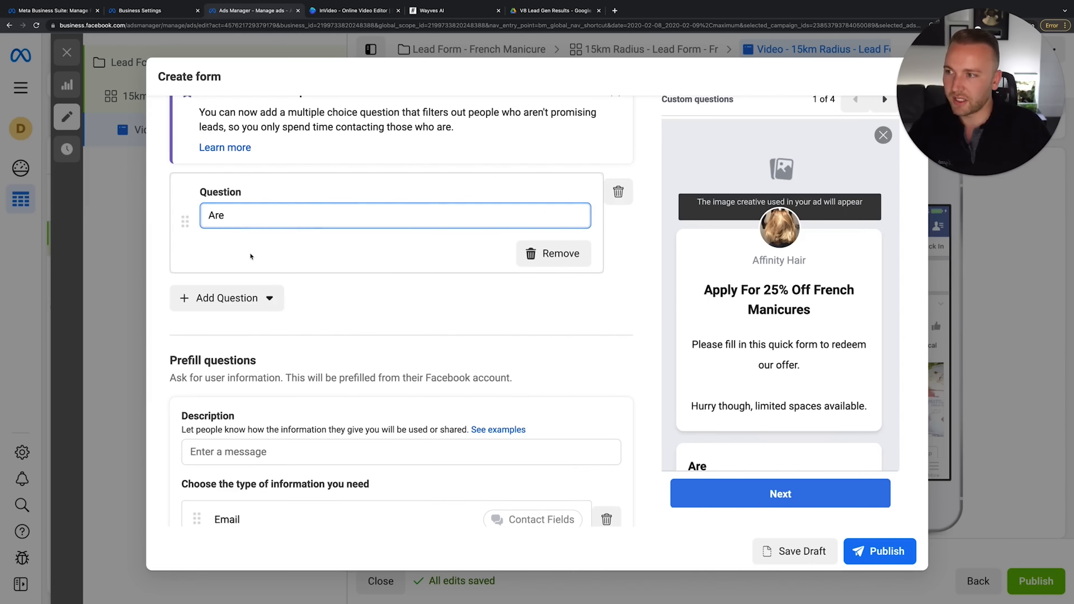
pyautogui.scroll(2, 251, 248)
pyautogui.press('BackSpace')
pyautogui.press('BackSpace')
pyautogui.press('BackSpace')
pyautogui.write('When Ddid you')
pyautogui.press('BackSpace')
pyautogui.press('BackSpace')
pyautogui.press('BackSpace')
pyautogui.press('BackSpace')
pyautogui.press('BackSpace')
pyautogui.write('get your nails done?')
pyautogui.click(260, 364)
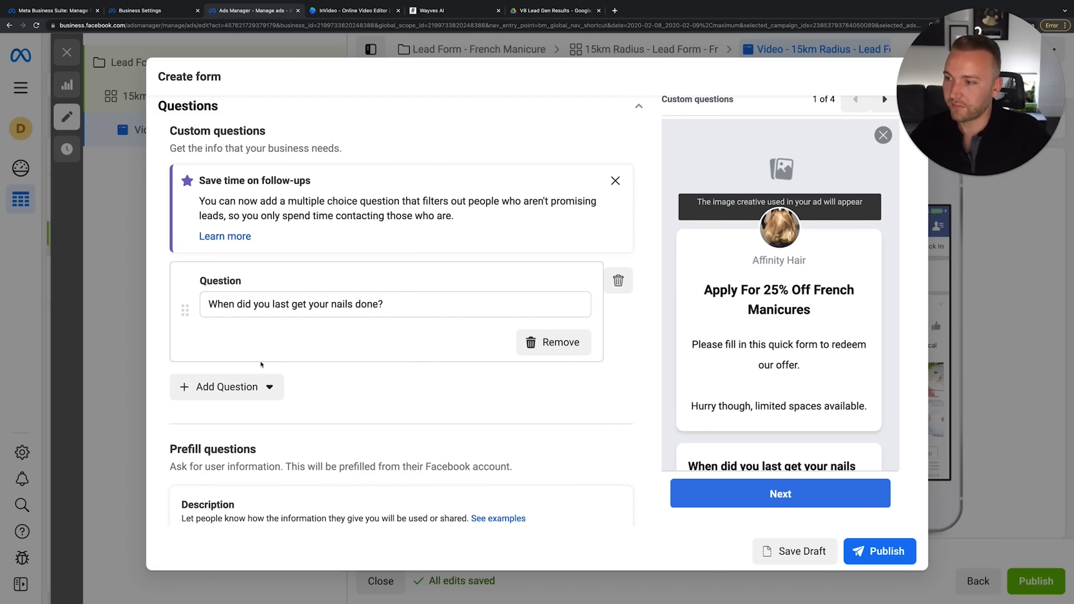
pyautogui.click(616, 210)
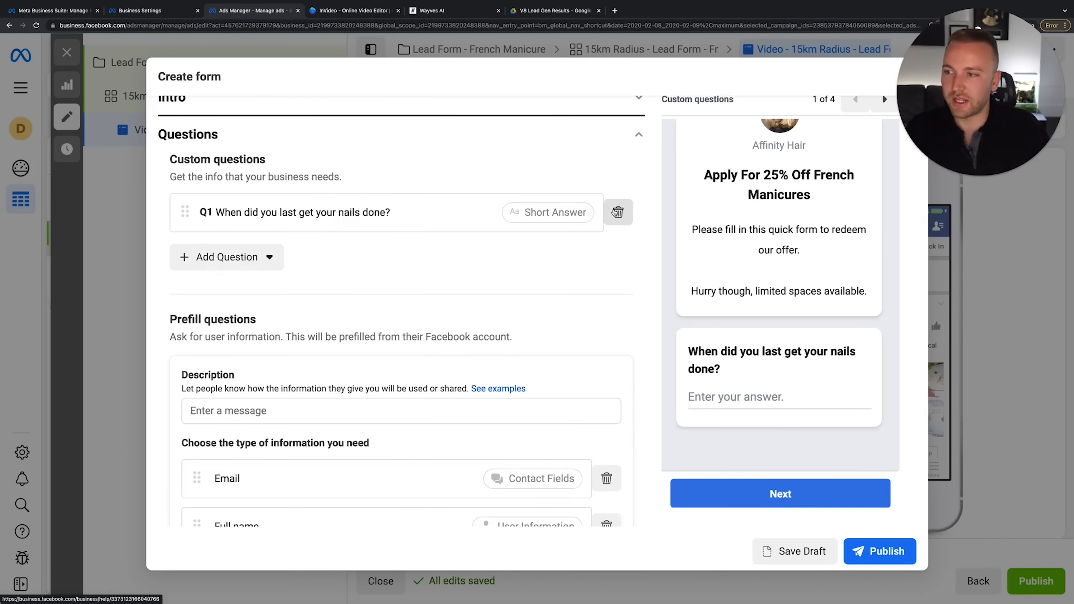
pyautogui.scroll(1, 511, 229)
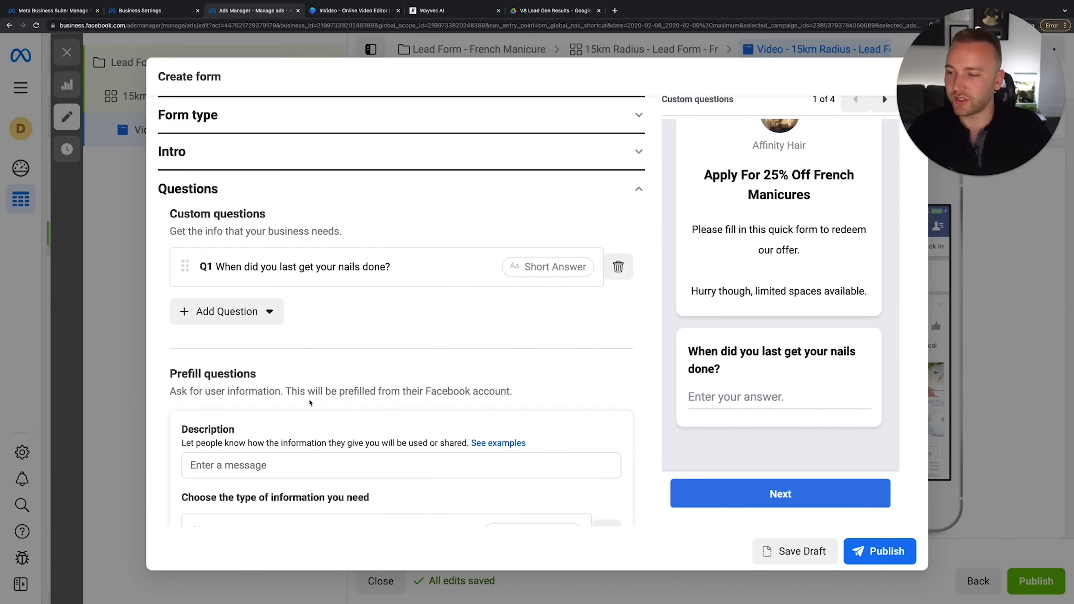
pyautogui.scroll(-7, 309, 402)
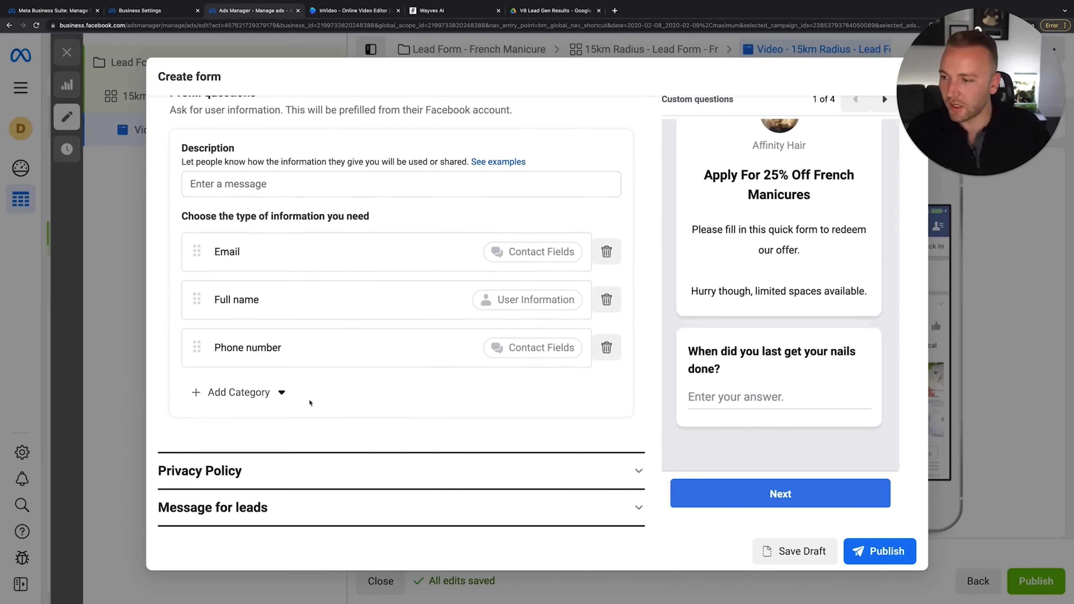
pyautogui.click(441, 473)
pyautogui.click(271, 263)
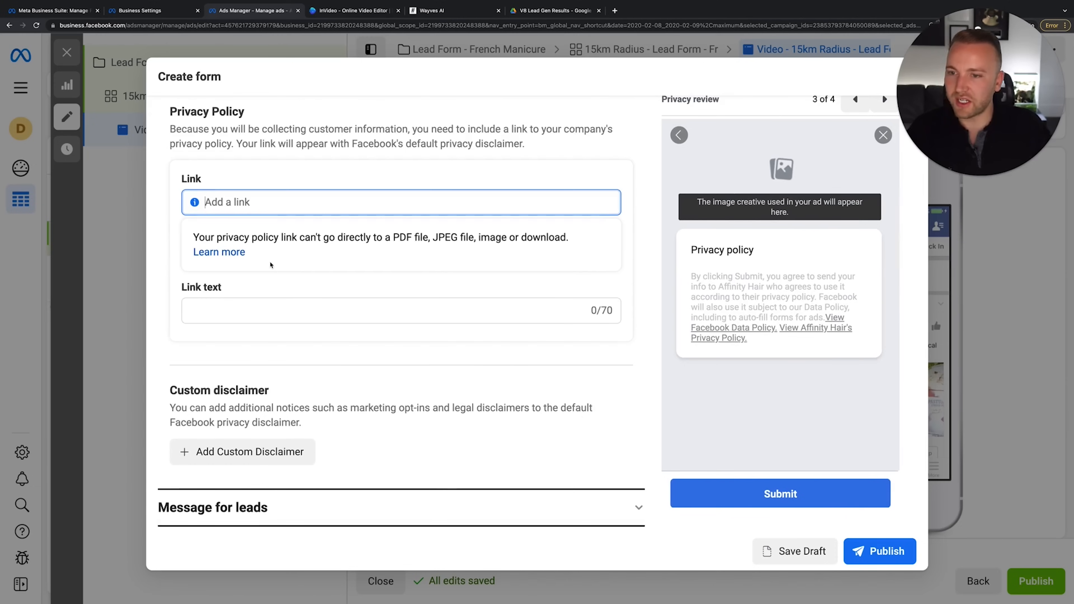
pyautogui.write('www.')
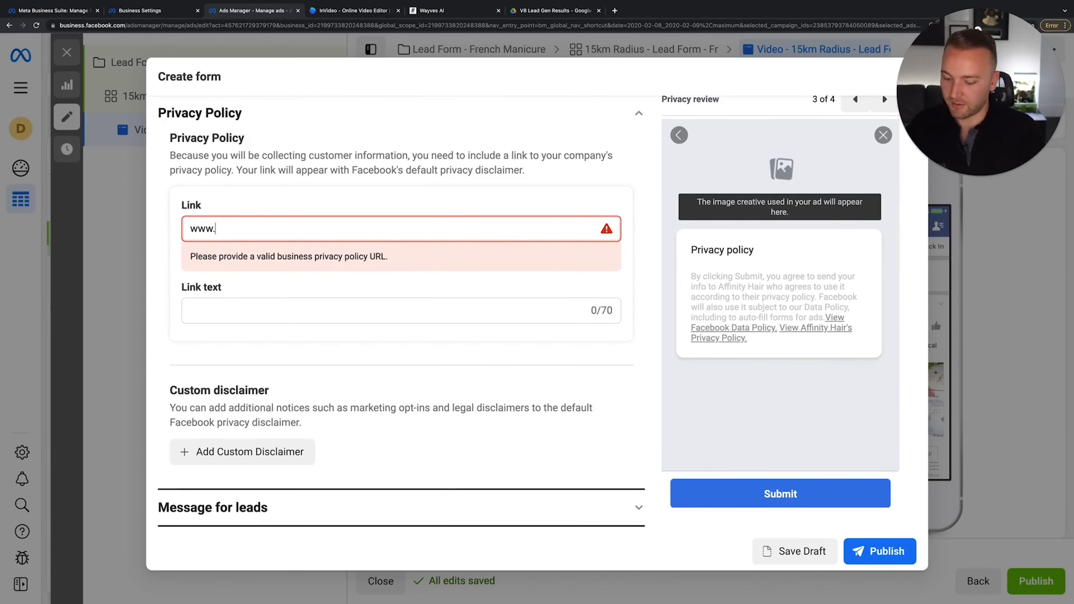
pyautogui.write('affluent.co')
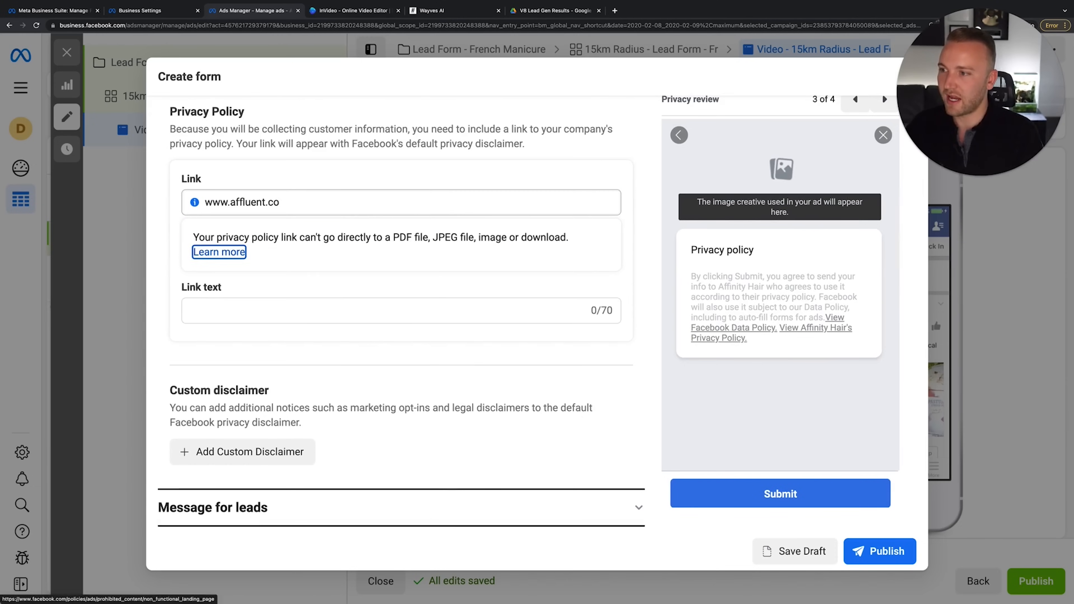
pyautogui.press('Tab')
pyautogui.write('Pricacy Polci')
pyautogui.press('BackSpace')
pyautogui.press('BackSpace')
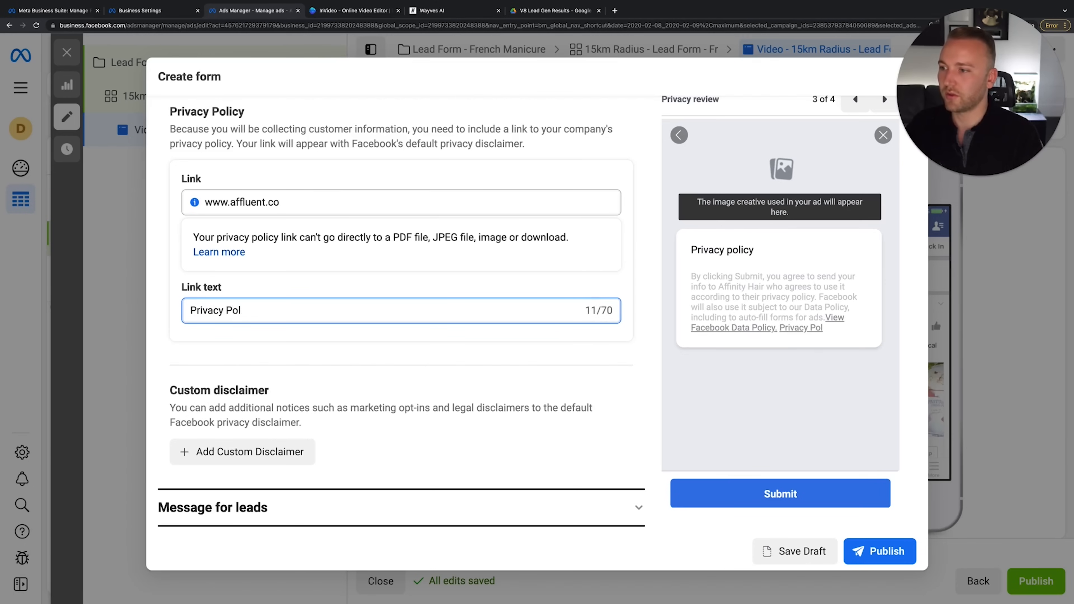
pyautogui.moveTo(282, 203); pyautogui.dragTo(204, 203)
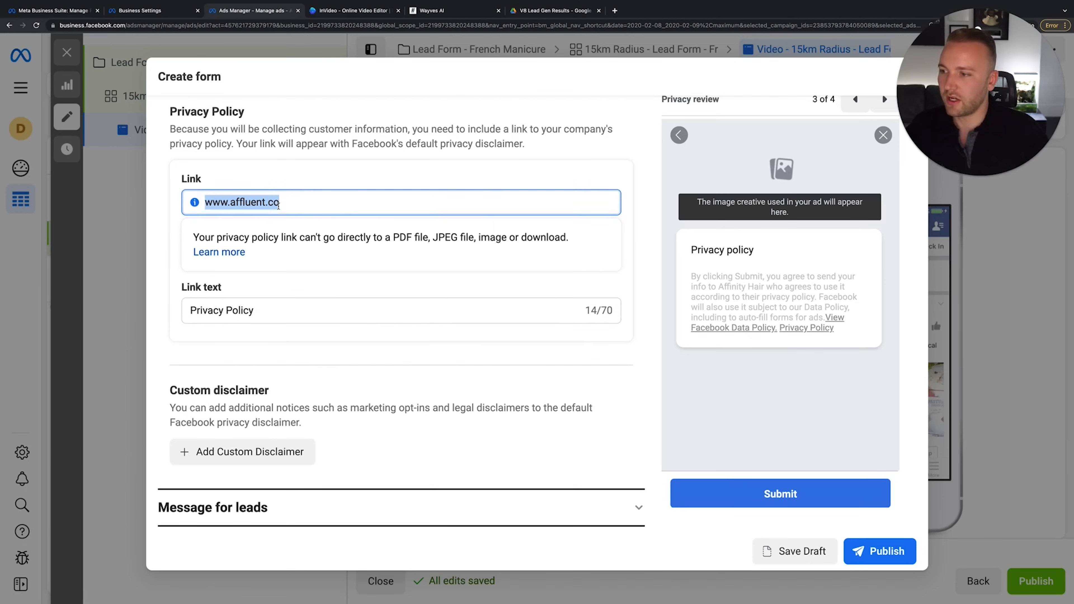
pyautogui.click(516, 477)
# Set the closing headline to 'Let's book your appointment!'
pyautogui.click(503, 507)
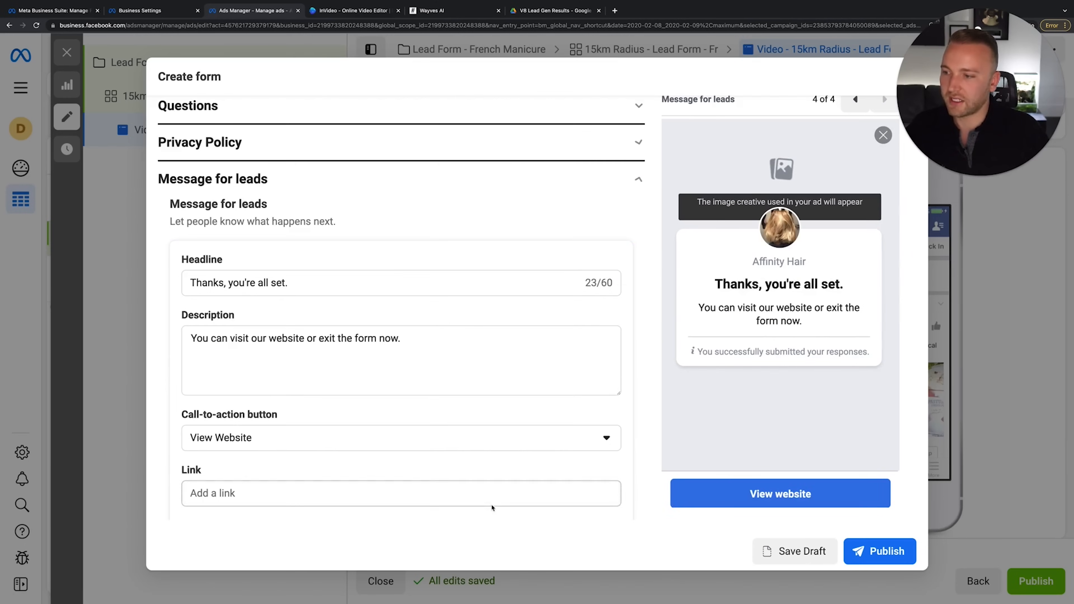
pyautogui.write("Let's book in your appointment!")
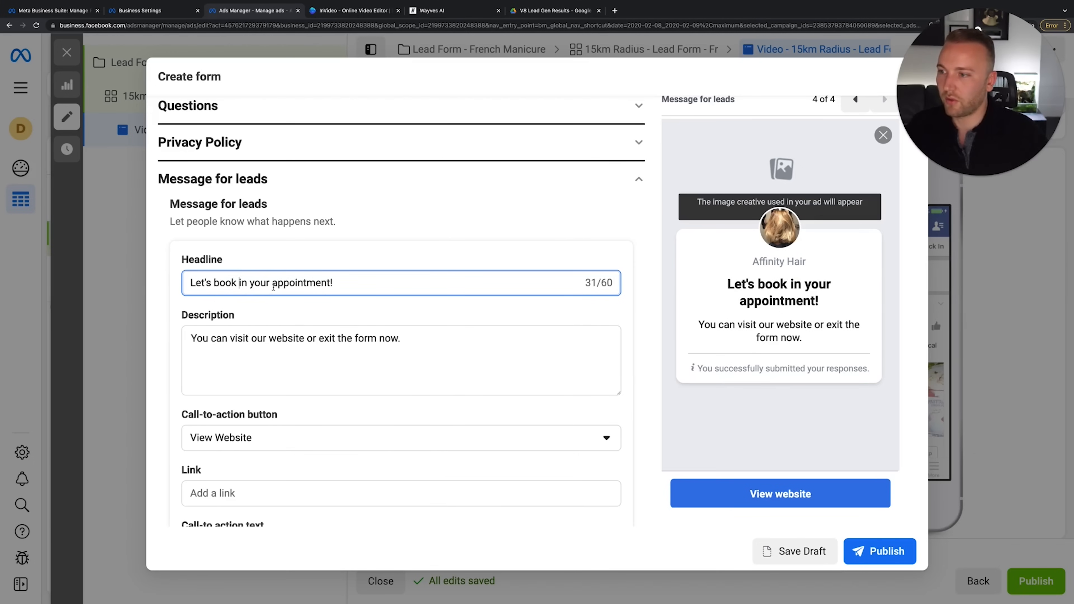
pyautogui.click(243, 283)
pyautogui.press('BackSpace')
pyautogui.press('BackSpace')
pyautogui.press('BackSpace')
pyautogui.press('BackSpace')
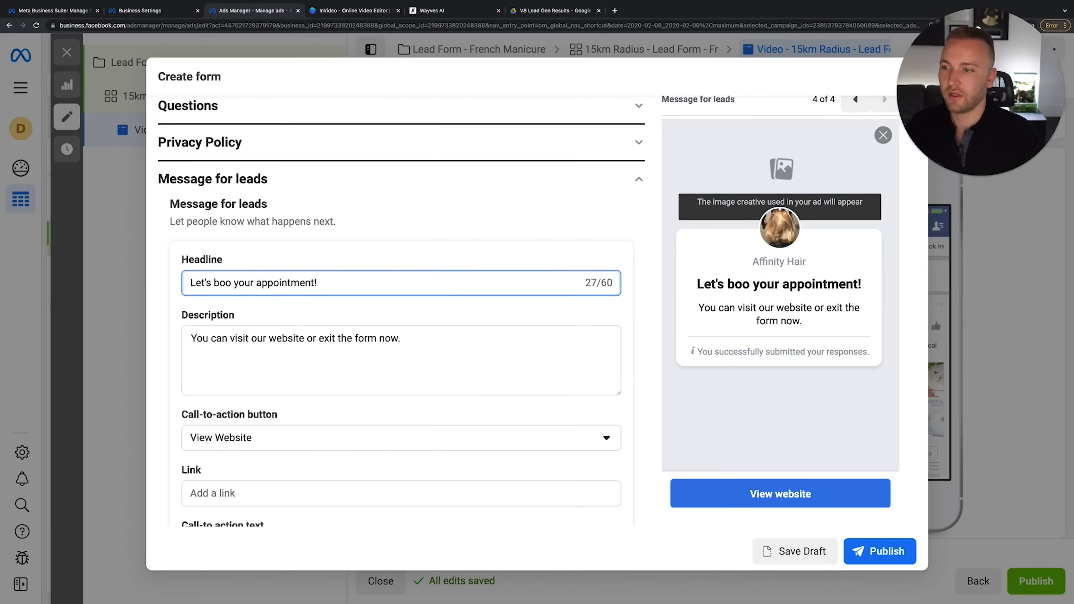
pyautogui.write('k')
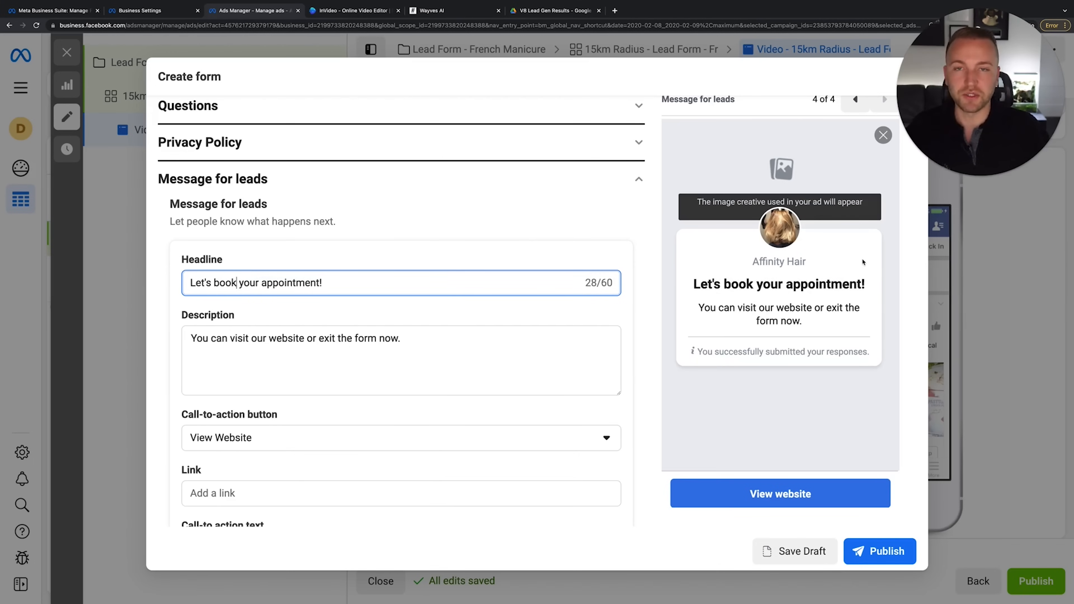
# Replace the description with 'Please click the button below to visit our website and schedule your French Manicure'
pyautogui.click(590, 330)
pyautogui.press('super+a')
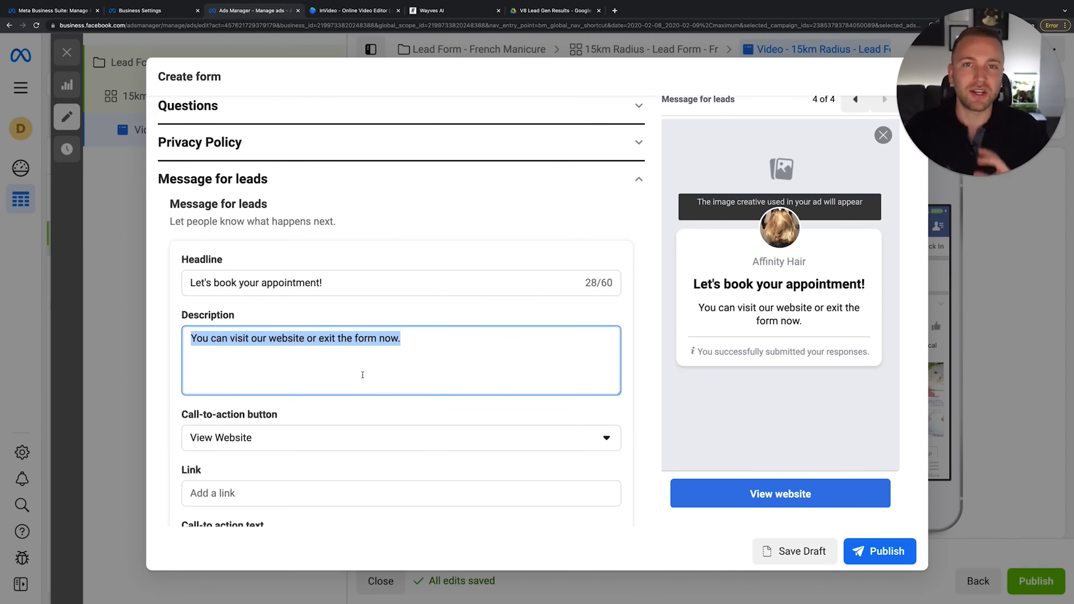
pyautogui.click(375, 358)
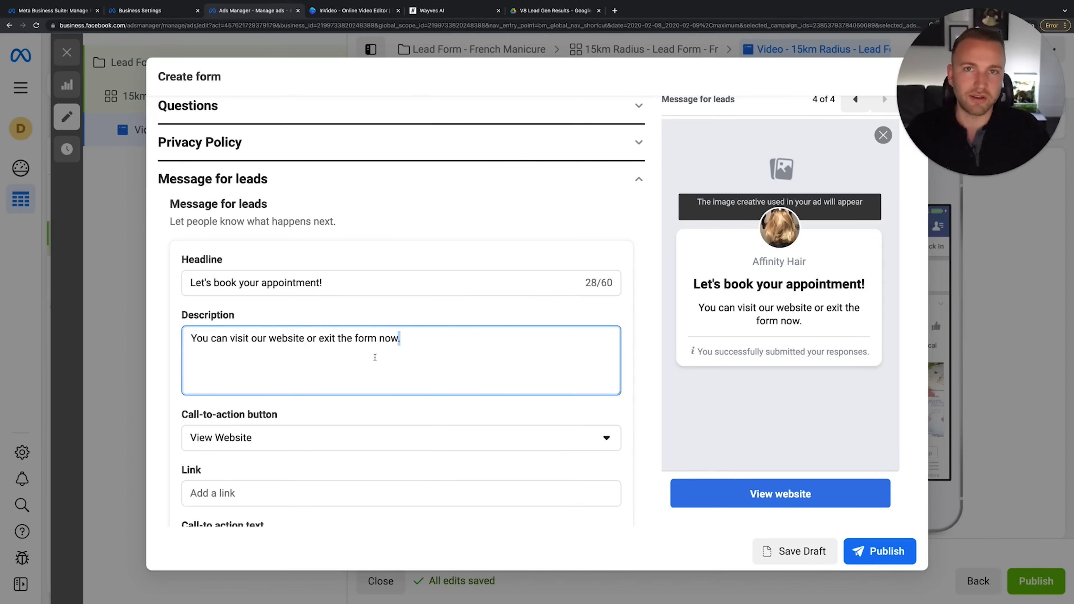
pyautogui.press('super+a')
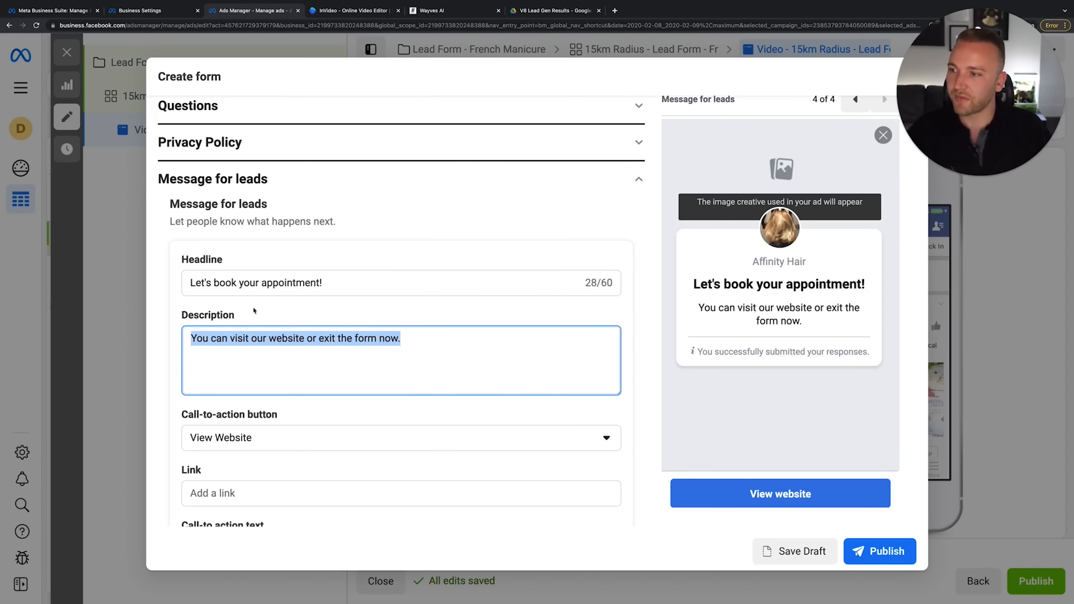
pyautogui.write('Please click the butto')
pyautogui.write('n below to visit our')
pyautogui.write(' wqeb')
pyautogui.write('ite and scheudle')
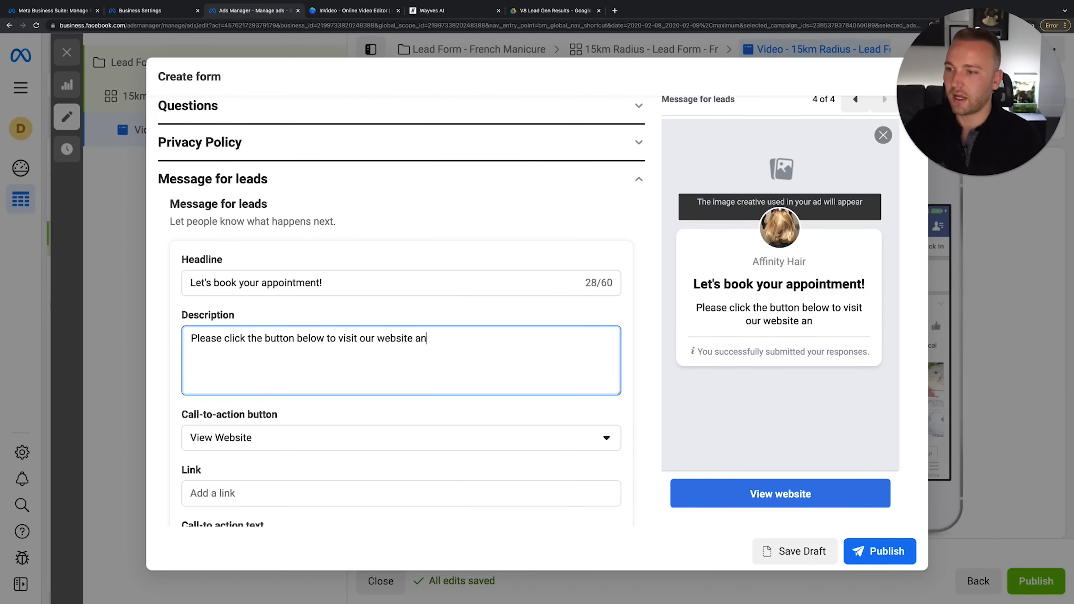
pyautogui.press('BackSpace')
pyautogui.press('BackSpace')
pyautogui.press('BackSpace')
pyautogui.press('BackSpace')
pyautogui.press('BackSpace')
pyautogui.write('dule your french manicure!')
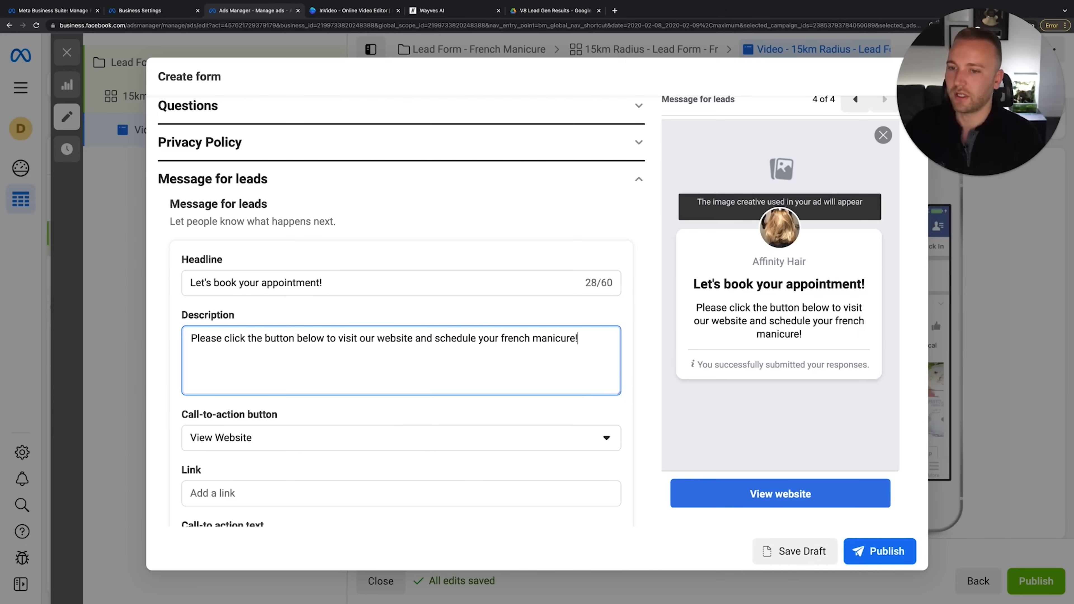
pyautogui.press('BackSpace')
pyautogui.write('F')
pyautogui.click(543, 335)
pyautogui.press('BackSpace')
pyautogui.write('M')
# Change the call-to-action button from View Website to Call Business
pyautogui.click(367, 439)
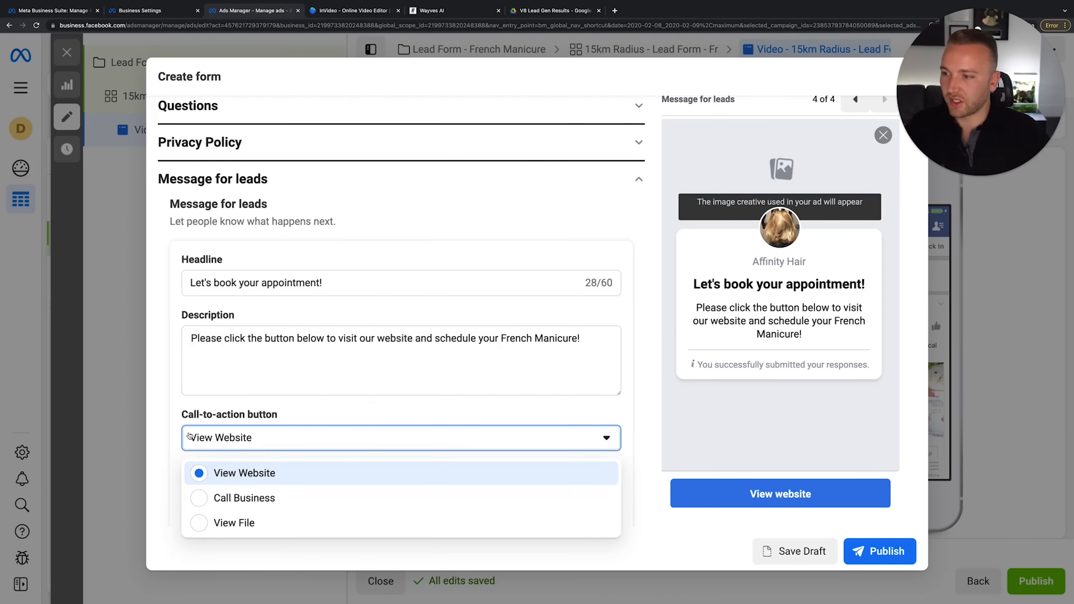
pyautogui.click(299, 439)
pyautogui.scroll(-2, 298, 419)
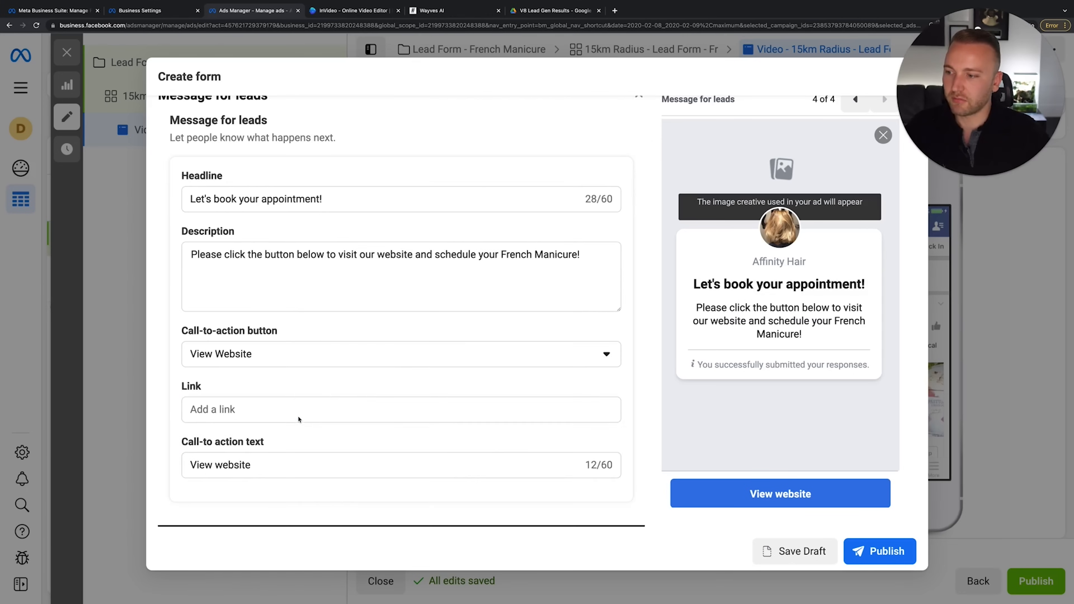
pyautogui.click(258, 410)
pyautogui.write('ww')
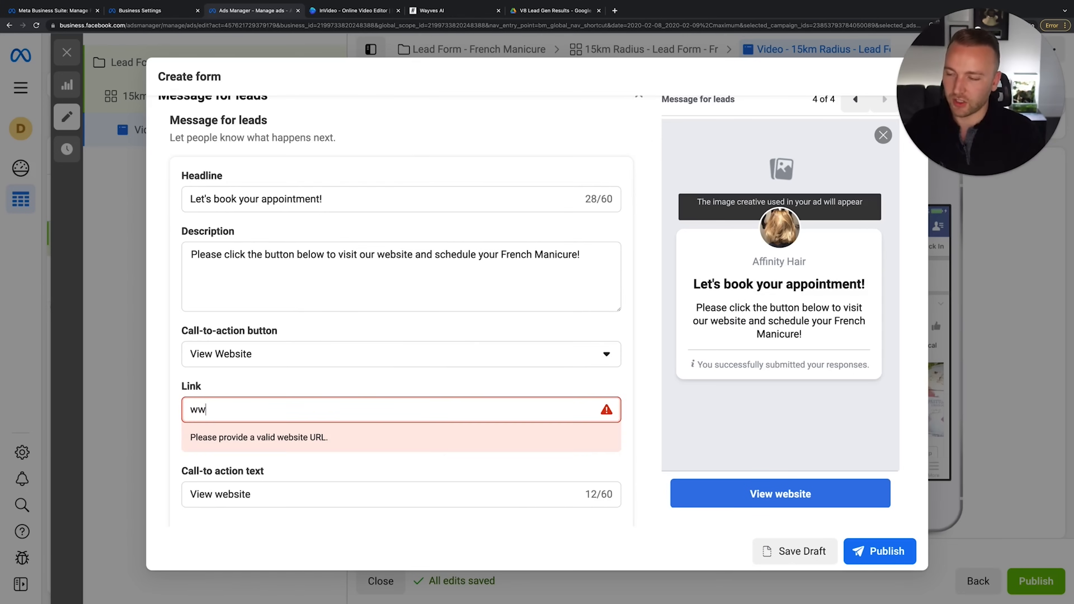
pyautogui.click(245, 364)
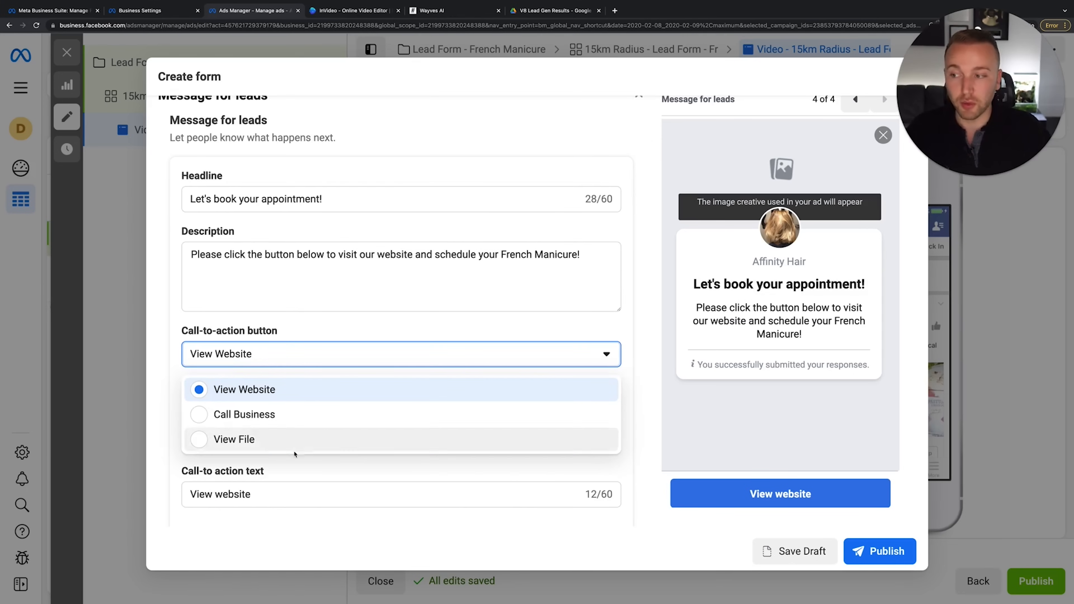
pyautogui.click(260, 413)
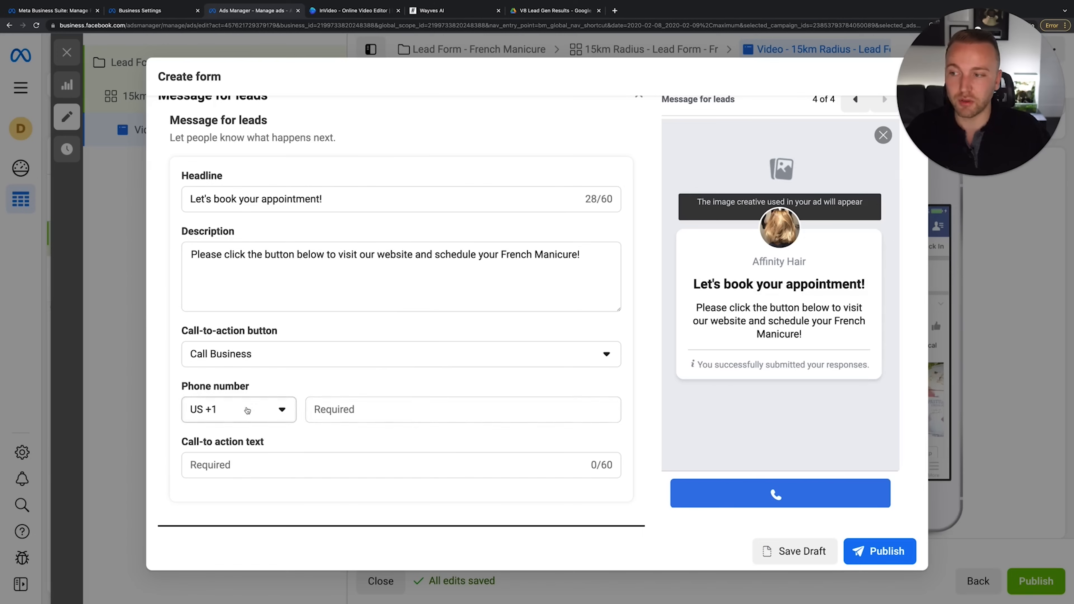
pyautogui.click(276, 254)
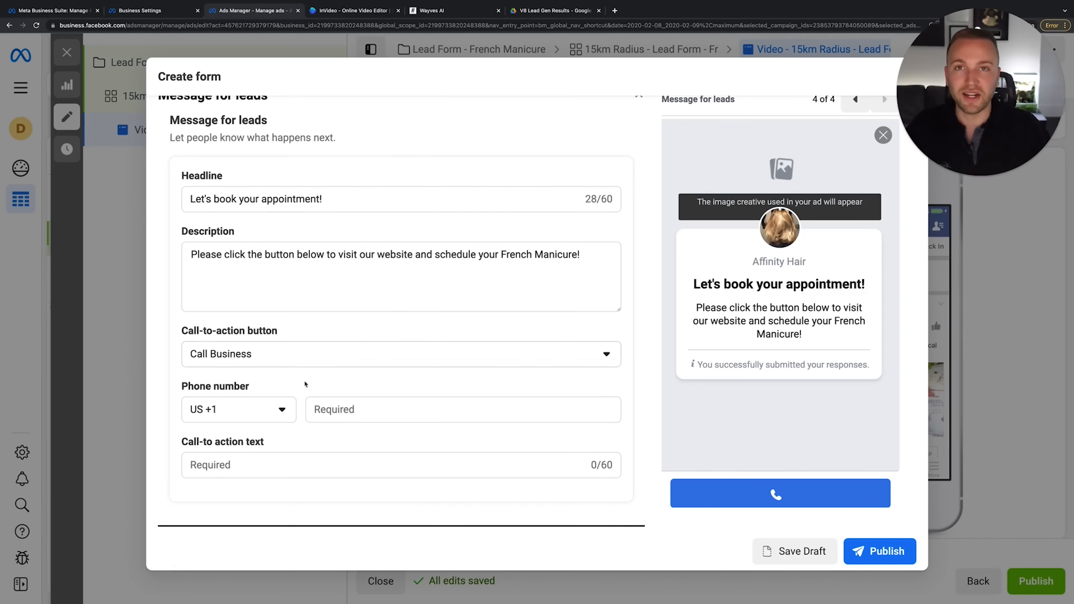
pyautogui.click(299, 359)
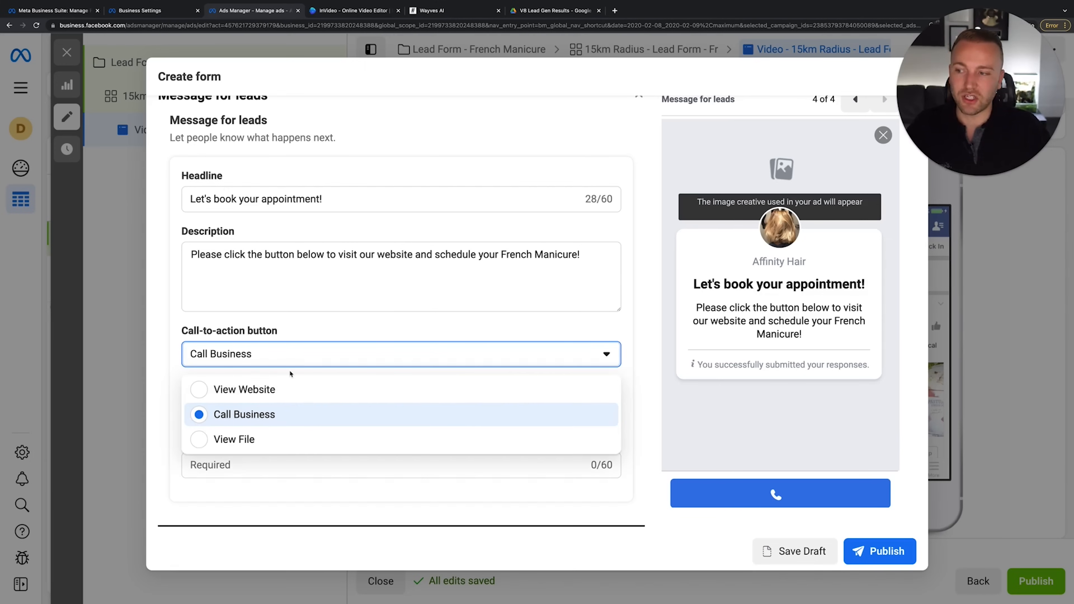
pyautogui.click(288, 355)
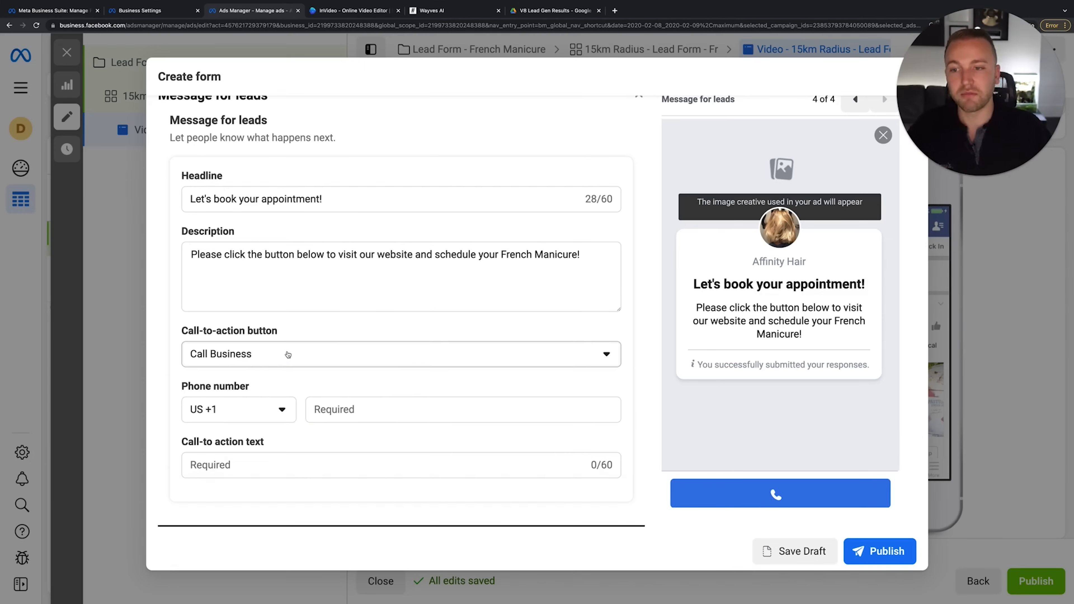
pyautogui.click(288, 354)
pyautogui.click(286, 353)
# Enter the business phone number and label the button 'Book Appointment'
pyautogui.click(340, 408)
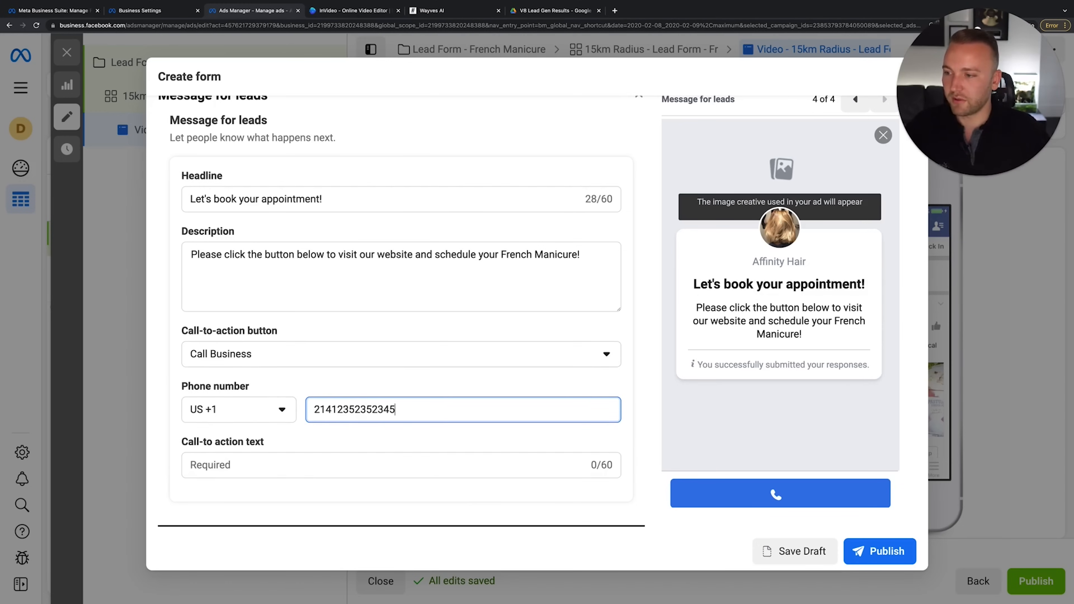
pyautogui.click(391, 474)
pyautogui.write('Cal')
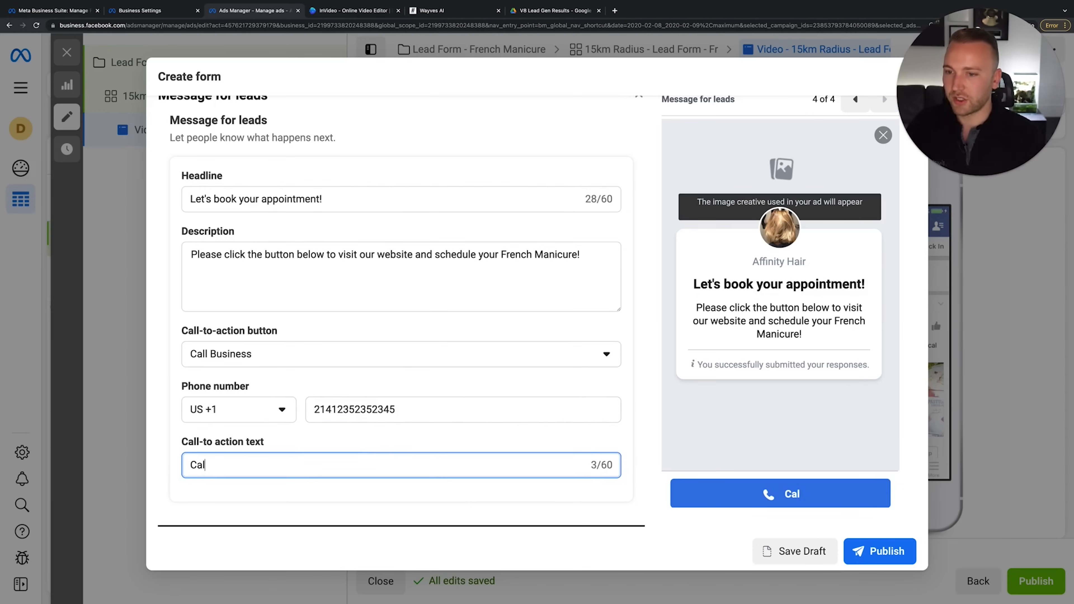
pyautogui.press('BackSpace')
pyautogui.press('BackSpace')
pyautogui.write('Book Appointment')
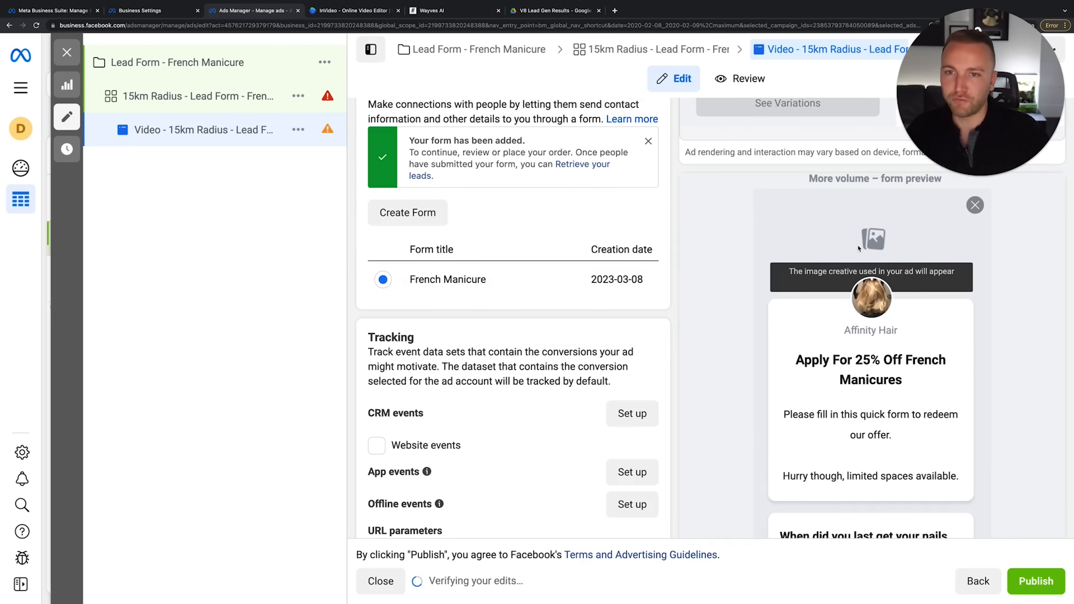
# Look at the CRM events setup in Events Manager, then go back to the ad editor
pyautogui.scroll(-2, 552, 418)
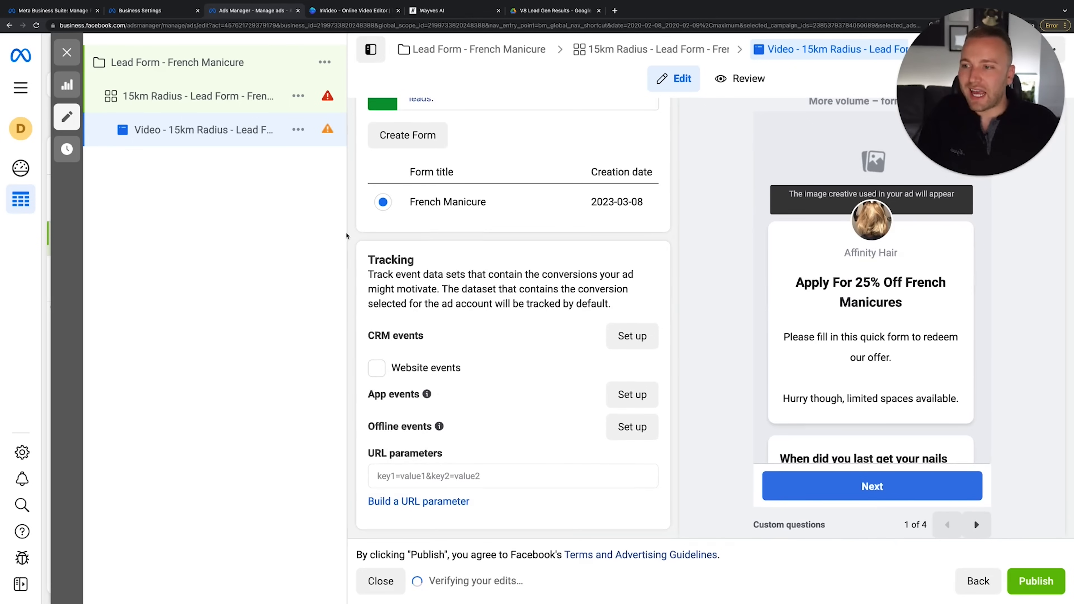
pyautogui.click(619, 336)
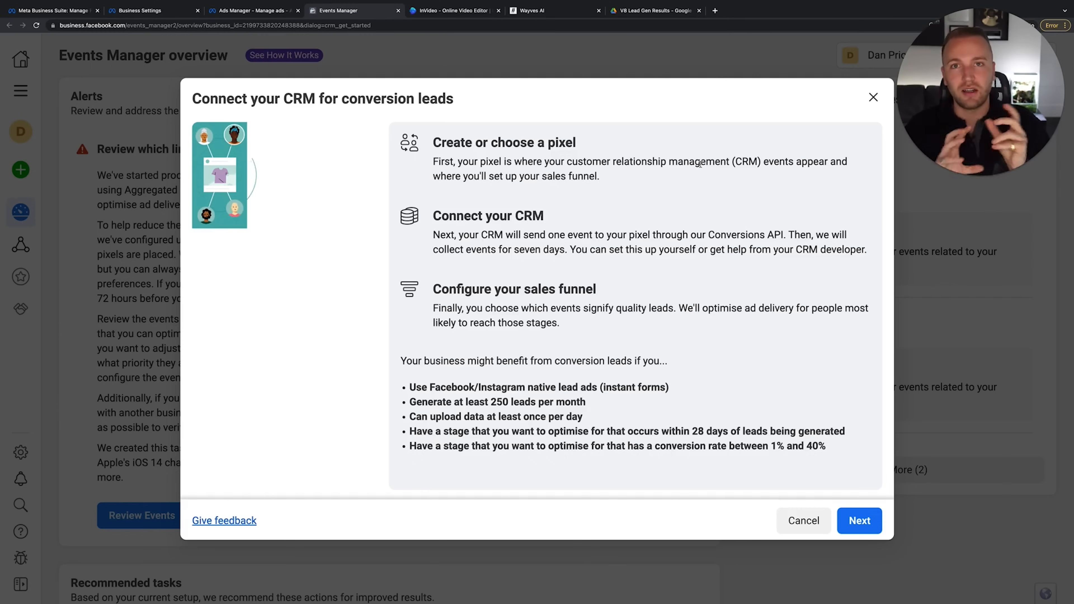
pyautogui.click(243, 13)
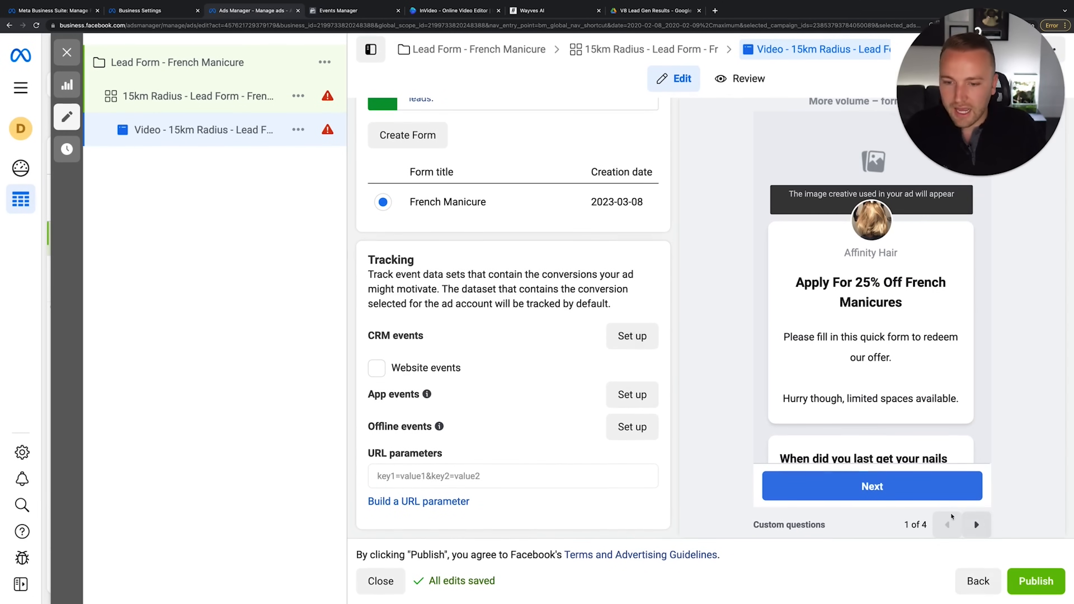
# Publish the lead ad and switch off the 15km Radius - Lead Form - French Manicure ad set
pyautogui.click(1042, 589)
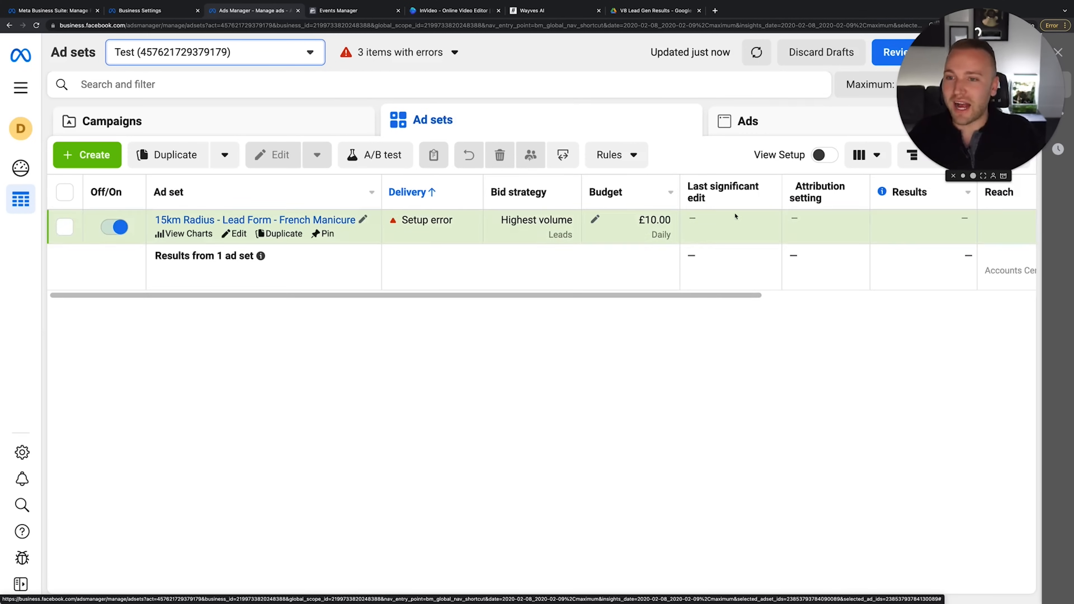
pyautogui.hscroll(8, 796, 223)
pyautogui.hscroll(-8, 797, 222)
pyautogui.hscroll(8, 797, 223)
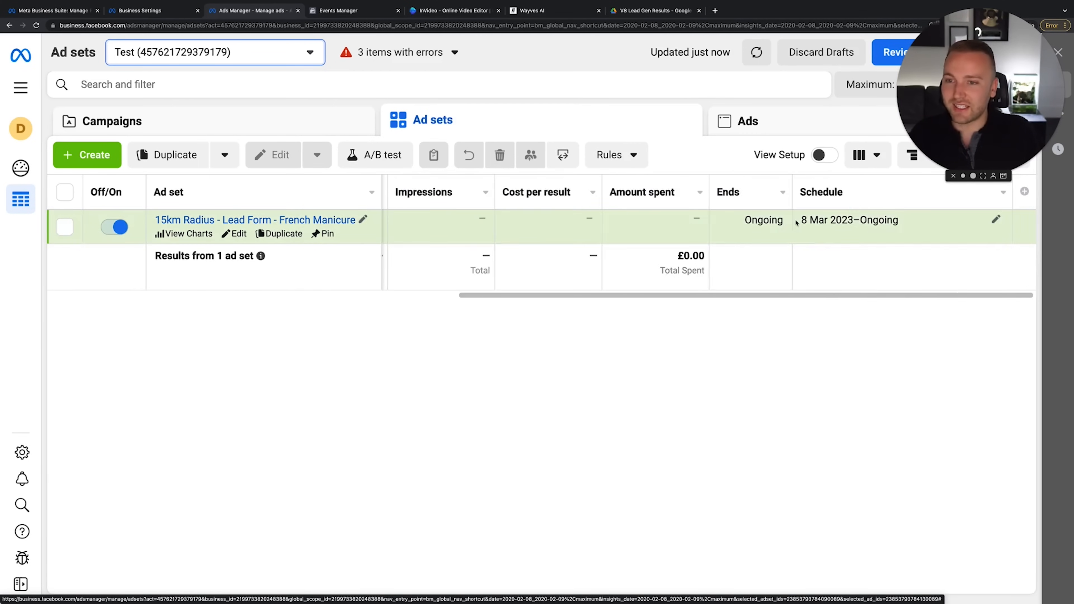
pyautogui.hscroll(-5, 804, 222)
pyautogui.hscroll(6, 812, 223)
pyautogui.hscroll(-5, 825, 222)
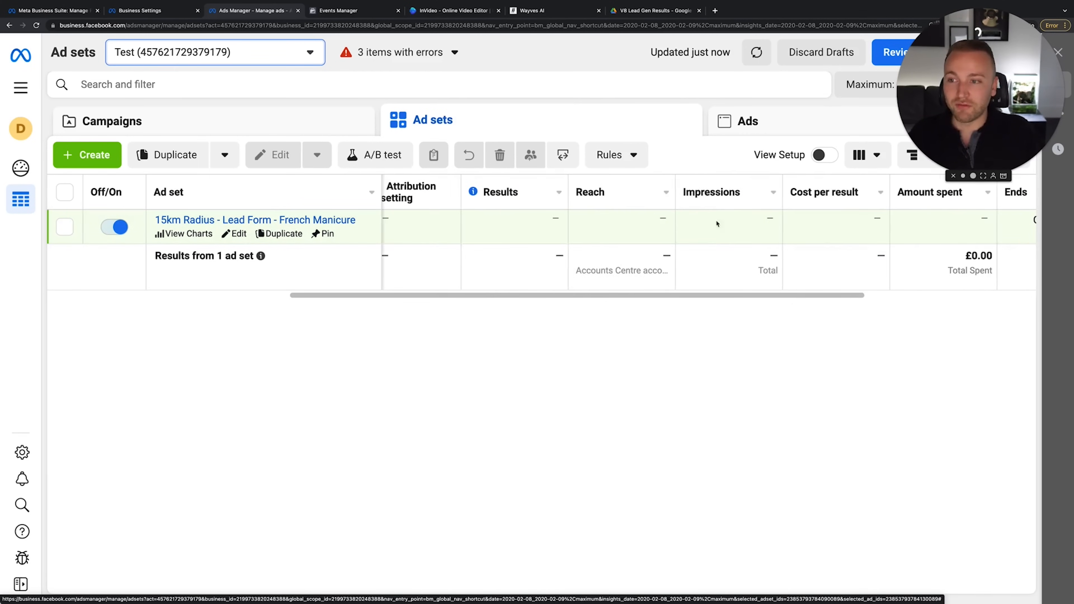
pyautogui.click(124, 228)
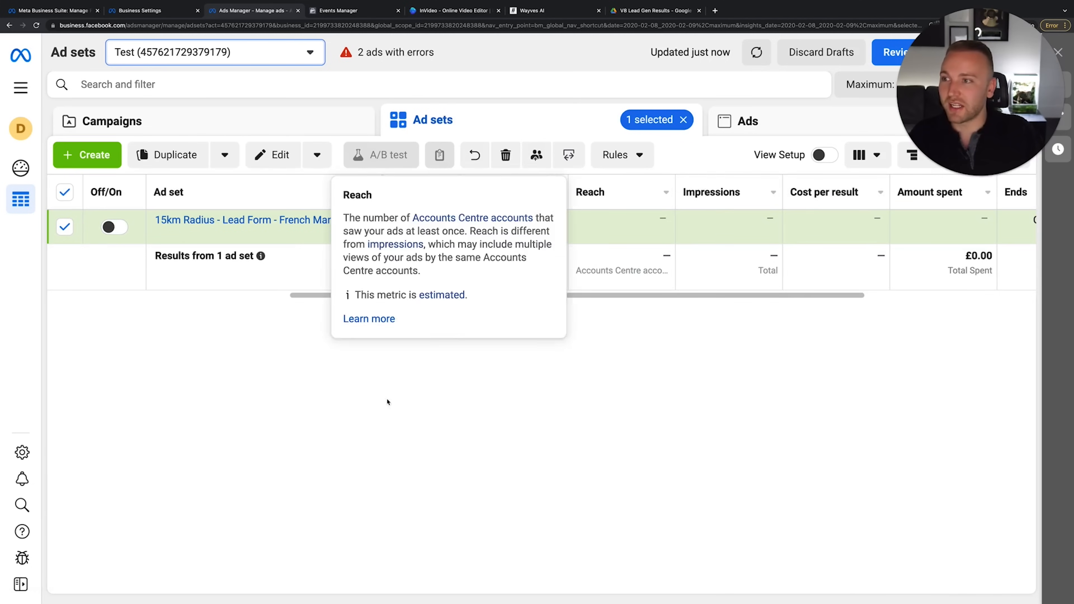
pyautogui.click(641, 18)
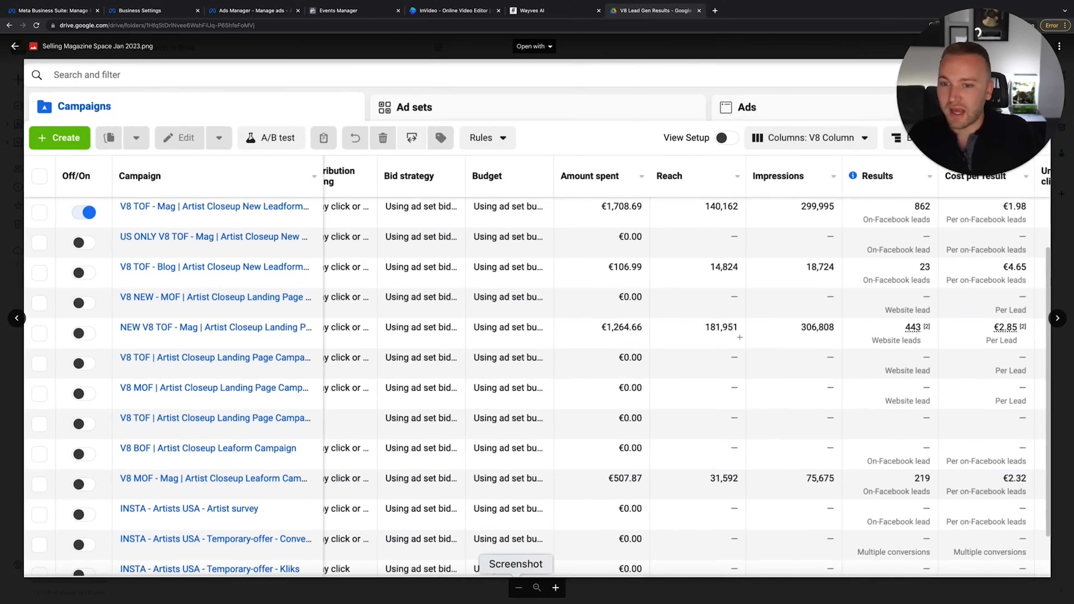
# Preview the Selling Magazine Space Jan 2023.png results screenshot showing 862 leads at €1.98
pyautogui.moveTo(970, 121); pyautogui.dragTo(90, 85)
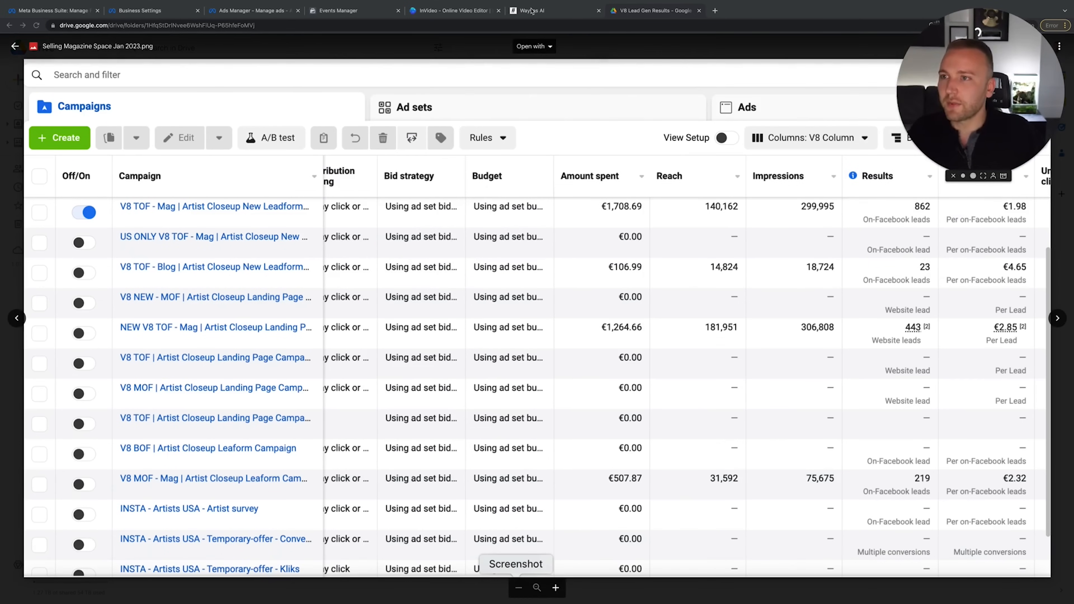
# Switch to Wayves AI and zoom the page in twice to enlarge the pipeline board
pyautogui.click(536, 13)
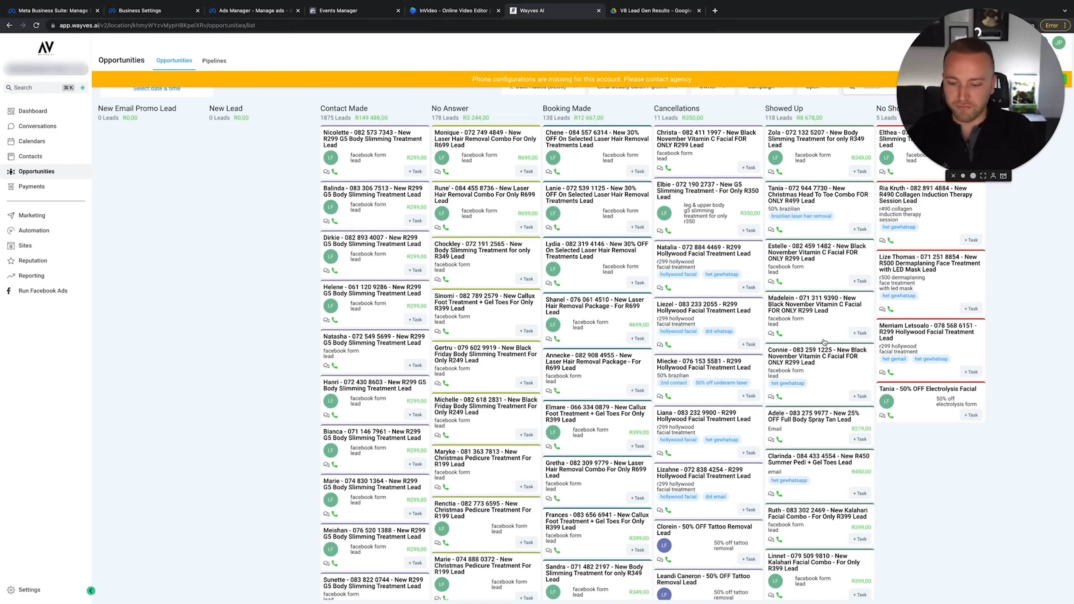
pyautogui.hotkey('ctrl', '+')
pyautogui.hotkey('ctrl', '+')
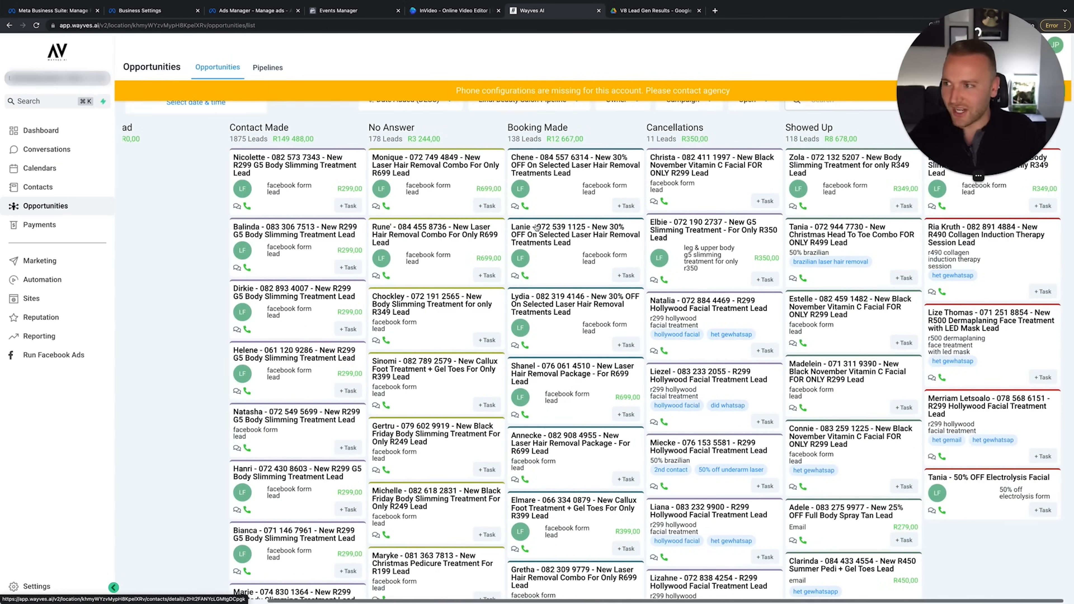
pyautogui.hotkey('ctrl', '+')
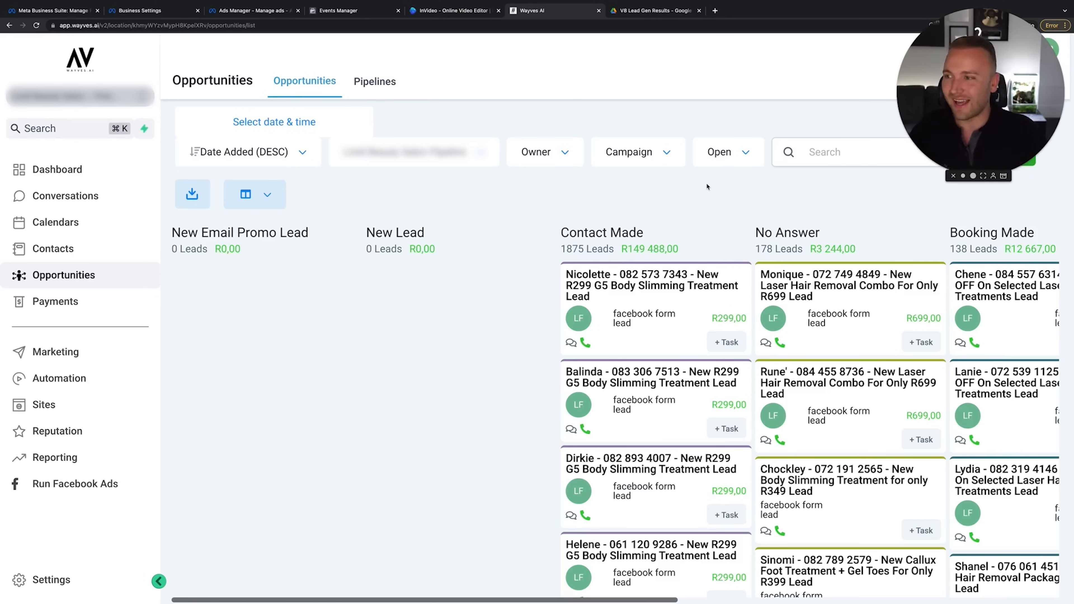
pyautogui.hscroll(15, 843, 238)
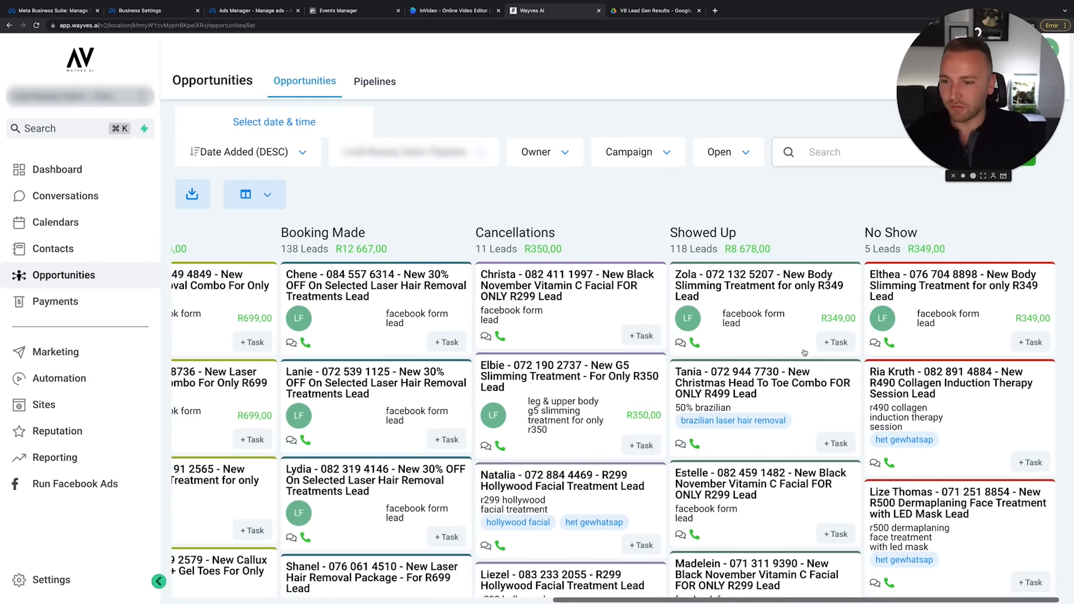
pyautogui.scroll(-1, 804, 353)
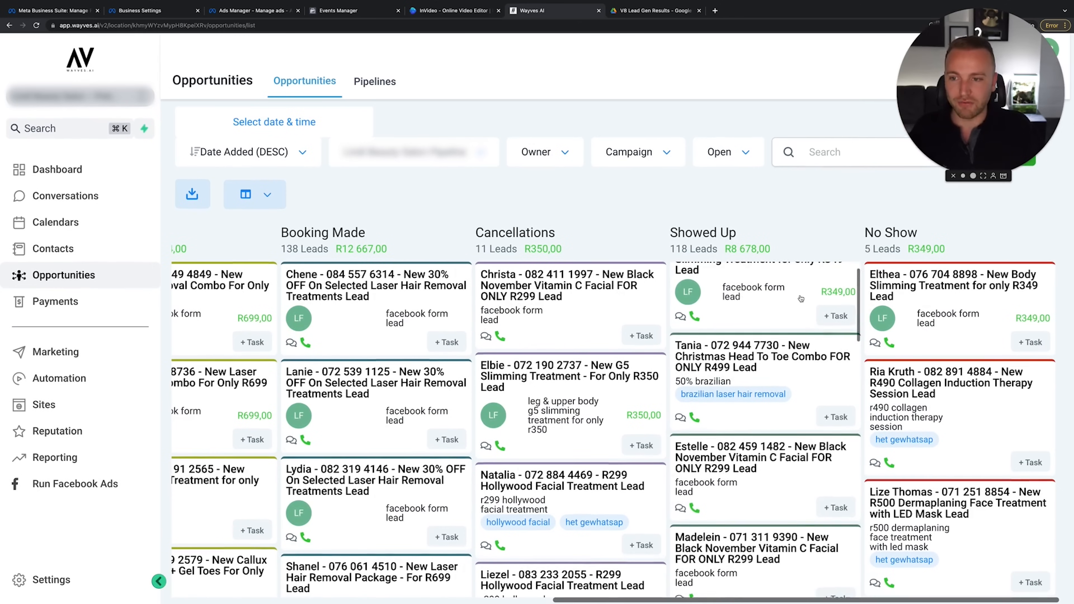
pyautogui.scroll(1, 800, 299)
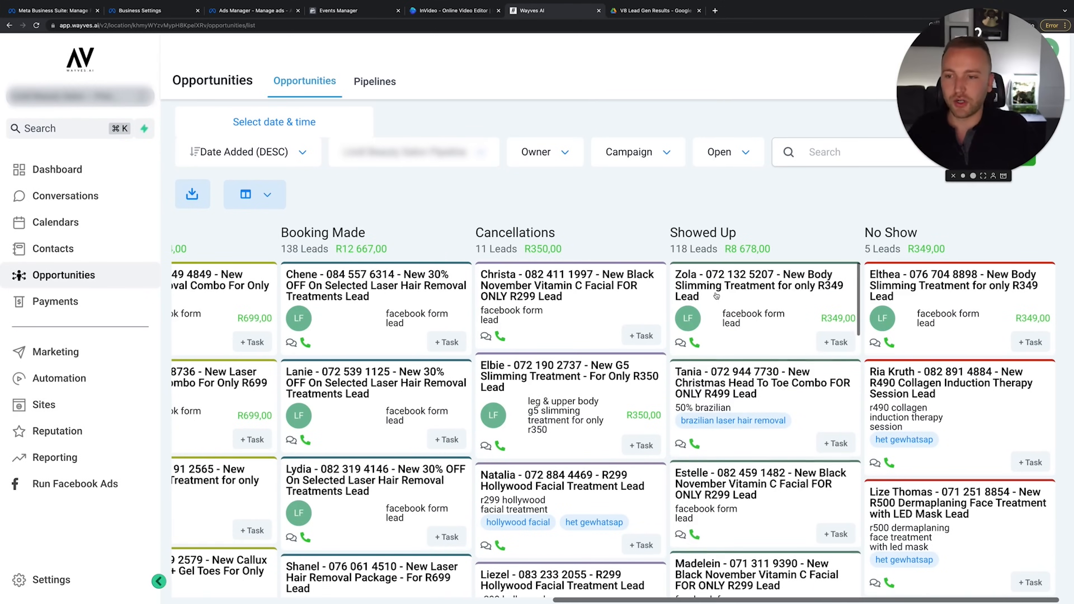
pyautogui.hscroll(-5, 450, 205)
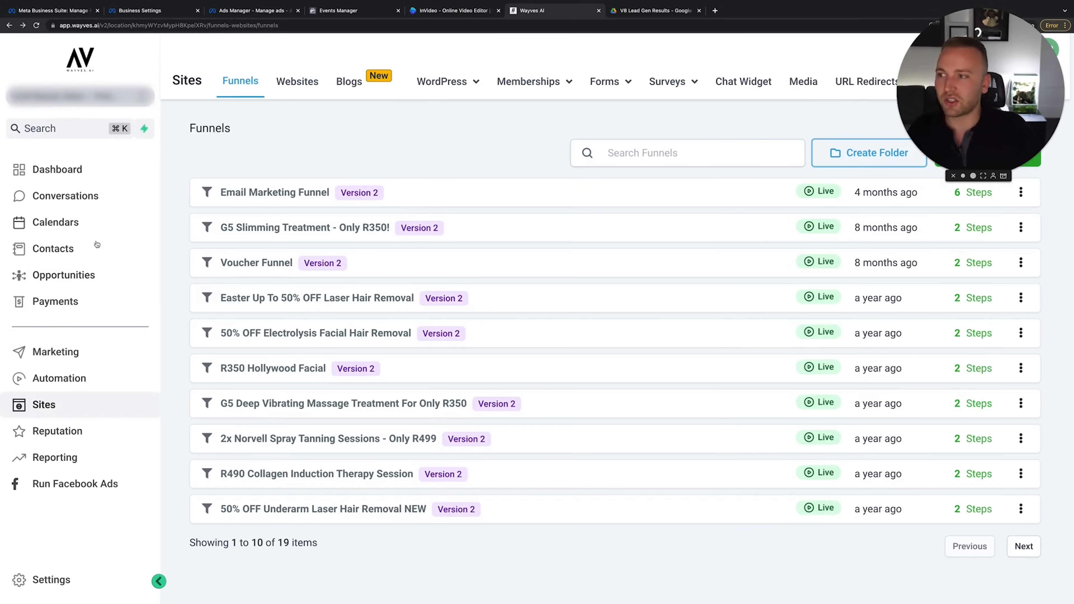
# Return to Opportunities and scroll across stages like Contact Made, Booking Made and Showed Up
pyautogui.click(65, 279)
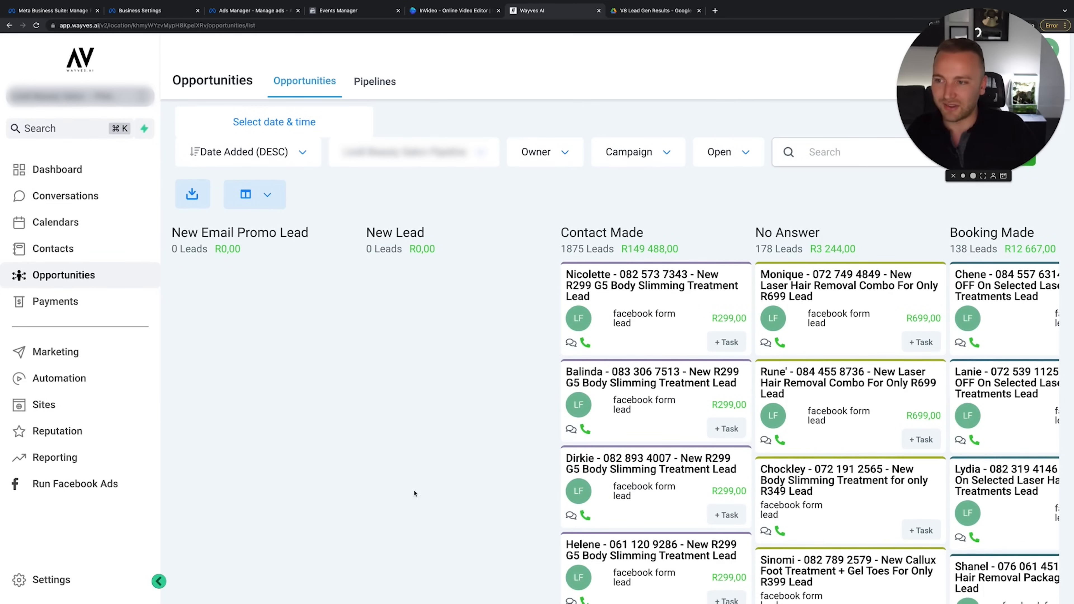
pyautogui.hscroll(5, 688, 257)
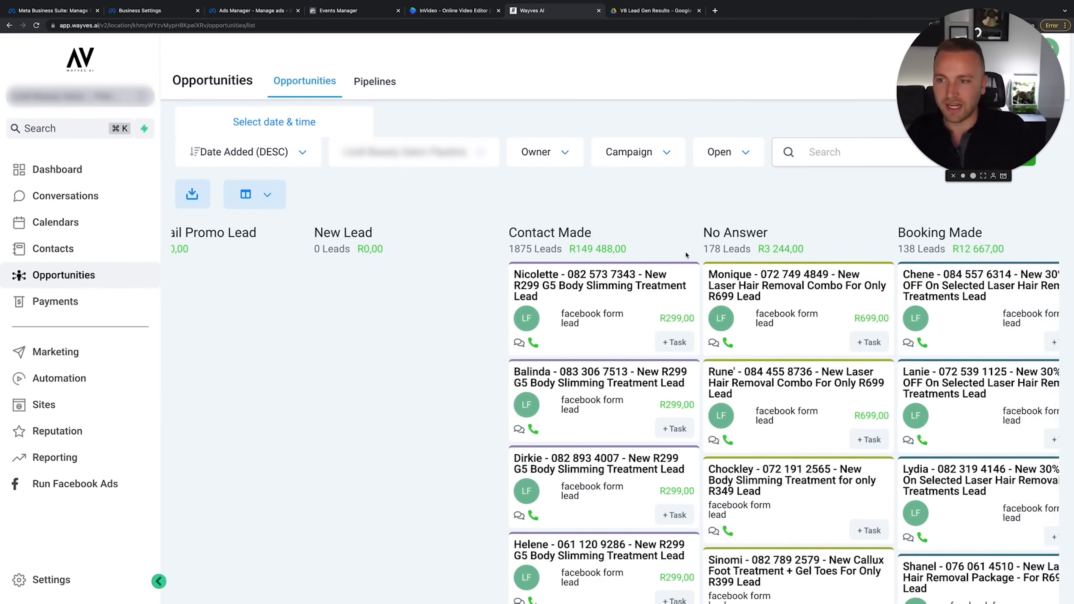
pyautogui.hscroll(1, 449, 376)
pyautogui.scroll(-2, 449, 377)
pyautogui.scroll(2, 423, 339)
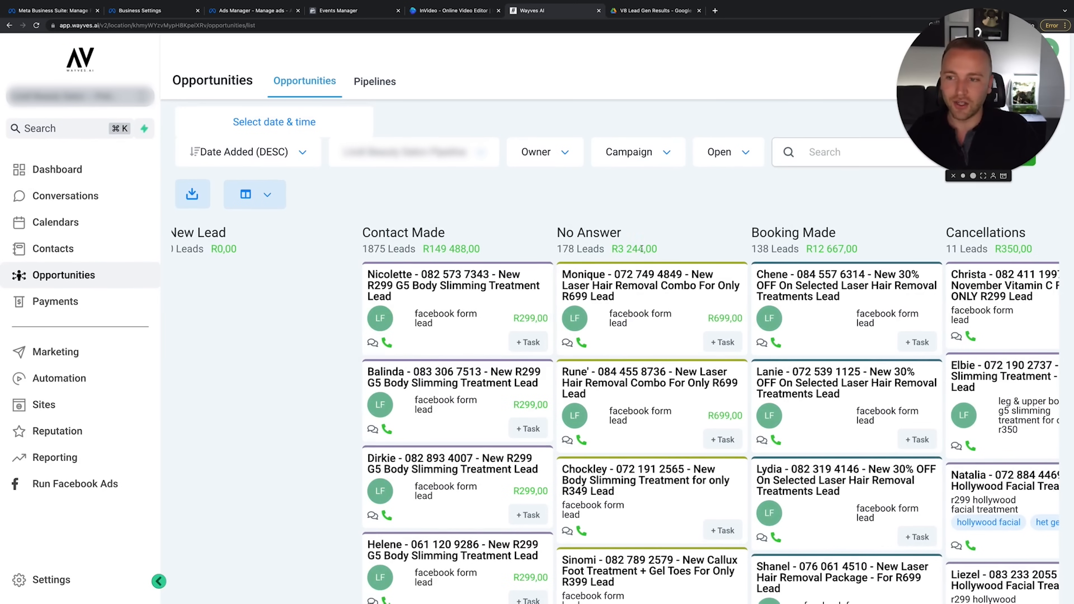
pyautogui.hscroll(3, 642, 249)
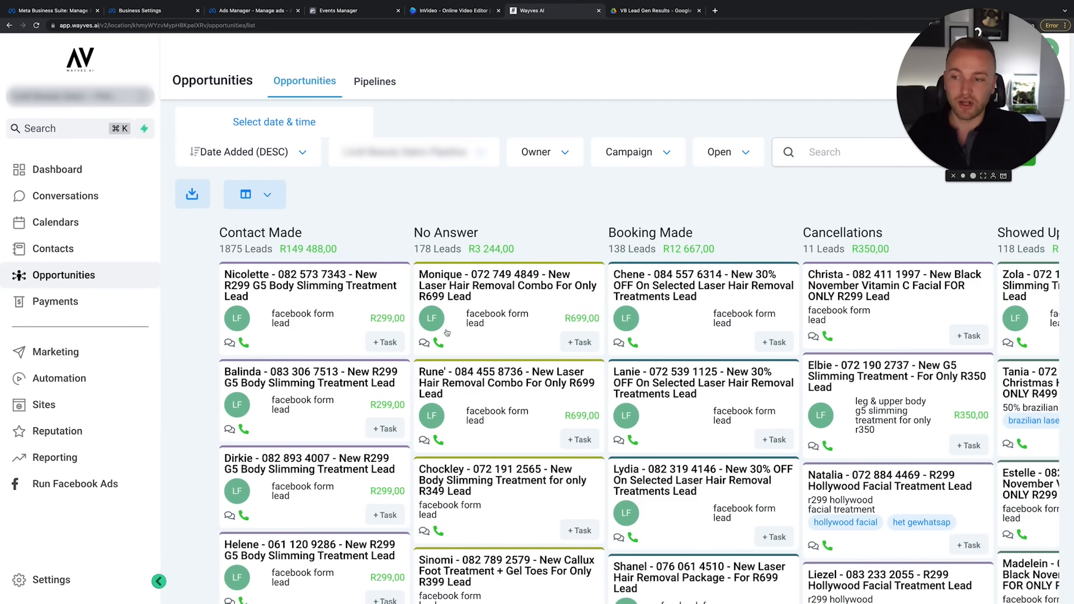
pyautogui.hscroll(2, 447, 333)
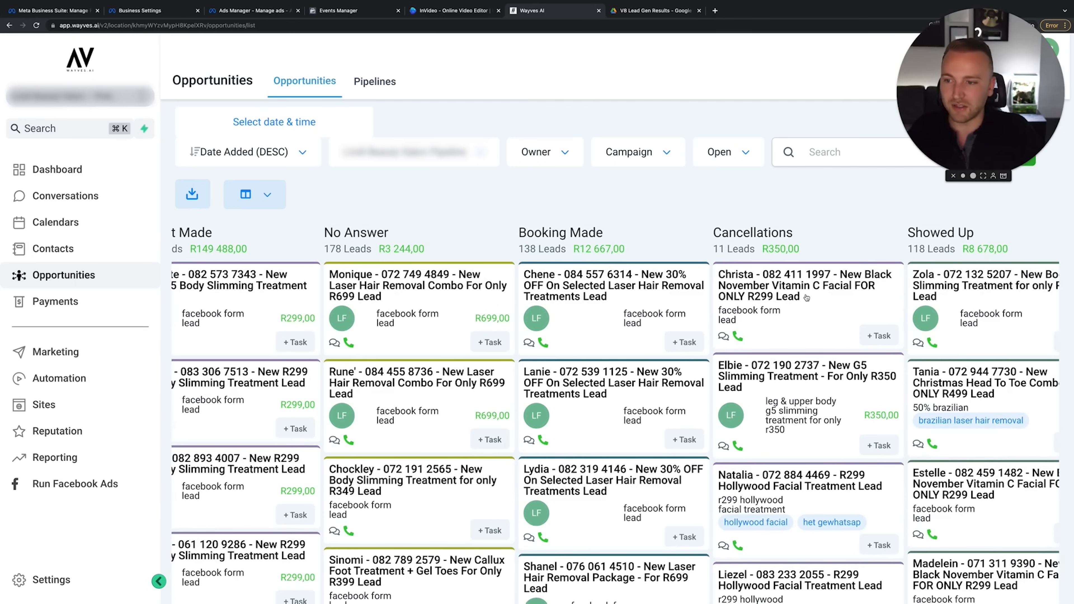
pyautogui.scroll(-1, 589, 537)
pyautogui.scroll(1, 589, 536)
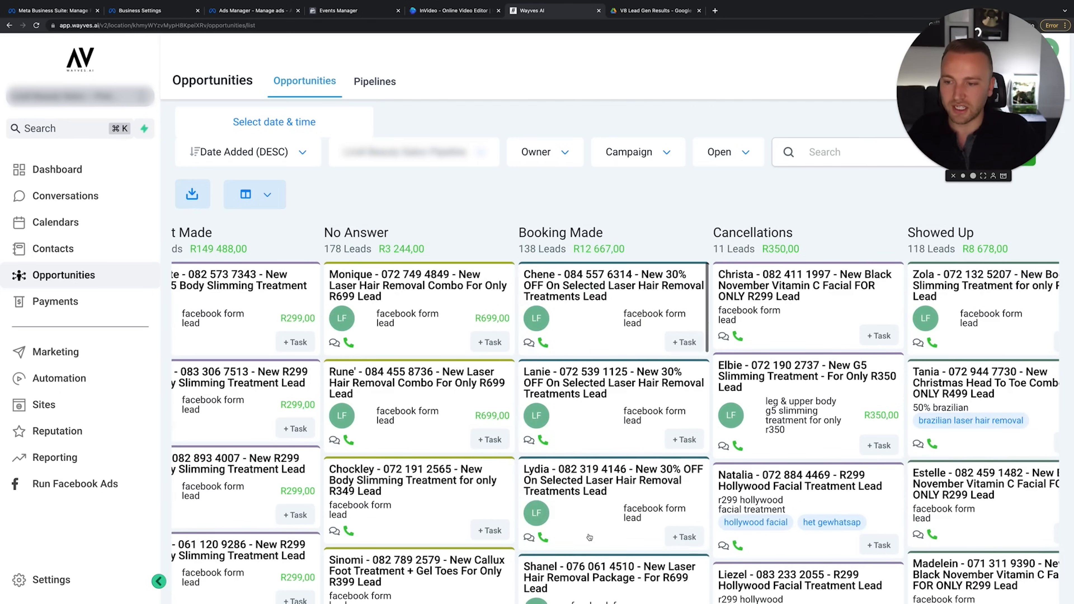
# Read an unread lead conversation in Conversations, then show the Sites funnels list
pyautogui.click(70, 199)
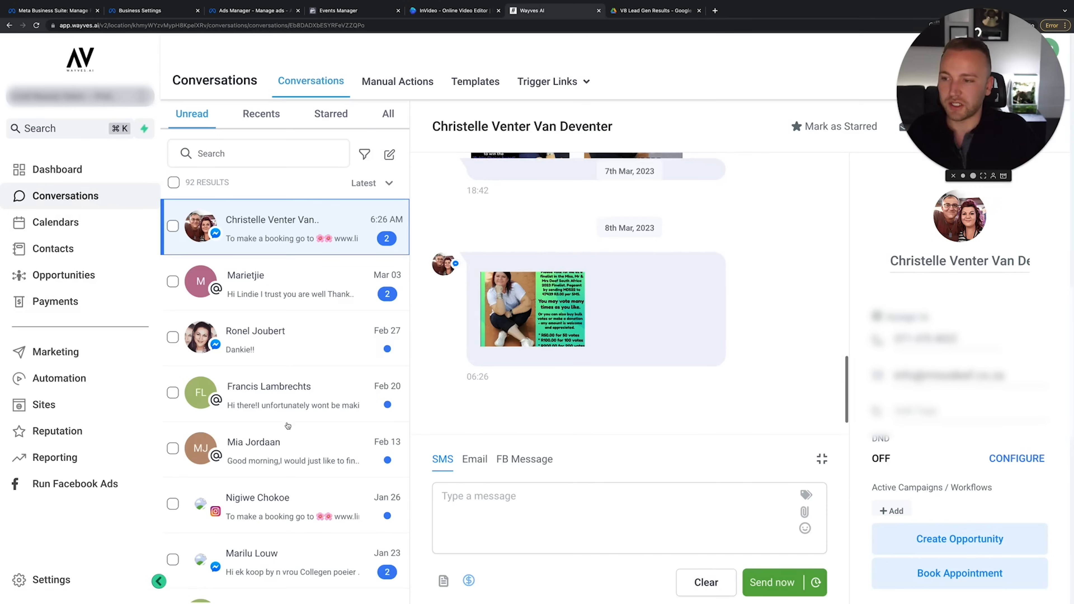
pyautogui.click(300, 414)
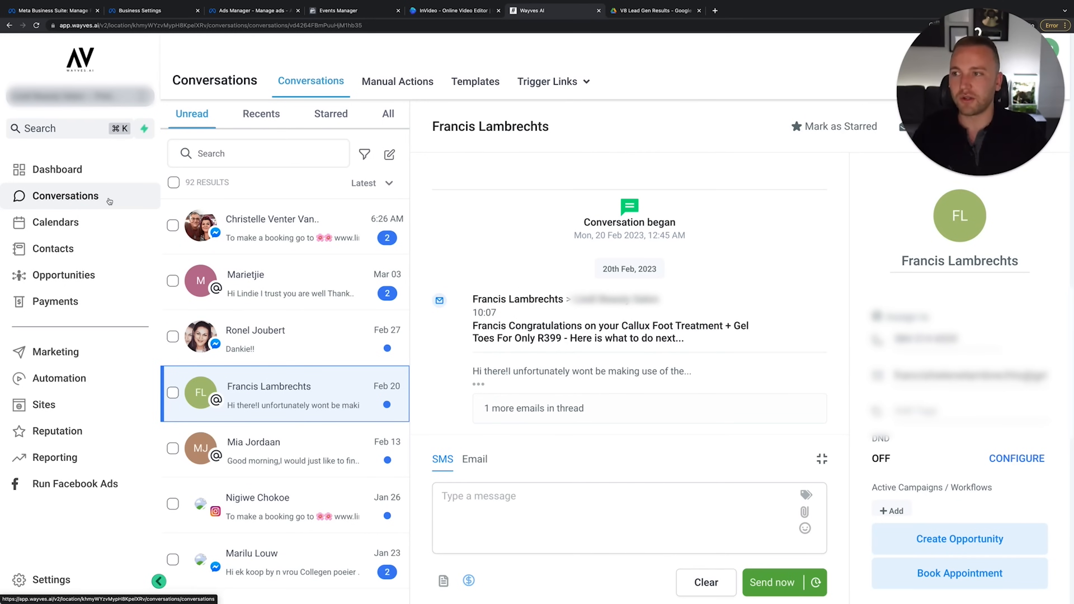
pyautogui.click(64, 406)
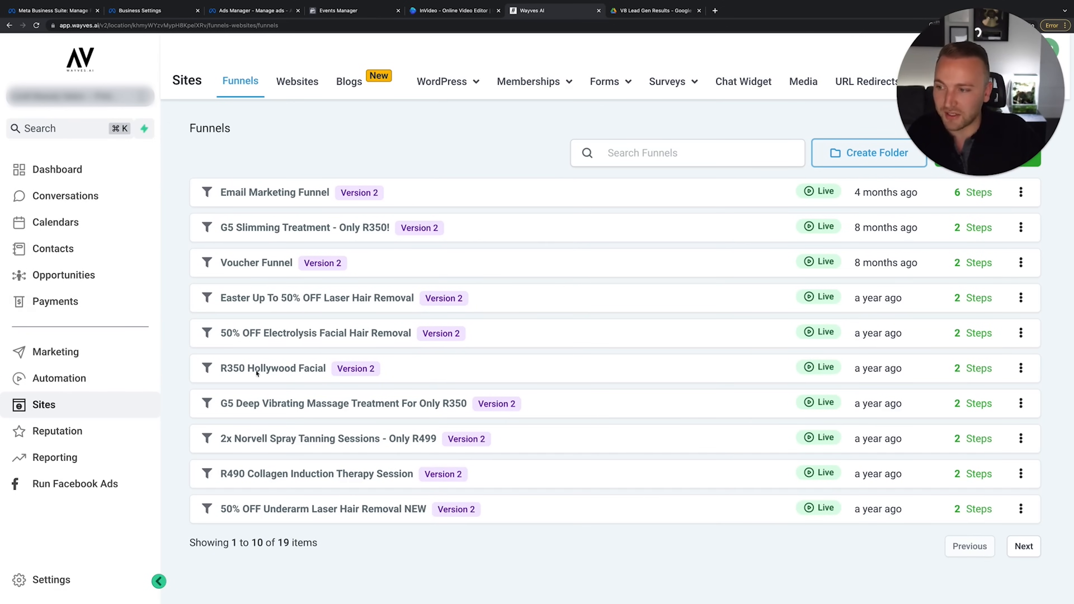
# Open the 50% OFF Electrolysis Facial Hair Removal funnel and view its Control landing page in a new tab
pyautogui.click(277, 334)
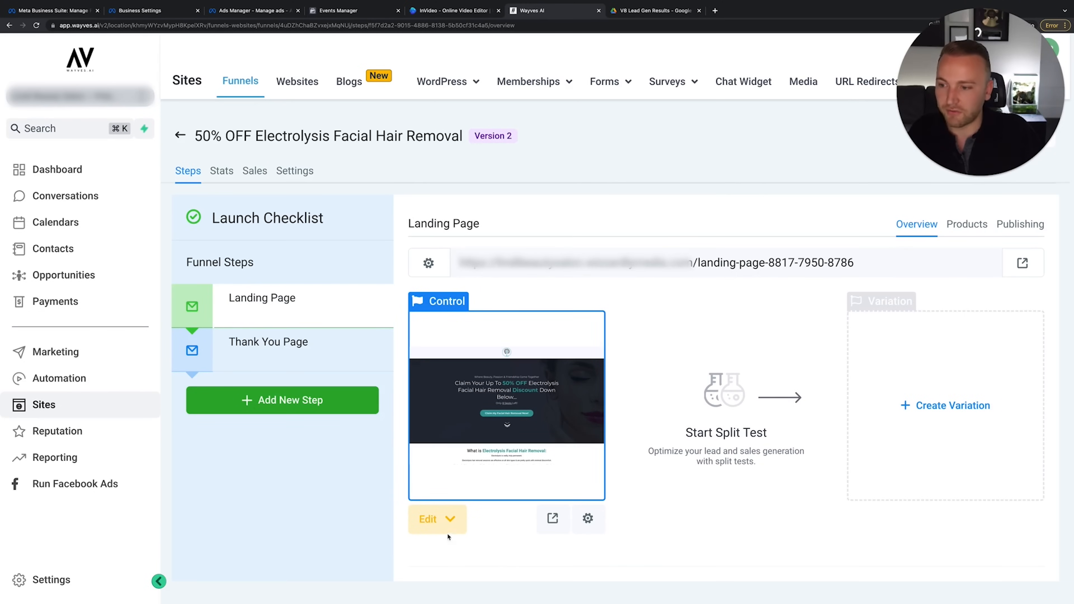
pyautogui.click(554, 518)
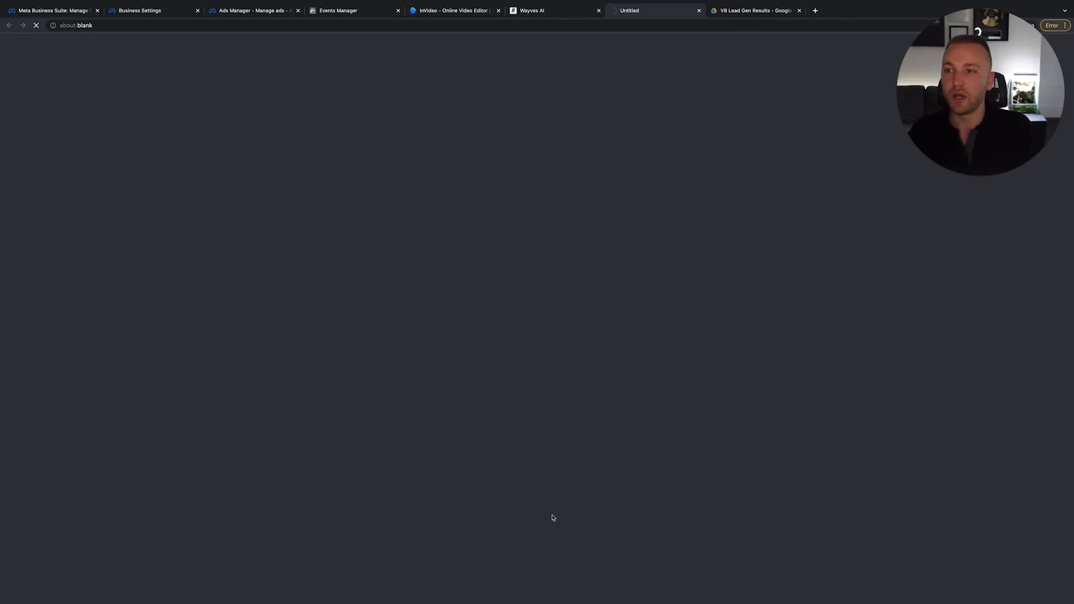
pyautogui.click(555, 11)
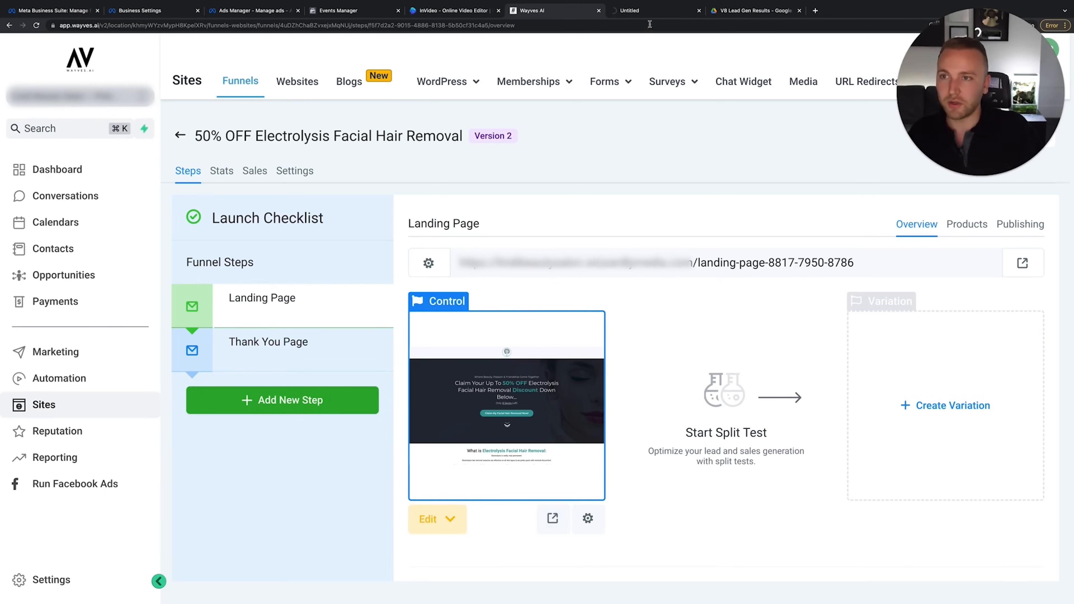
pyautogui.click(647, 12)
# Scroll the live landing page past the offer and reviews to open the 'Claim My Electrolysis Facial Hair Removal Now!' form
pyautogui.click(402, 24)
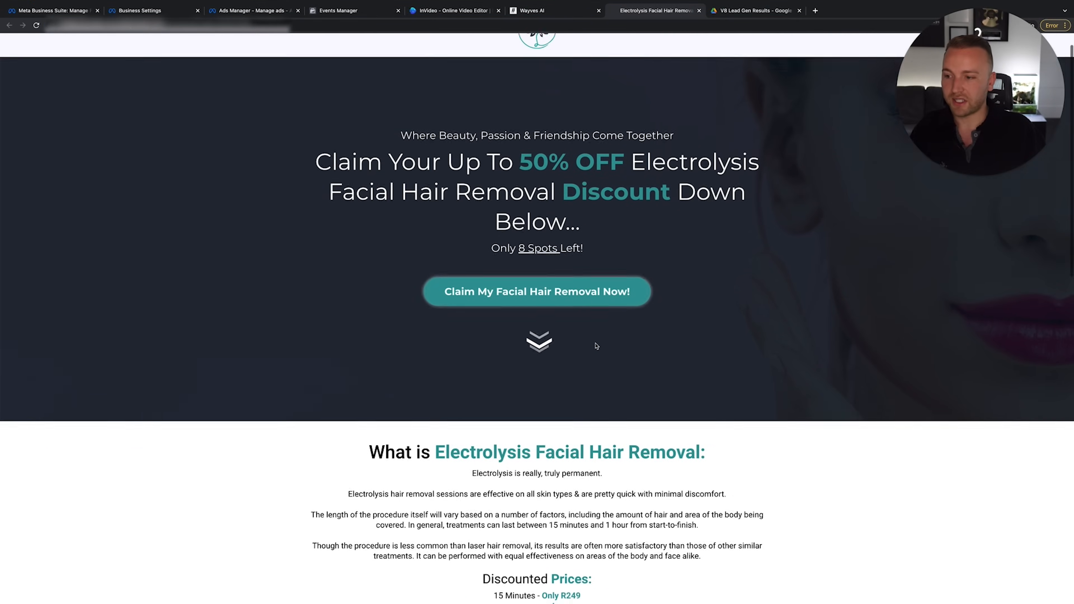
pyautogui.tripleClick(410, 213)
pyautogui.click(686, 252)
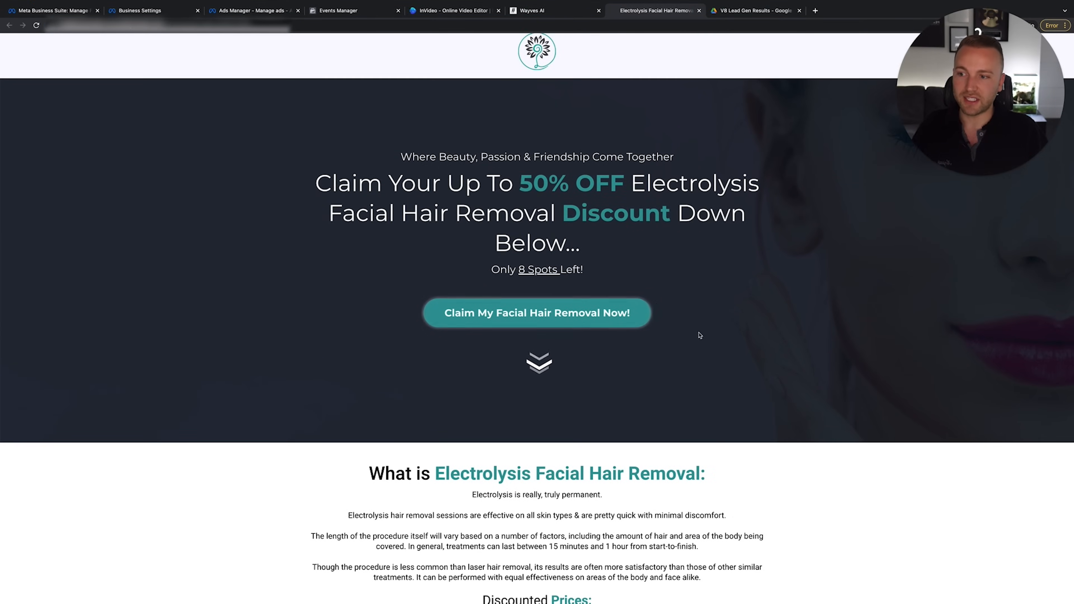
pyautogui.scroll(-6, 609, 312)
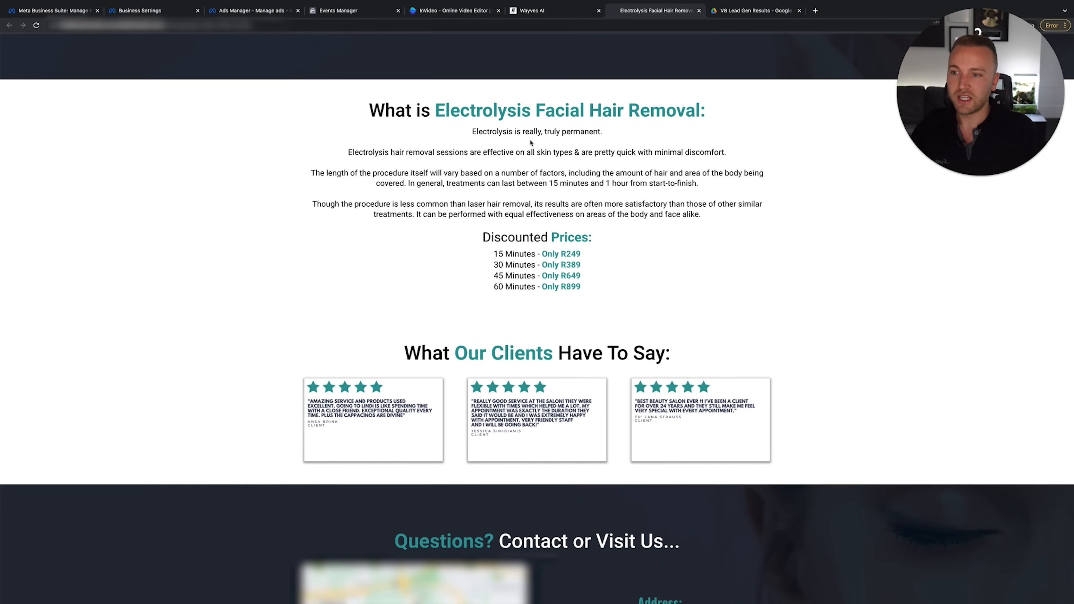
pyautogui.scroll(-3, 566, 410)
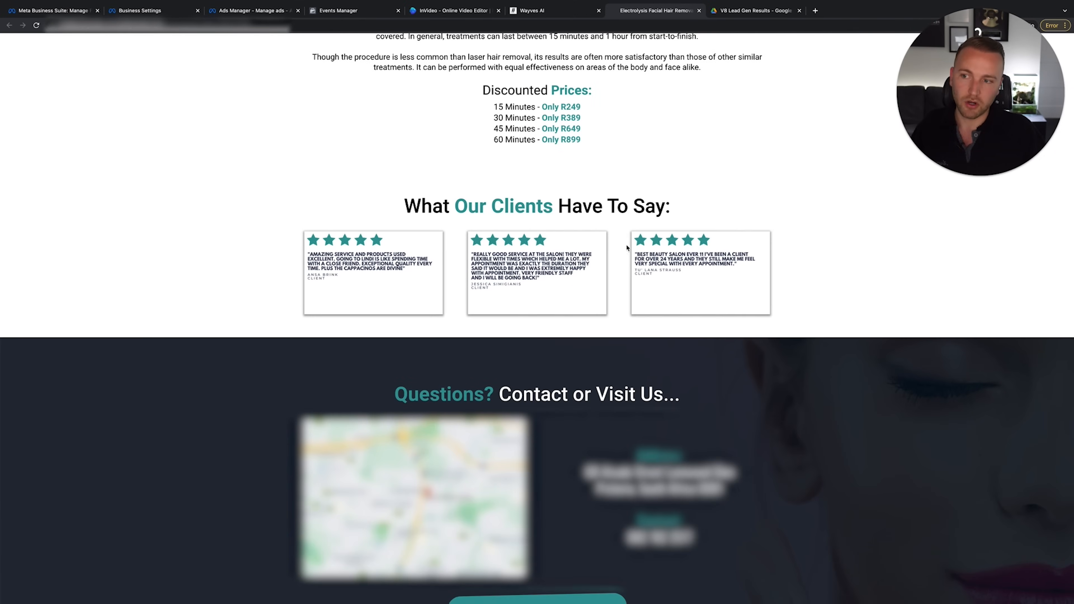
pyautogui.scroll(-3, 628, 242)
pyautogui.scroll(-3, 537, 318)
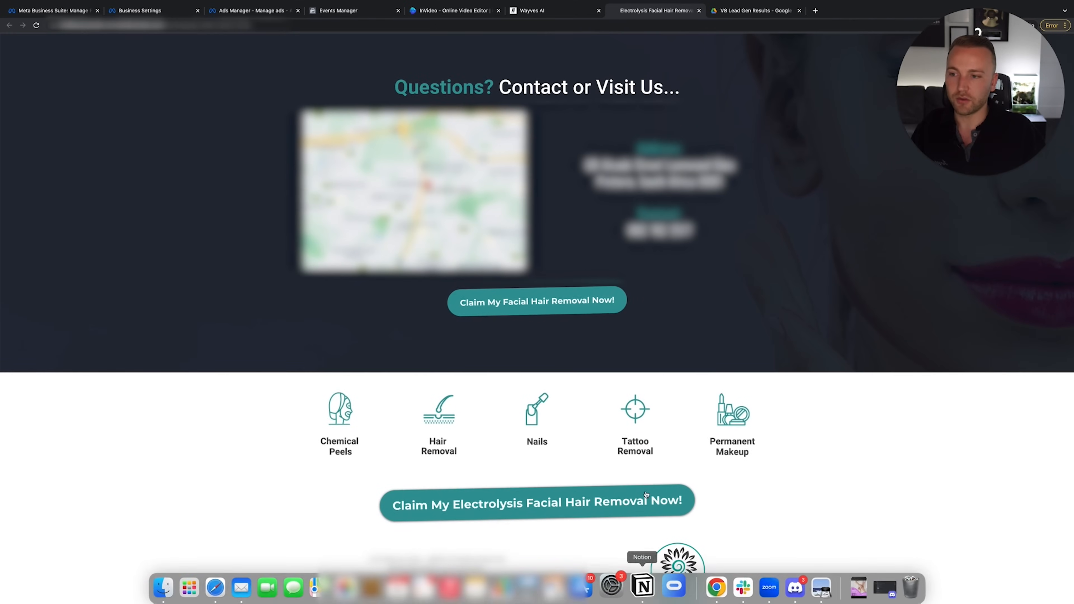
pyautogui.click(633, 507)
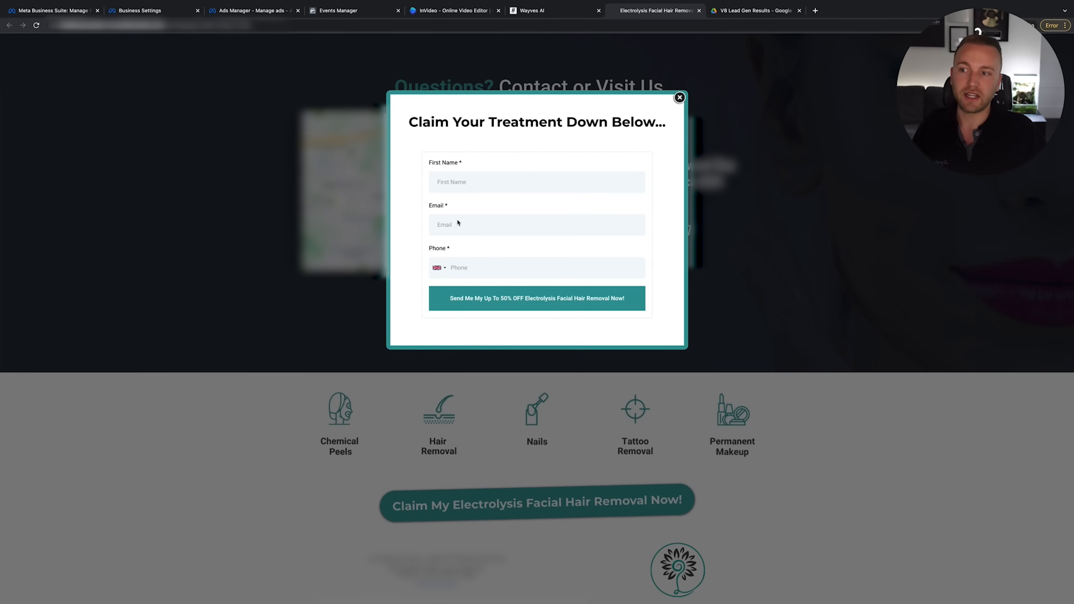